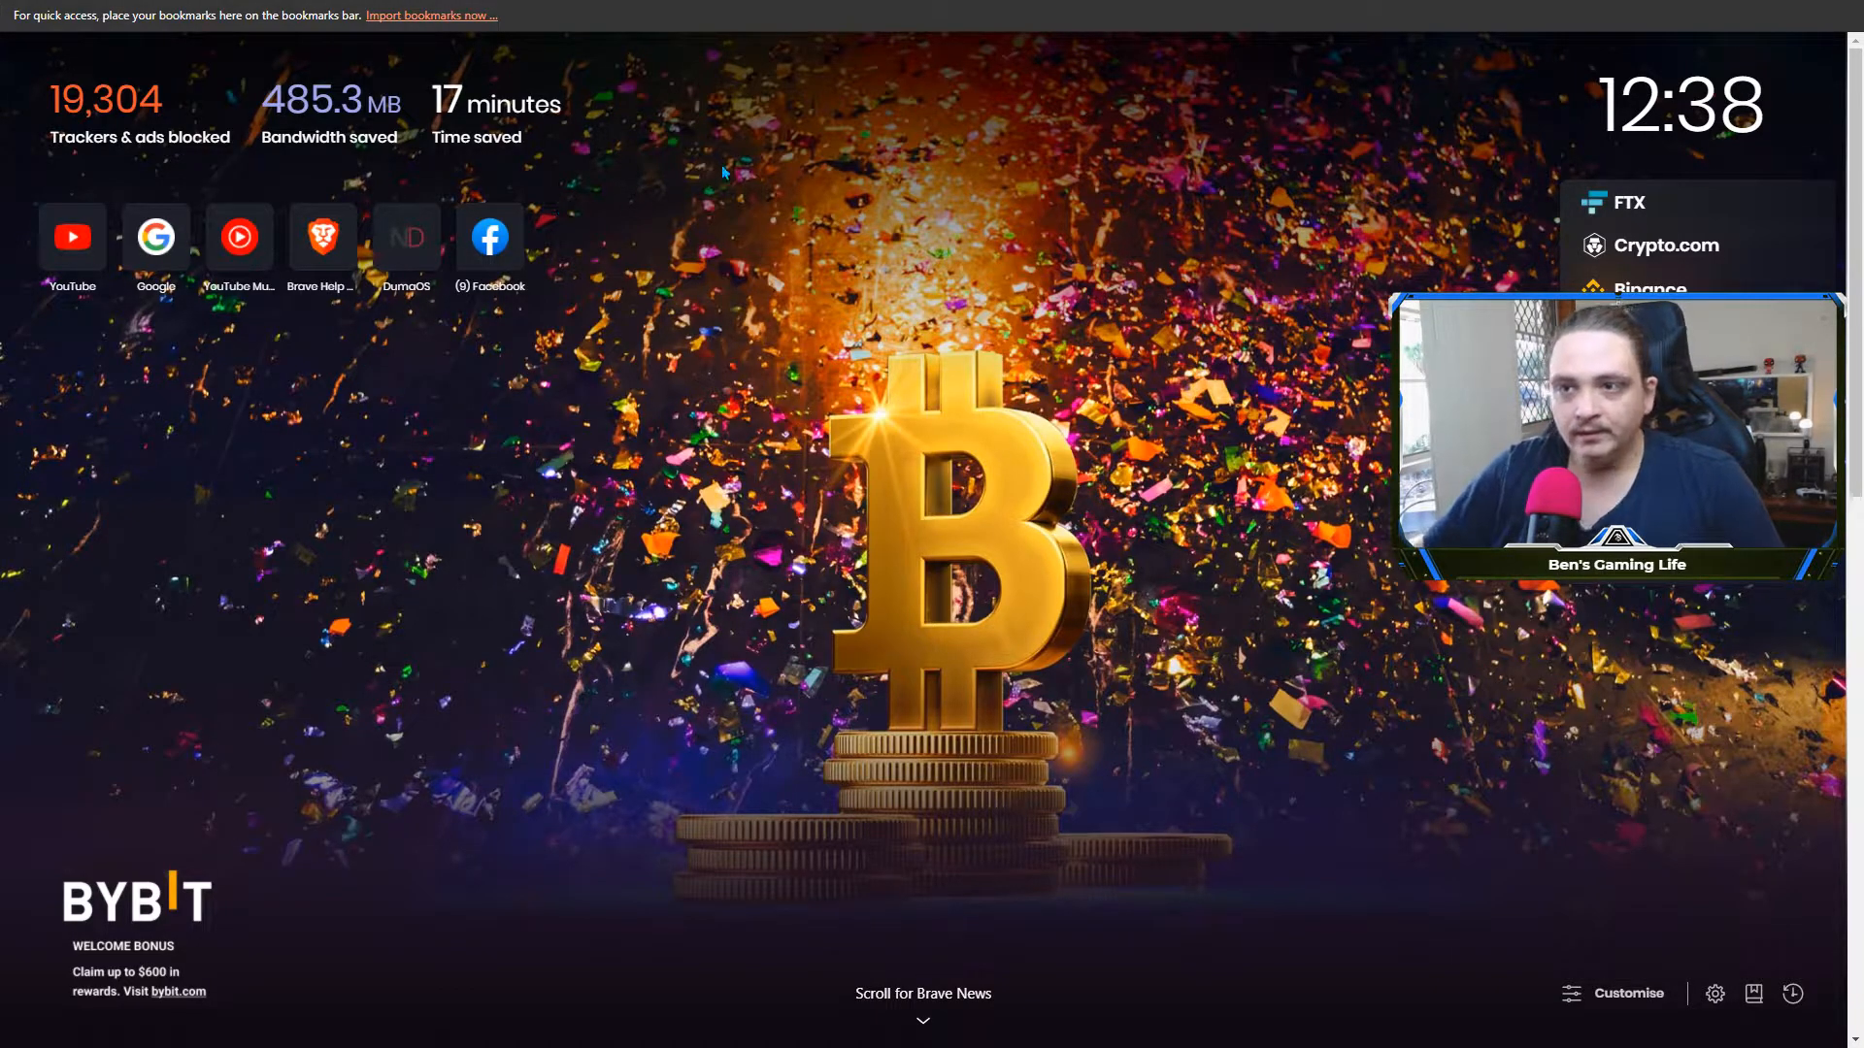
Open the Google home page and show the browser in full screen
{"action": "key", "text": "F11"}
{"action": "left_click", "coordinate": [493, 44]}
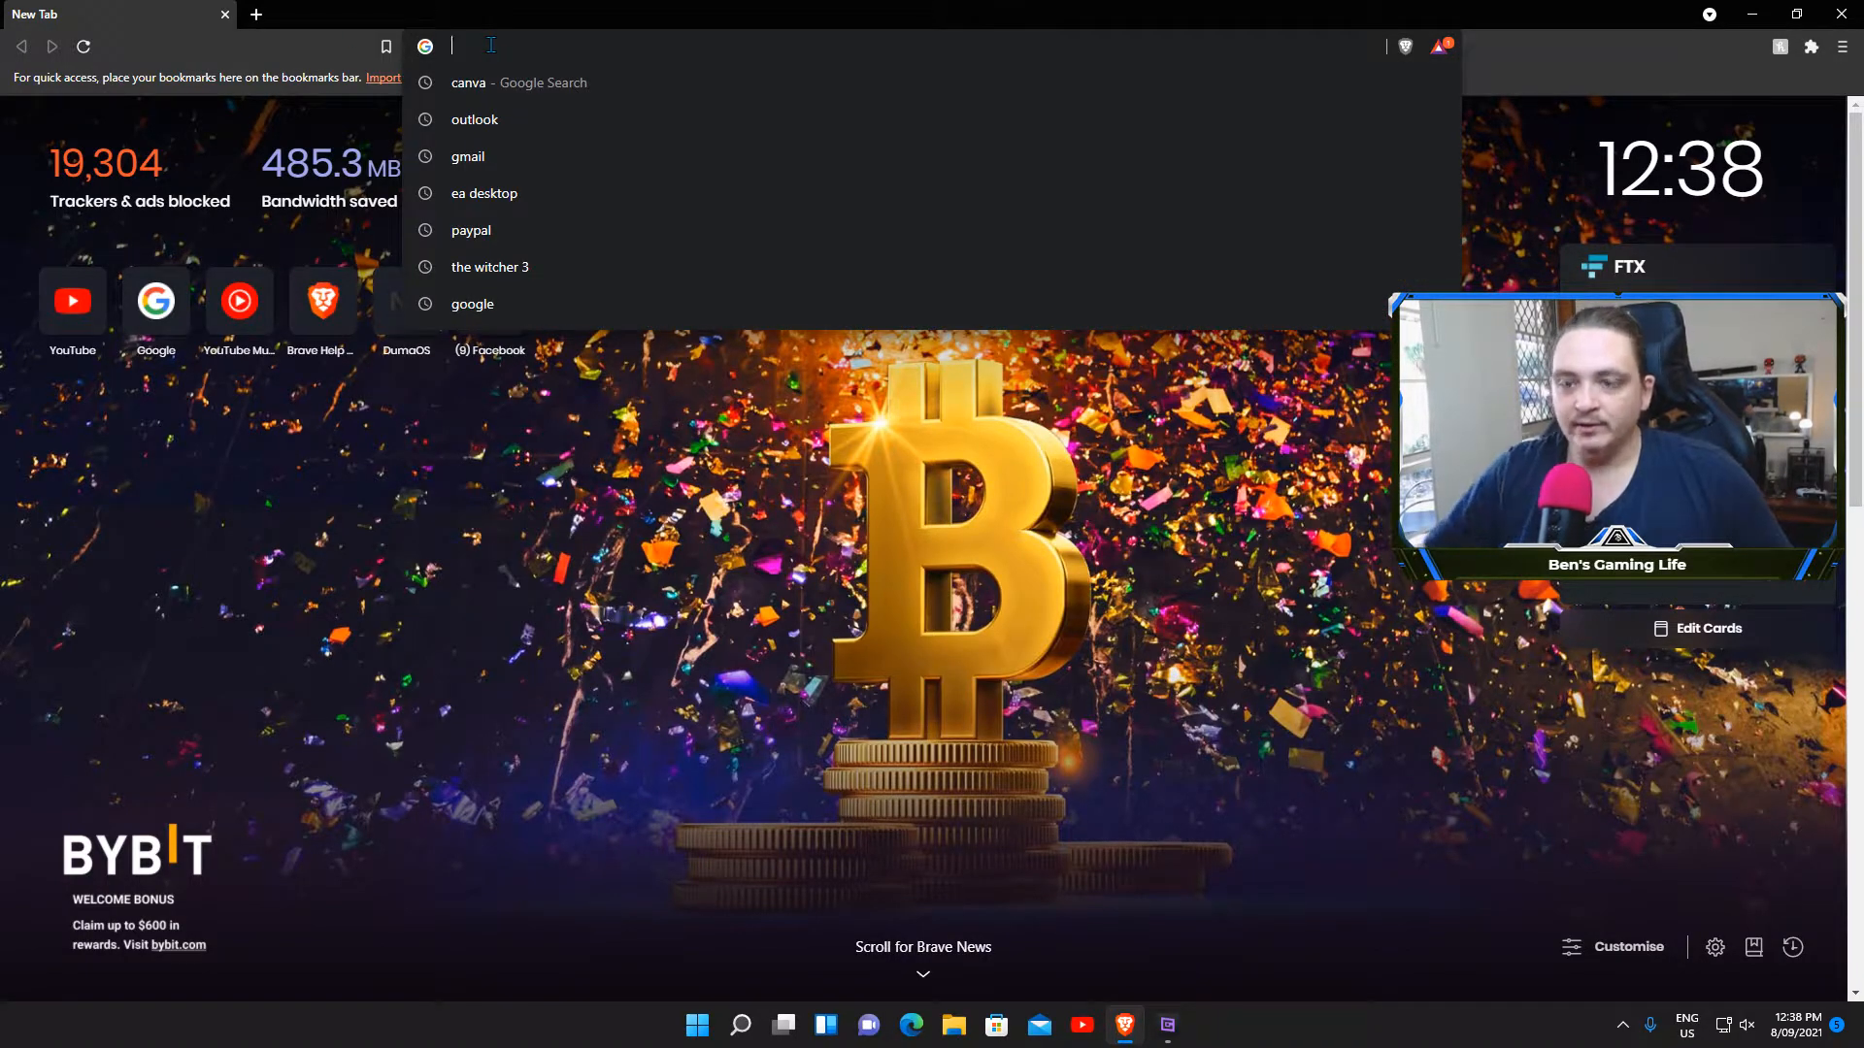
{"action": "type", "text": "google"}
{"action": "key", "text": "Return"}
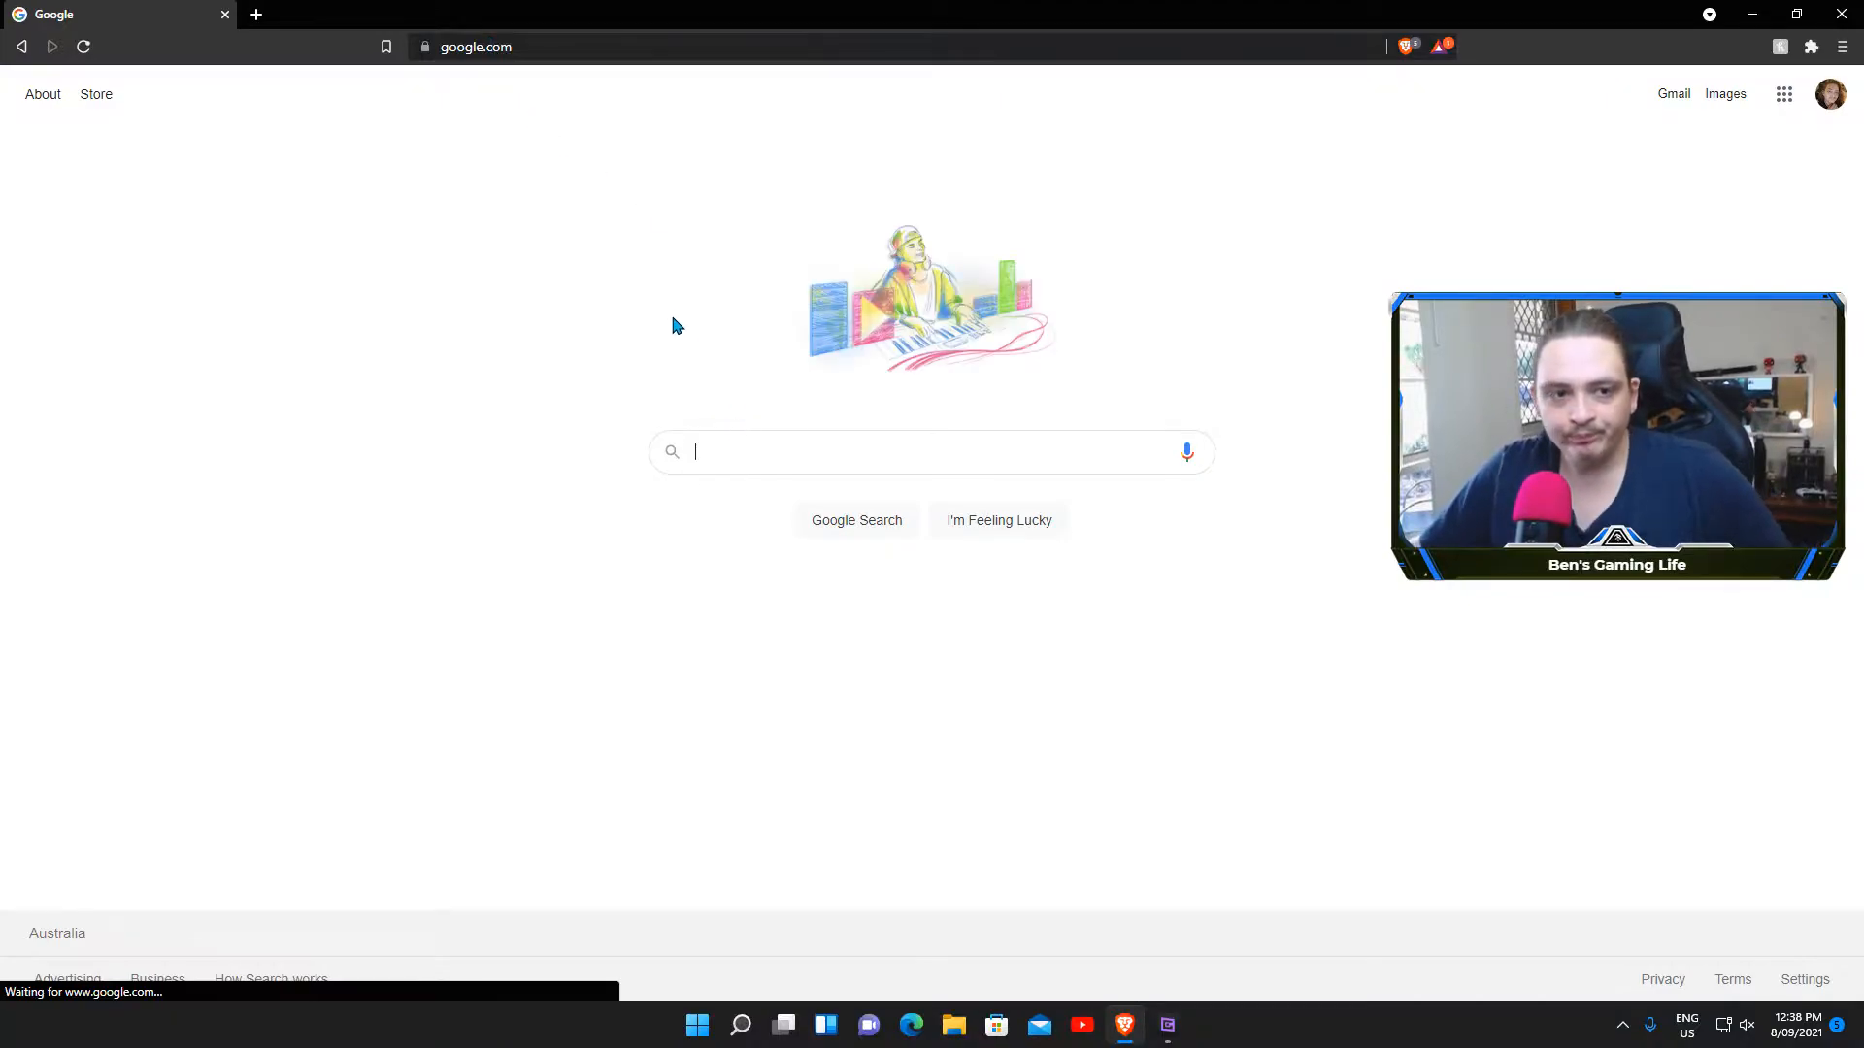
{"action": "key", "text": "F11"}
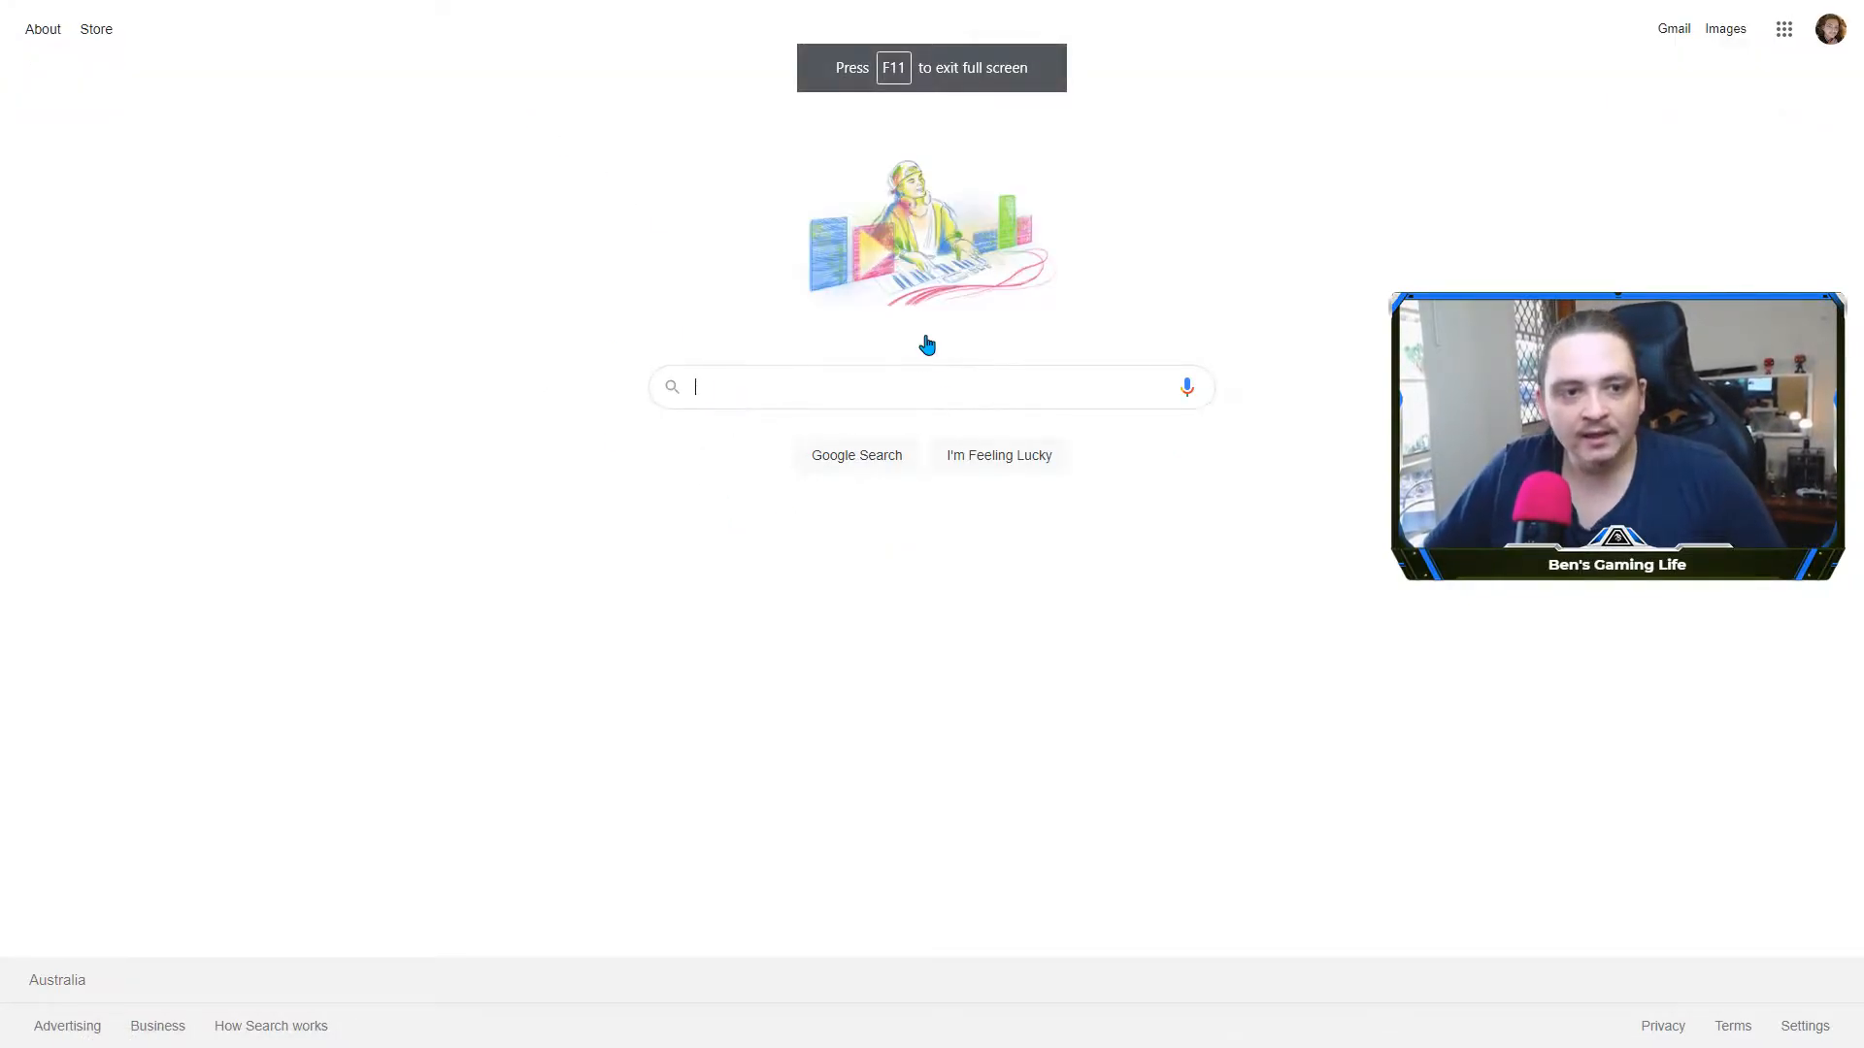
Search Google for Canva and open the canva.com website from the results
{"action": "left_click", "coordinate": [923, 391]}
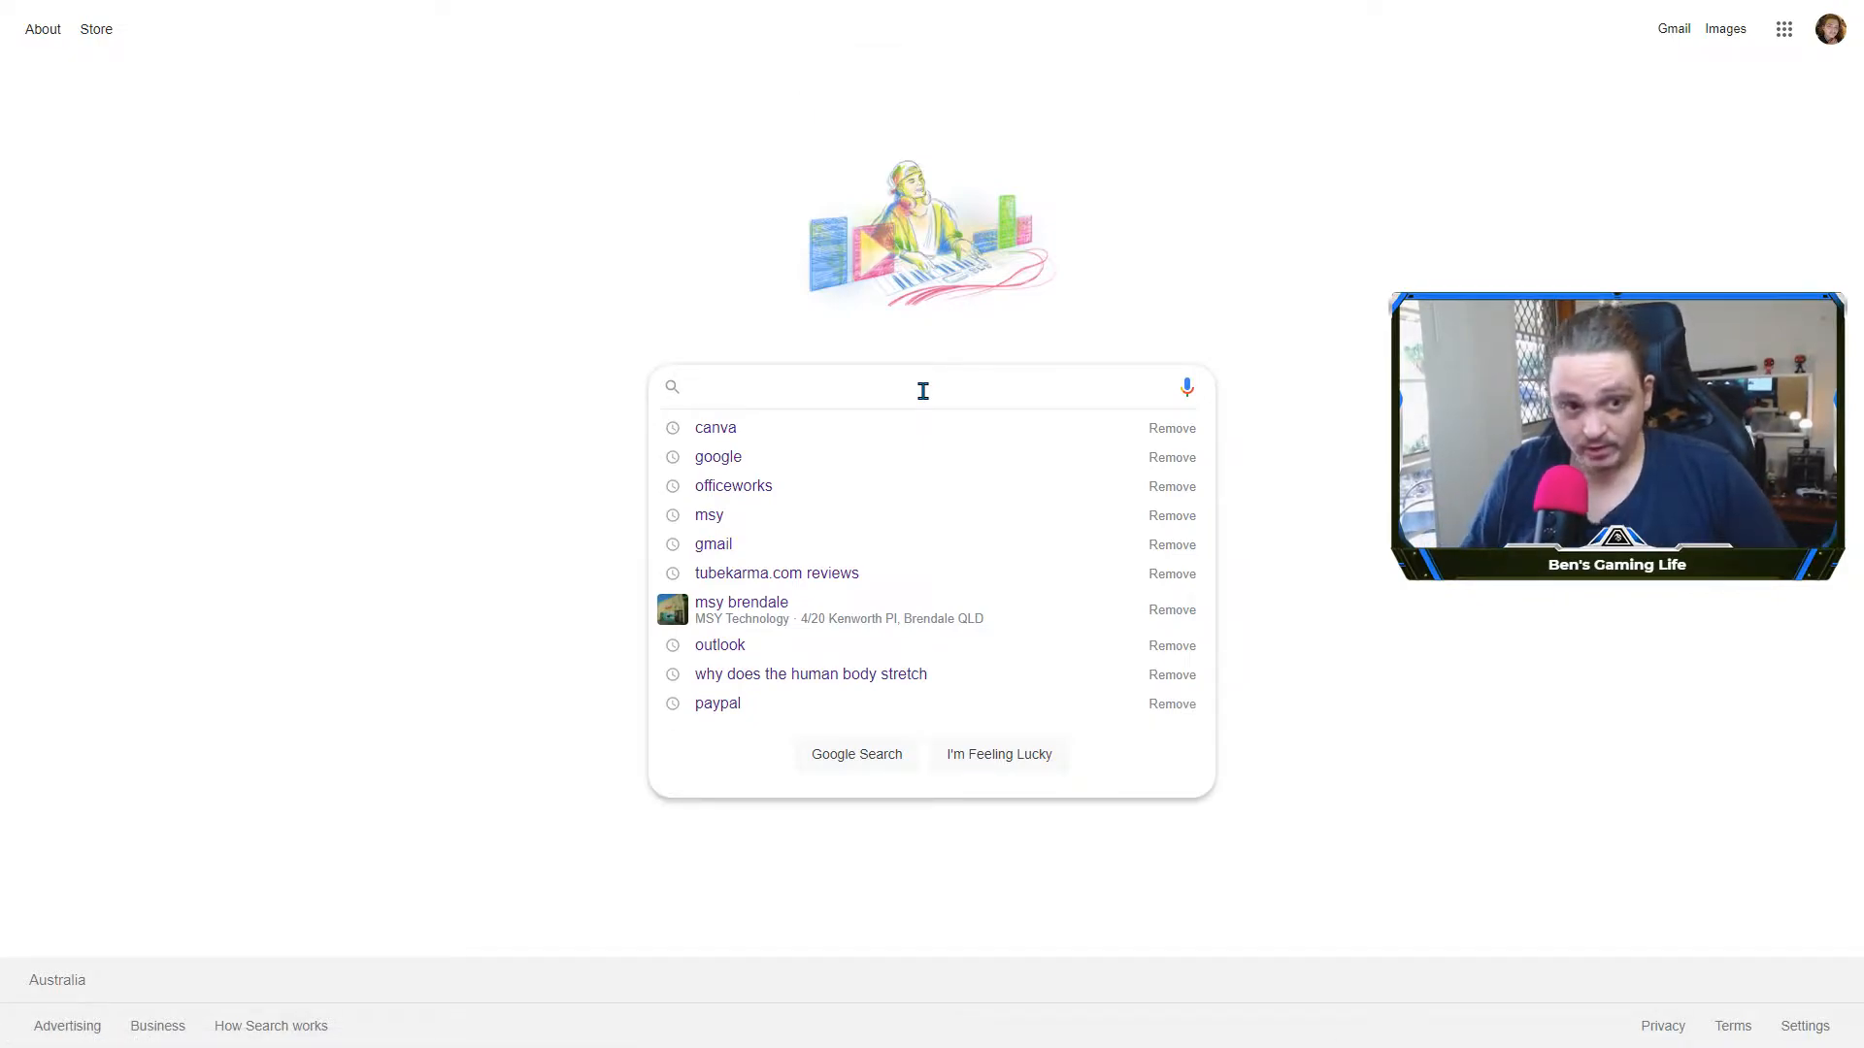
{"action": "type", "text": "Can"}
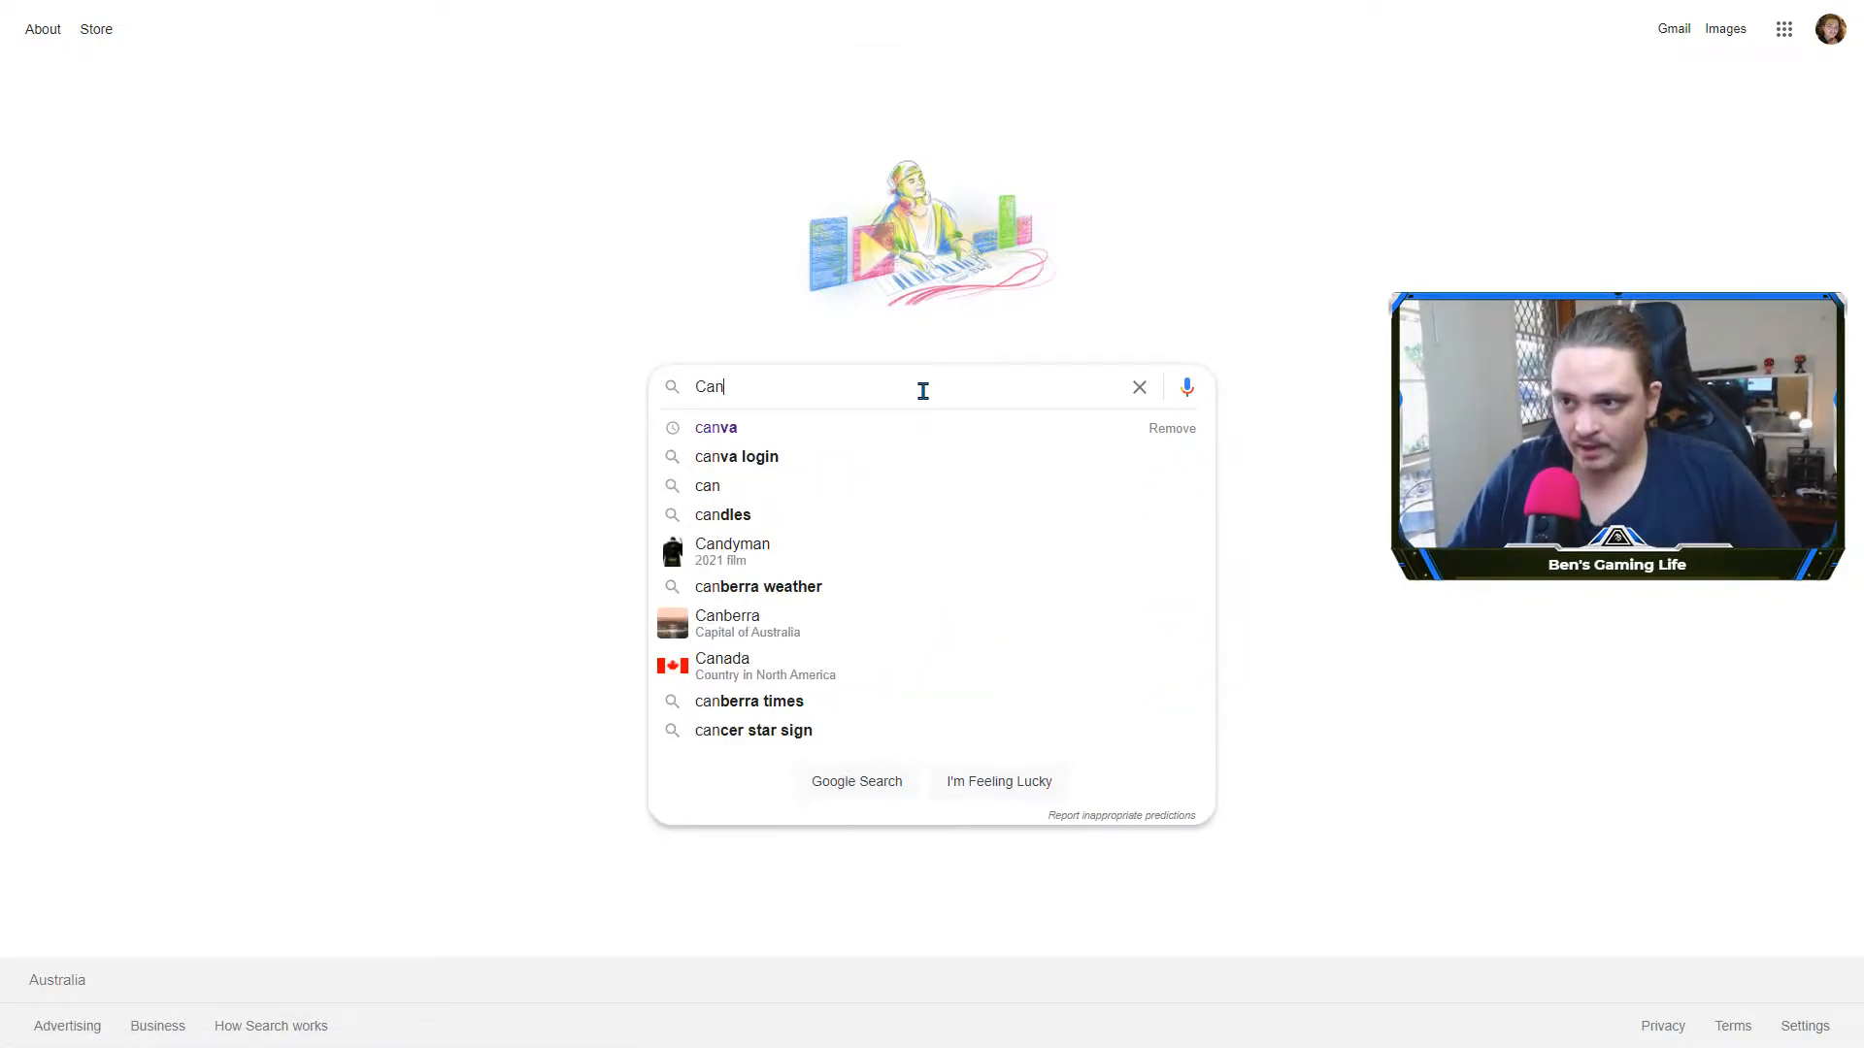
{"action": "type", "text": "va"}
{"action": "key", "text": "Return"}
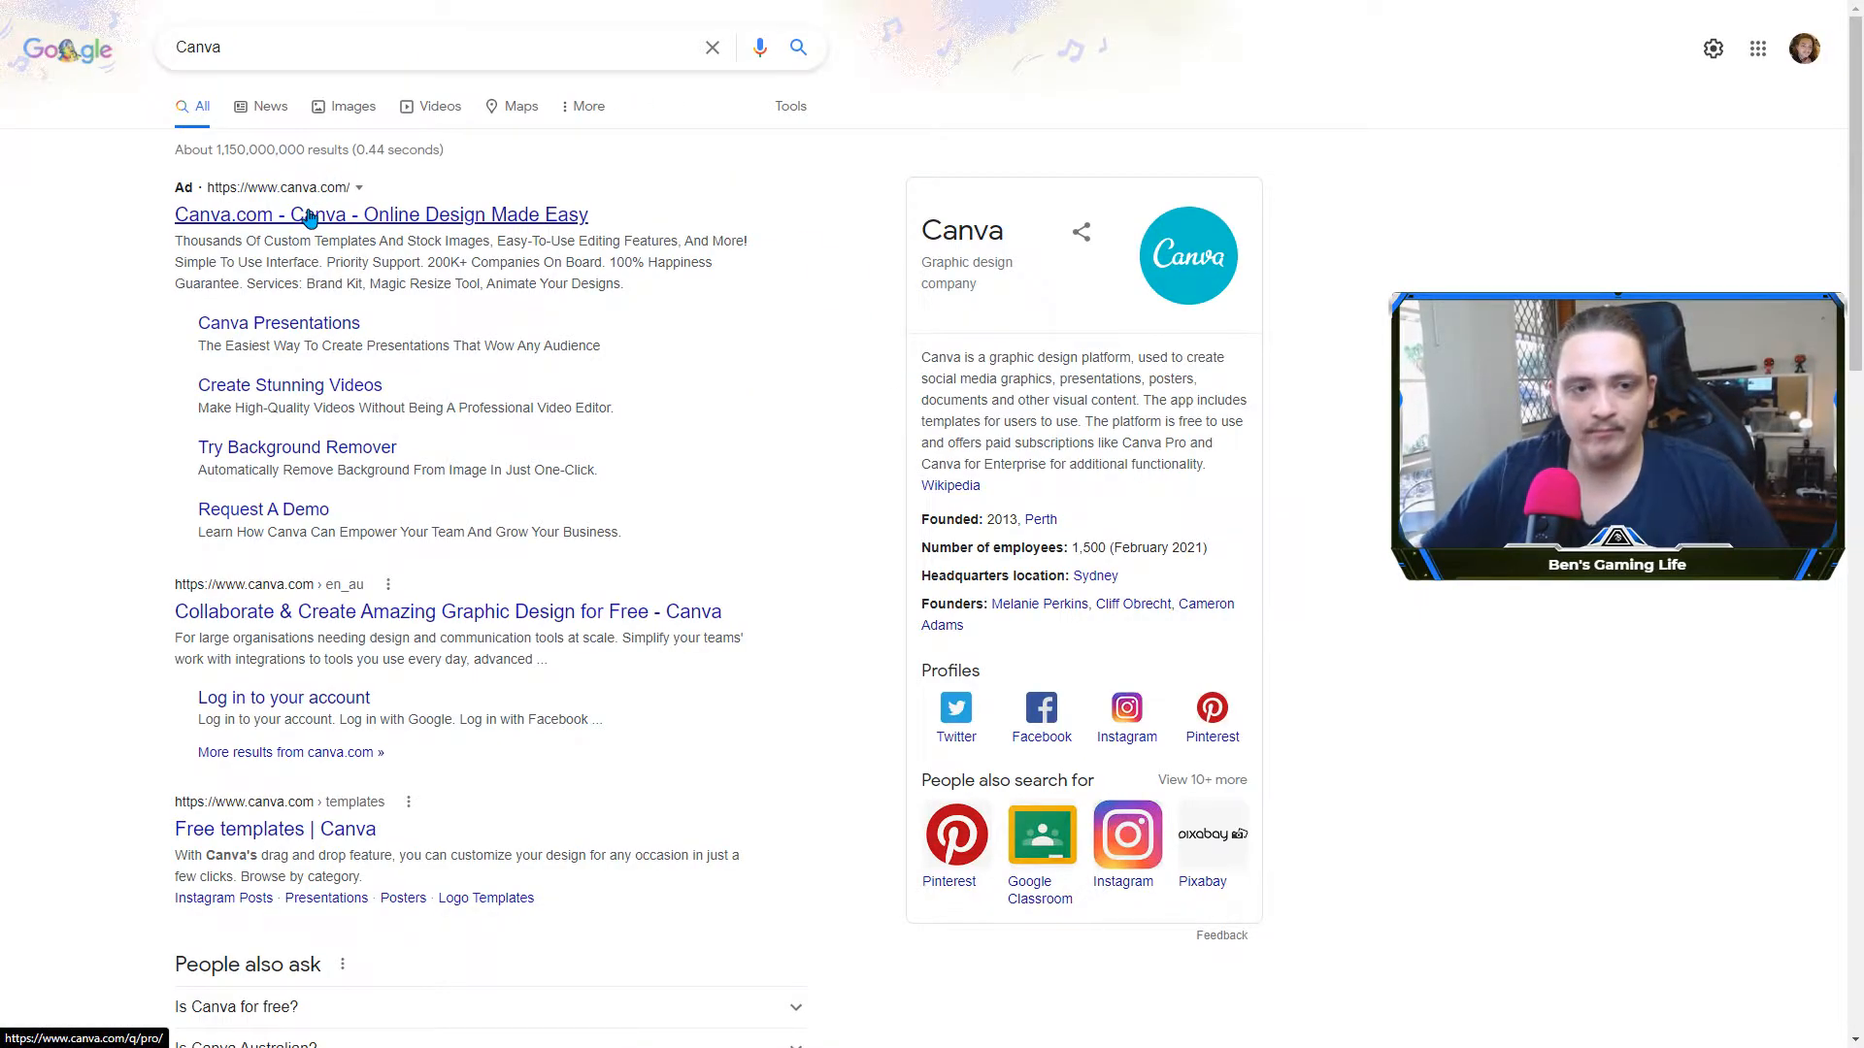
{"action": "left_click", "coordinate": [309, 216]}
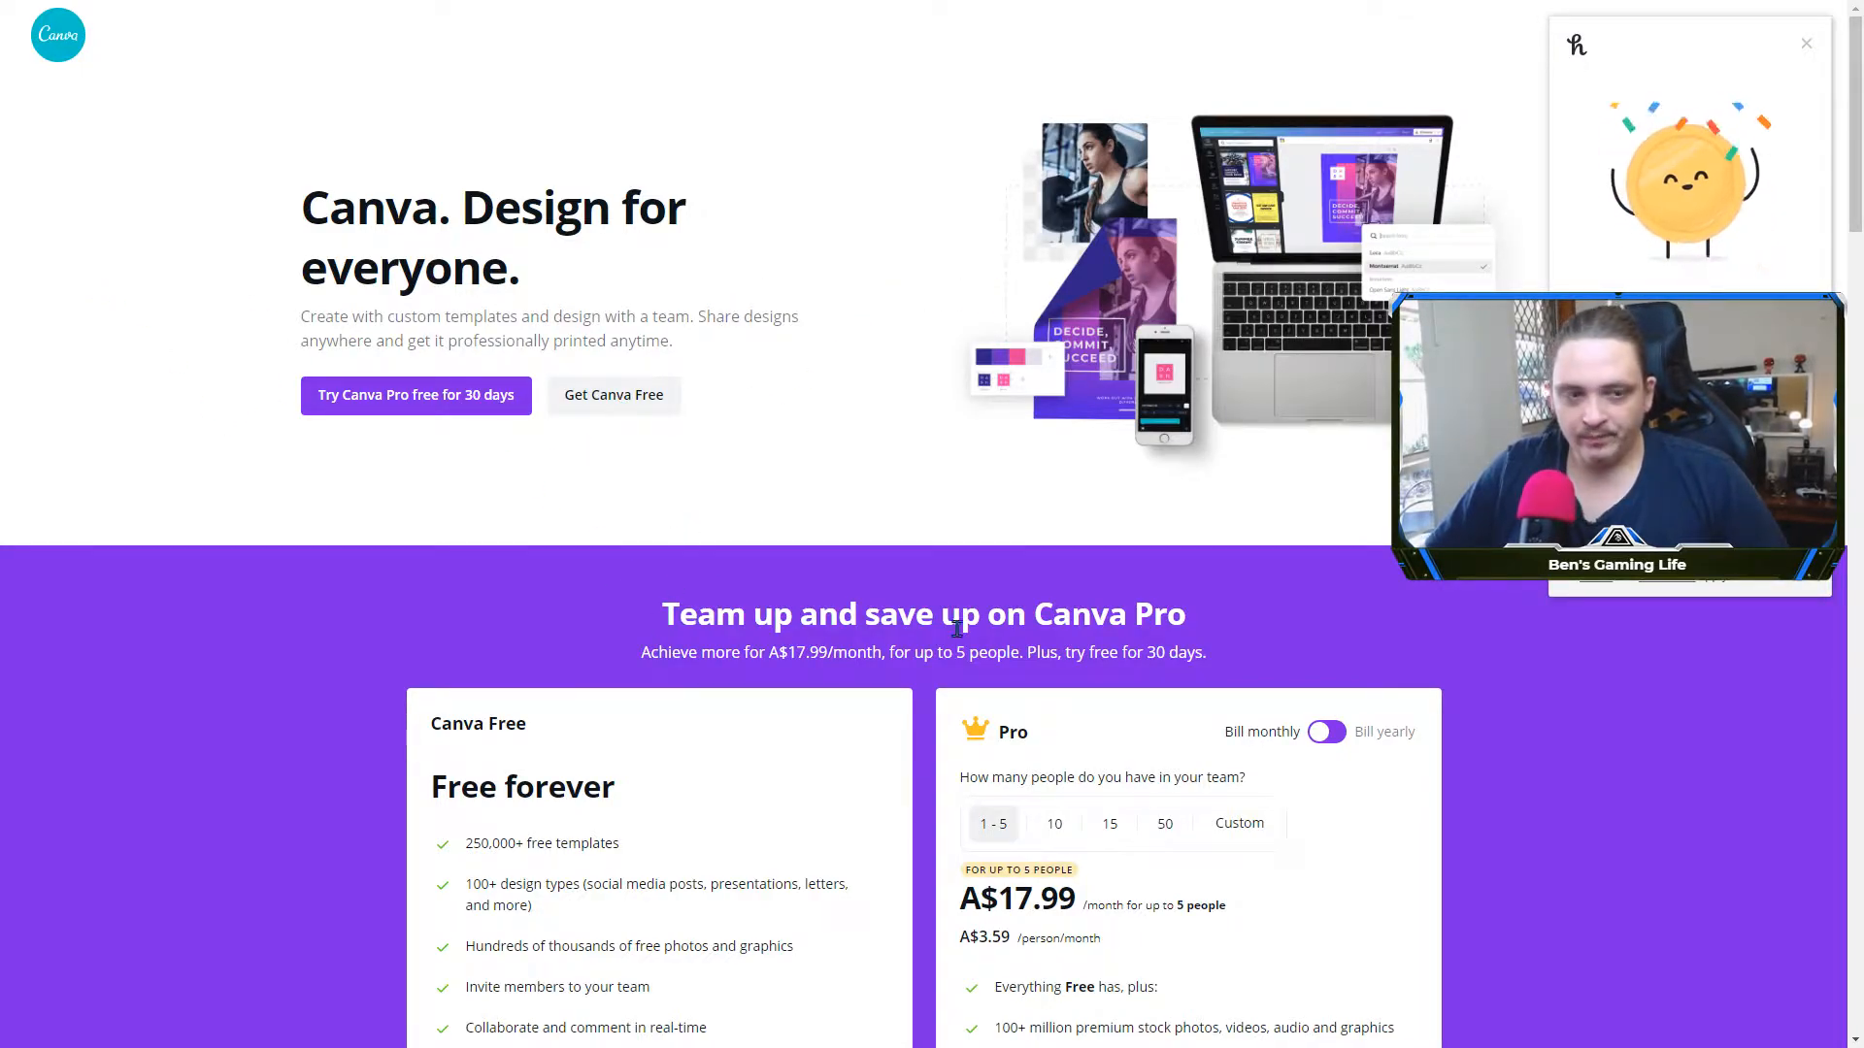
Look over the Canva Free and Pro plans and log in to the Canva account
{"action": "scroll", "coordinate": [951, 634], "scroll_direction": "down", "scroll_amount": 2}
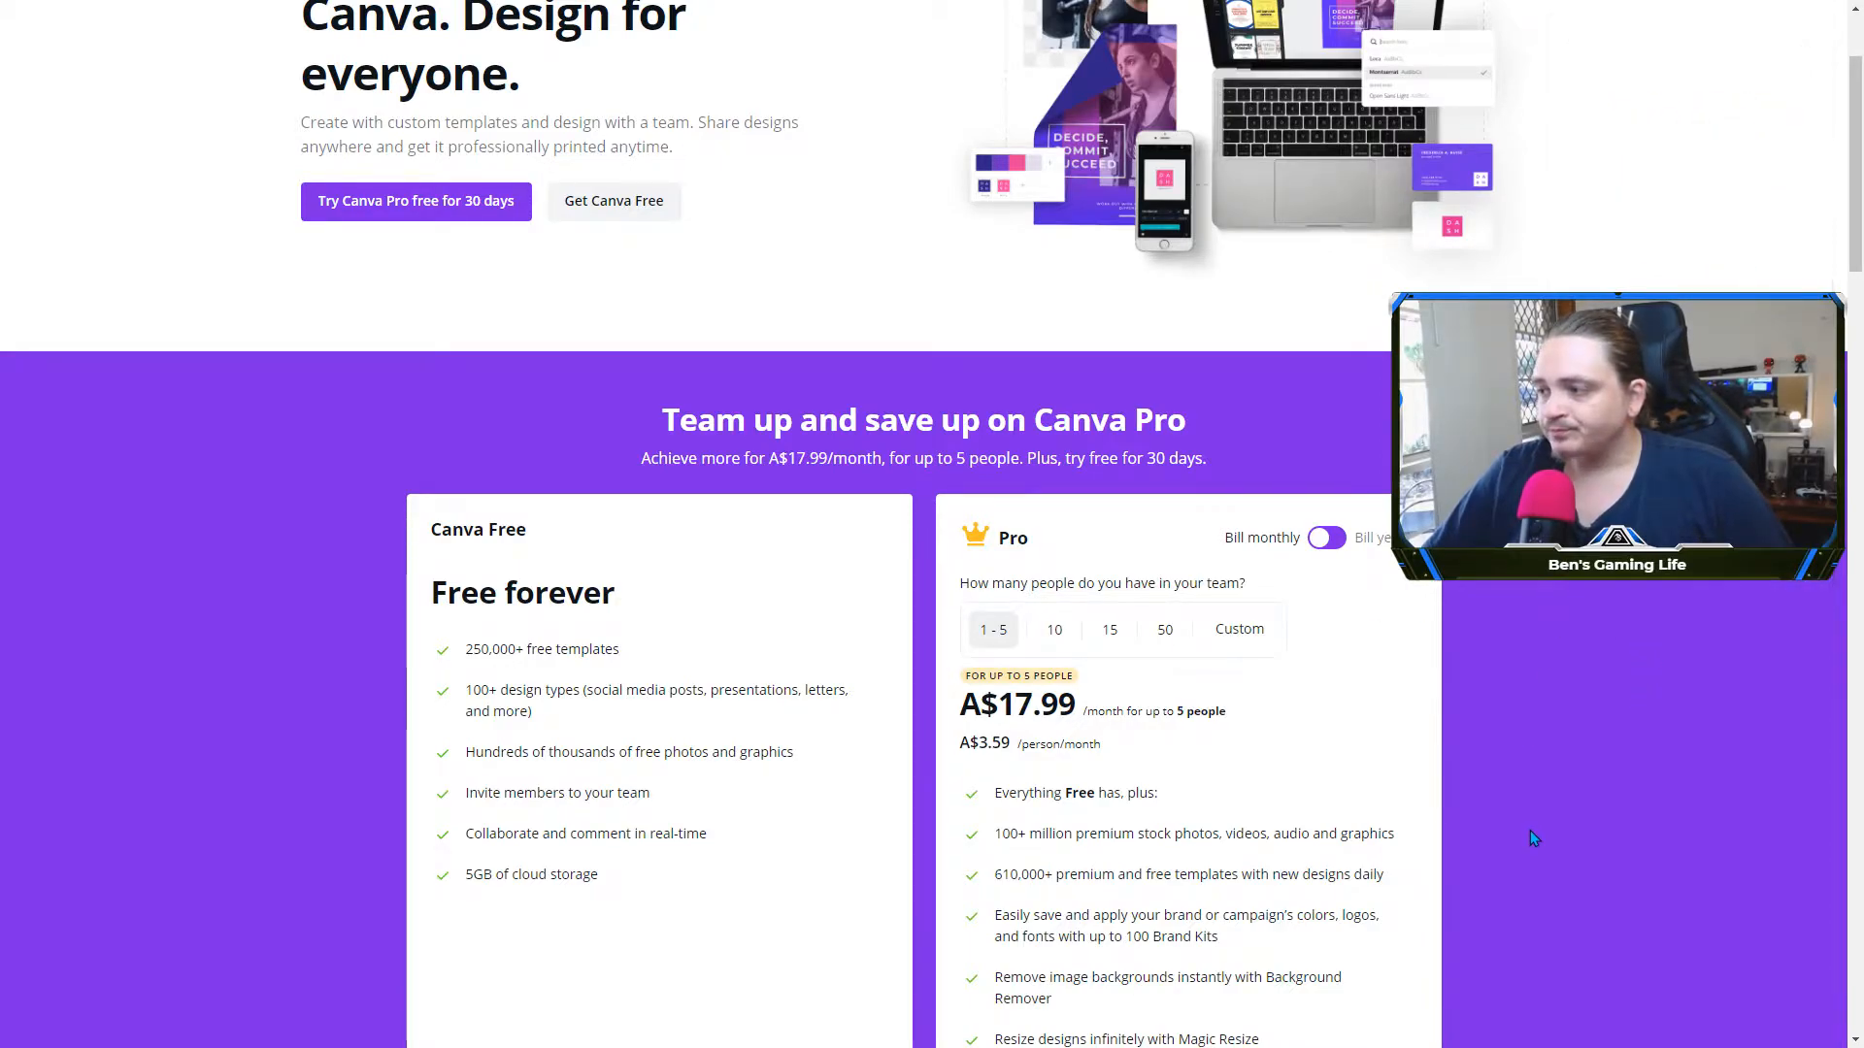
{"action": "scroll", "coordinate": [657, 366], "scroll_direction": "up", "scroll_amount": 2}
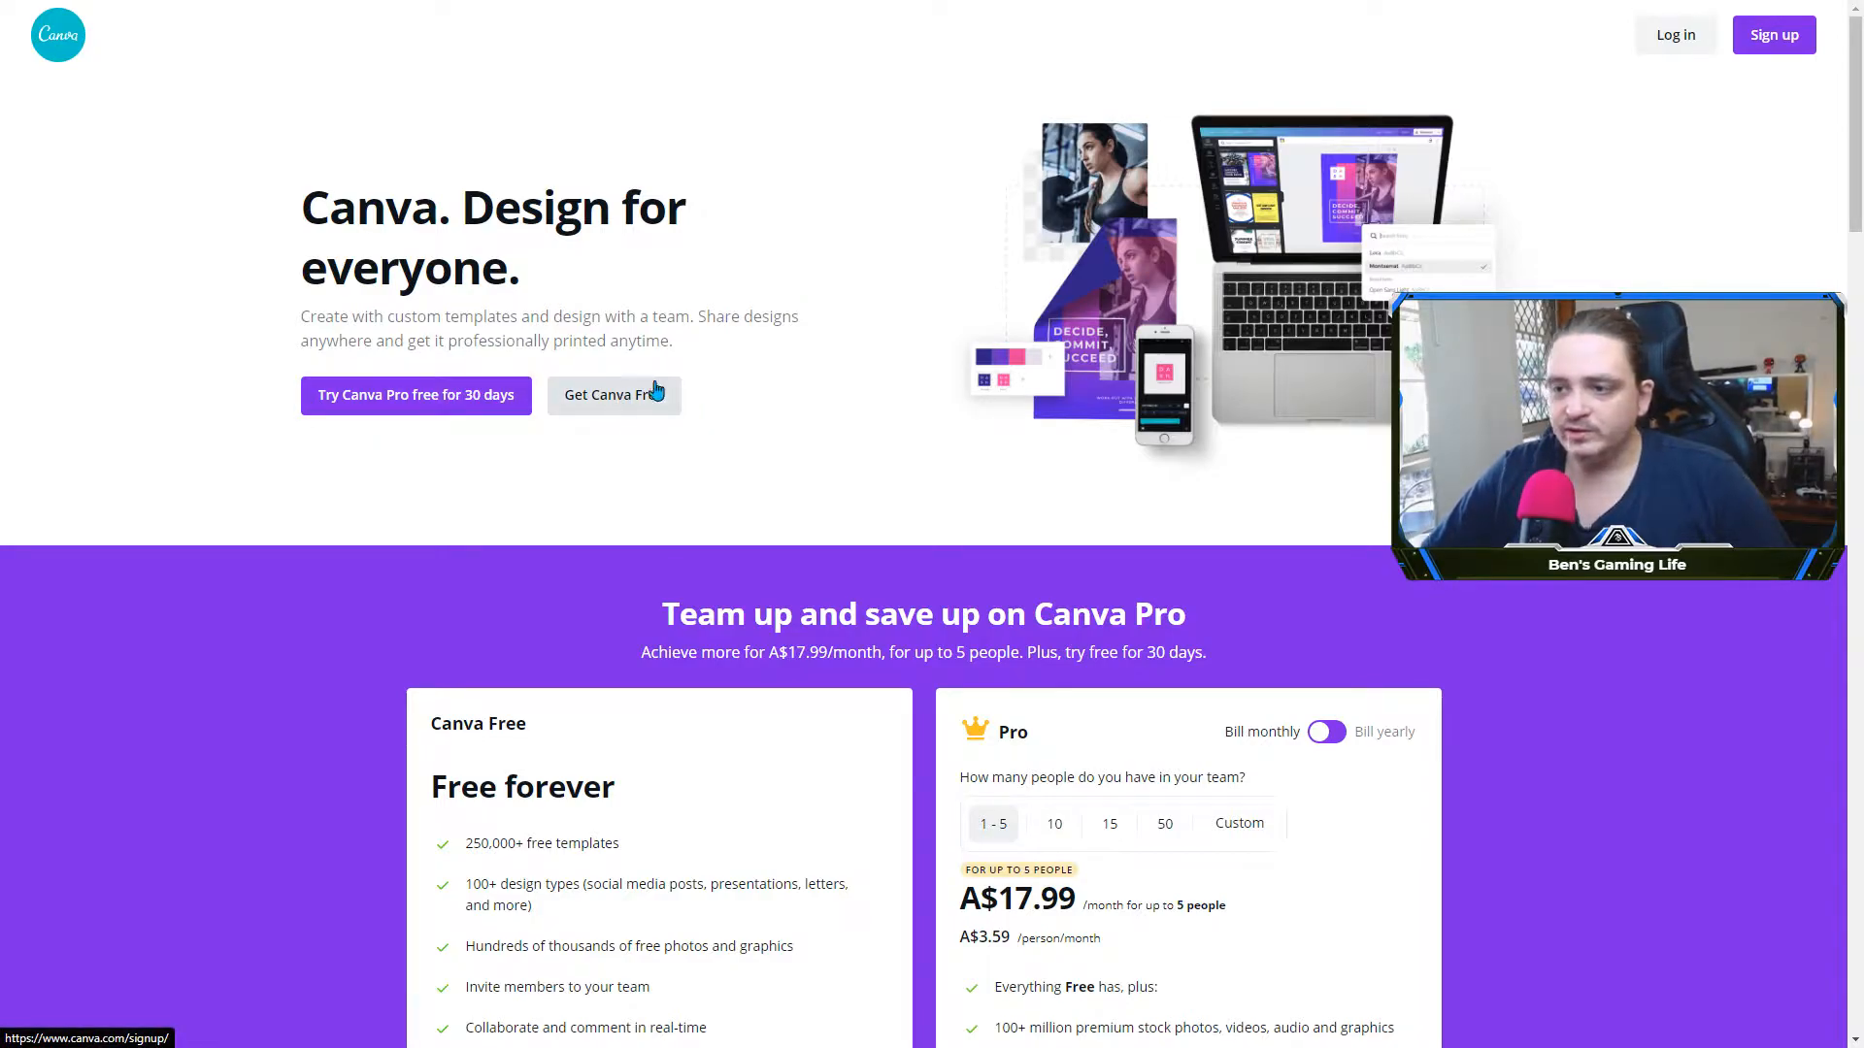
{"action": "left_click", "coordinate": [1642, 47]}
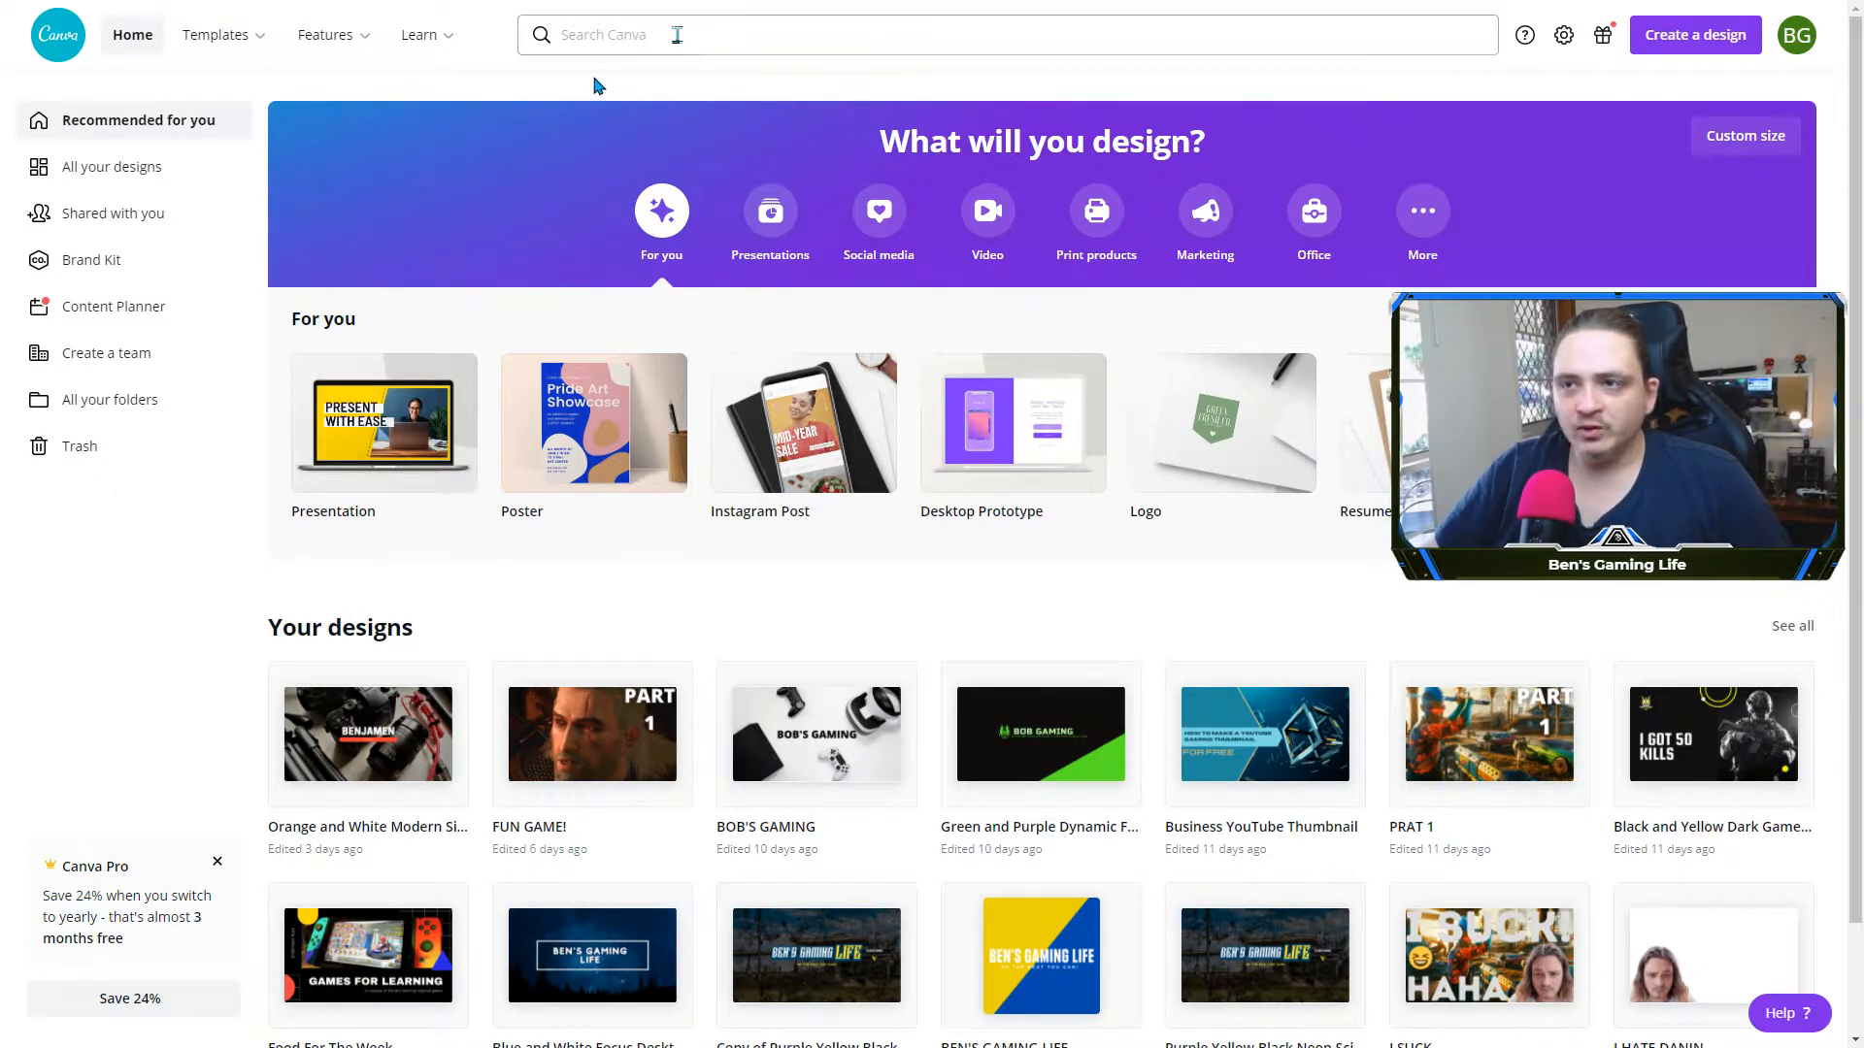
Search the templates for youtube channel logo and open the black-and-white SC template, dismissing the video editor offer
{"action": "left_click", "coordinate": [676, 35]}
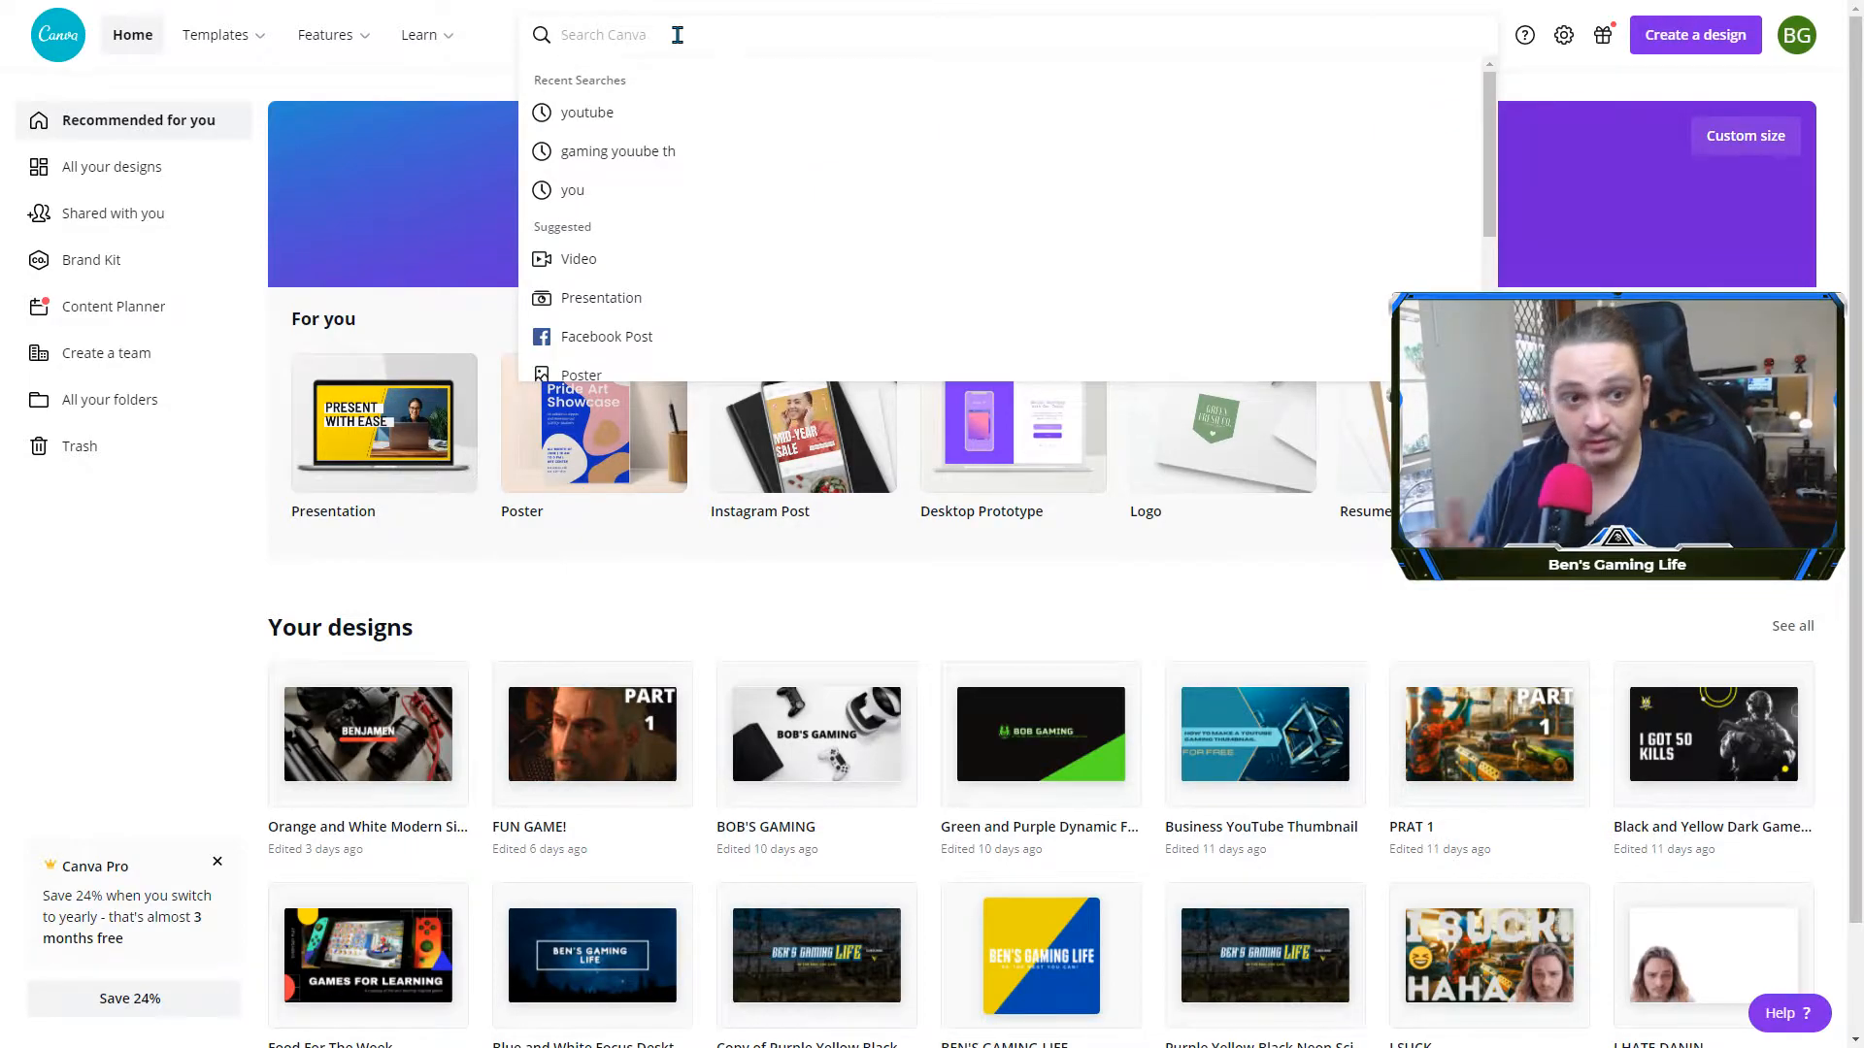
{"action": "type", "text": "You"}
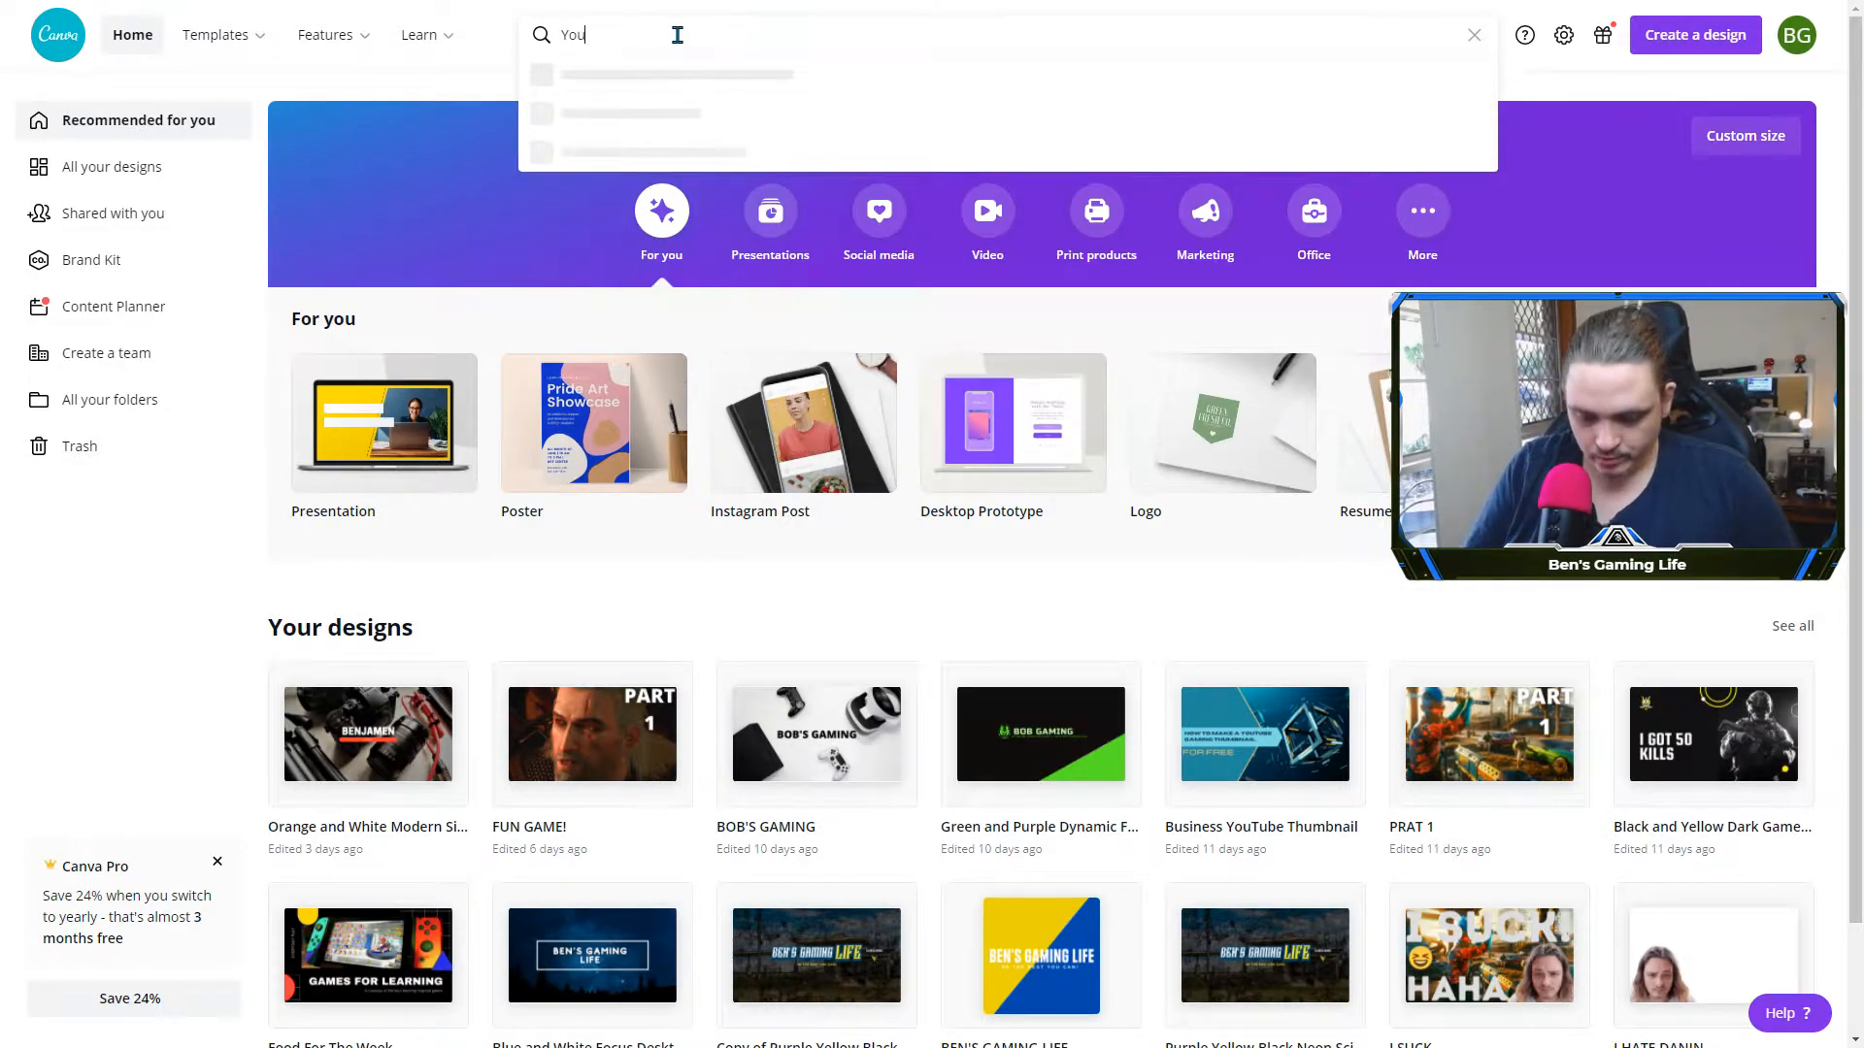
{"action": "type", "text": "tube Lo"}
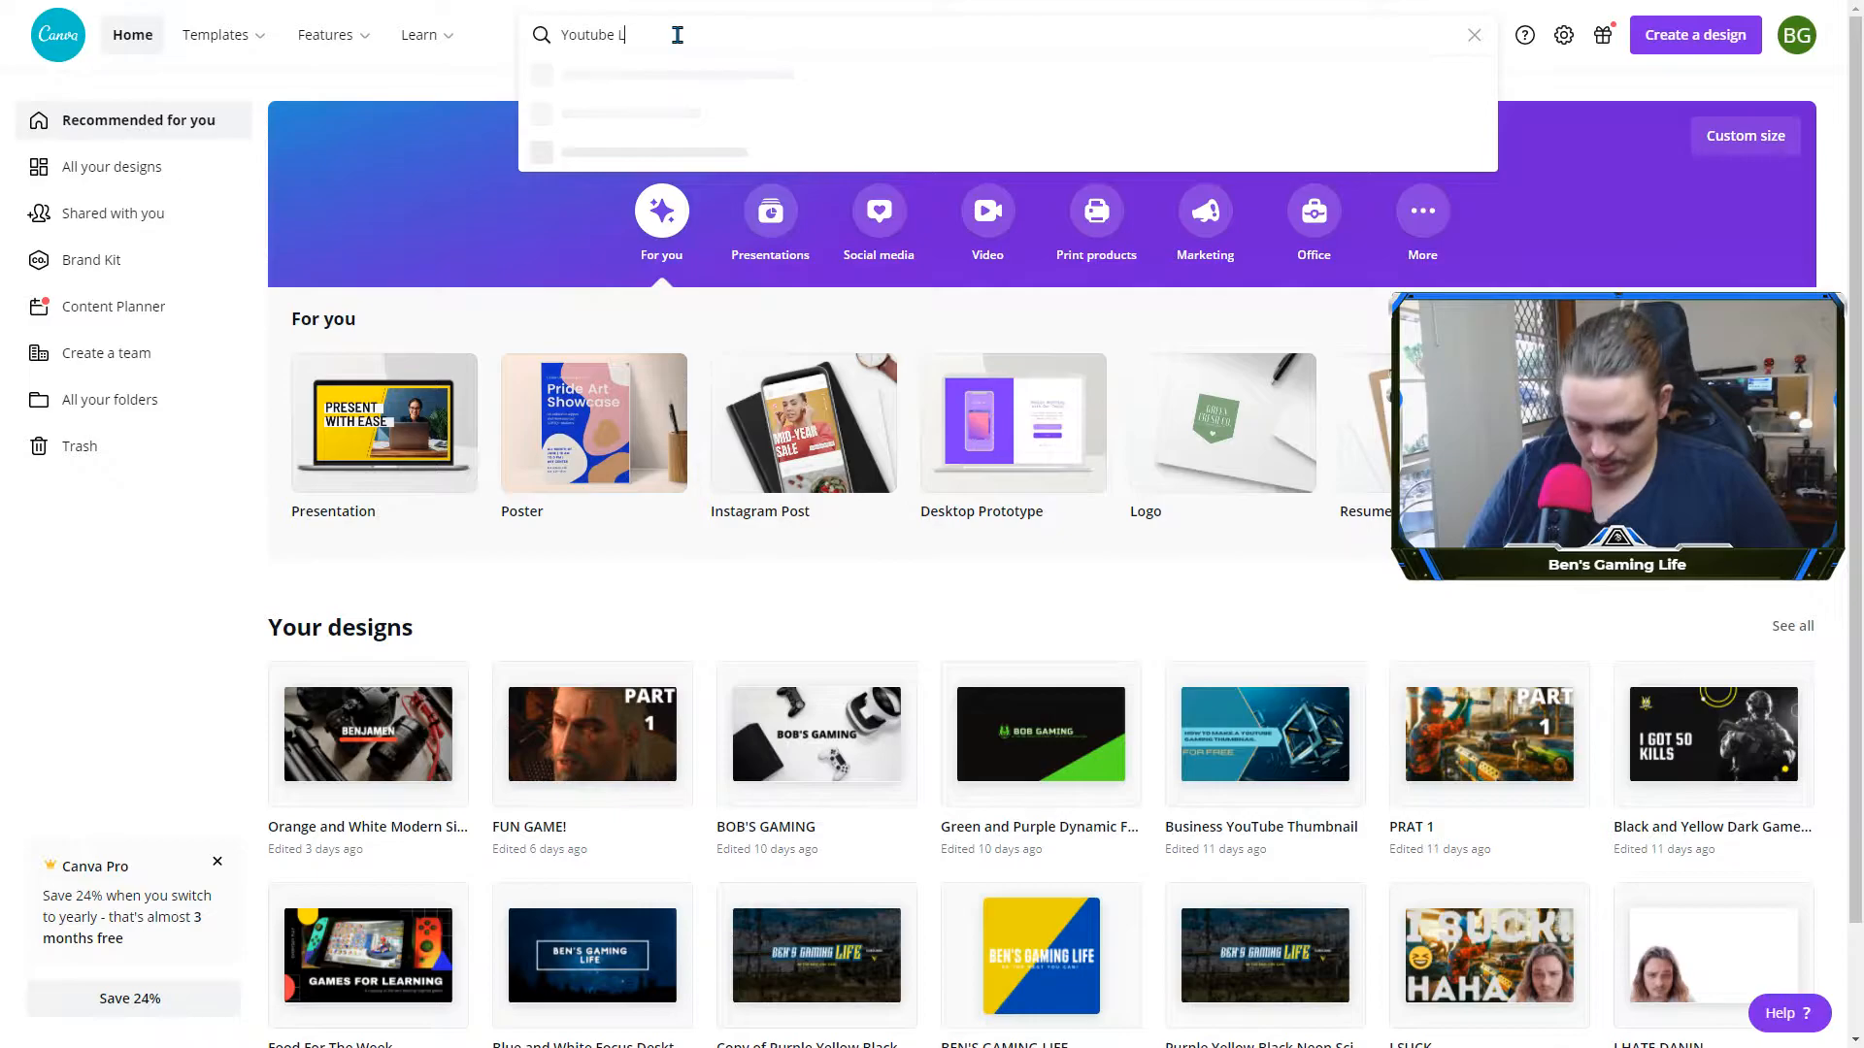
{"action": "type", "text": "g"}
{"action": "left_click", "coordinate": [679, 113]}
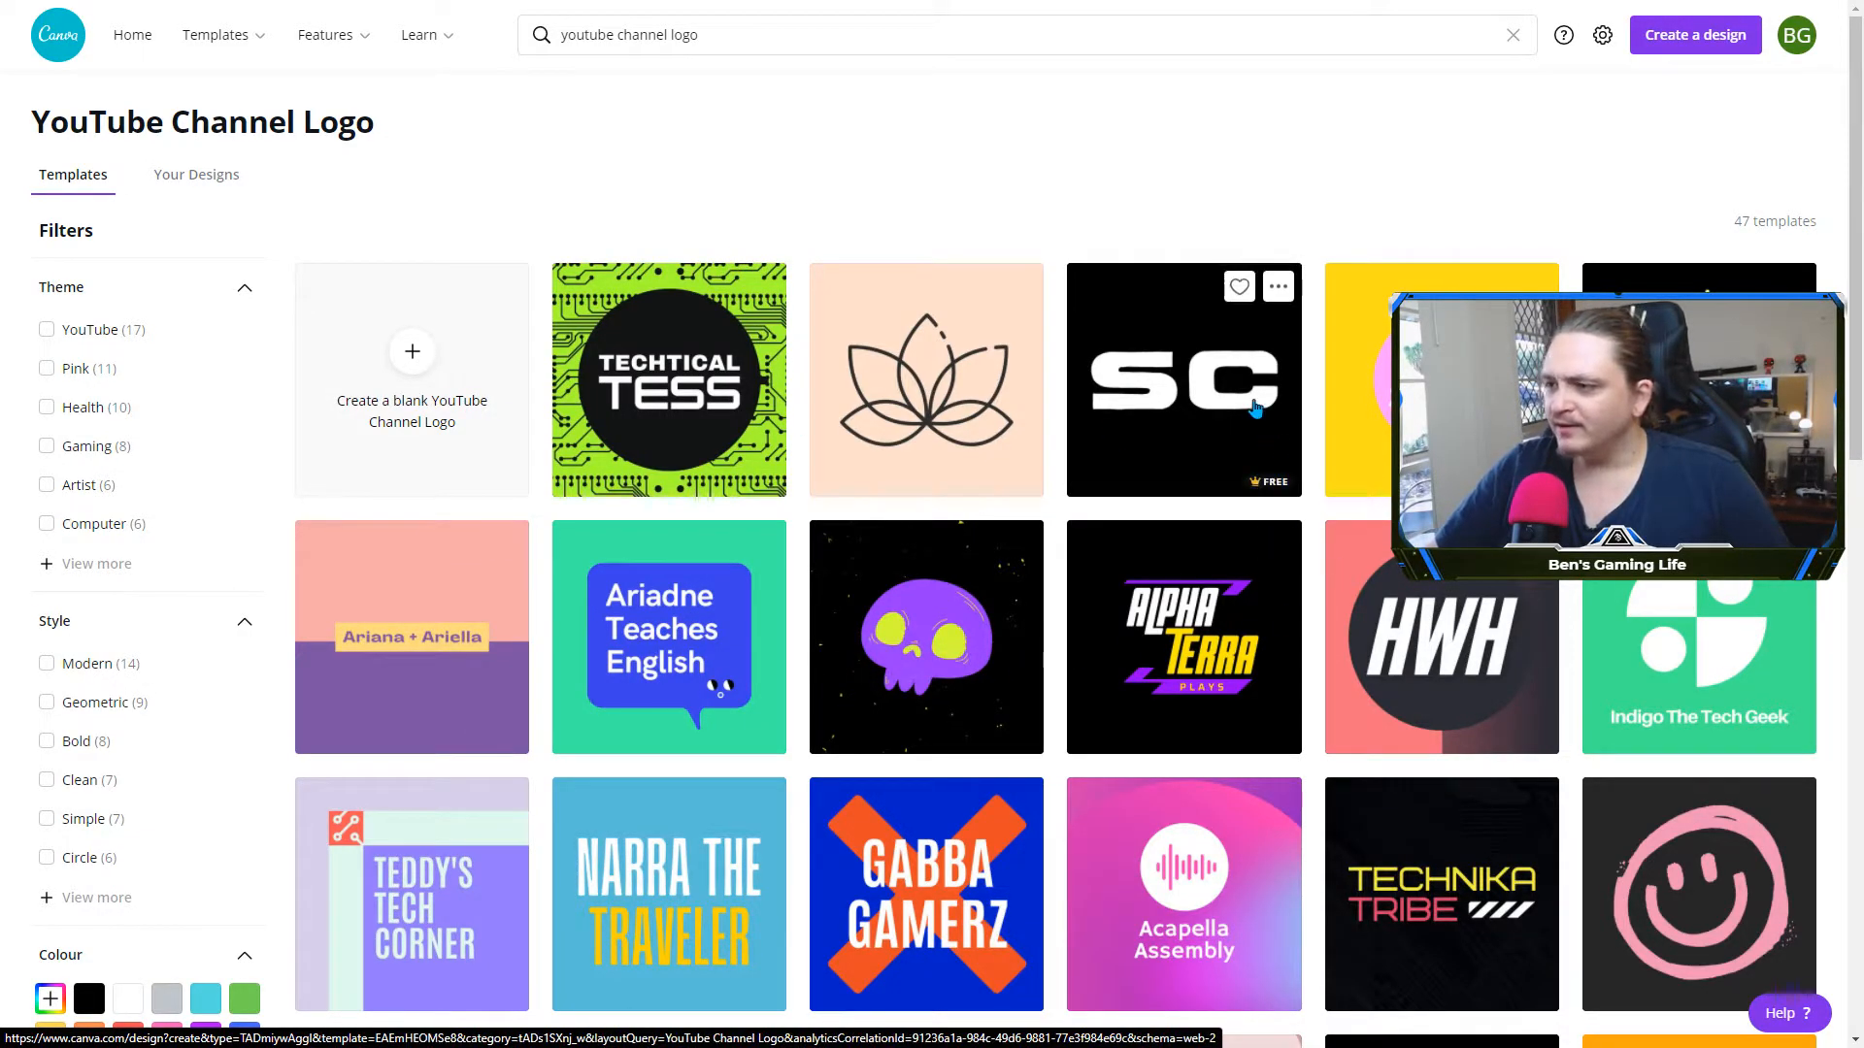
{"action": "left_click", "coordinate": [1257, 407]}
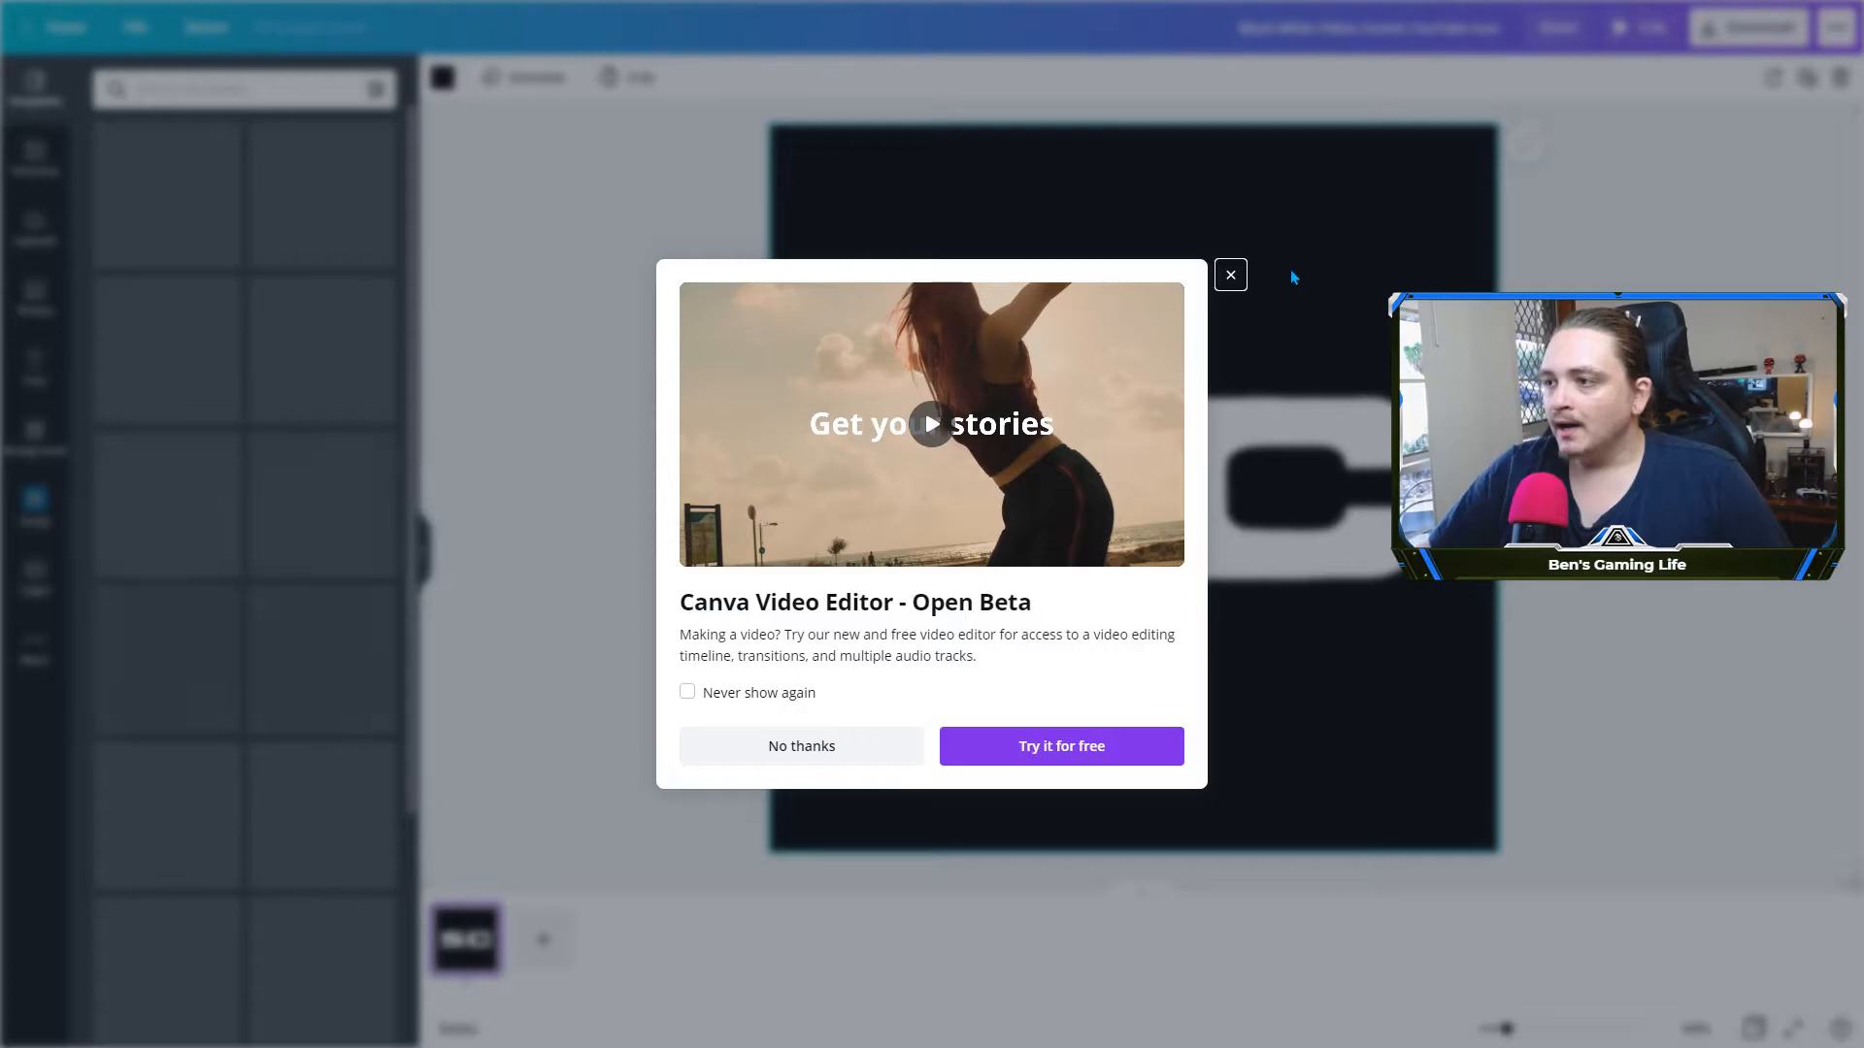
{"action": "left_click", "coordinate": [1230, 275]}
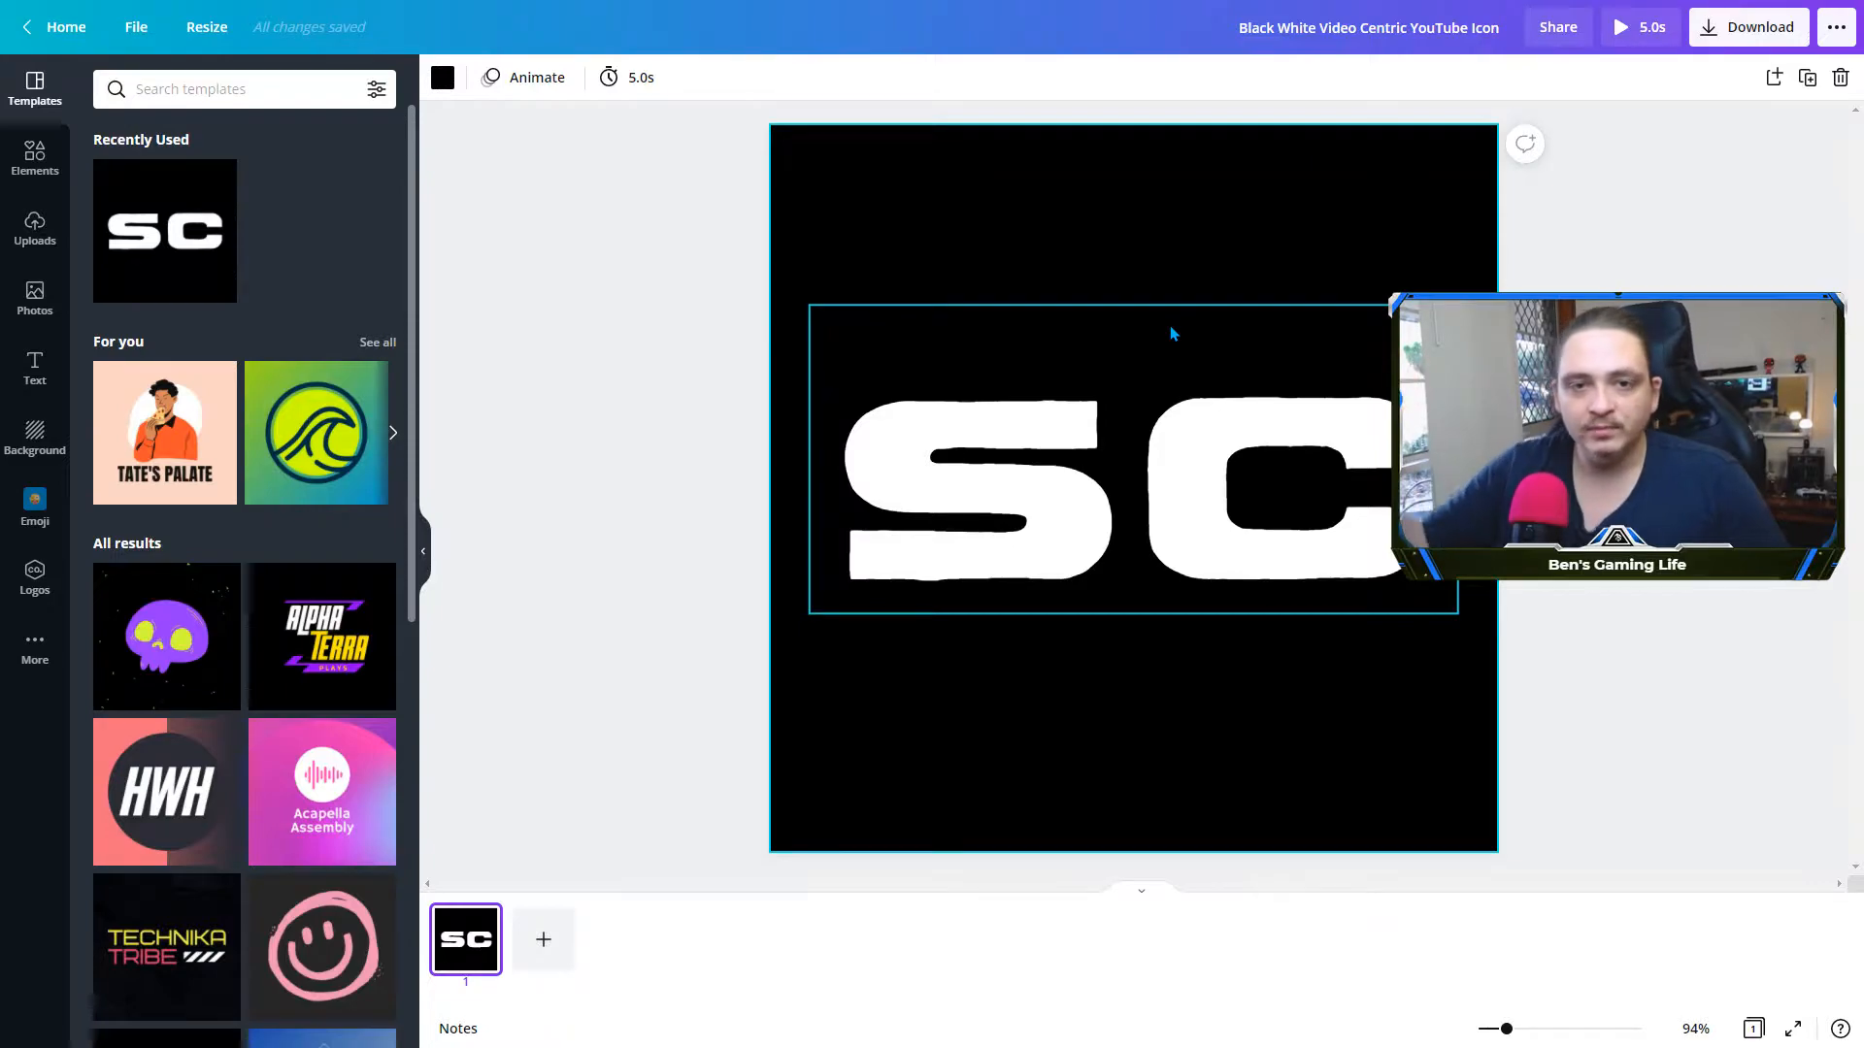
Replace the SC text in the logo with BGL
{"action": "double_click", "coordinate": [1107, 468]}
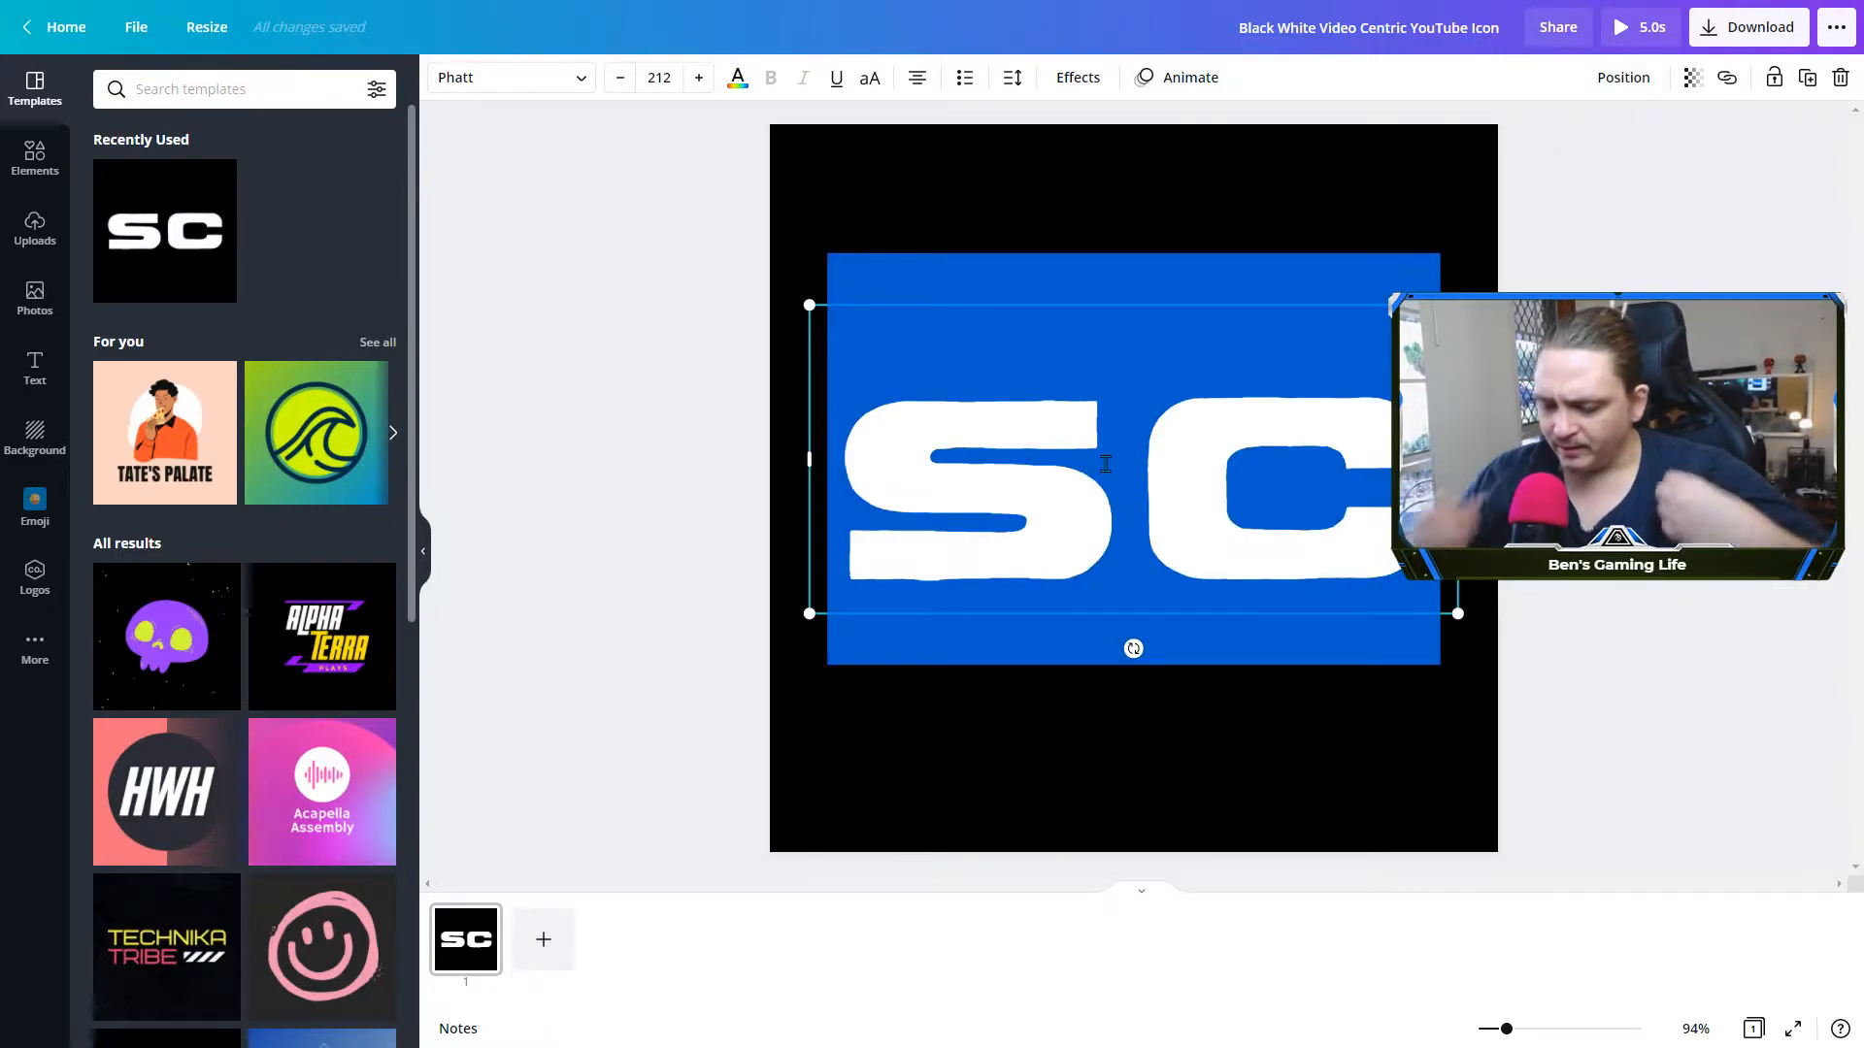
{"action": "key", "text": "BackSpace"}
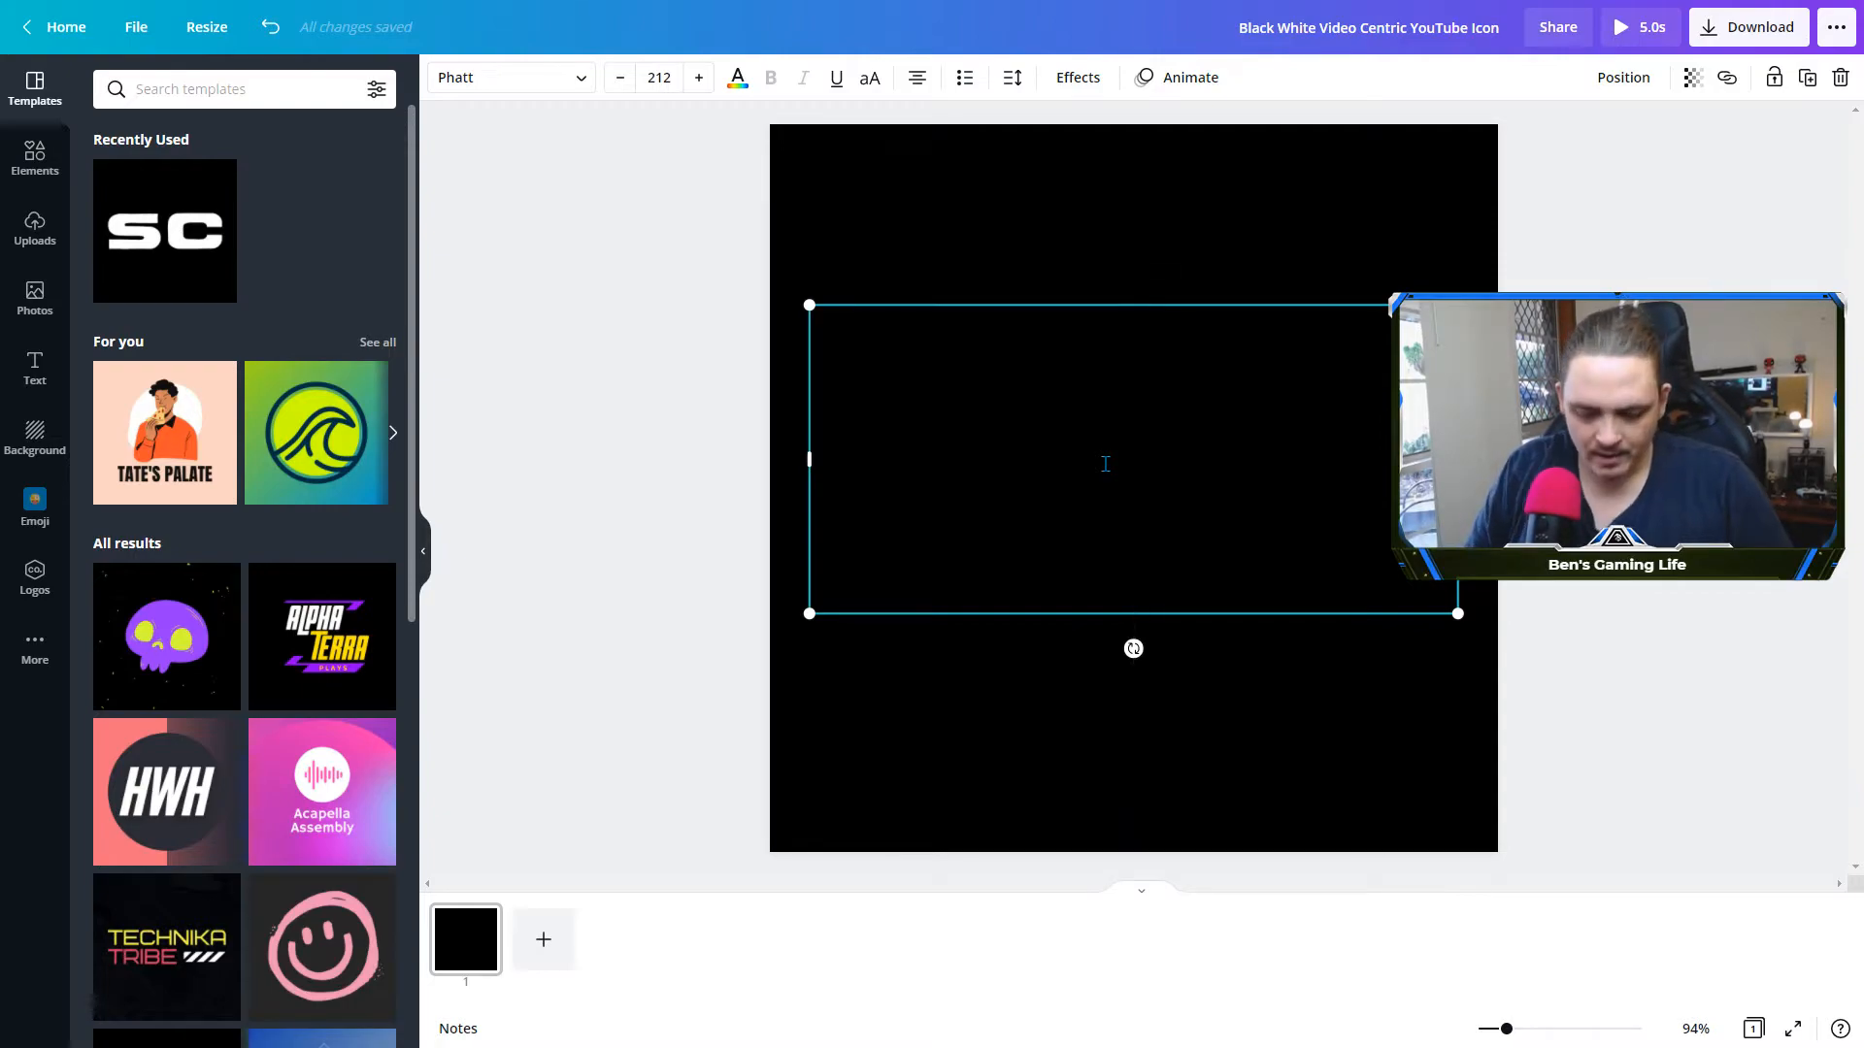
{"action": "type", "text": "B"}
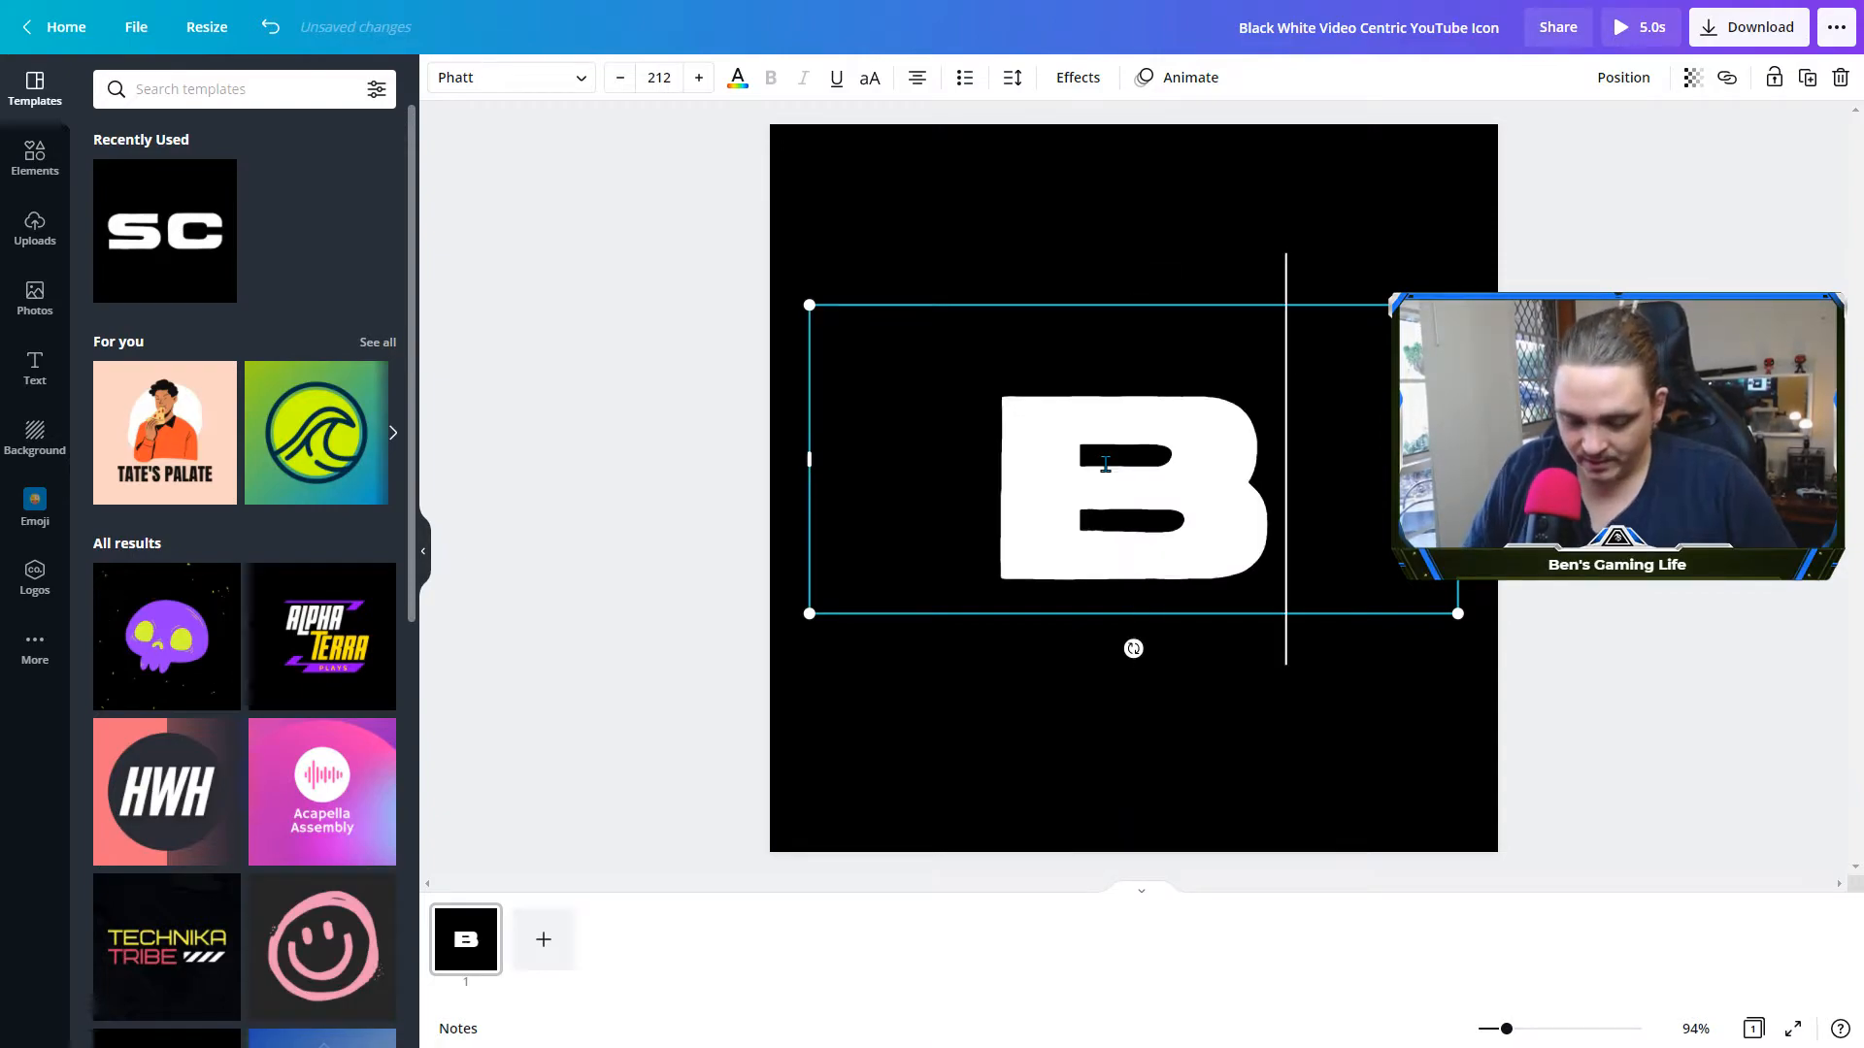
{"action": "type", "text": "GL"}
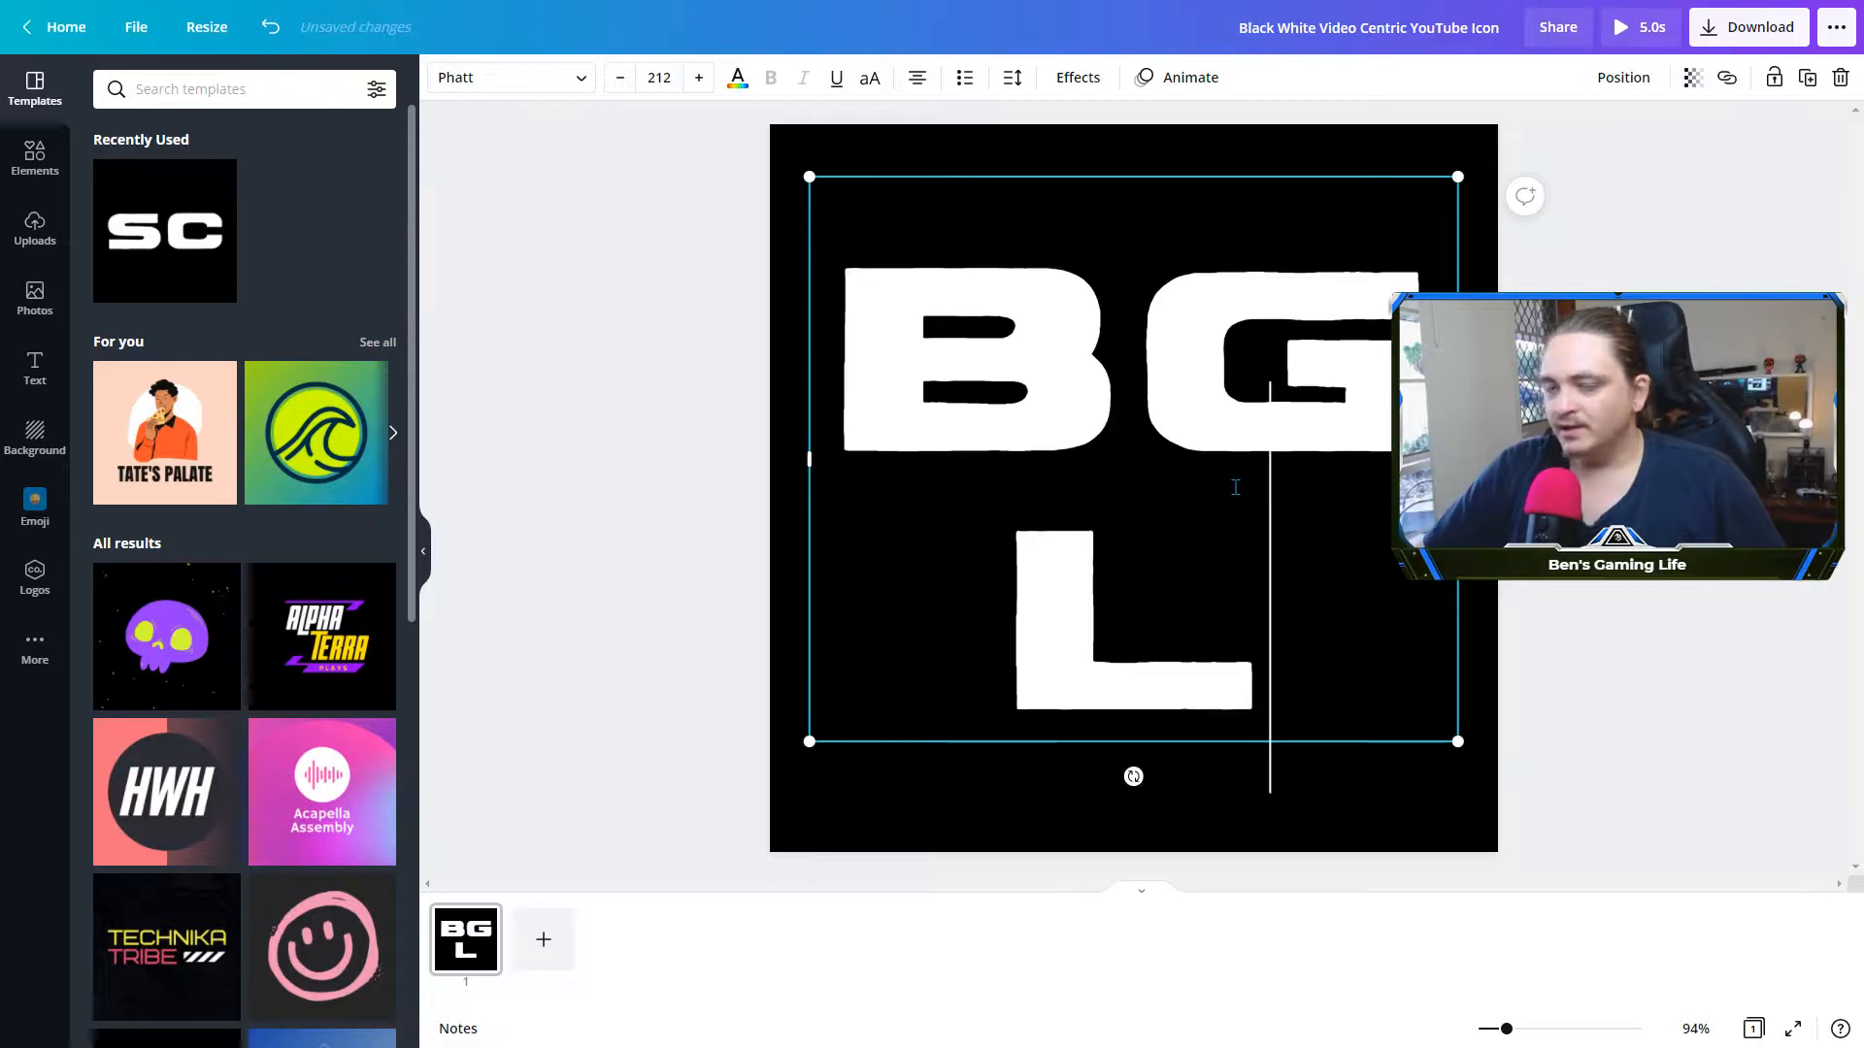
Widen the BGL text box slightly and shift it up and to the left on the canvas
{"action": "left_click_drag", "start_coordinate": [1458, 459], "coordinate": [1515, 459]}
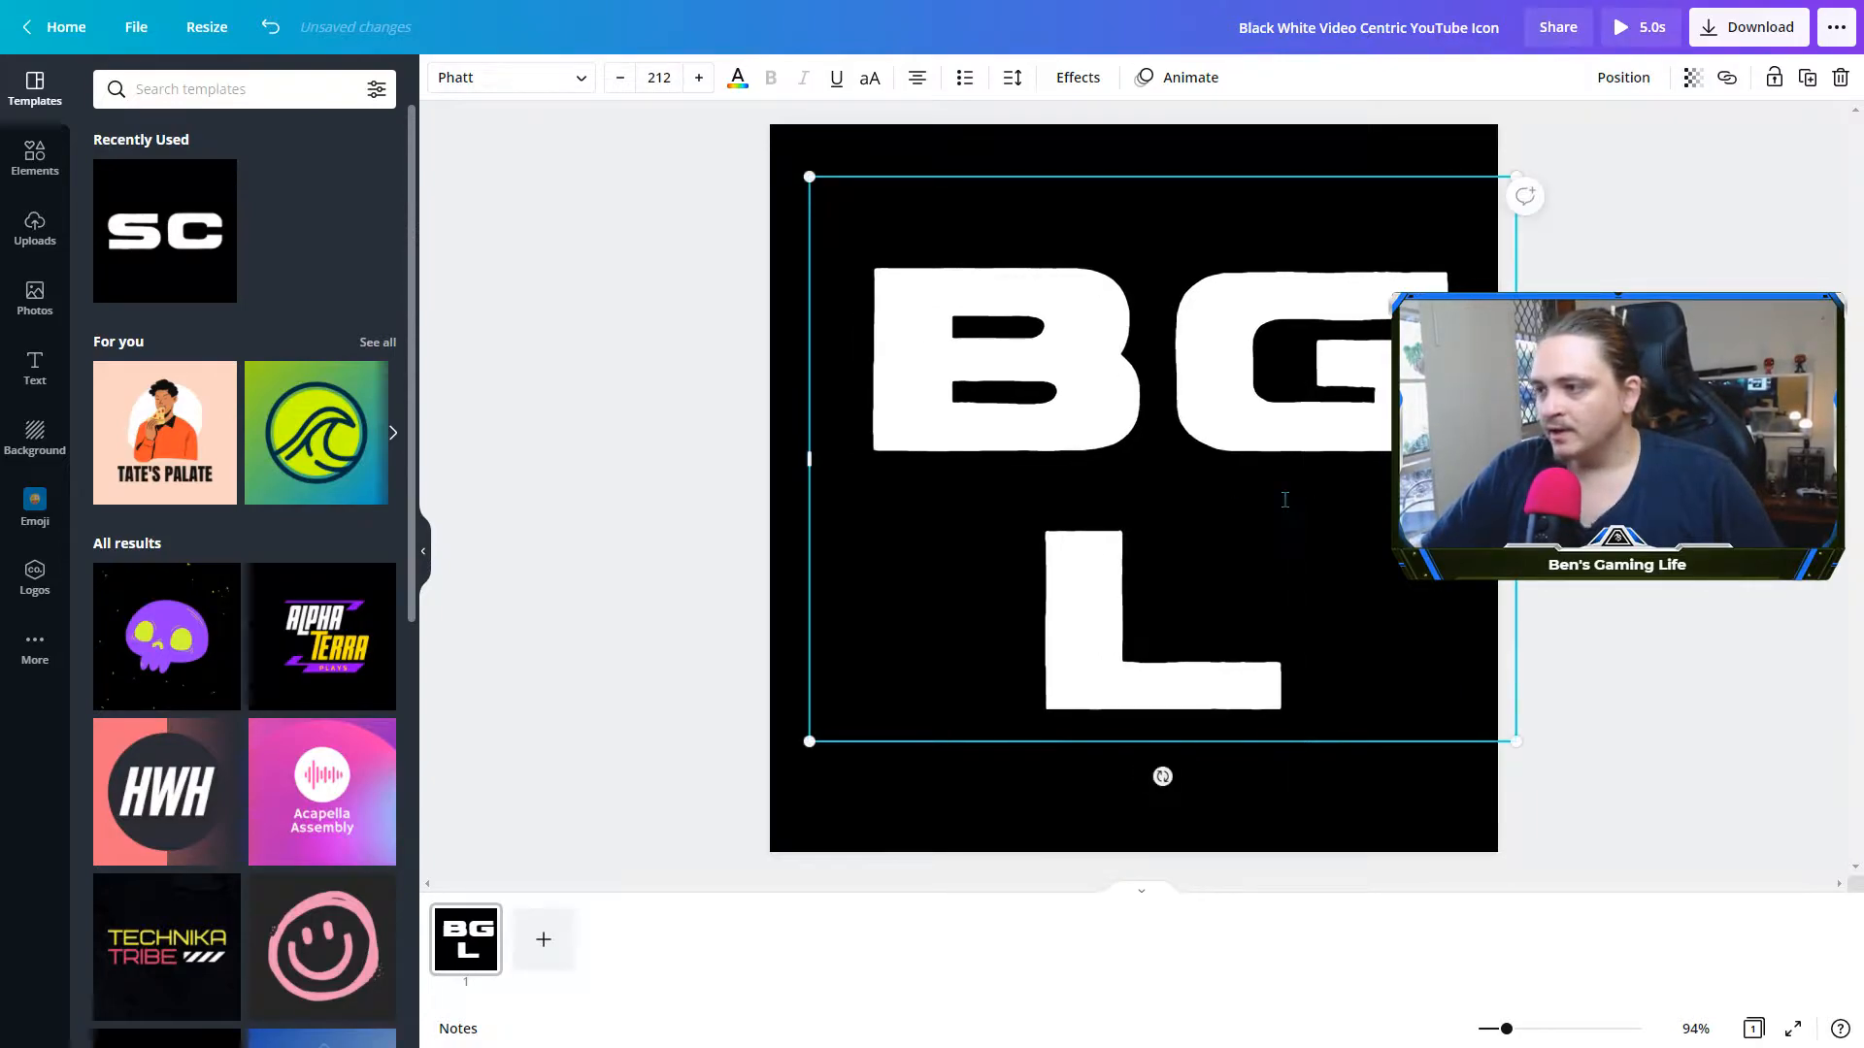
{"action": "key", "text": "ctrl+a"}
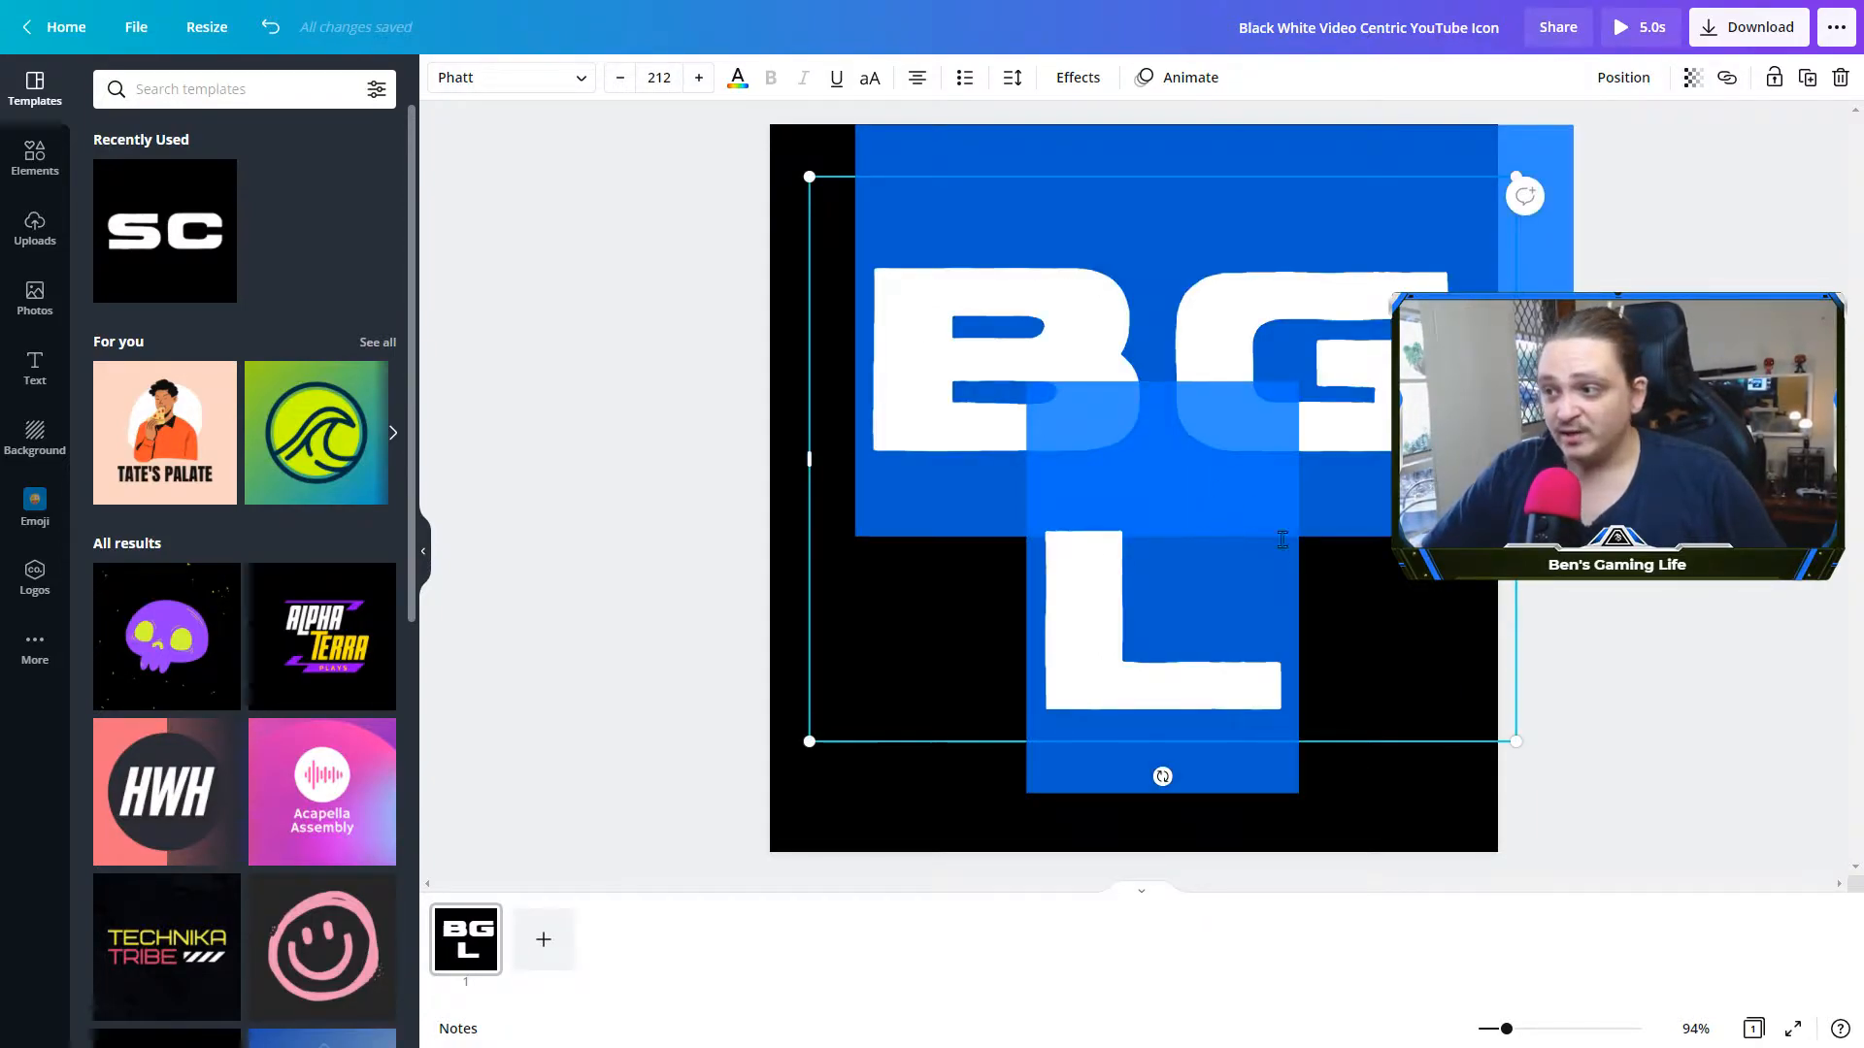
{"action": "left_click", "coordinate": [1603, 636]}
{"action": "left_click_drag", "start_coordinate": [1363, 629], "coordinate": [1303, 618]}
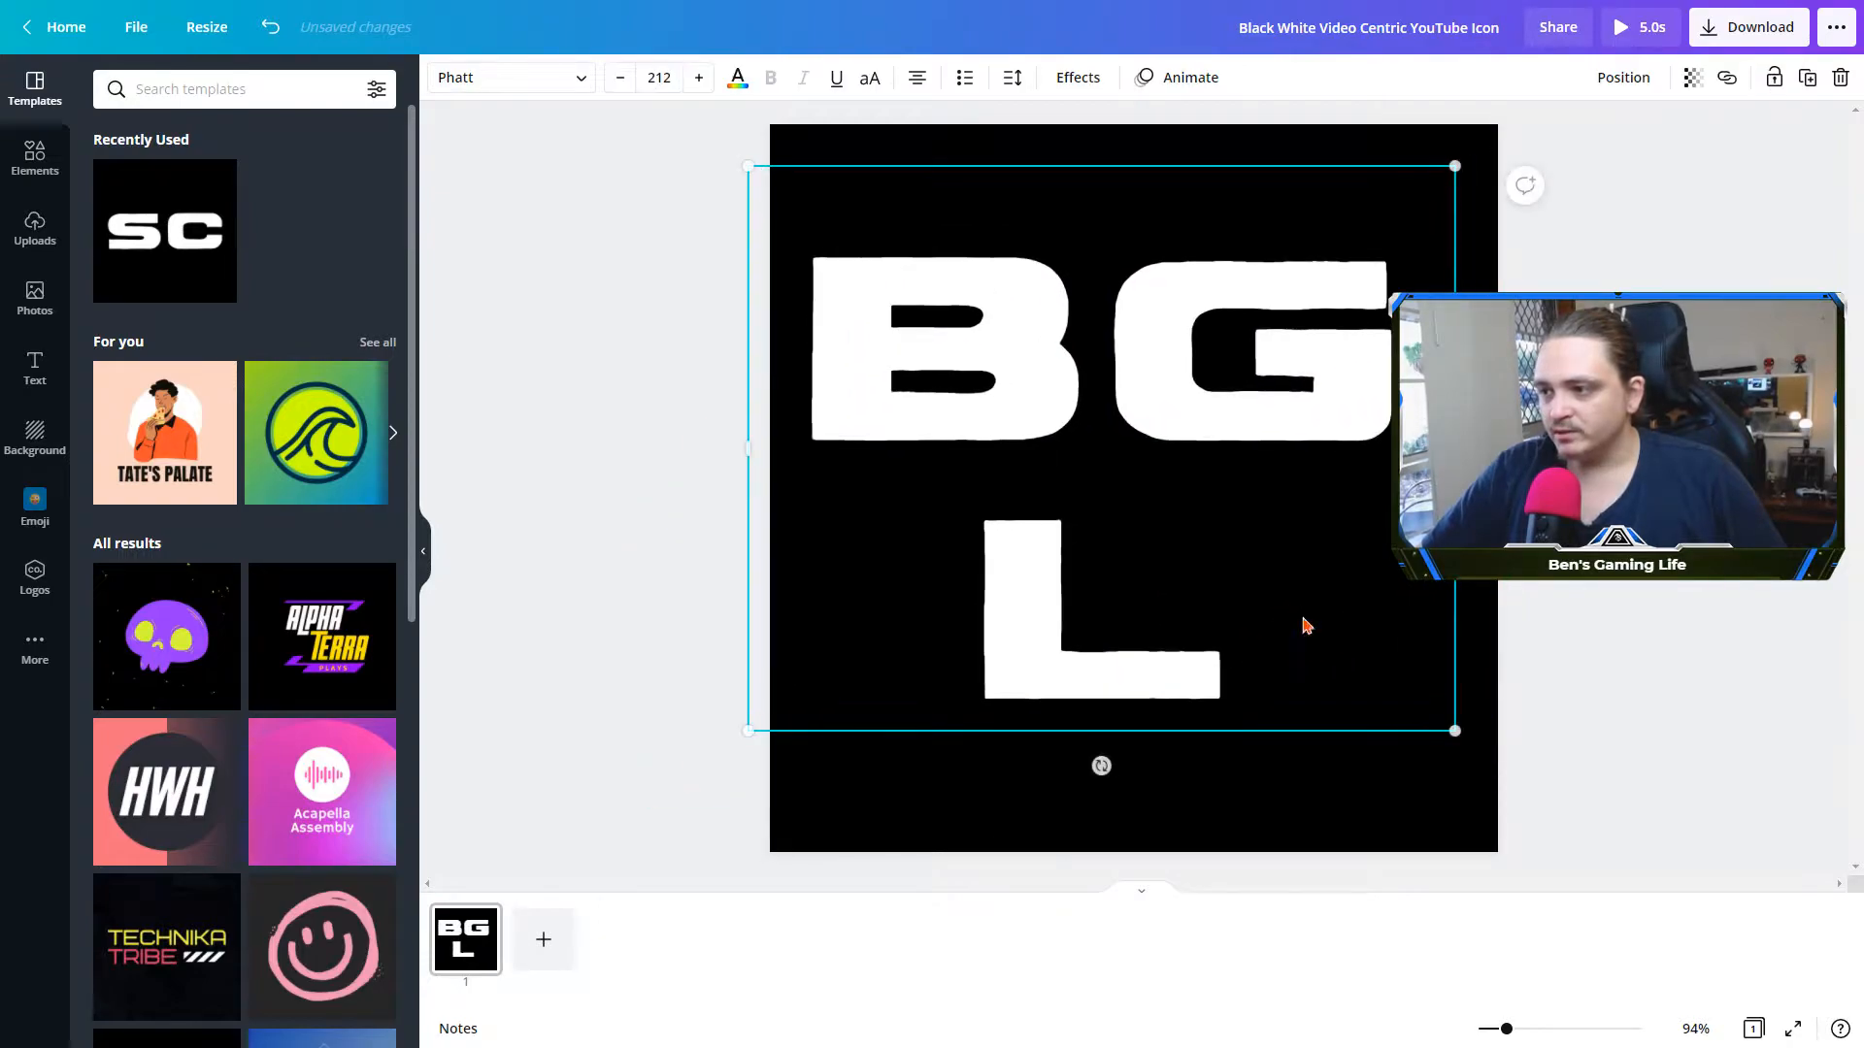
Reduce the font size of the whole BGL text by ten increments
{"action": "left_click", "coordinate": [1303, 617]}
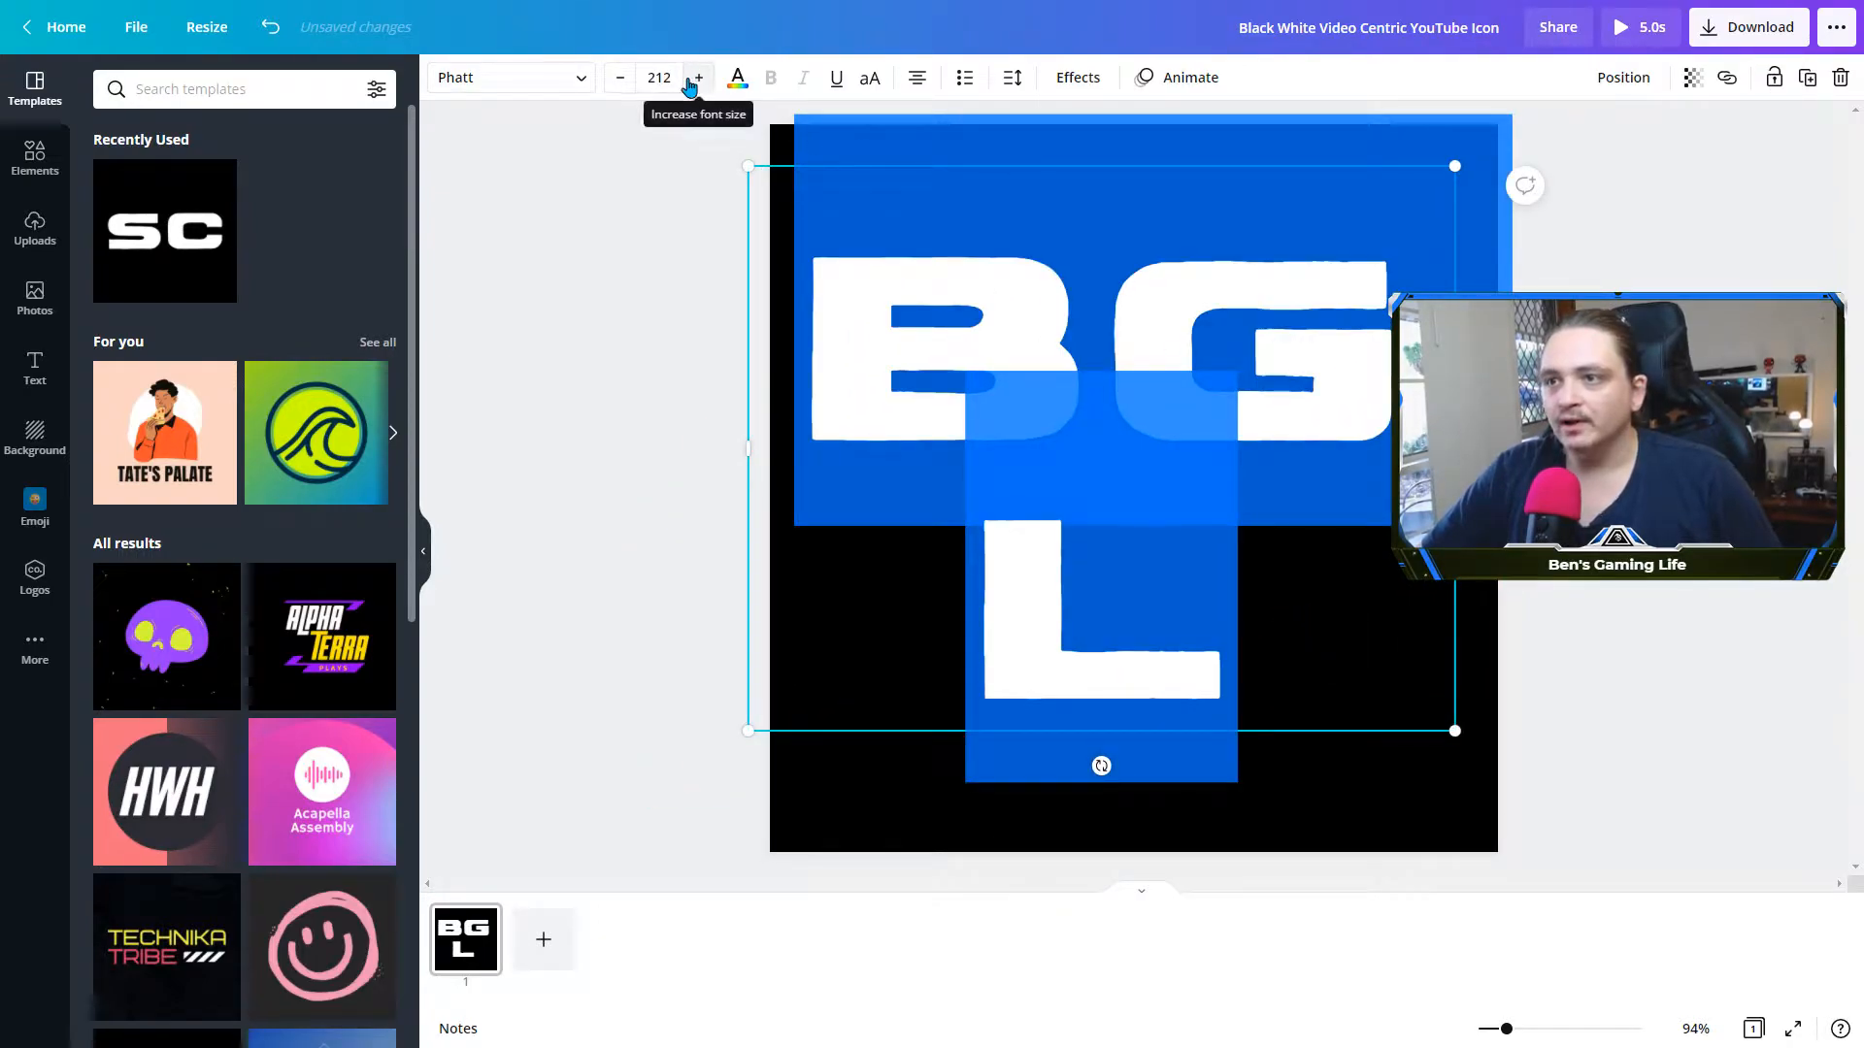
{"action": "left_click", "coordinate": [619, 78]}
{"action": "left_click", "coordinate": [620, 78]}
{"action": "left_click", "coordinate": [620, 77]}
{"action": "left_click", "coordinate": [620, 77]}
{"action": "left_click", "coordinate": [620, 77]}
{"action": "left_click", "coordinate": [620, 77]}
{"action": "left_click", "coordinate": [619, 77]}
{"action": "left_click", "coordinate": [619, 78]}
{"action": "left_click", "coordinate": [618, 77]}
{"action": "left_click", "coordinate": [615, 76]}
{"action": "left_click", "coordinate": [679, 259]}
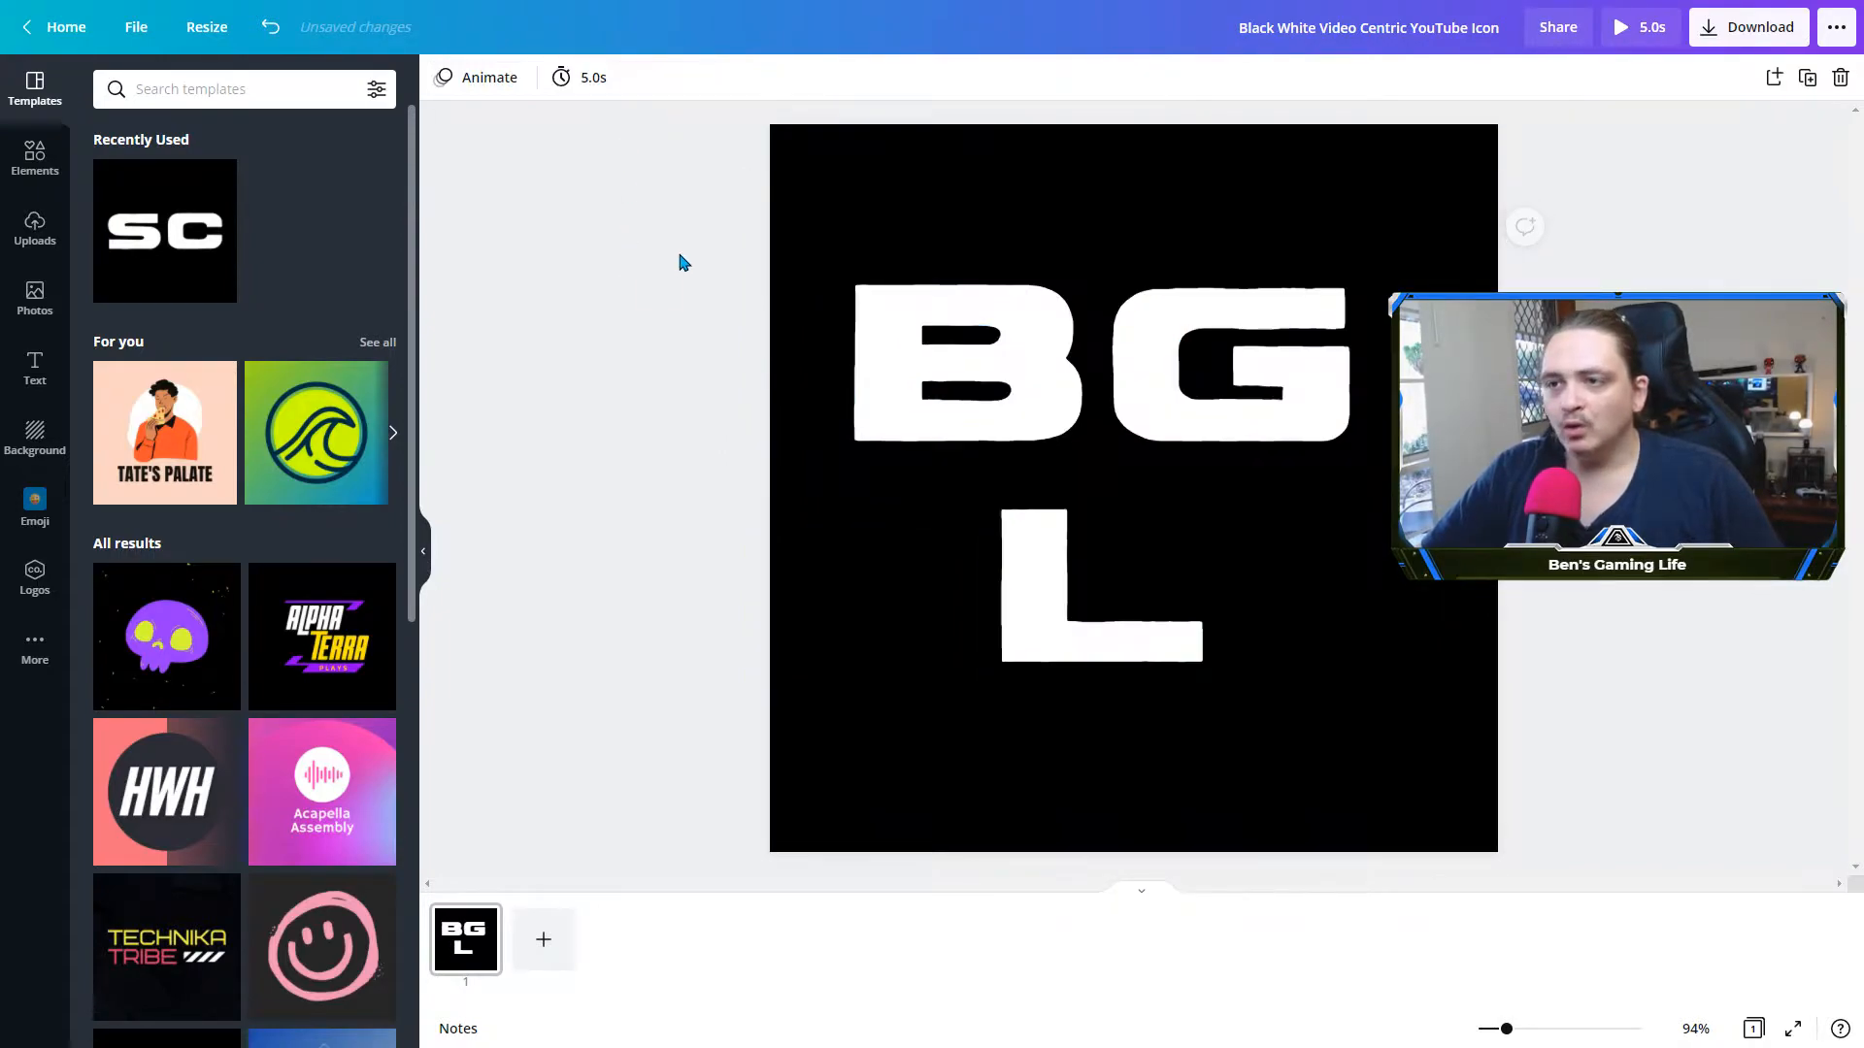
Scale the BGL text to size 116 on a single line and centre it on the canvas
{"action": "left_click", "coordinate": [893, 303]}
{"action": "left_click_drag", "start_coordinate": [749, 203], "coordinate": [1005, 382]}
{"action": "left_click_drag", "start_coordinate": [1002, 535], "coordinate": [864, 544]}
{"action": "left_click_drag", "start_coordinate": [1152, 550], "coordinate": [1126, 504]}
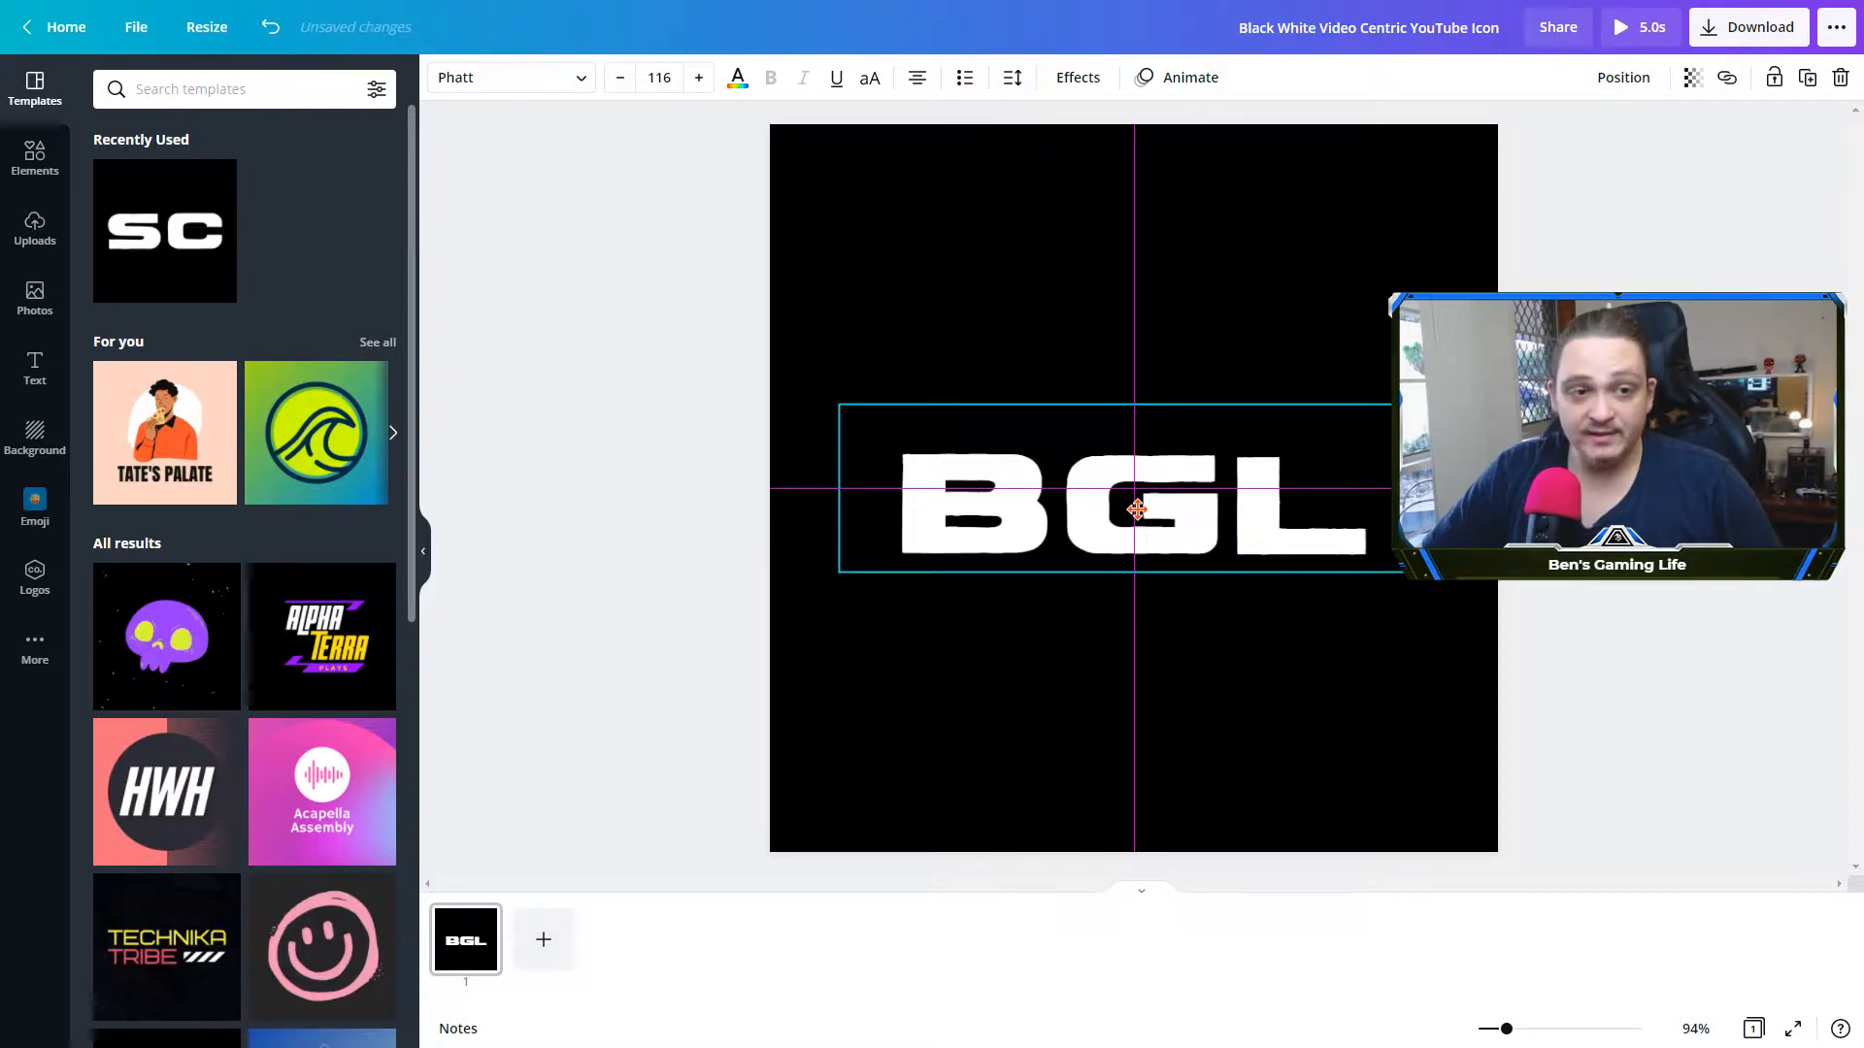
Replace the logo's black background with the grey-and-white vertical stripe texture
{"action": "left_click", "coordinate": [1059, 254]}
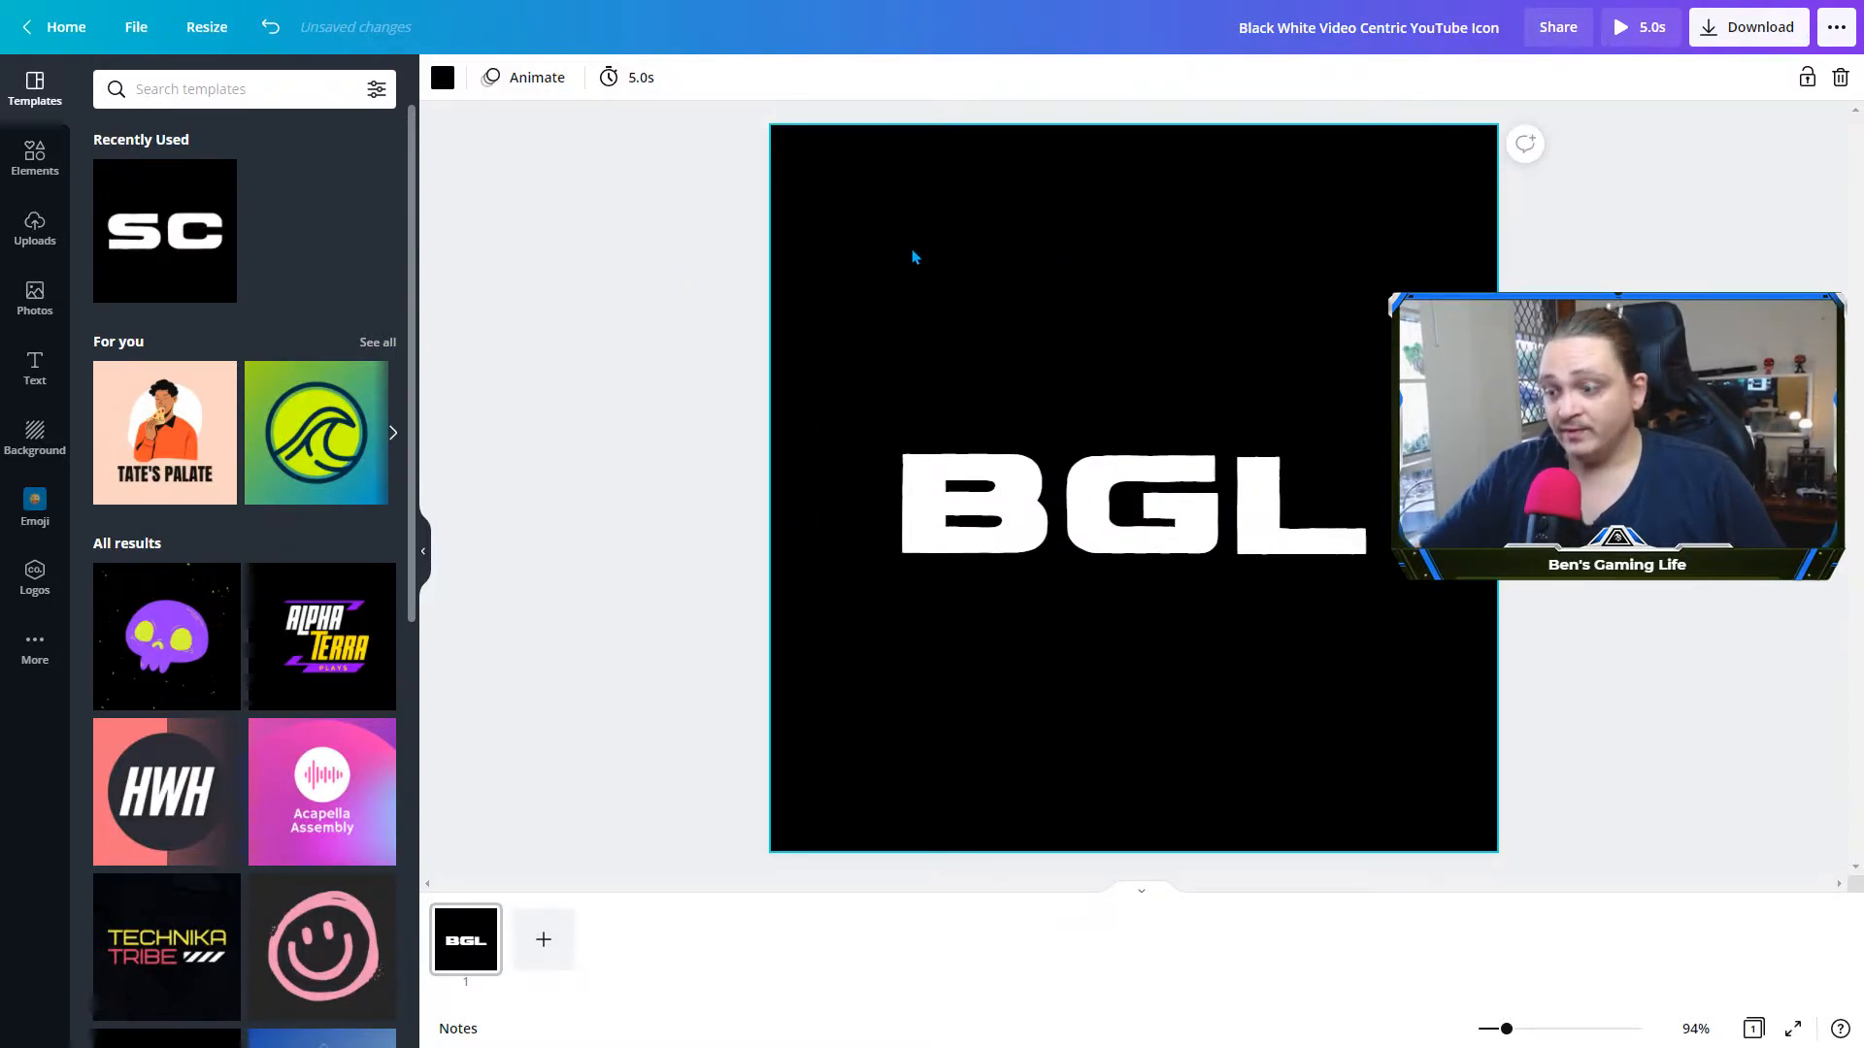
{"action": "key", "text": "Delete"}
{"action": "left_click", "coordinate": [35, 437]}
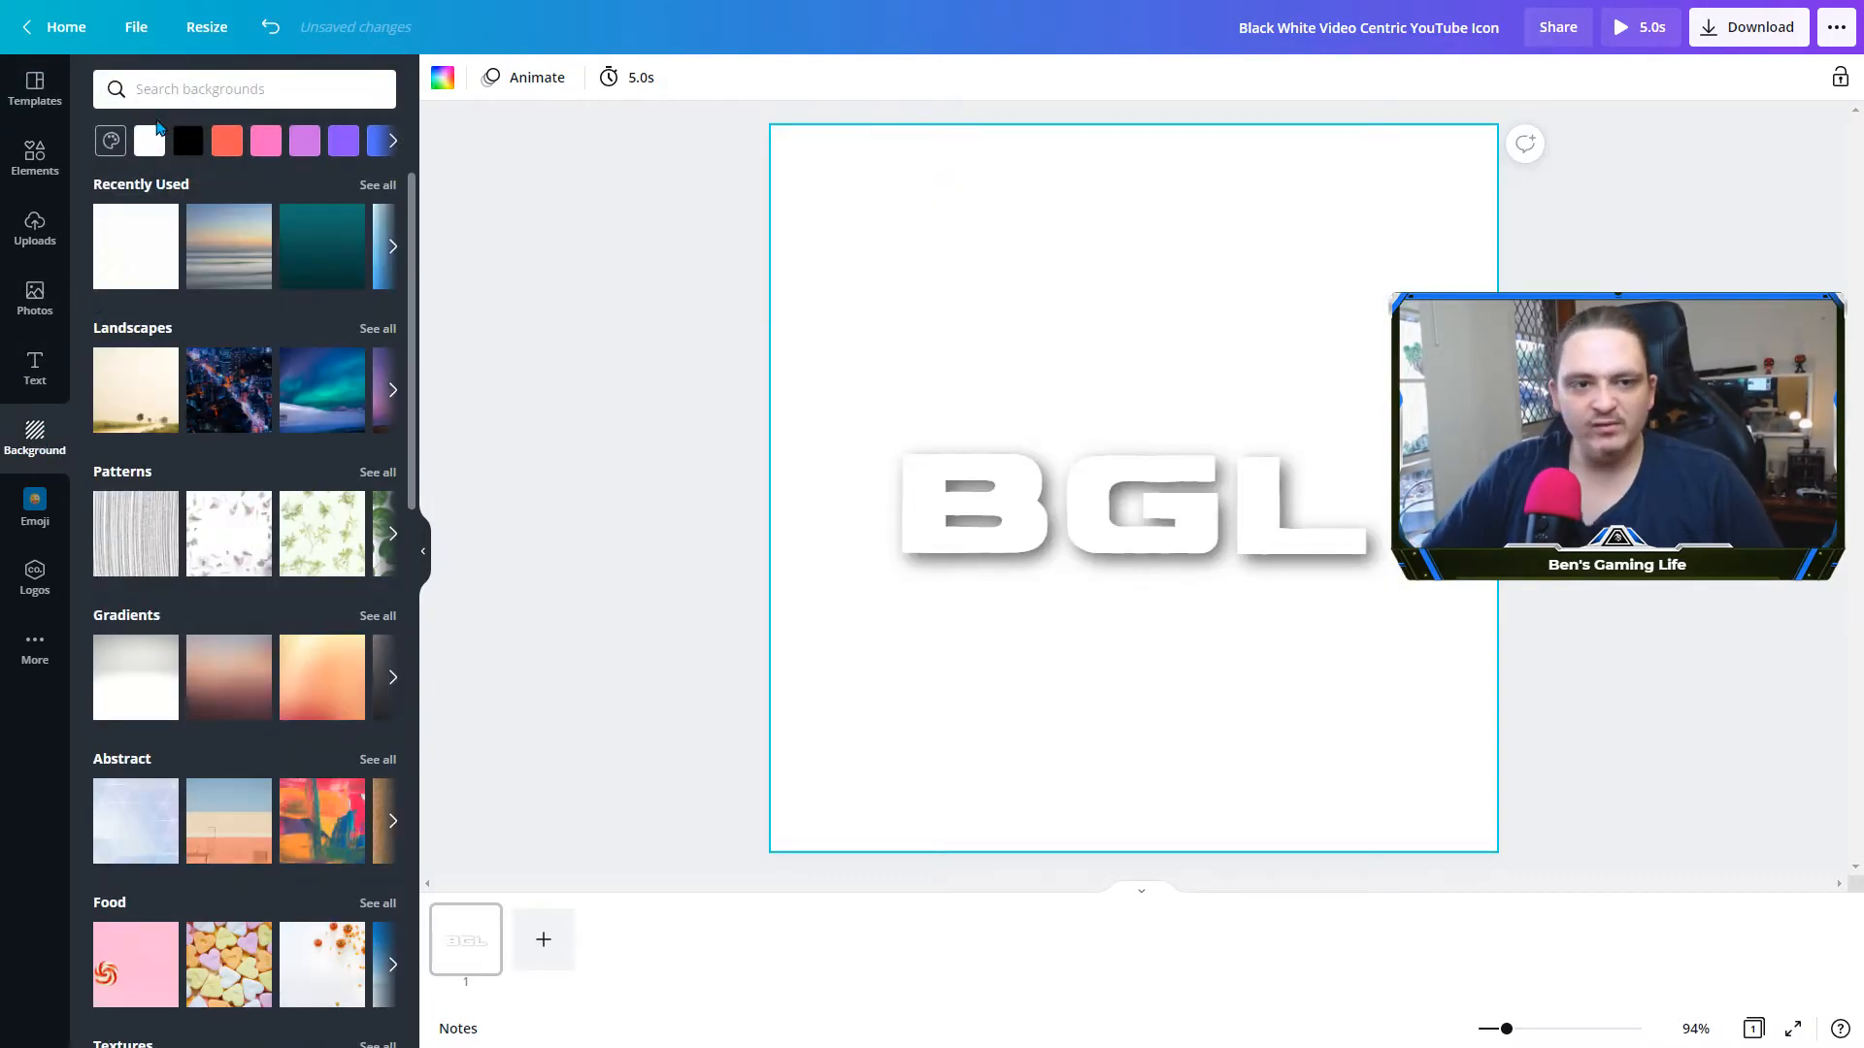
{"action": "left_click", "coordinate": [240, 105]}
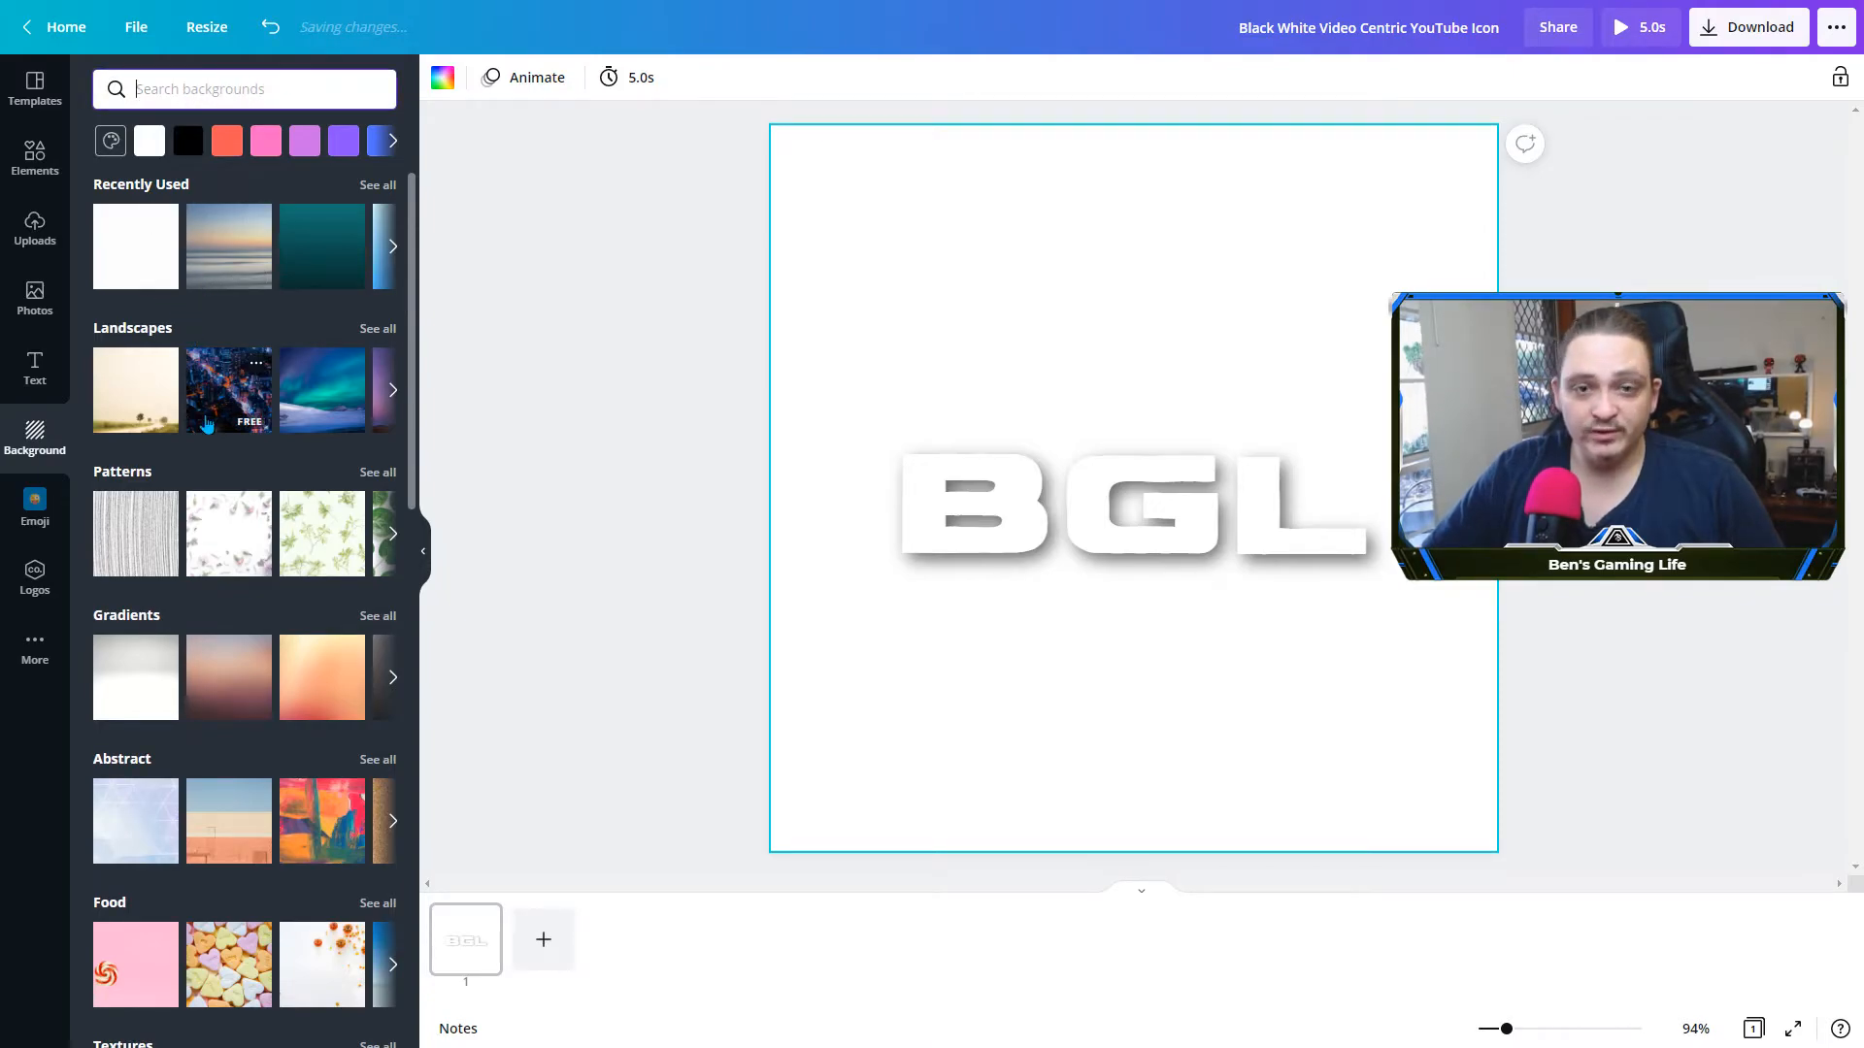
{"action": "scroll", "coordinate": [291, 476], "scroll_direction": "down", "scroll_amount": 2}
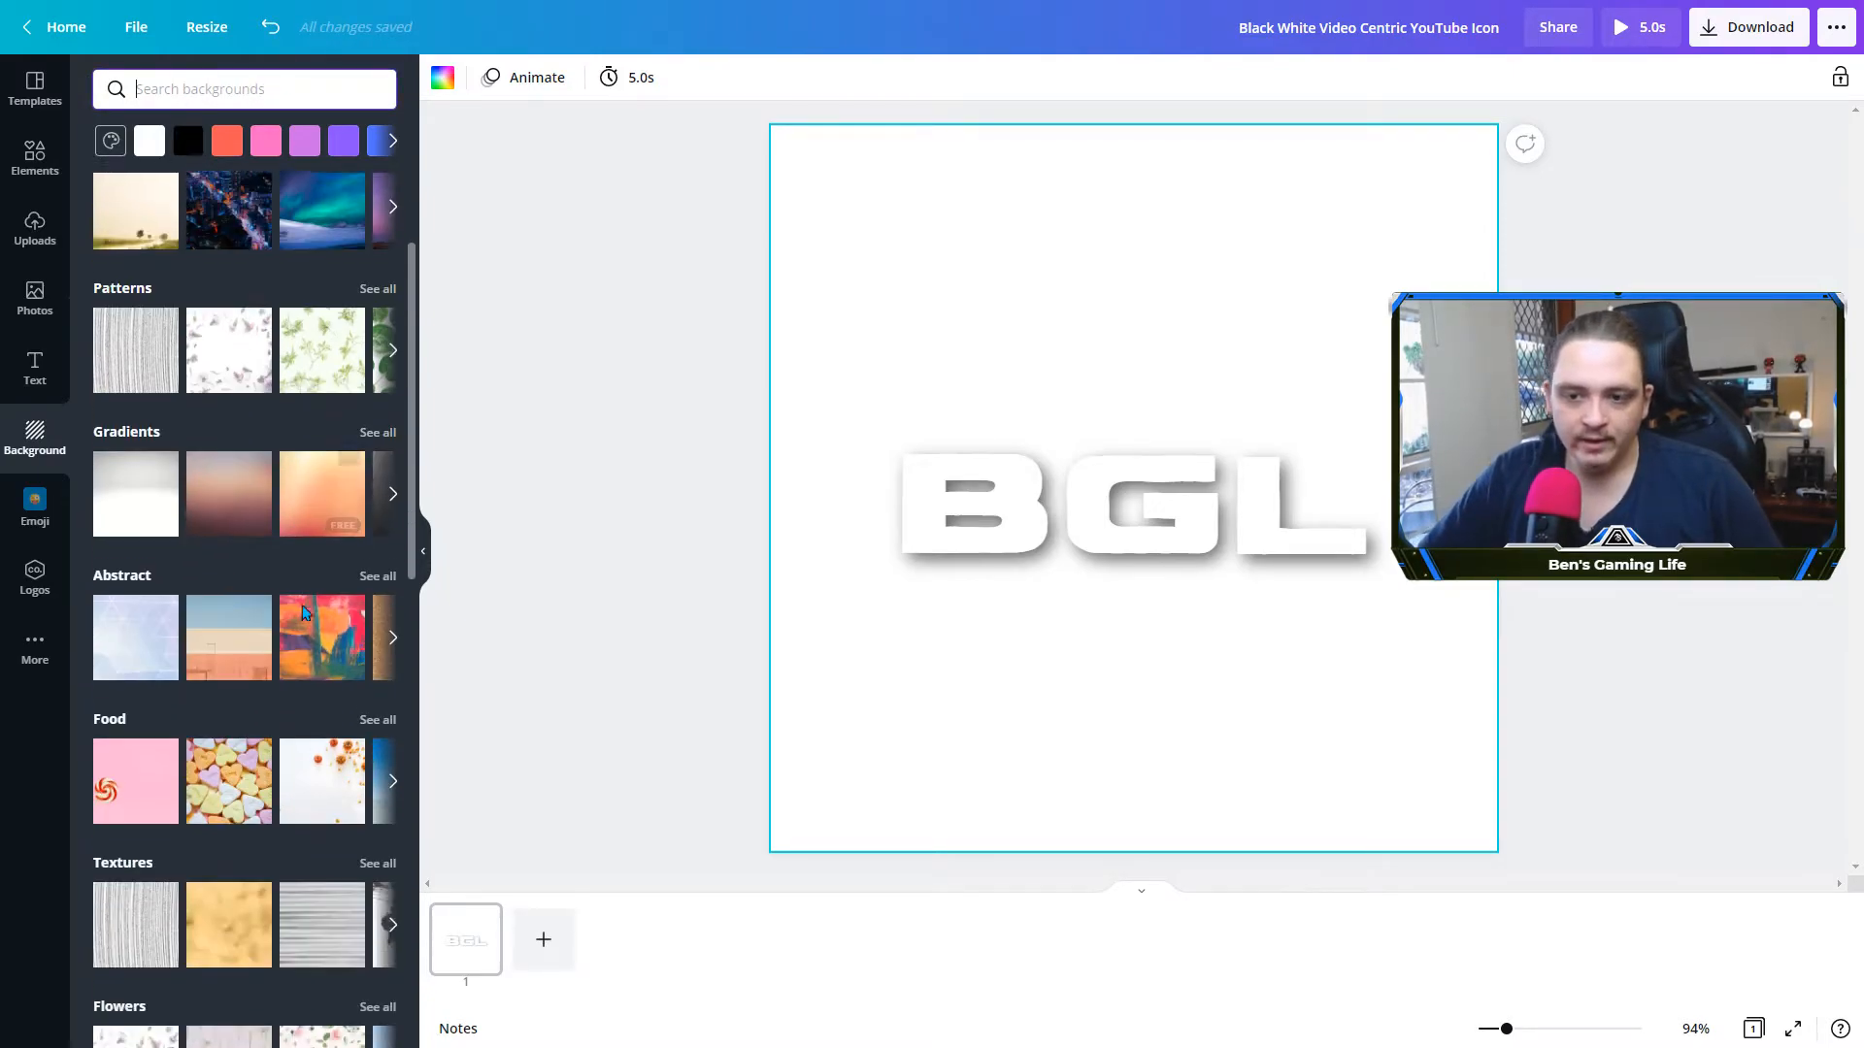
{"action": "scroll", "coordinate": [233, 660], "scroll_direction": "down", "scroll_amount": 9}
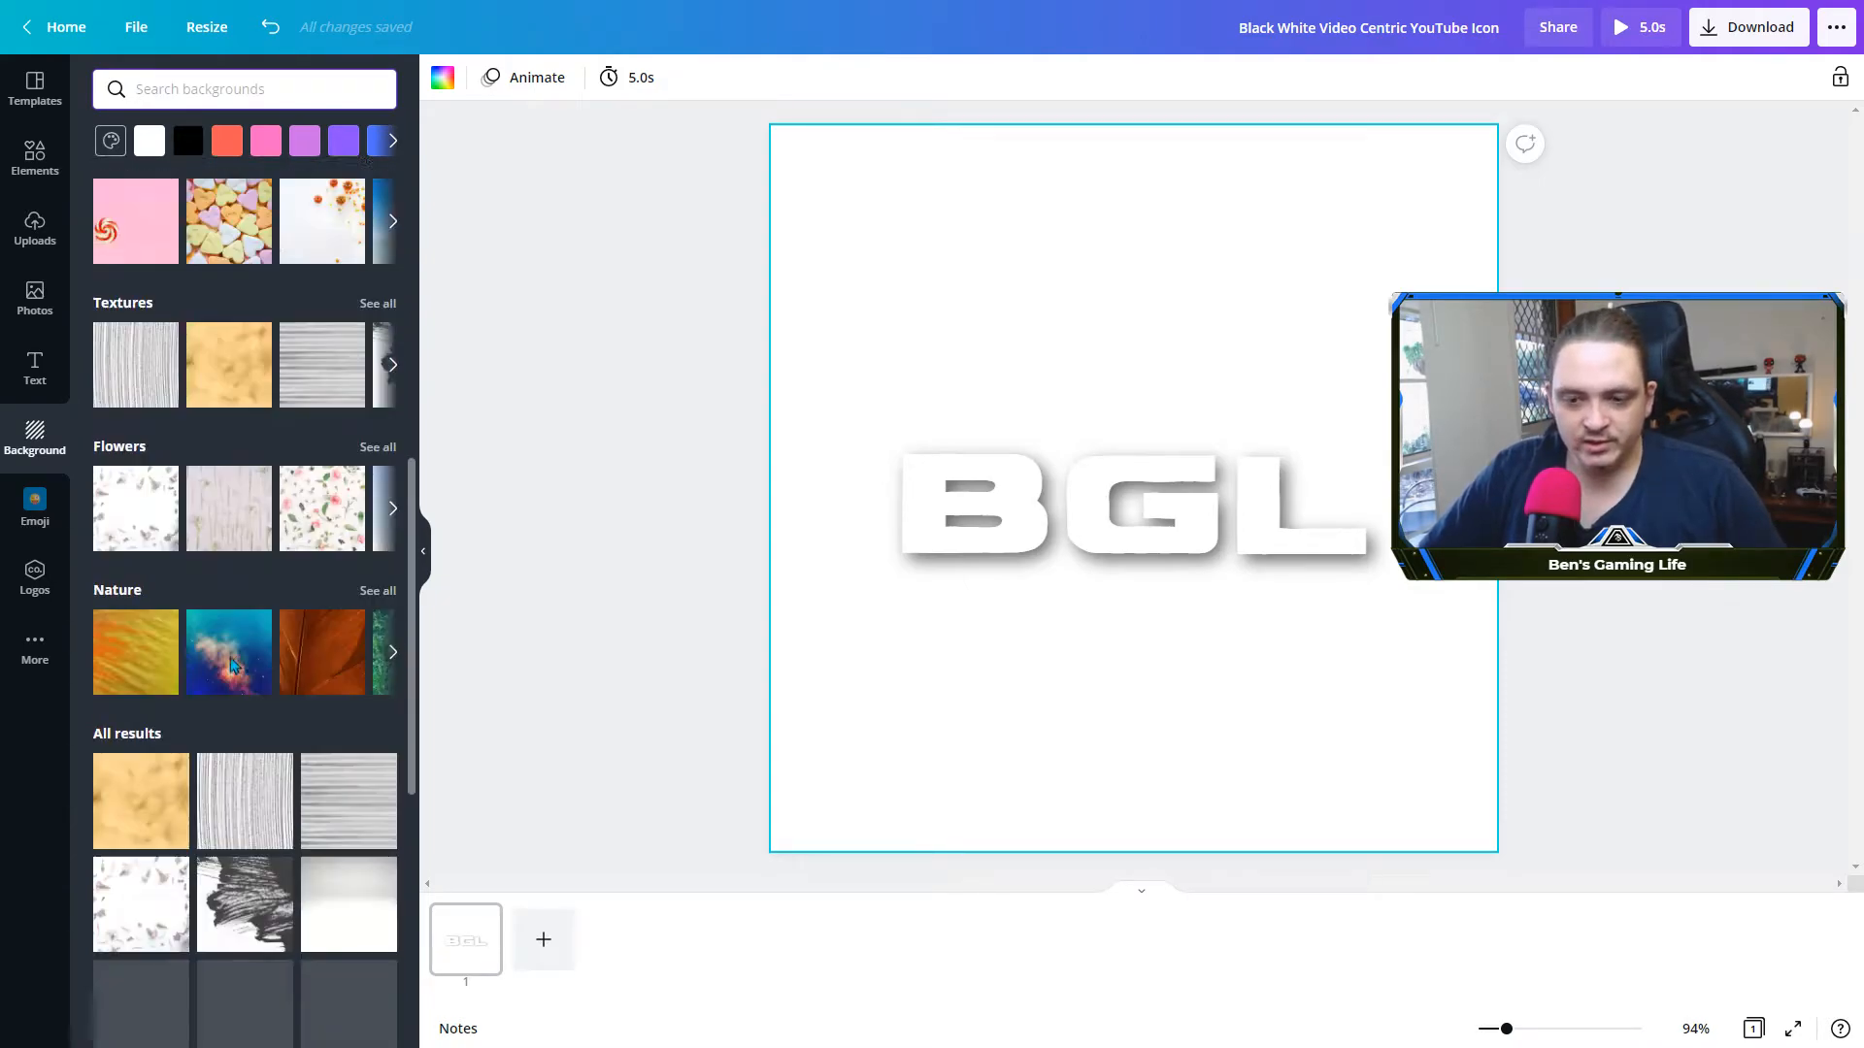
{"action": "left_click", "coordinate": [255, 460]}
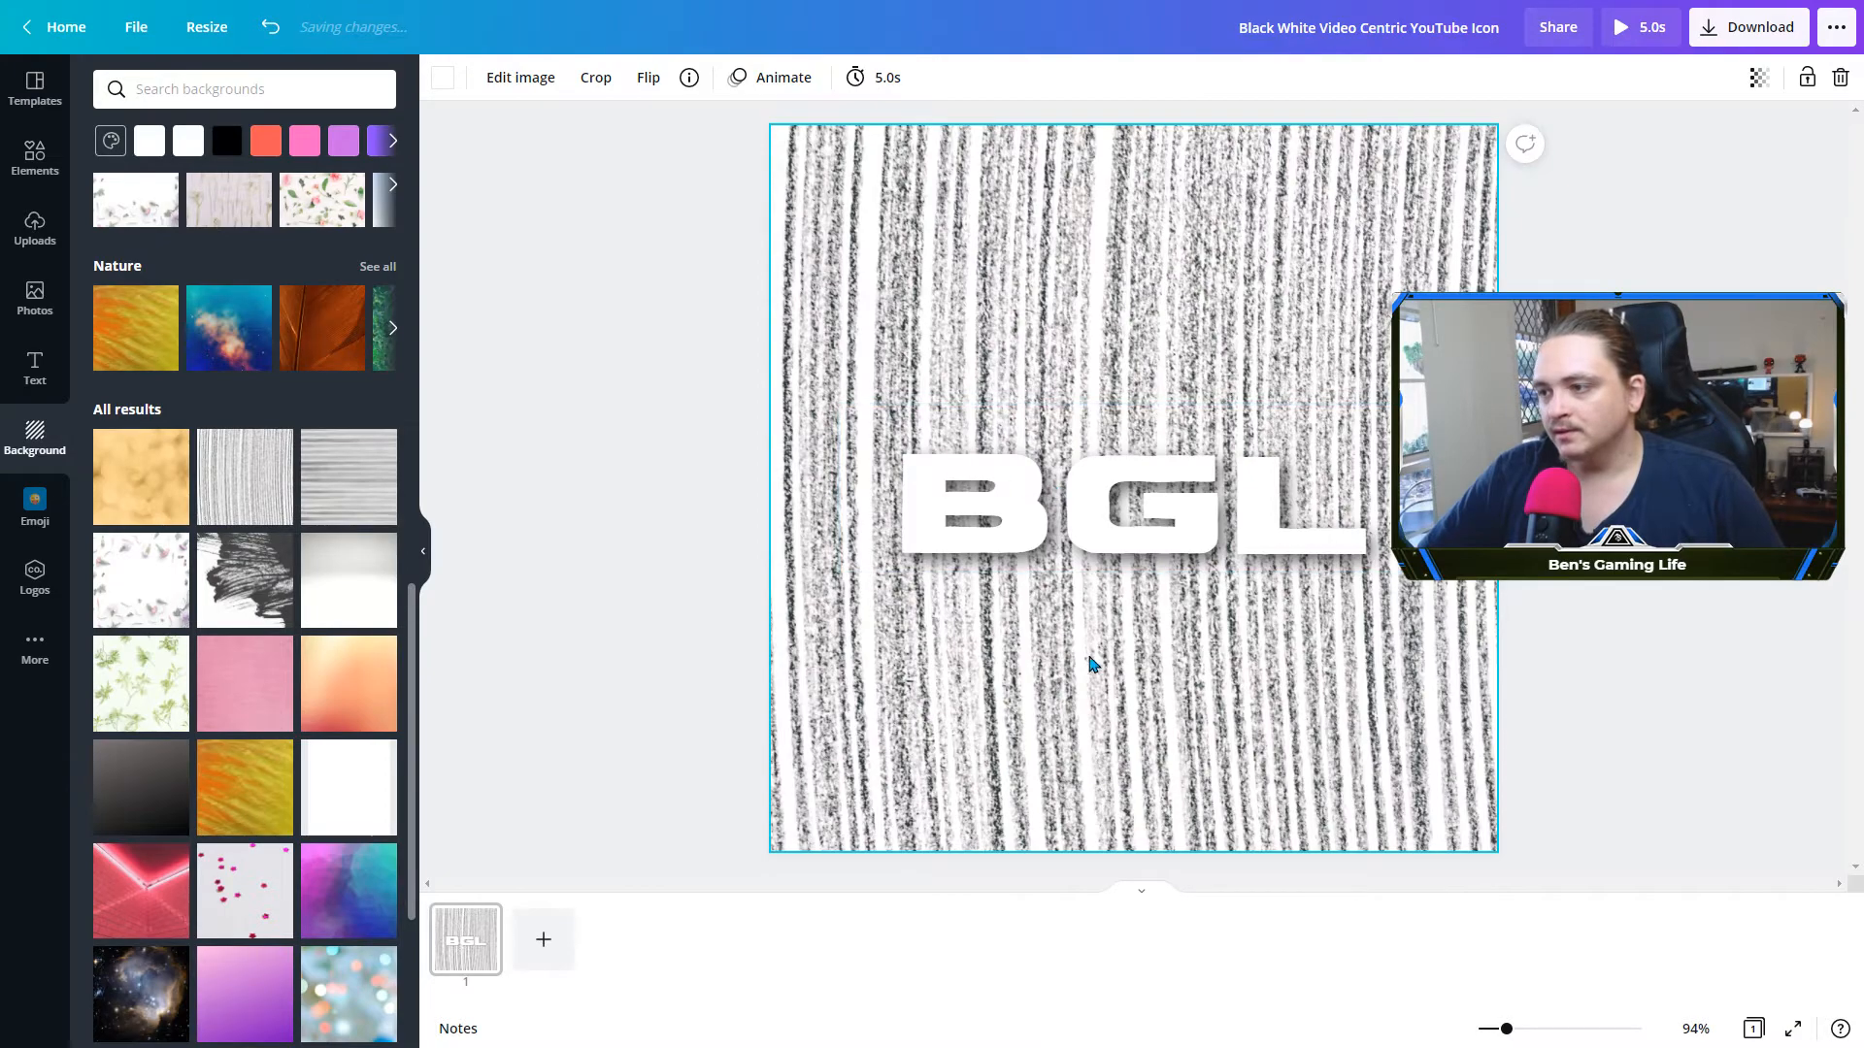
{"action": "left_click", "coordinate": [1102, 536]}
{"action": "left_click_drag", "start_coordinate": [1106, 522], "coordinate": [1102, 528]}
{"action": "left_click", "coordinate": [1592, 485]}
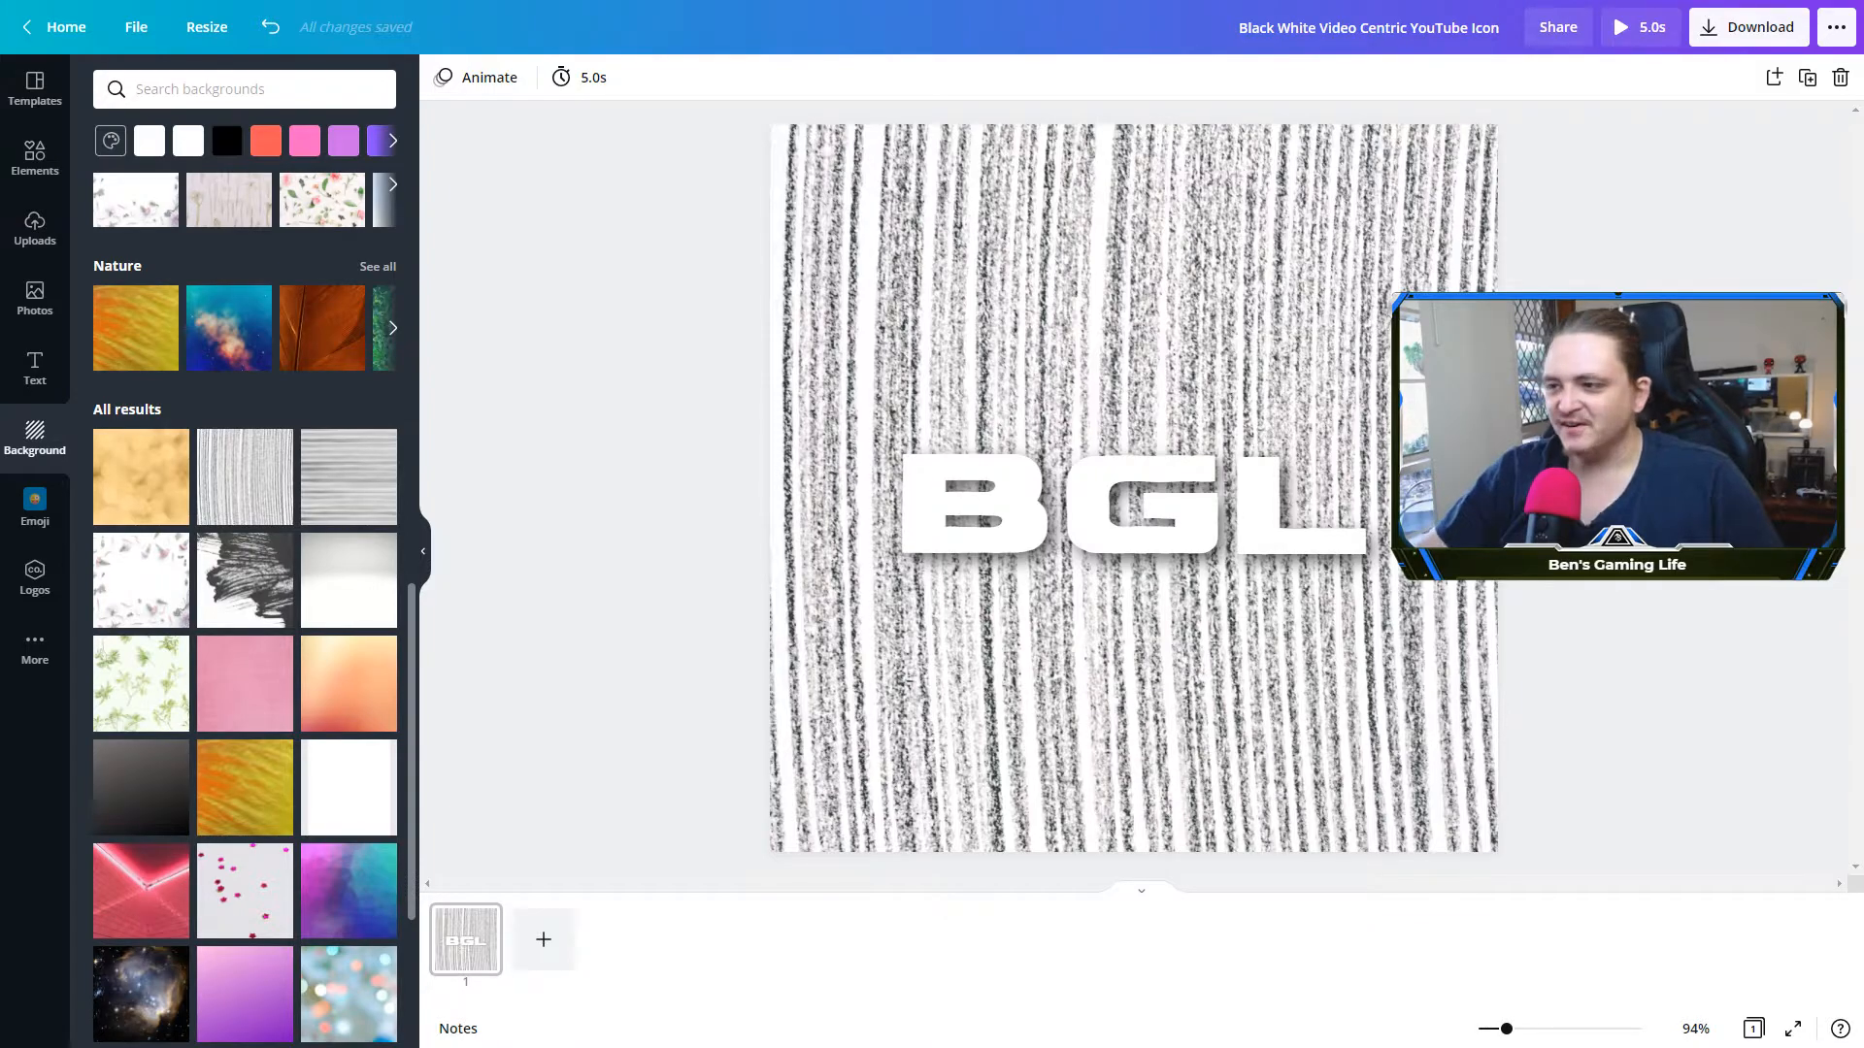
{"action": "left_click_drag", "start_coordinate": [1193, 500], "coordinate": [1191, 489]}
{"action": "left_click", "coordinate": [1559, 485]}
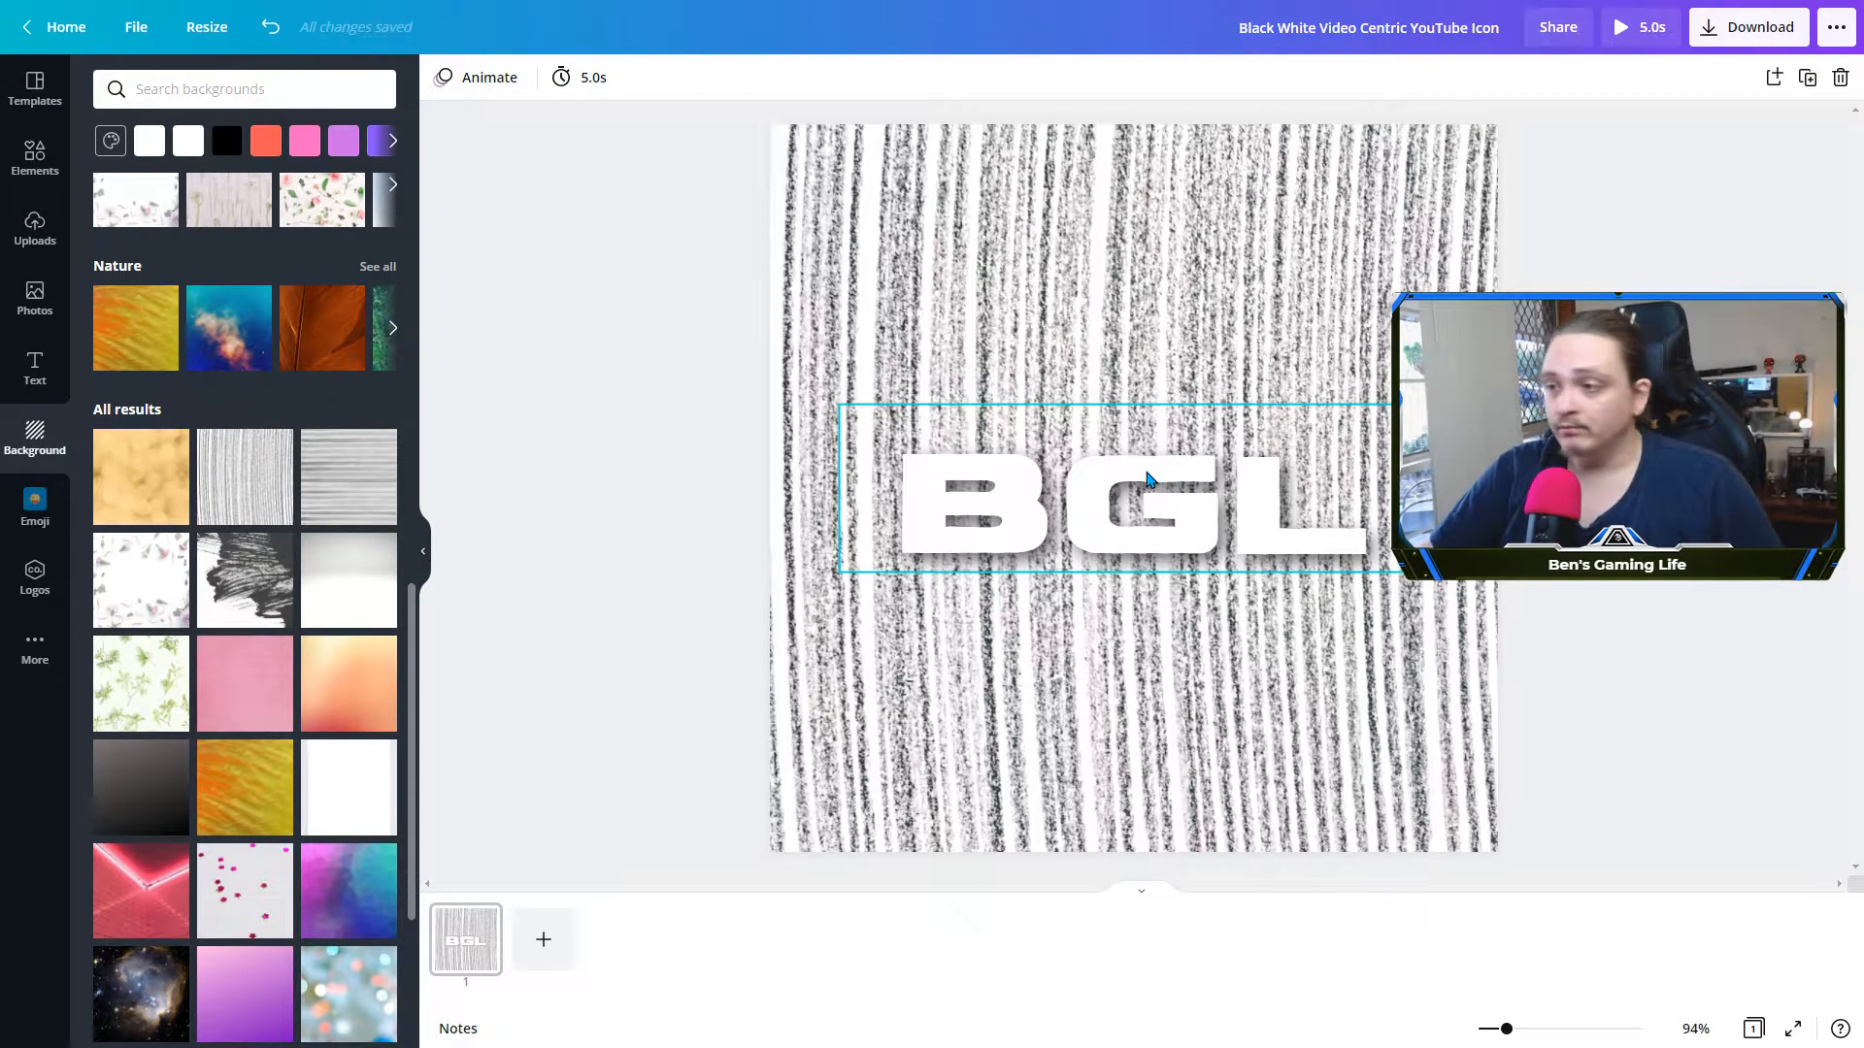
{"action": "left_click", "coordinate": [1148, 477]}
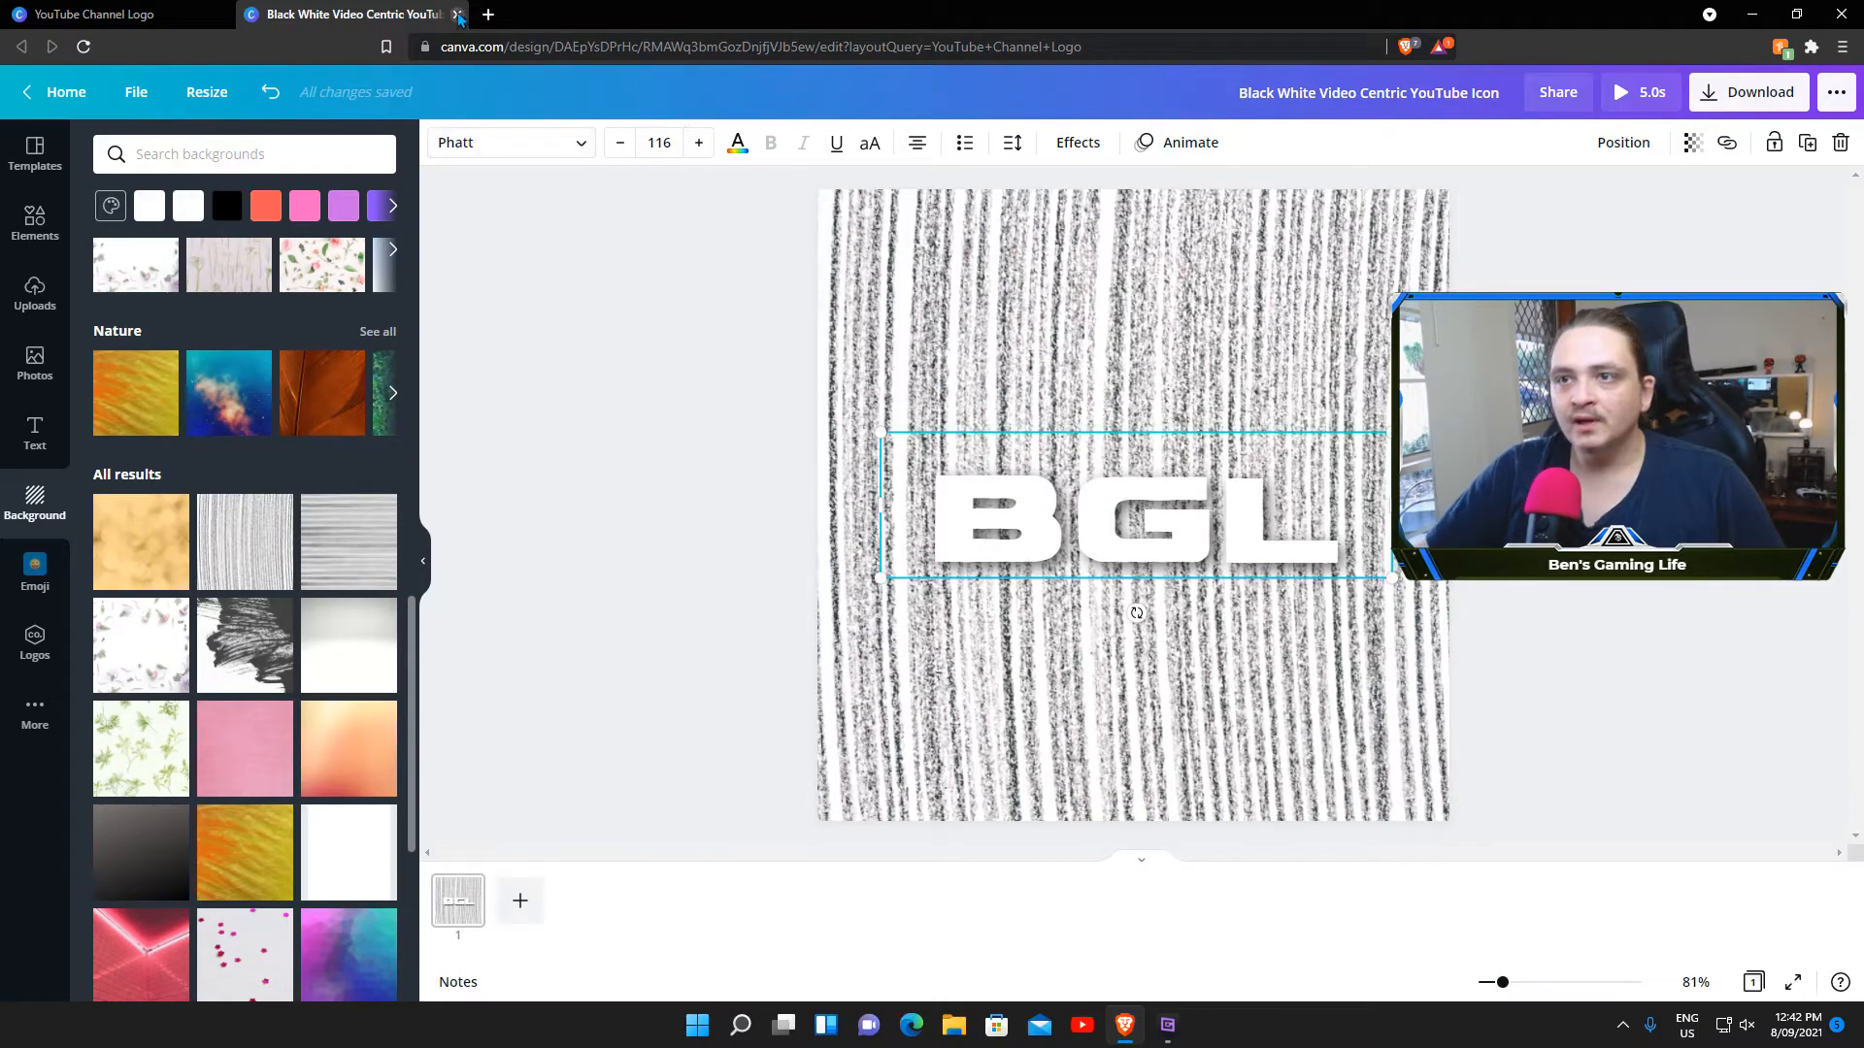
Close the striped template design and create a blank YouTube Channel Logo design, dismissing the video editor offer
{"action": "left_click", "coordinate": [462, 14]}
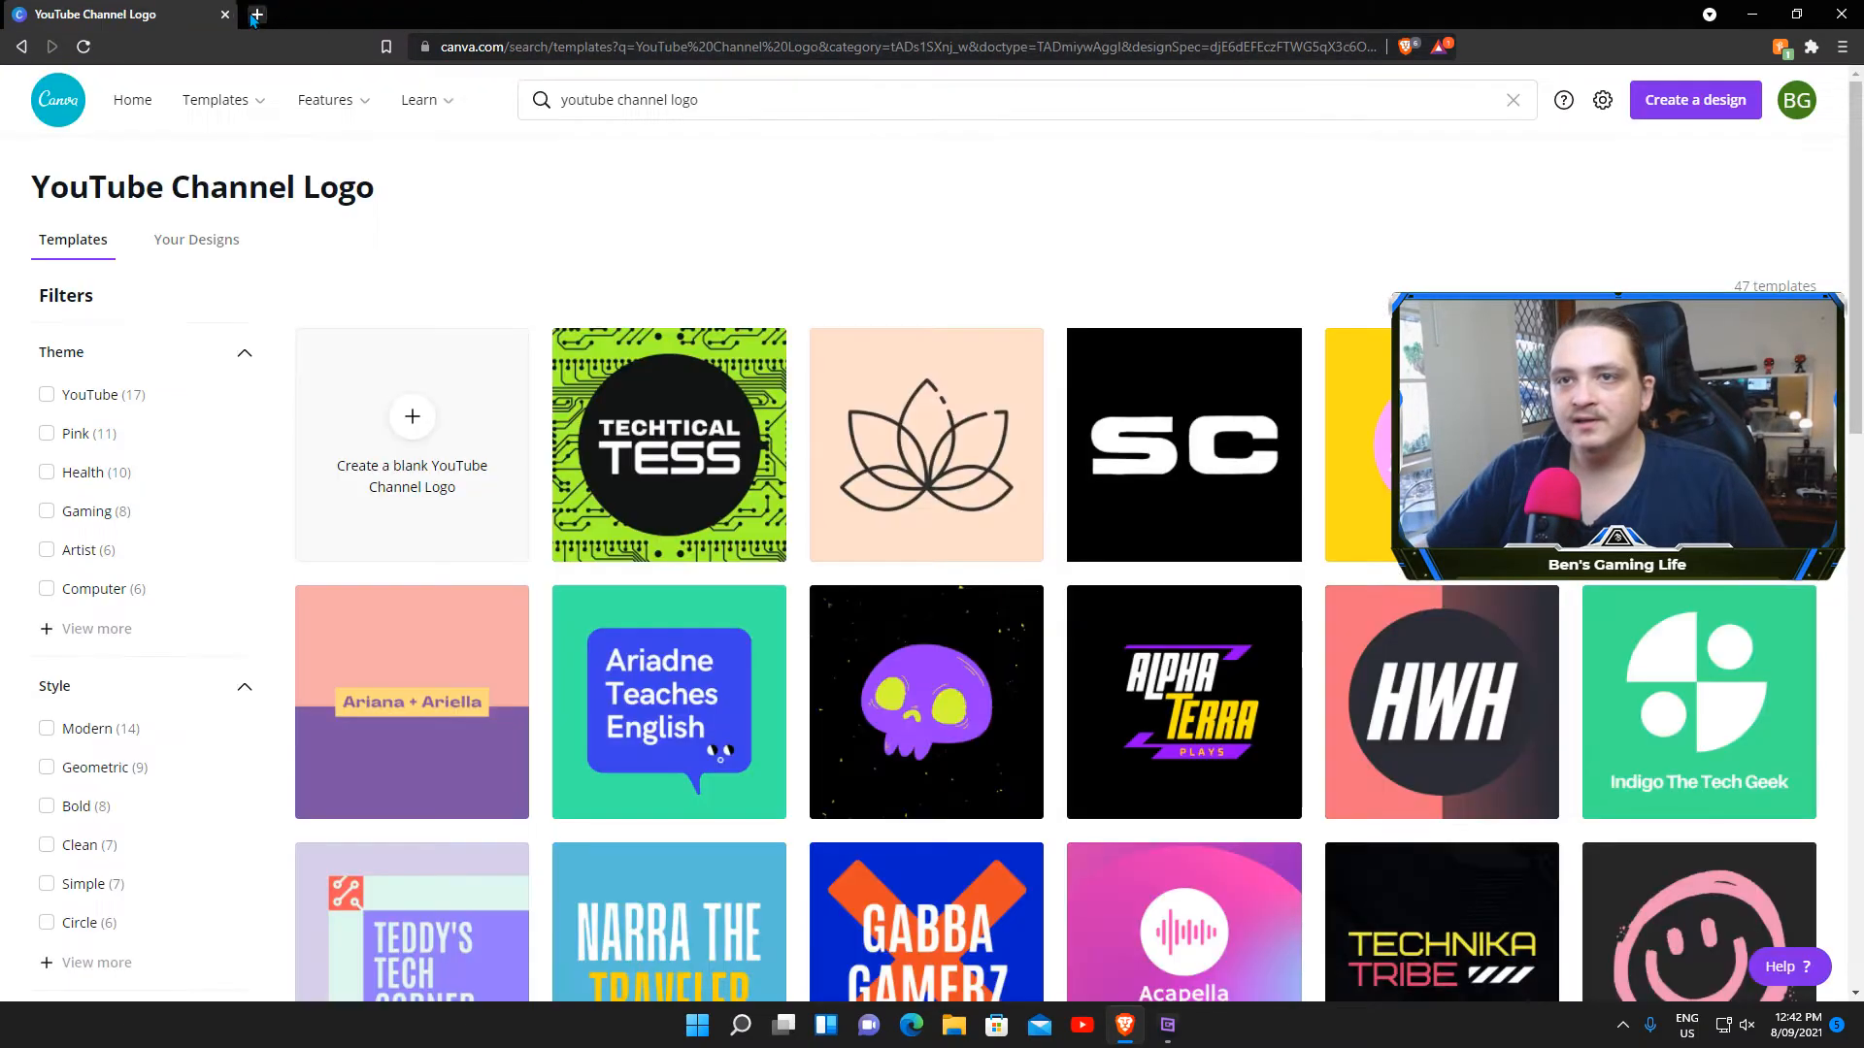
{"action": "key", "text": "F11"}
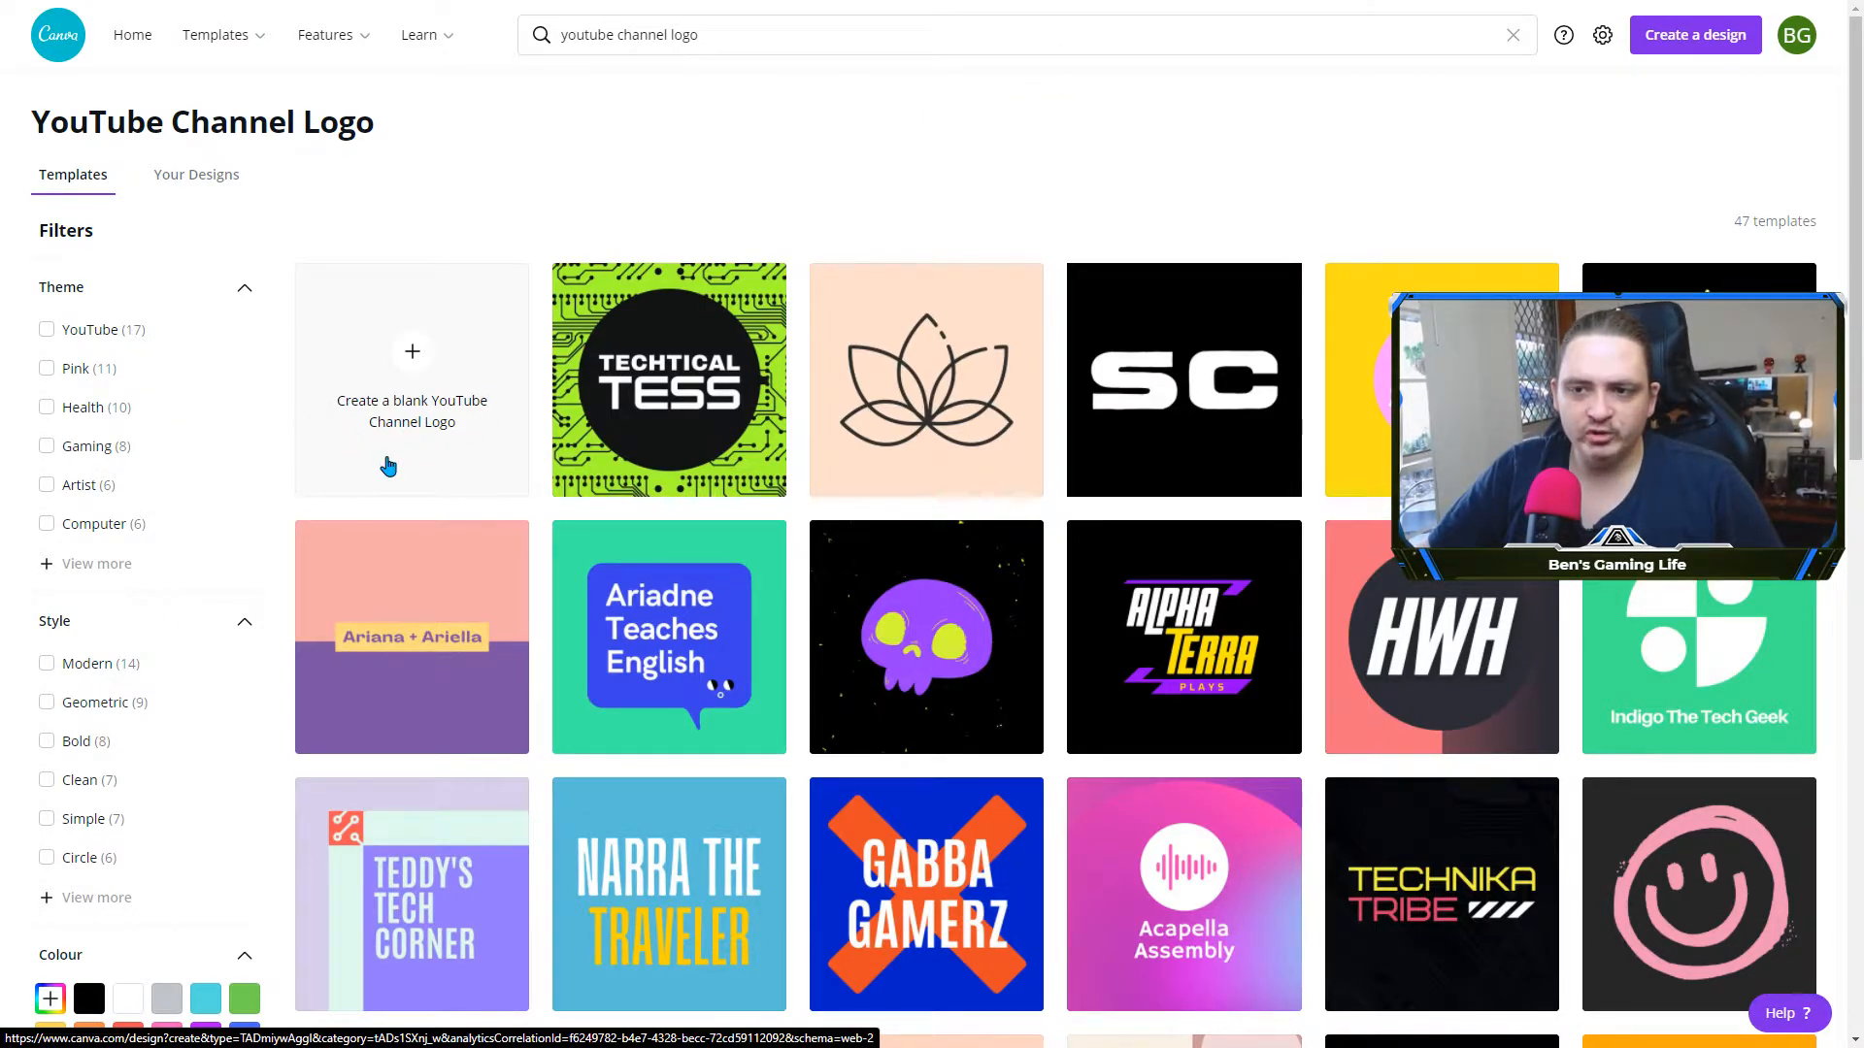
{"action": "left_click", "coordinate": [435, 425]}
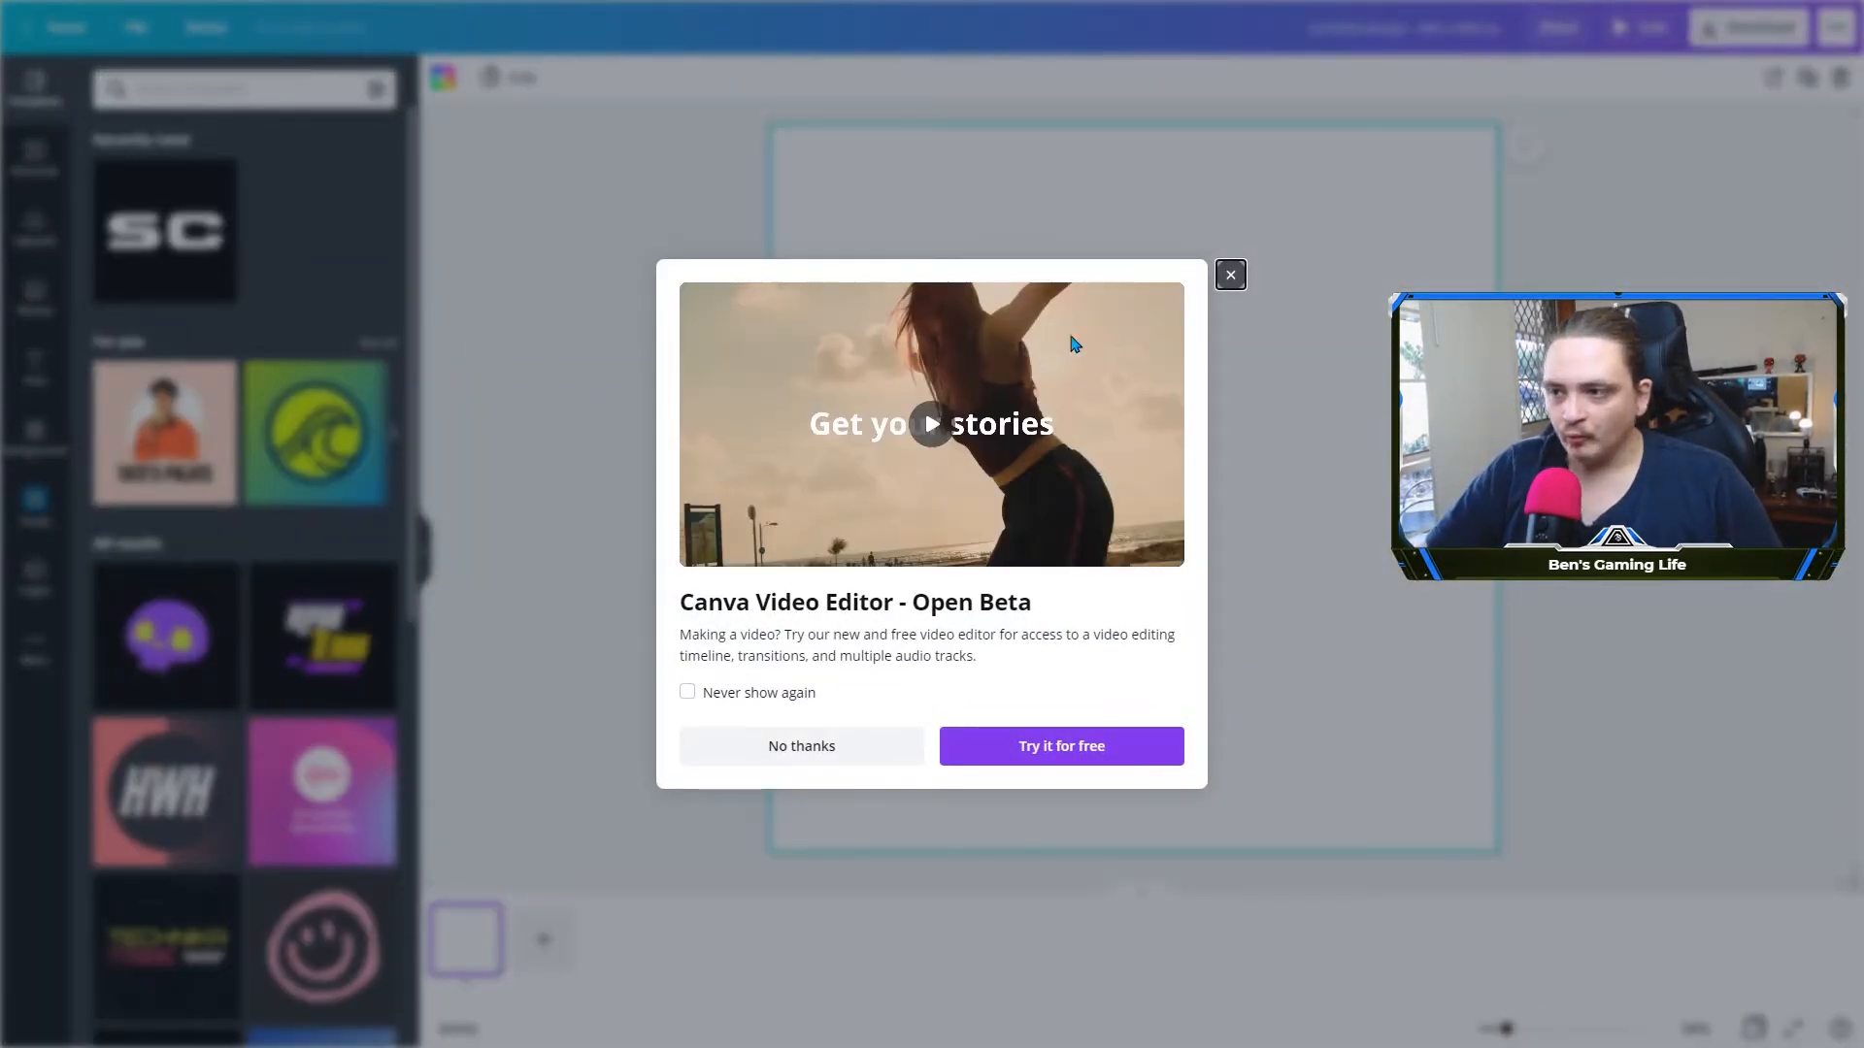
{"action": "left_click", "coordinate": [1230, 275]}
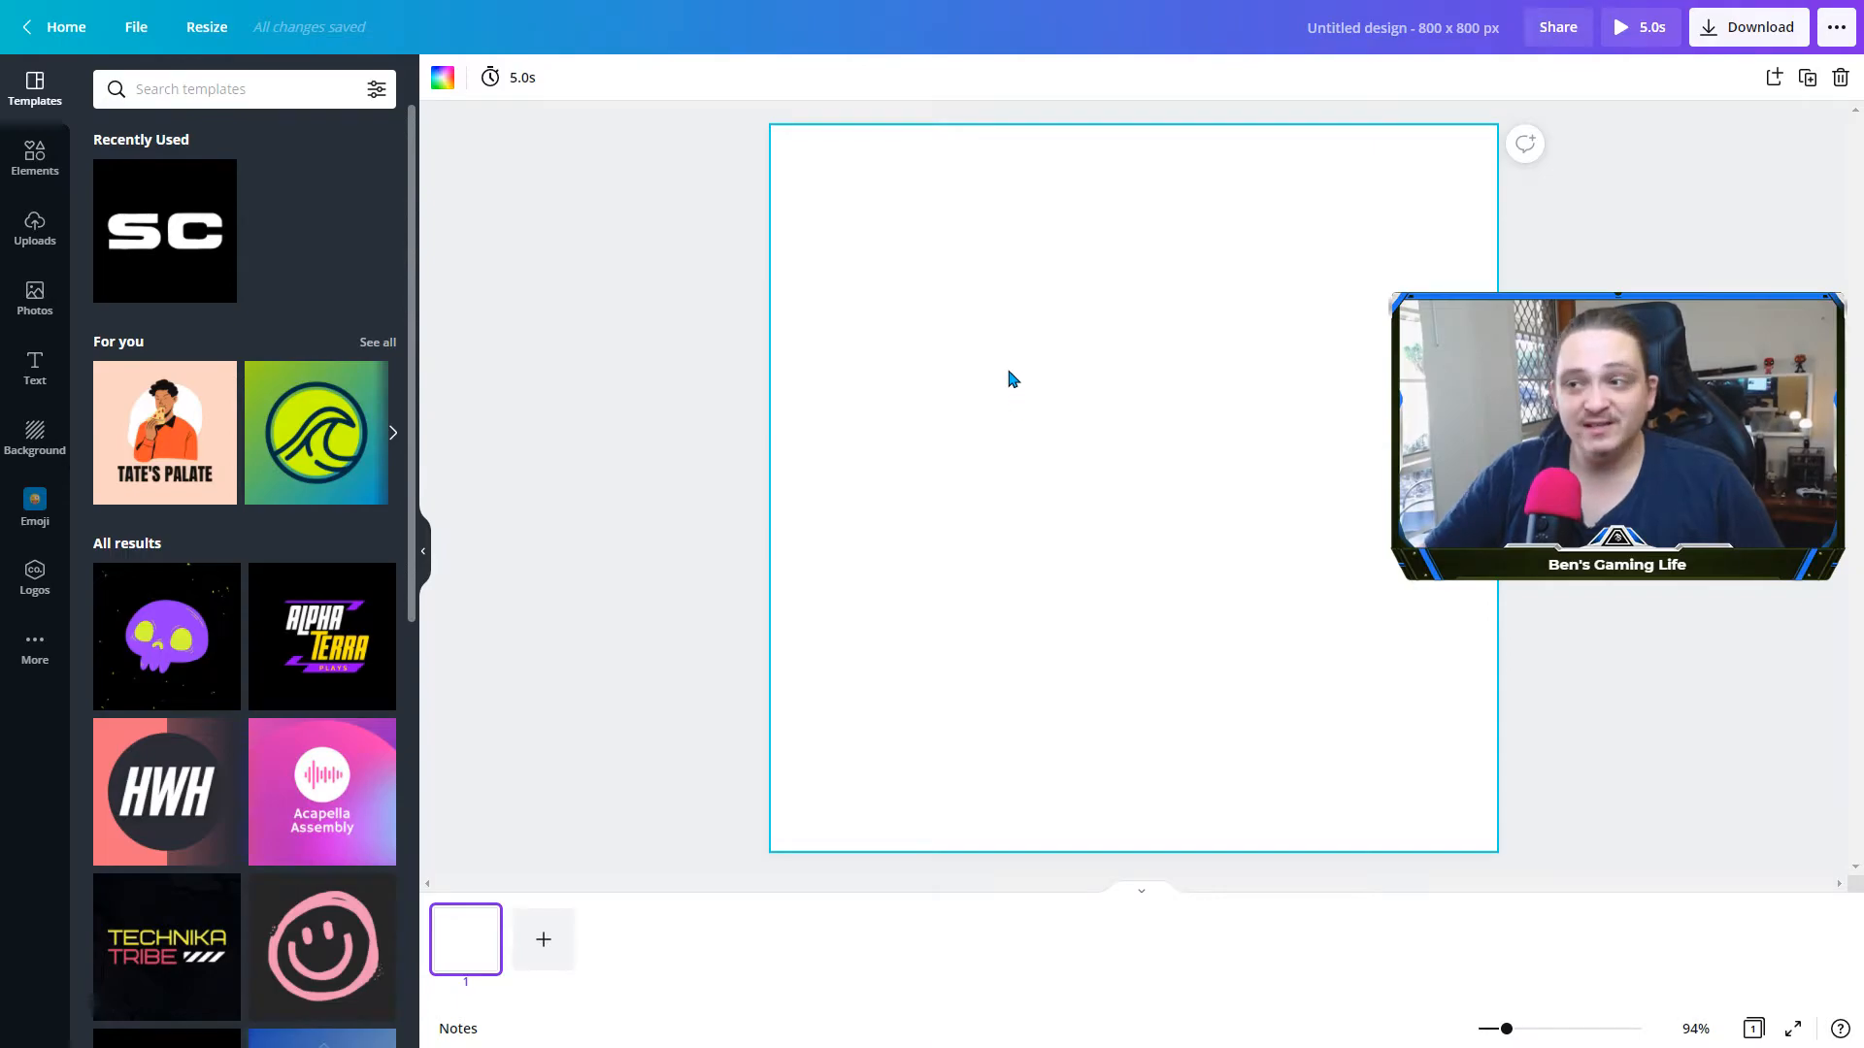
Add a heading to the blank page and replace its placeholder text with BGL
{"action": "left_click", "coordinate": [37, 372]}
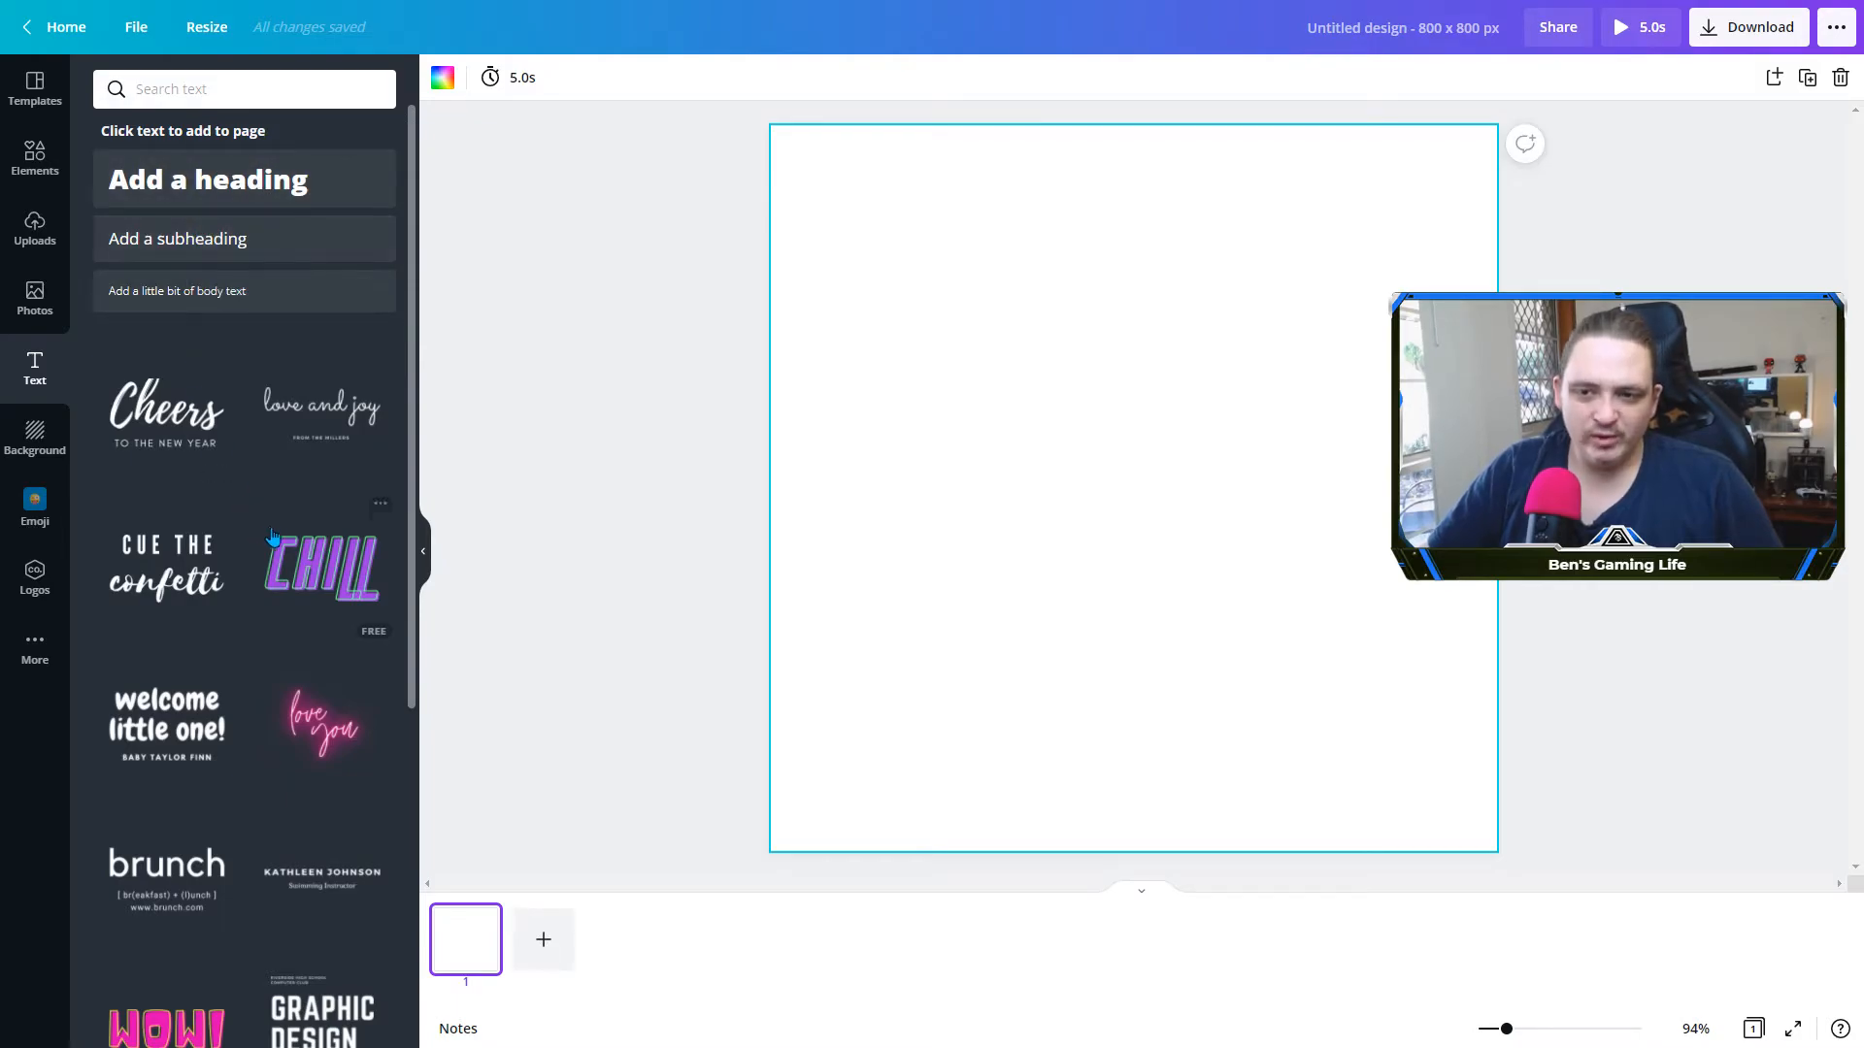
{"action": "scroll", "coordinate": [250, 660], "scroll_direction": "down", "scroll_amount": 4}
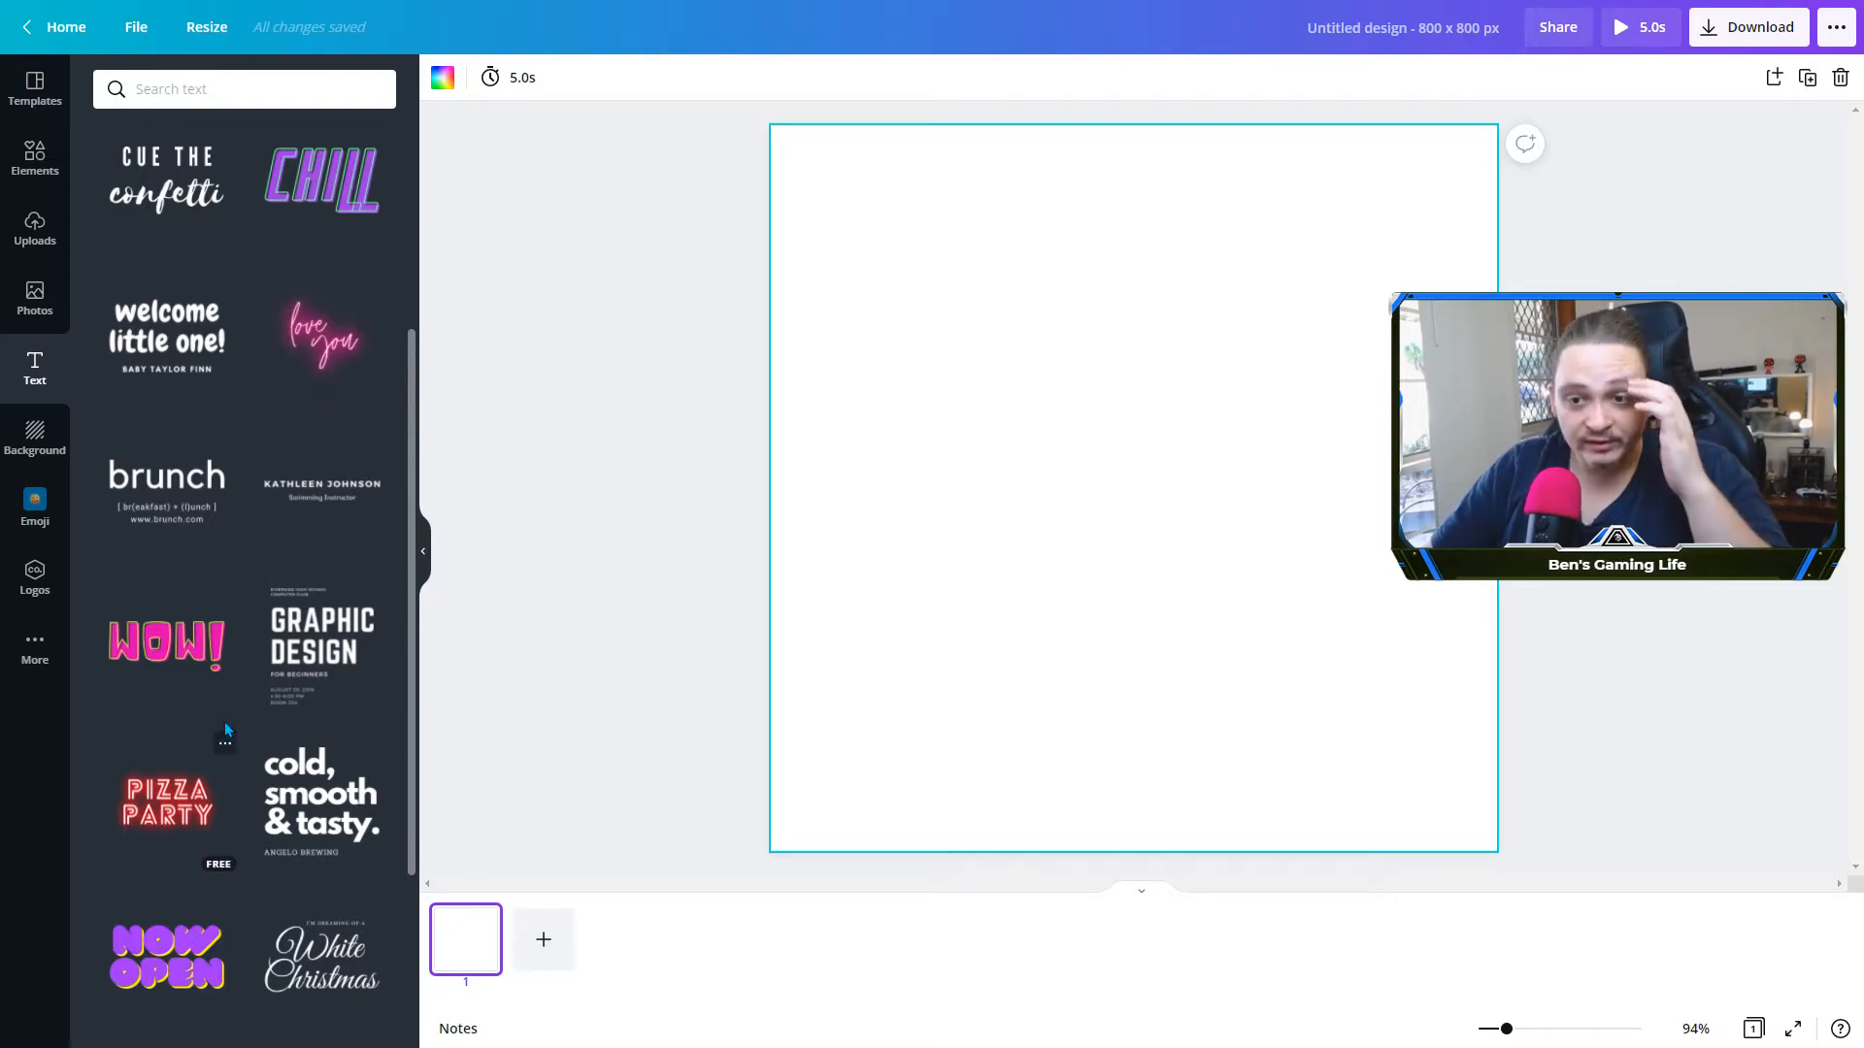
{"action": "scroll", "coordinate": [340, 483], "scroll_direction": "up", "scroll_amount": 1}
{"action": "scroll", "coordinate": [340, 484], "scroll_direction": "up", "scroll_amount": 3}
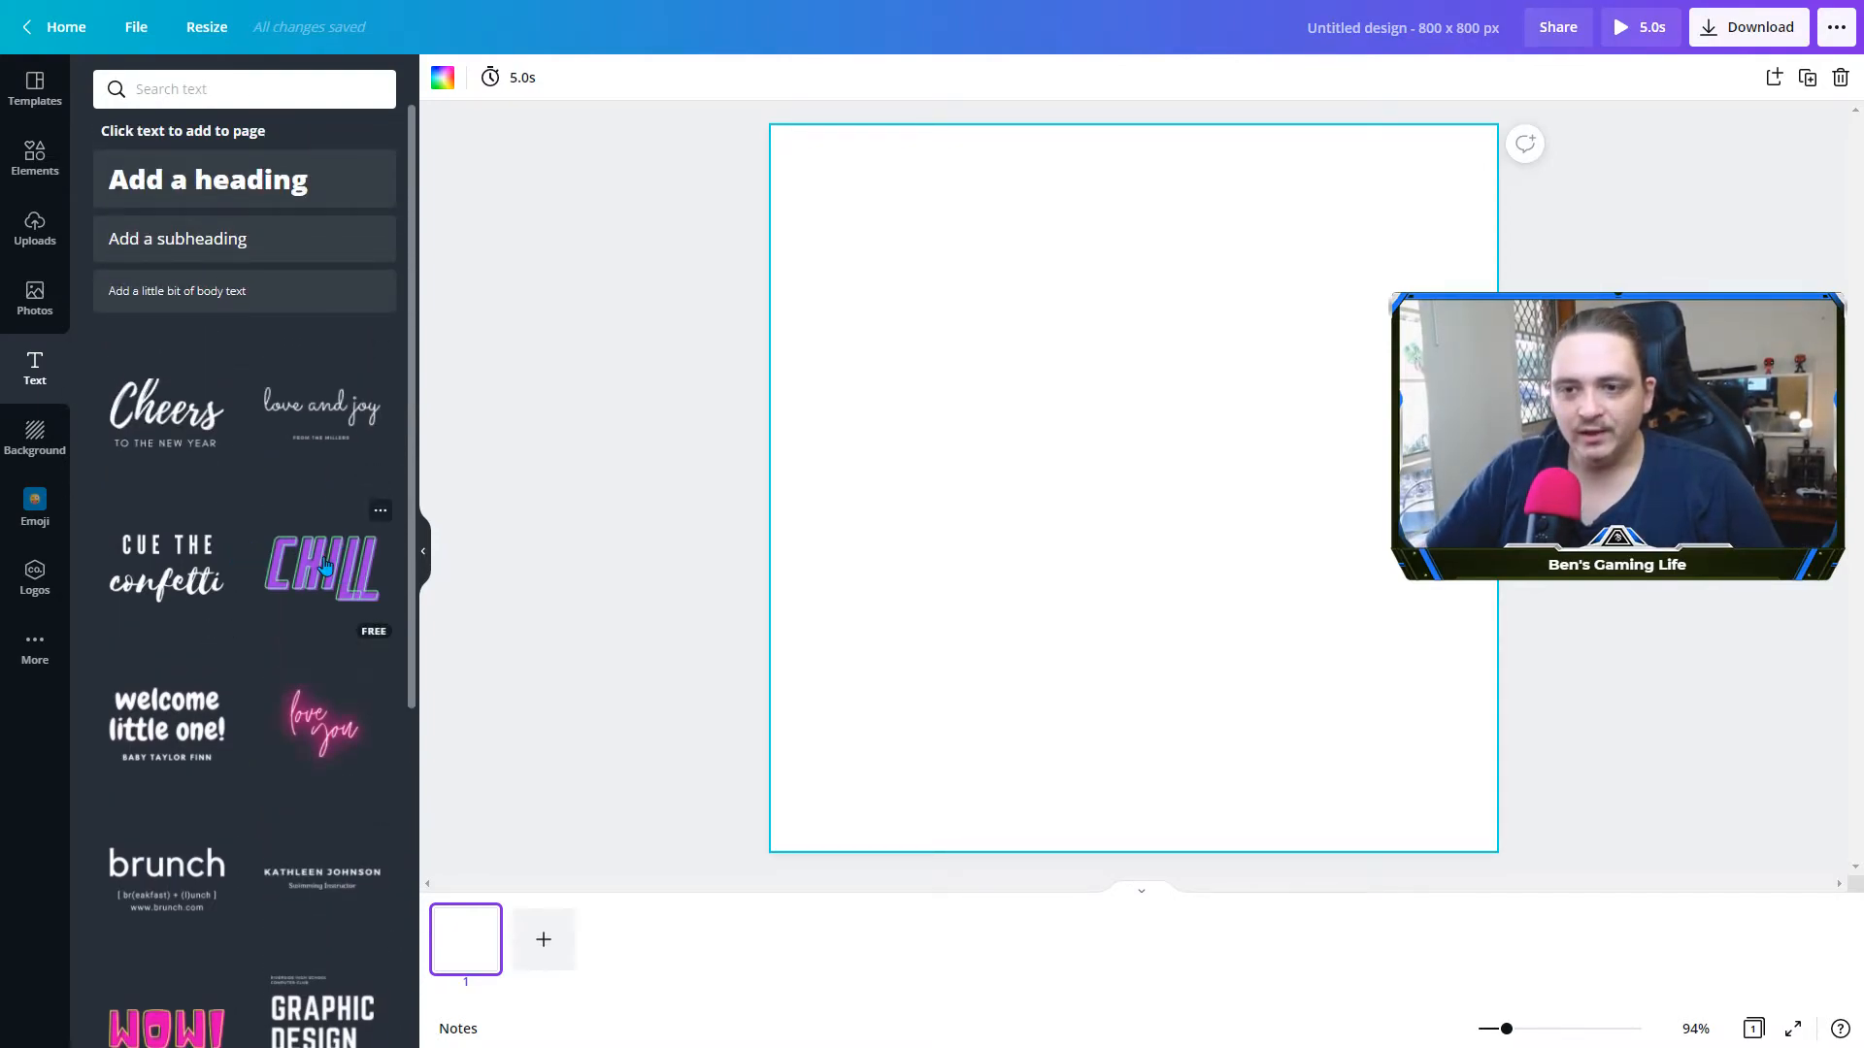
{"action": "left_click", "coordinate": [251, 189]}
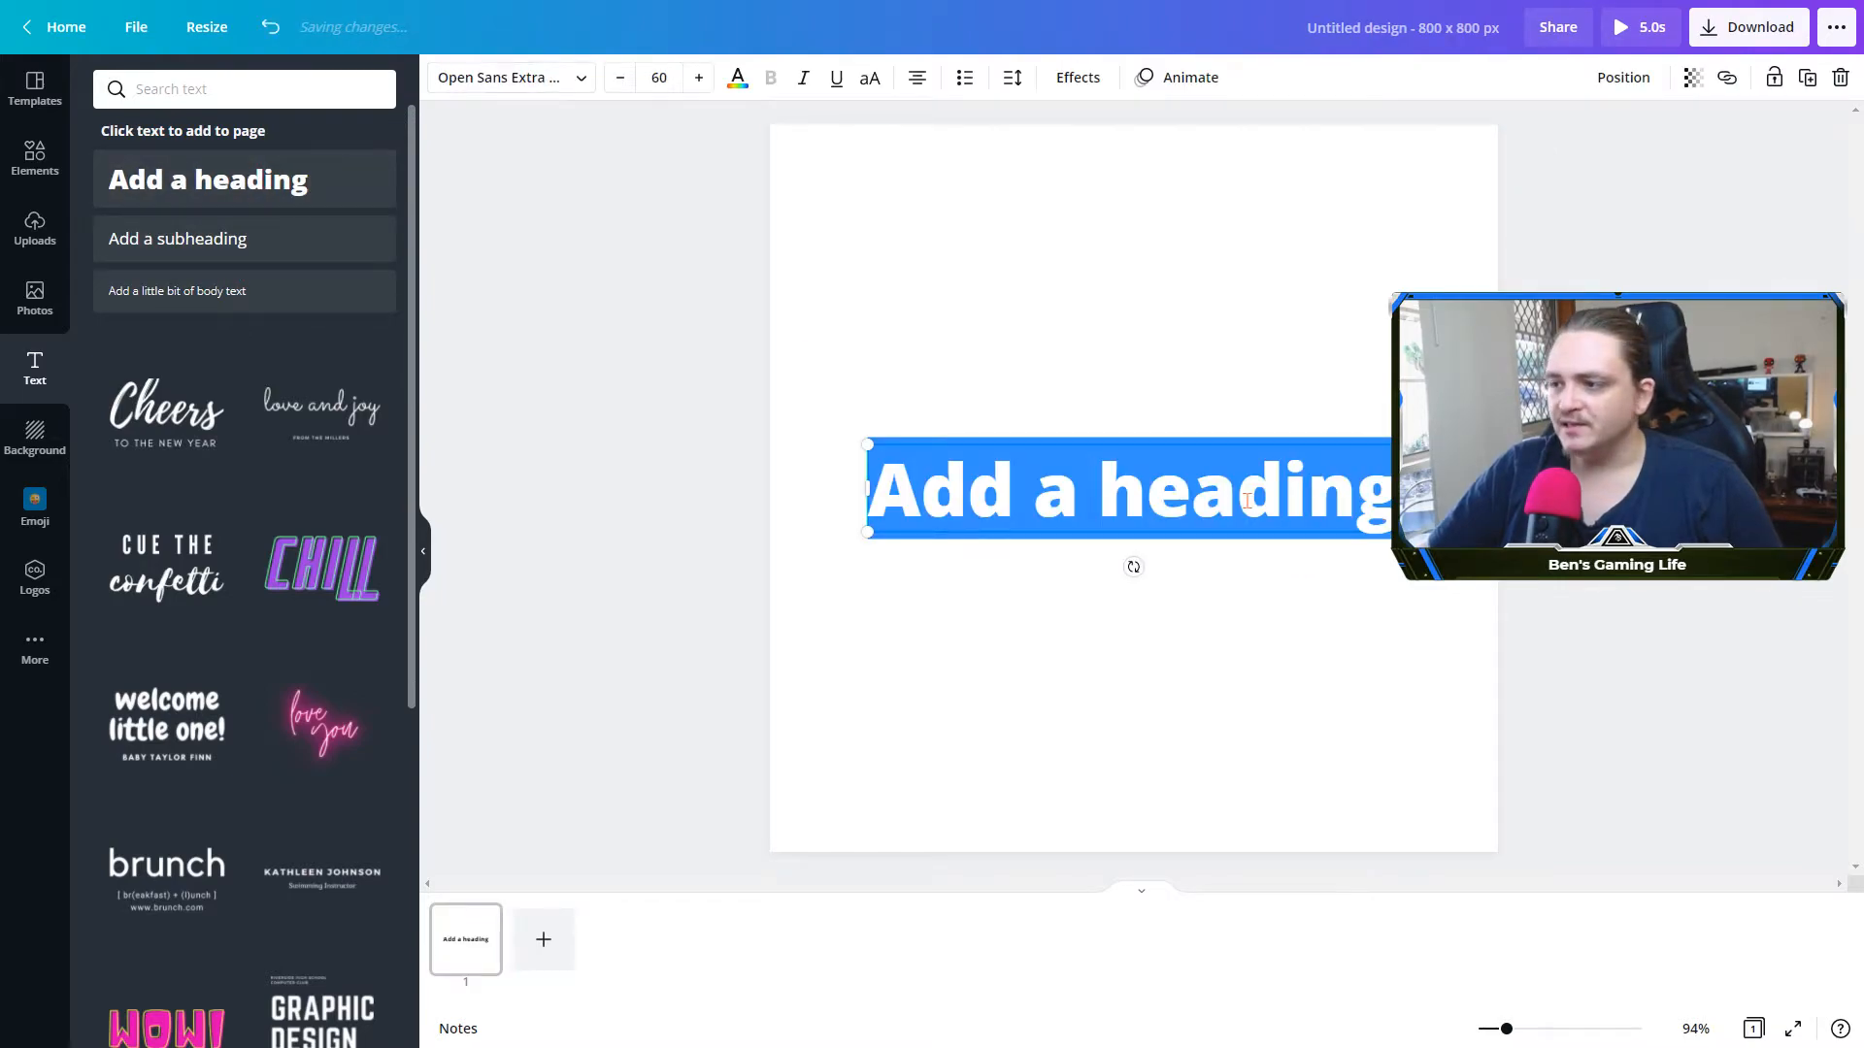
{"action": "key", "text": "BackSpace"}
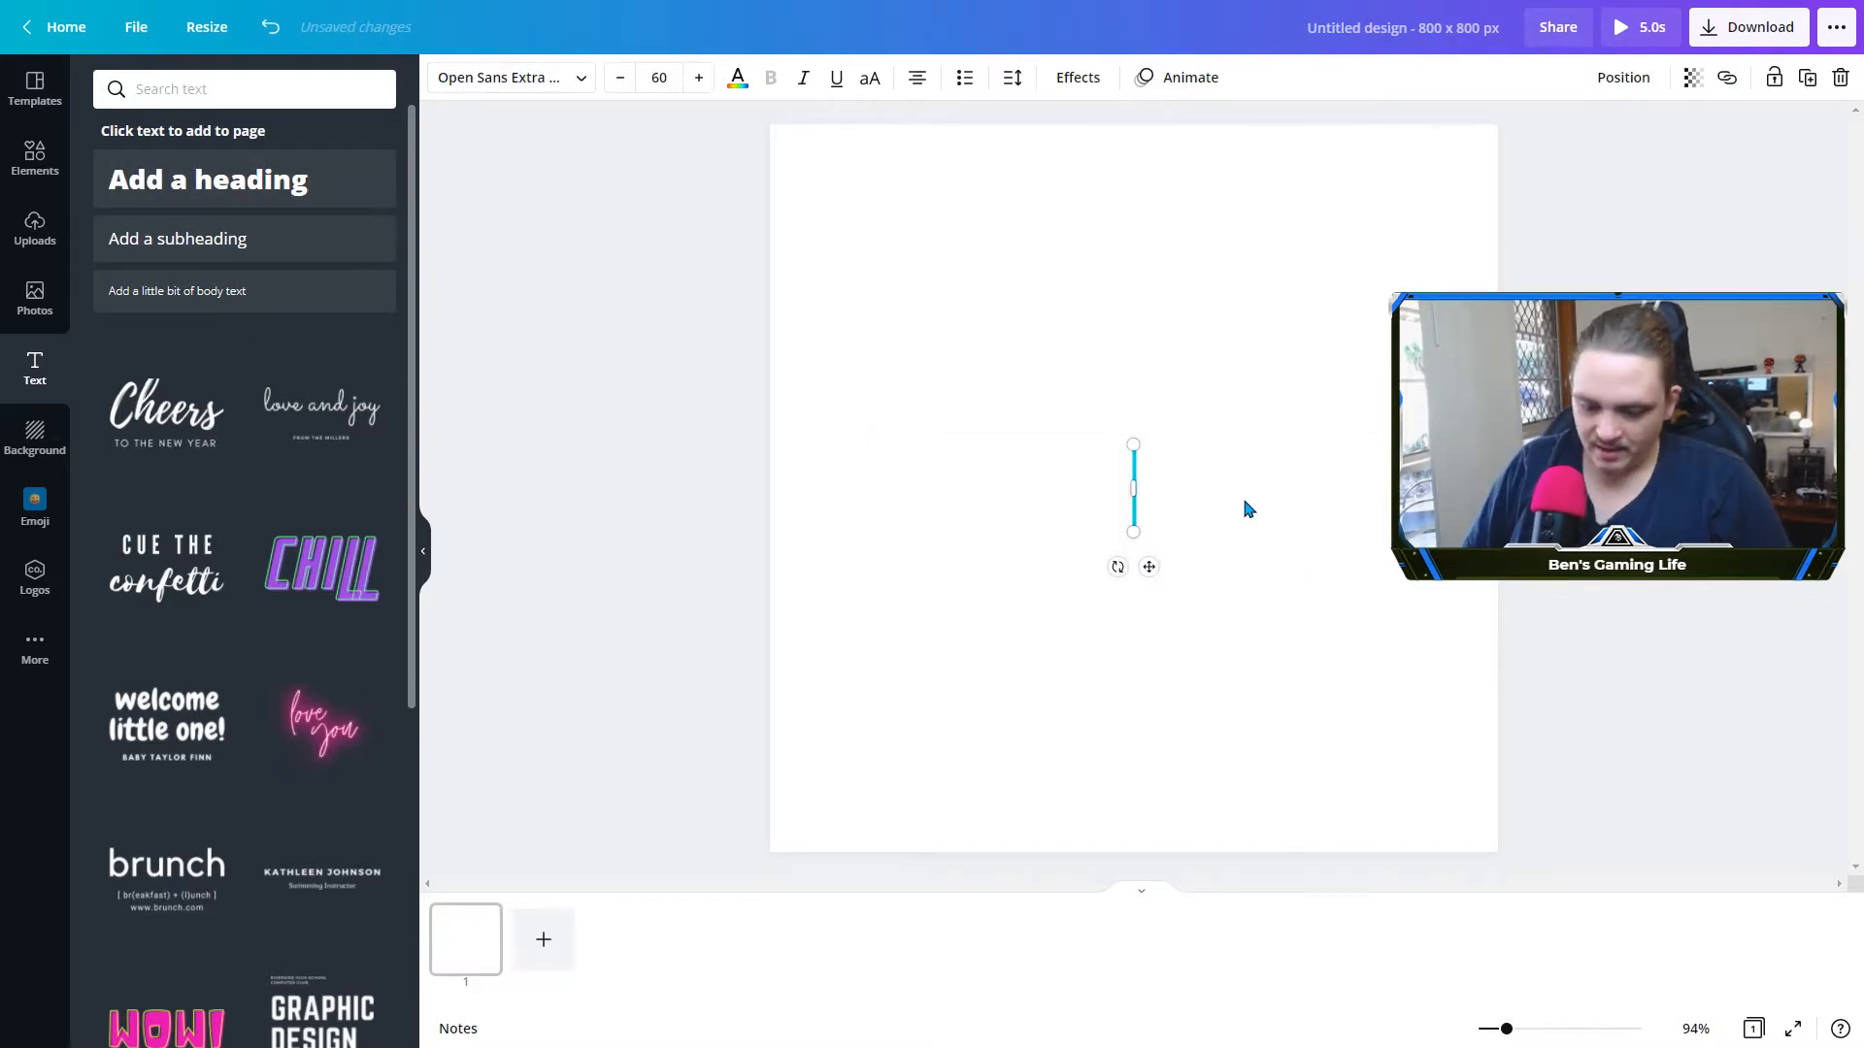
{"action": "type", "text": "BGL"}
Enlarge the BGL heading to size 168 and centre it on the page
{"action": "left_click", "coordinate": [1163, 363]}
{"action": "left_click", "coordinate": [1190, 463]}
{"action": "left_click_drag", "start_coordinate": [1211, 444], "coordinate": [1454, 289]}
{"action": "left_click_drag", "start_coordinate": [1281, 439], "coordinate": [1155, 512]}
{"action": "left_click", "coordinate": [1409, 215]}
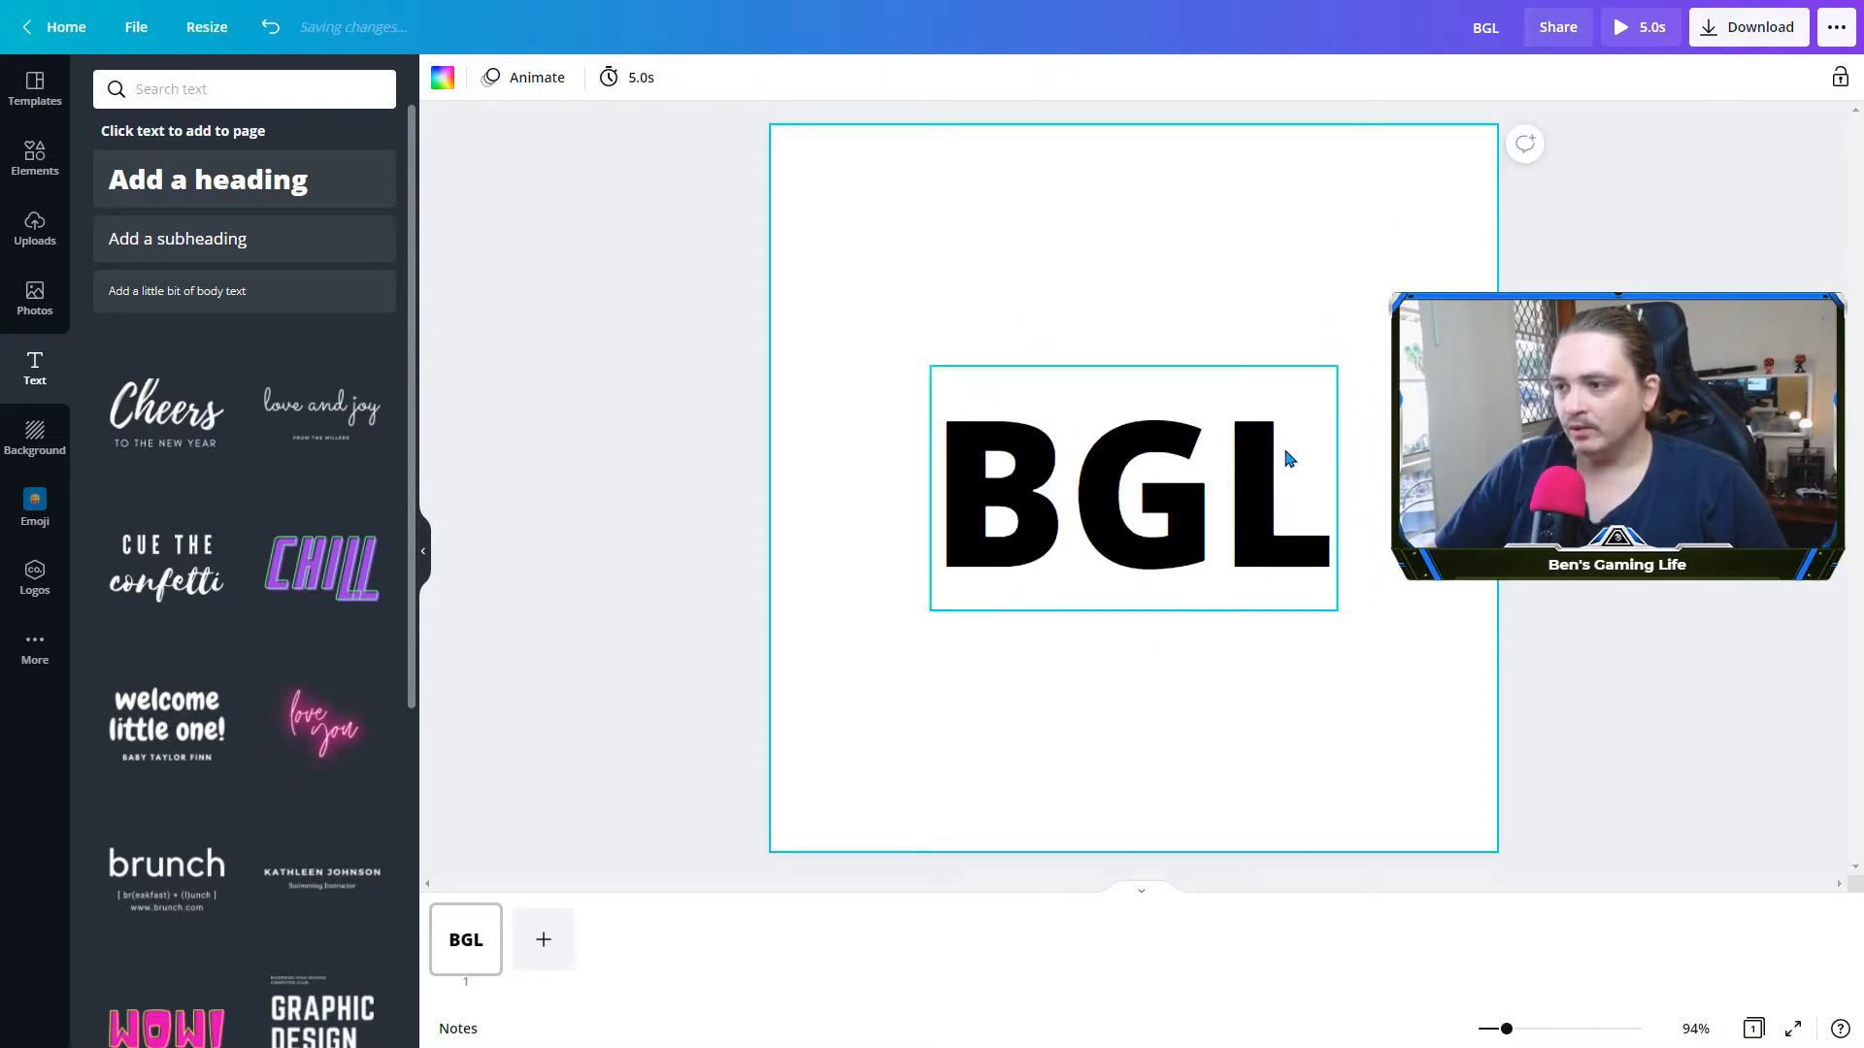
Change the font of the whole BGL text to Horizon
{"action": "double_click", "coordinate": [1092, 470]}
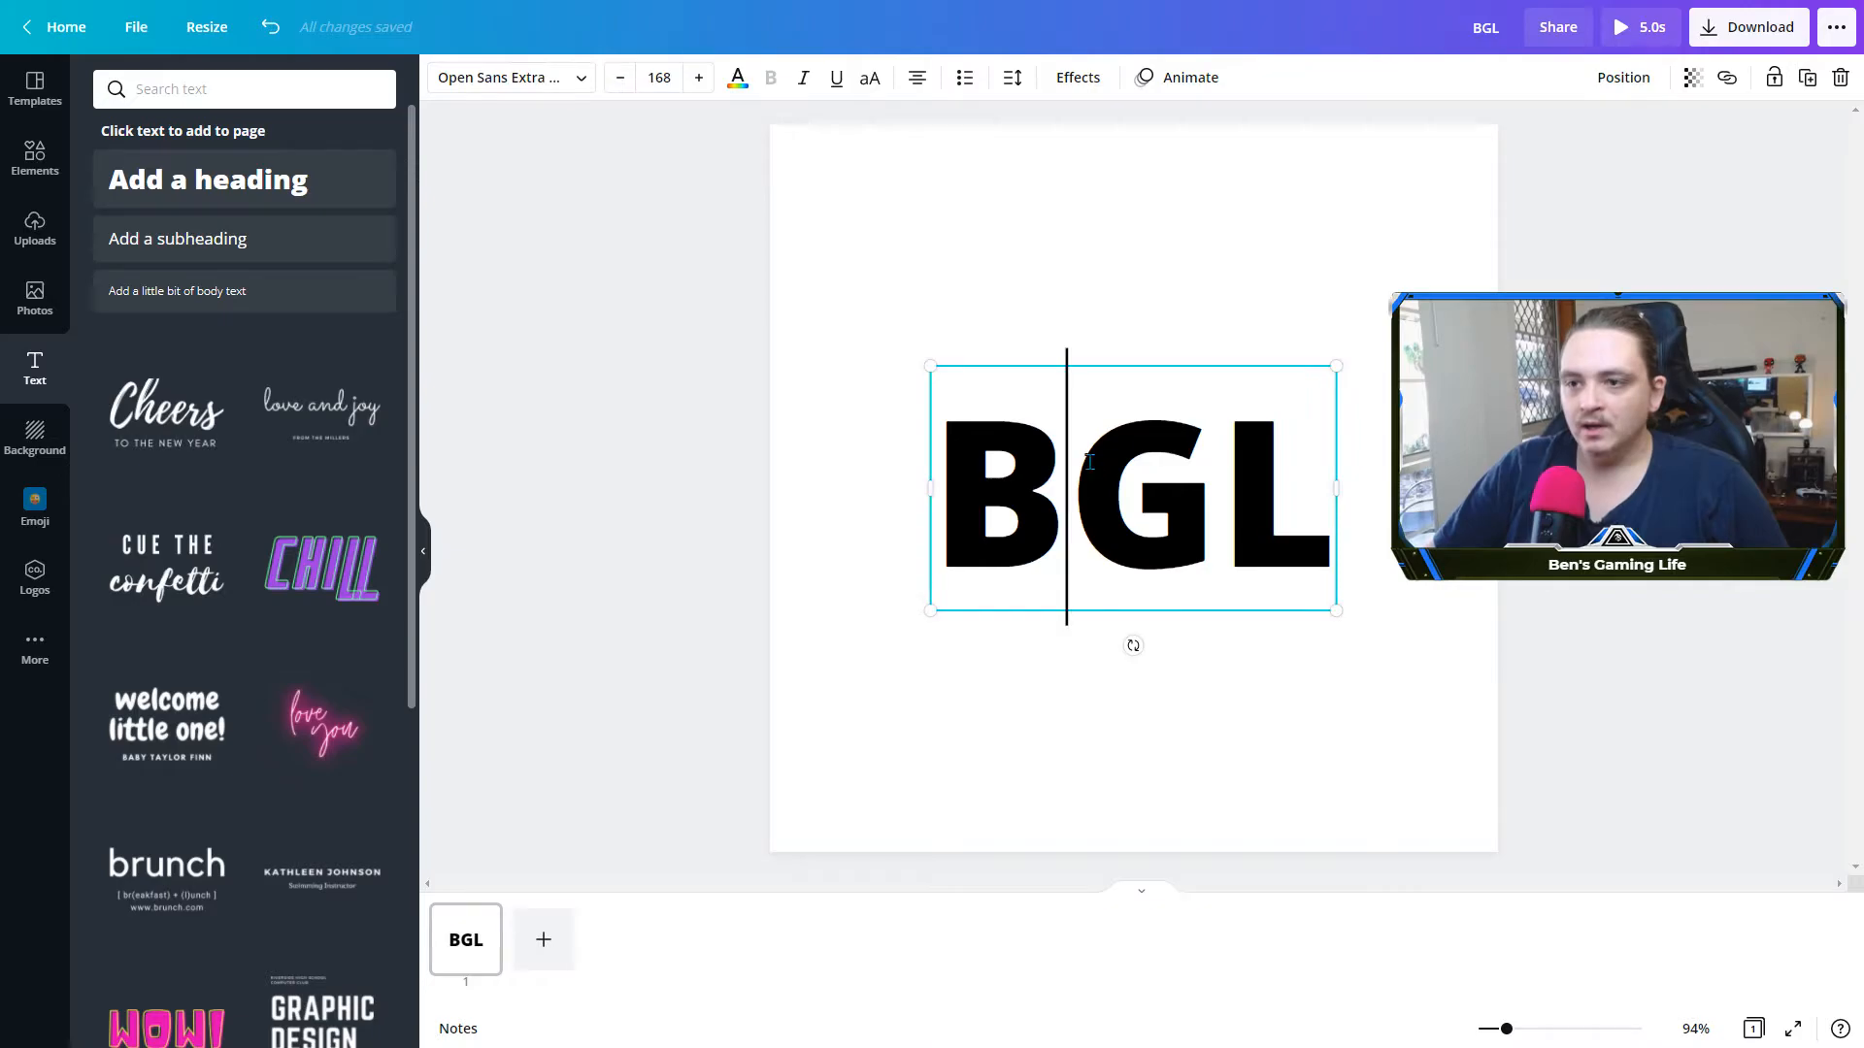
{"action": "double_click", "coordinate": [1091, 462]}
{"action": "left_click", "coordinate": [503, 80]}
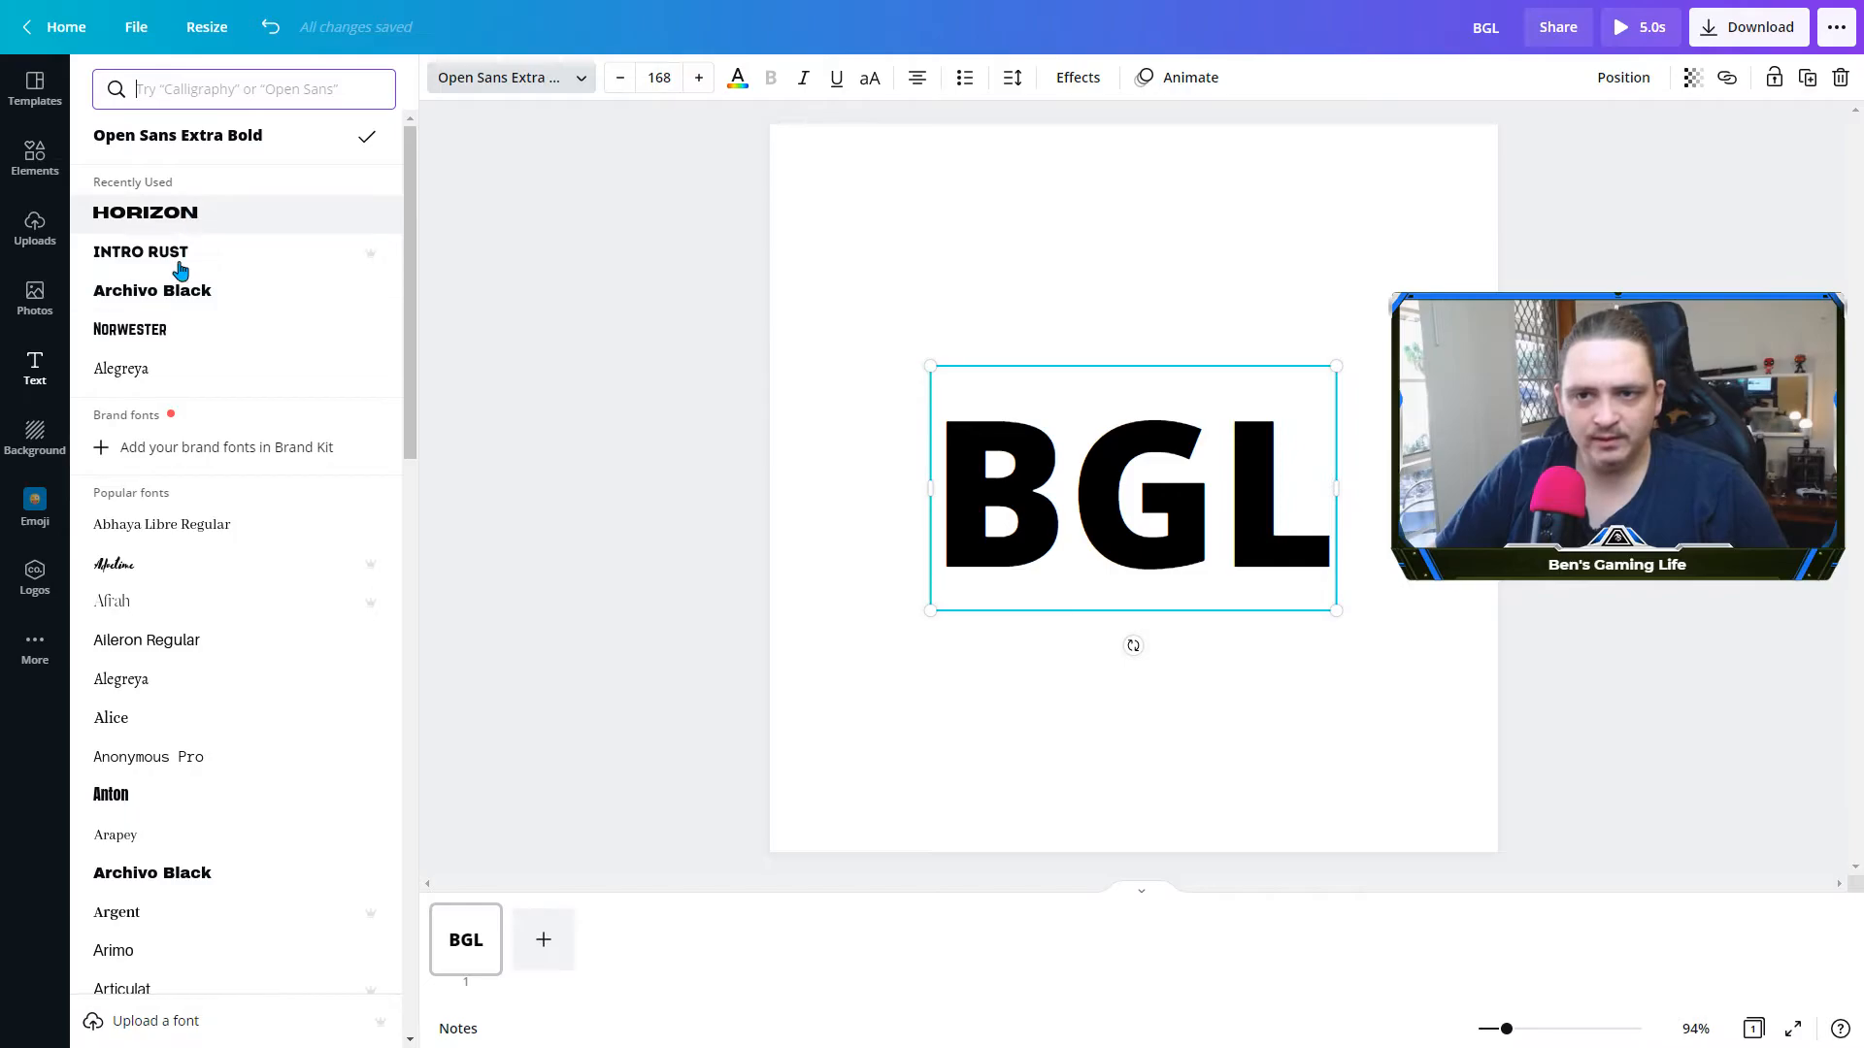
{"action": "left_click", "coordinate": [170, 213]}
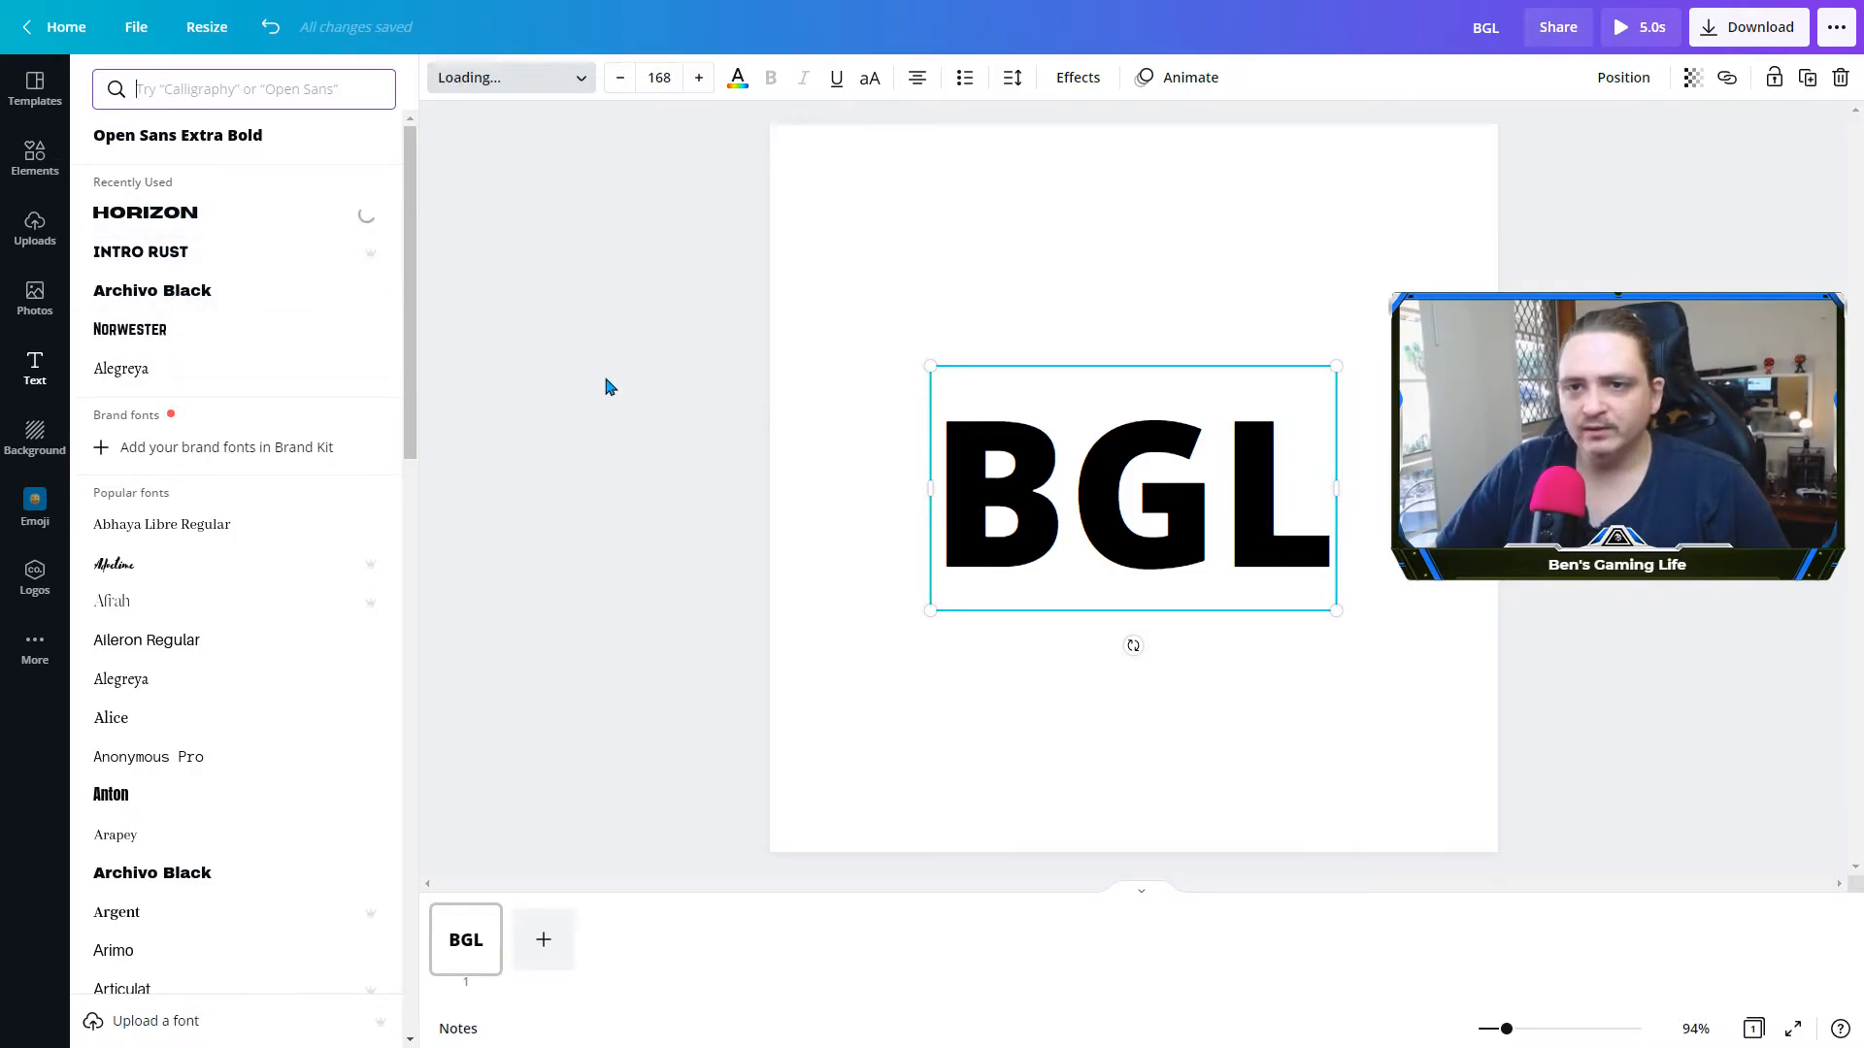
{"action": "left_click", "coordinate": [663, 403]}
{"action": "left_click", "coordinate": [576, 443]}
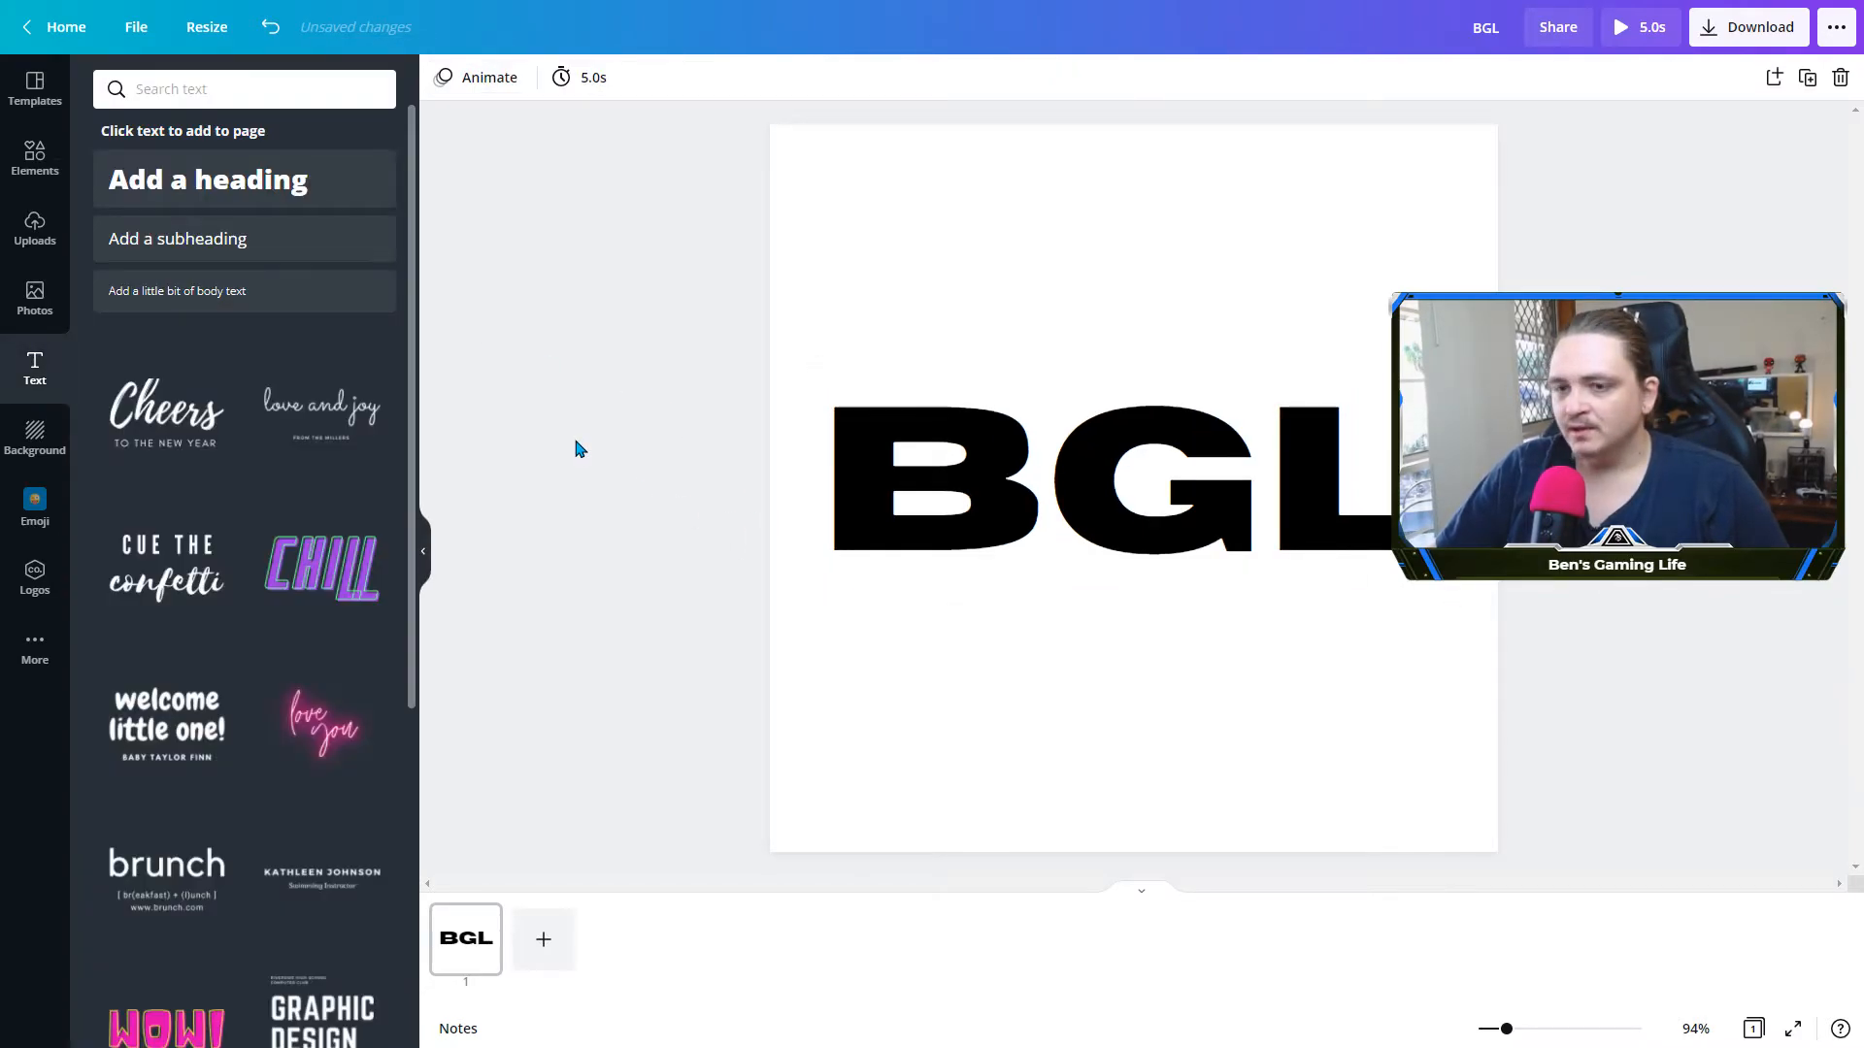
Scale the BGL text down to size 117 and centre it on the page
{"action": "mouse_move", "coordinate": [1068, 482]}
{"action": "left_mouse_down"}
{"action": "mouse_move", "coordinate": [1075, 516]}
{"action": "mouse_move", "coordinate": [1075, 470]}
{"action": "left_mouse_up"}
{"action": "left_click", "coordinate": [1039, 312]}
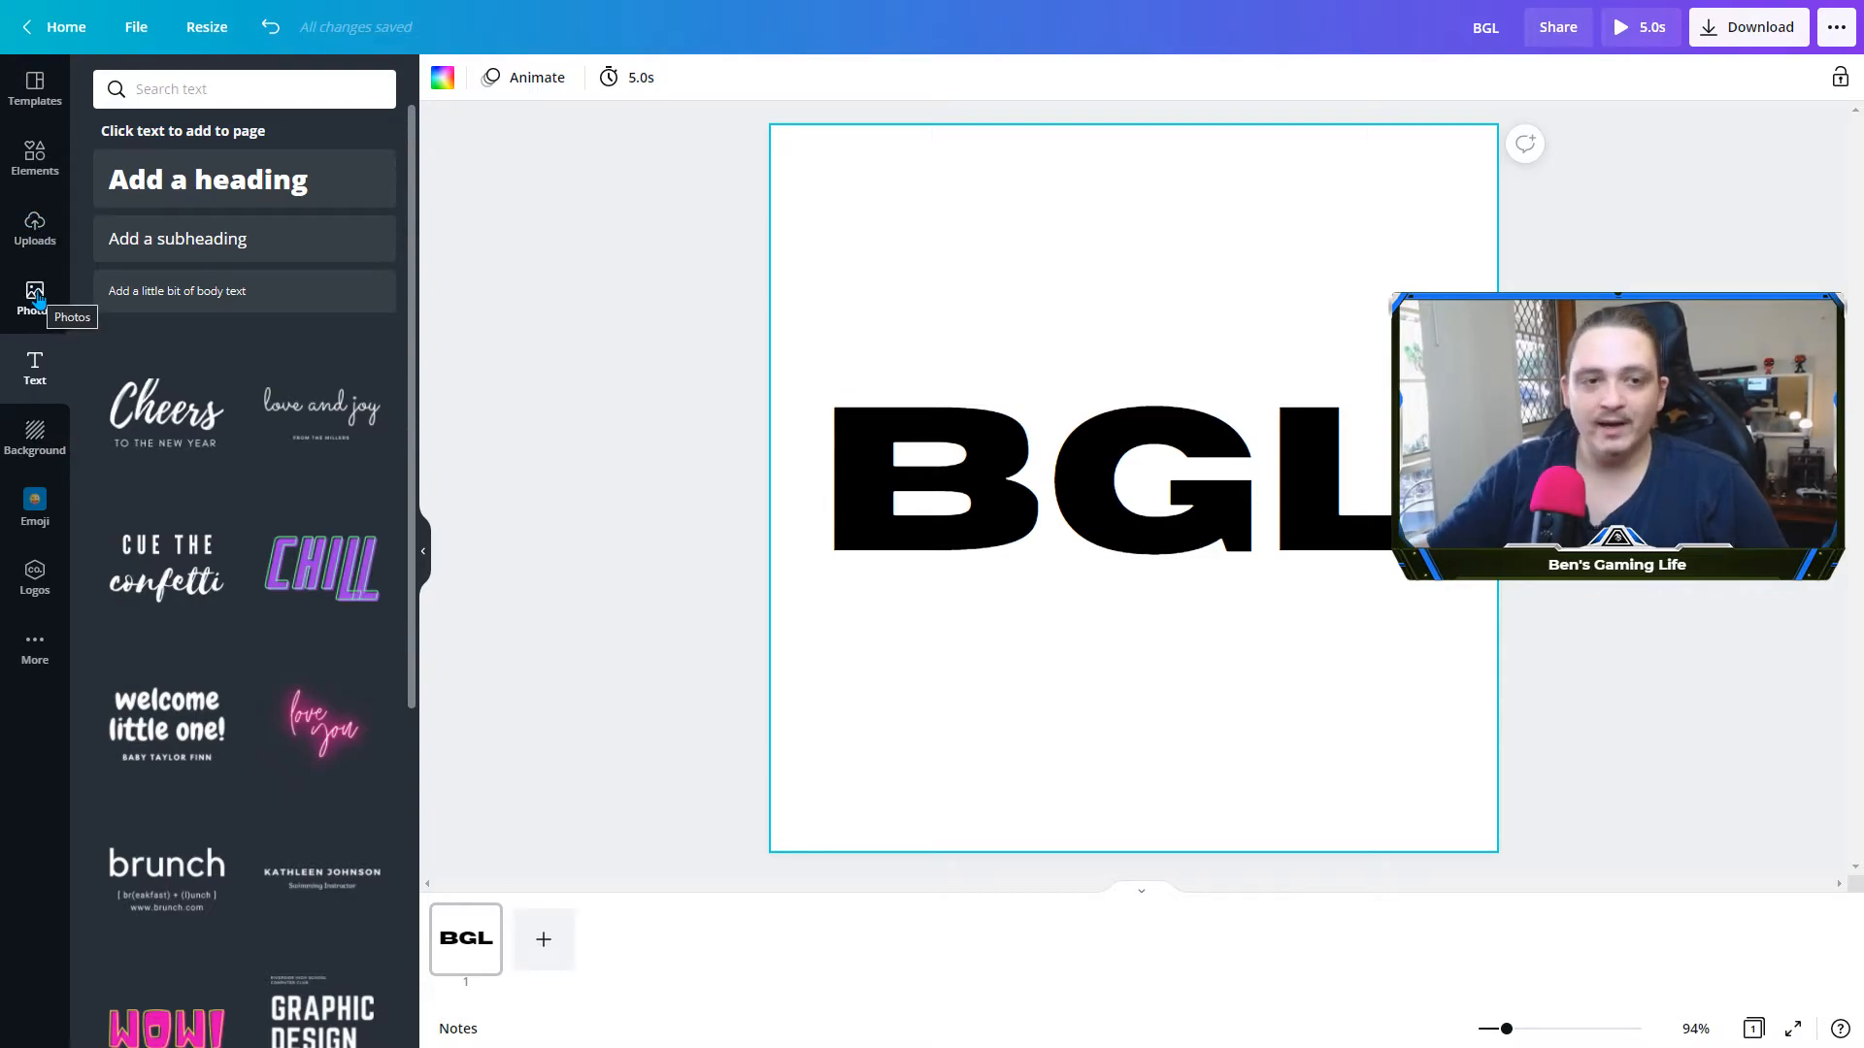
{"action": "left_click_drag", "start_coordinate": [838, 363], "coordinate": [1019, 437]}
{"action": "left_click_drag", "start_coordinate": [1263, 530], "coordinate": [1158, 496]}
{"action": "left_click", "coordinate": [1023, 359]}
Add the circular picture frame from the elements library to the page
{"action": "left_click", "coordinate": [16, 281]}
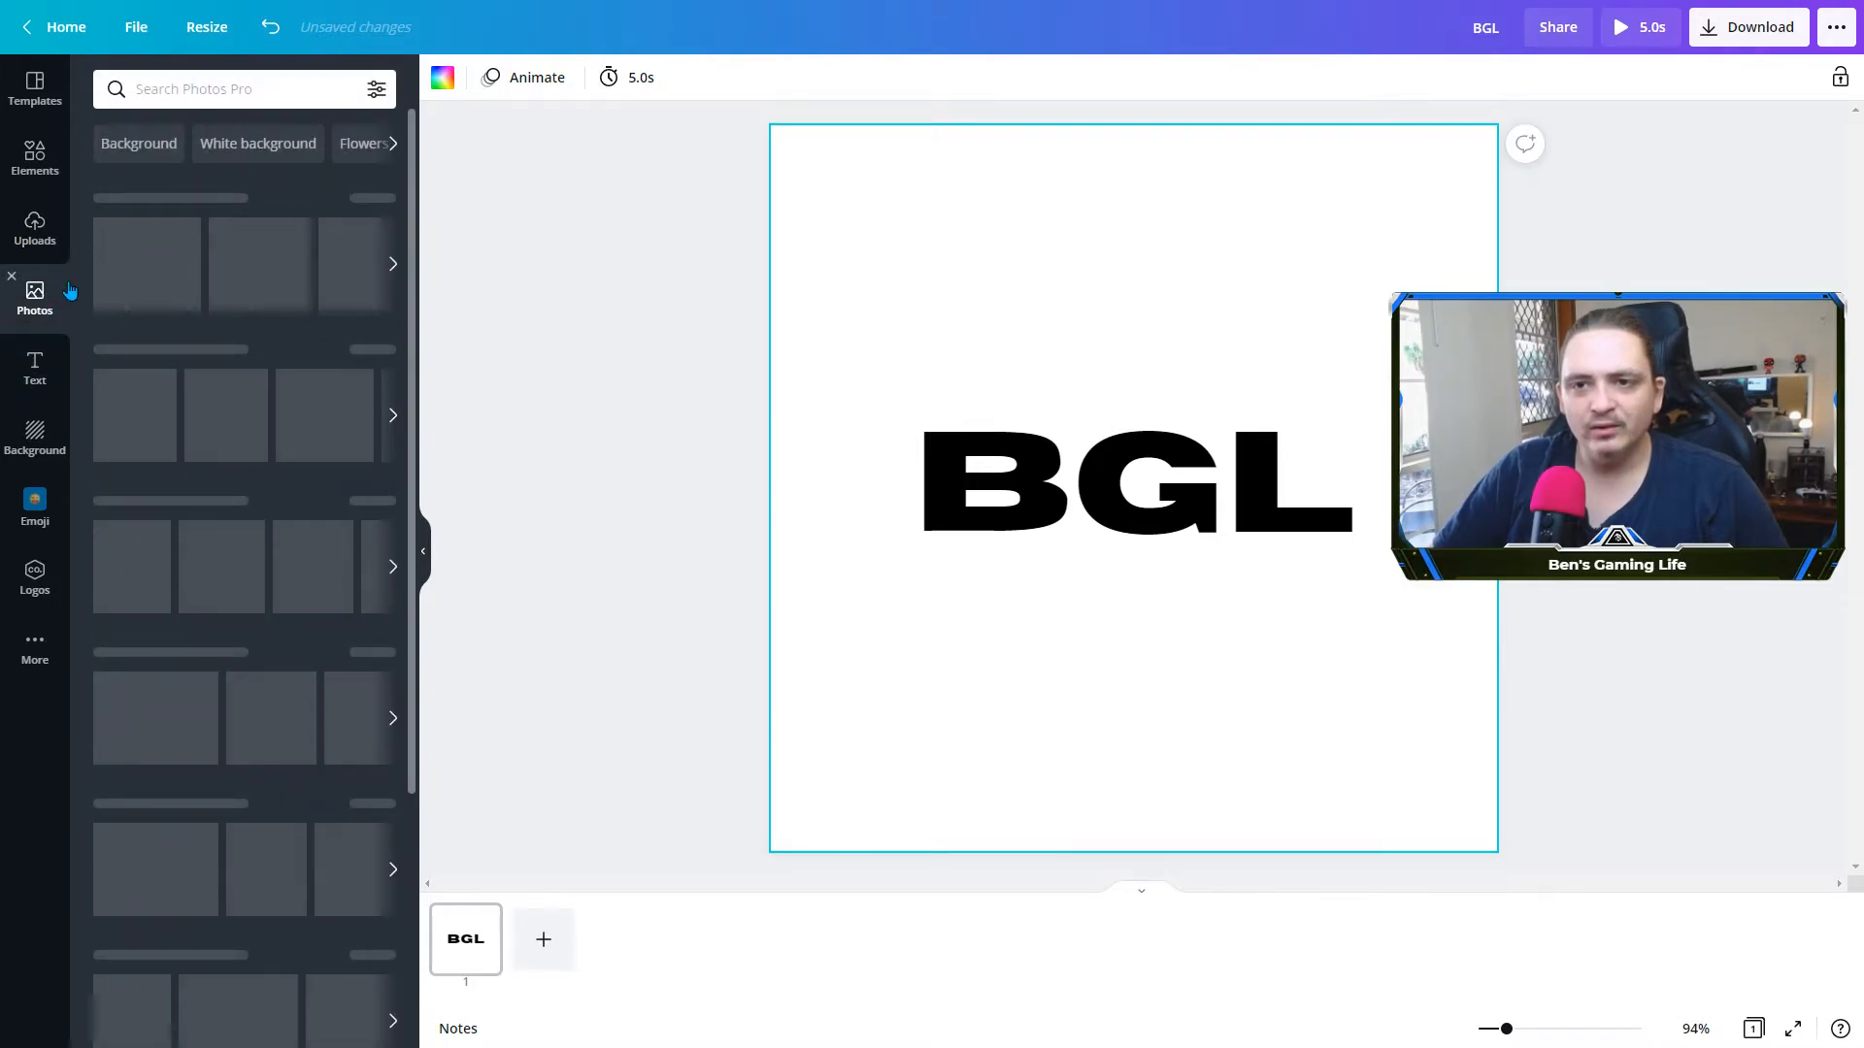
{"action": "left_click", "coordinate": [48, 233]}
{"action": "left_click", "coordinate": [35, 155]}
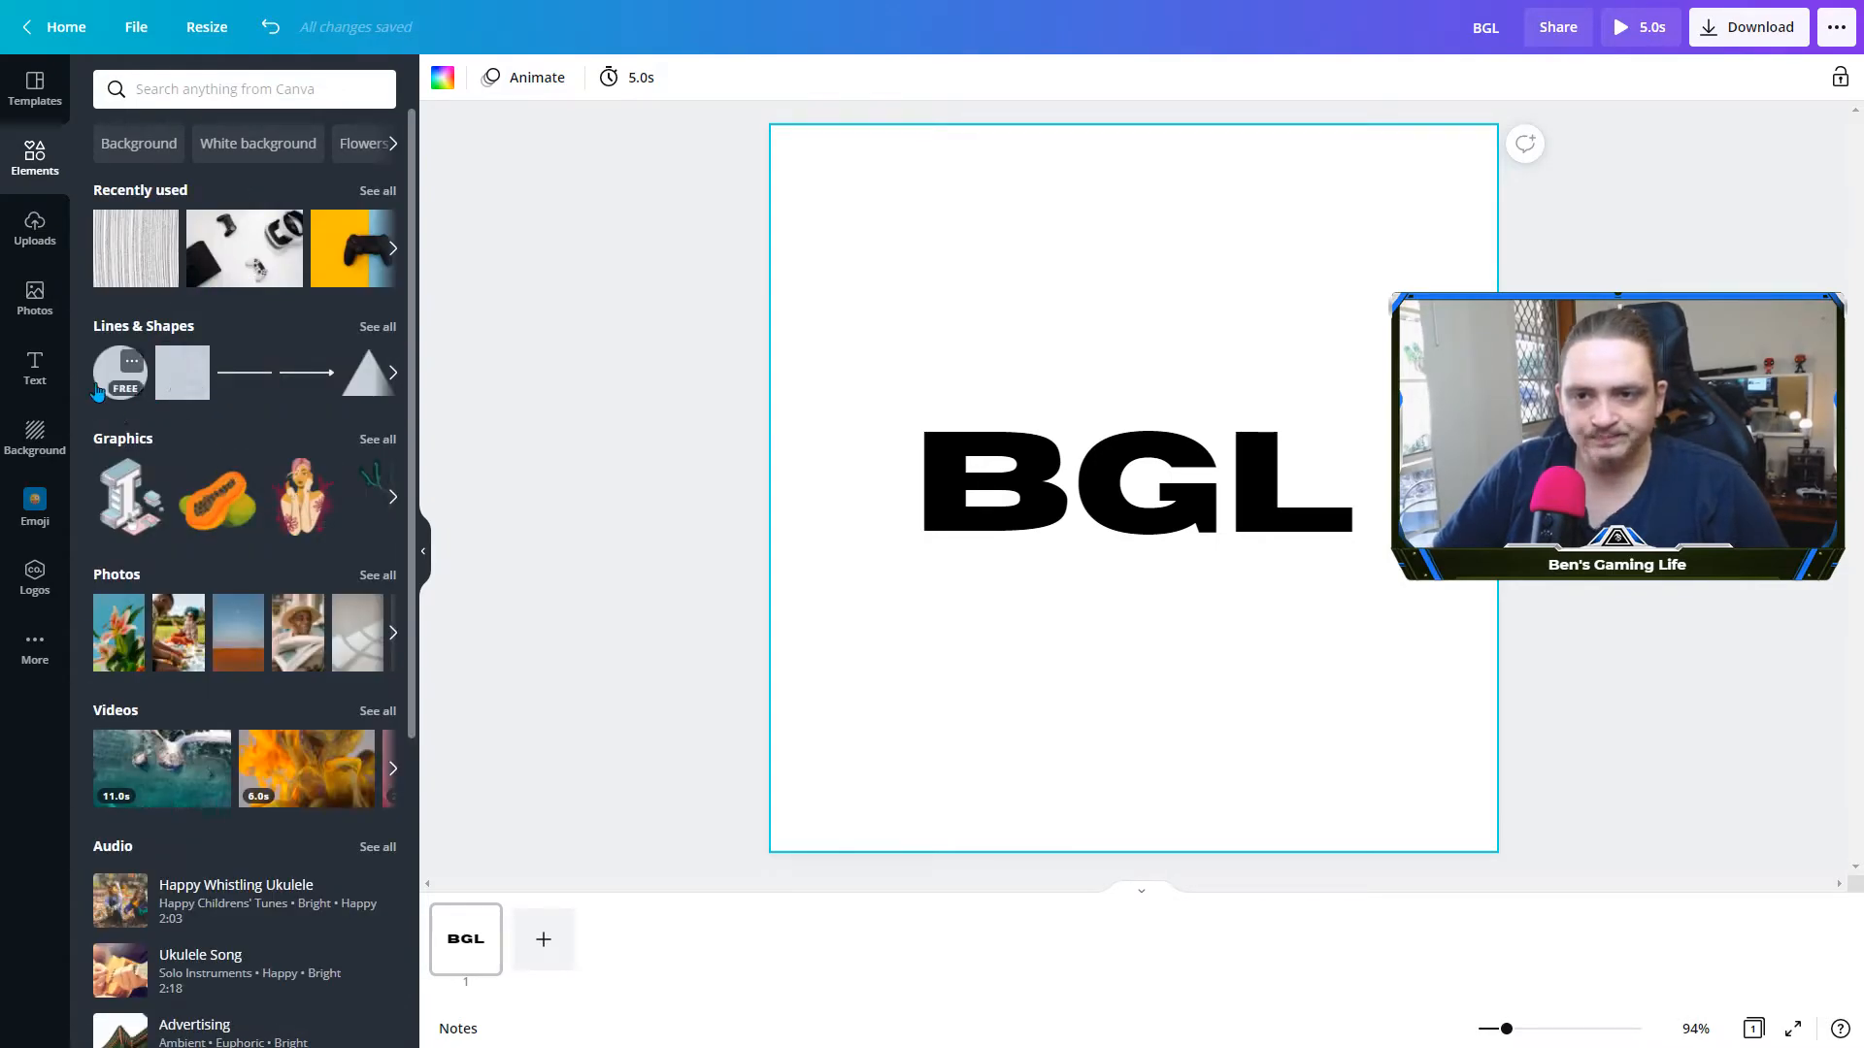
{"action": "scroll", "coordinate": [247, 516], "scroll_direction": "down", "scroll_amount": 5}
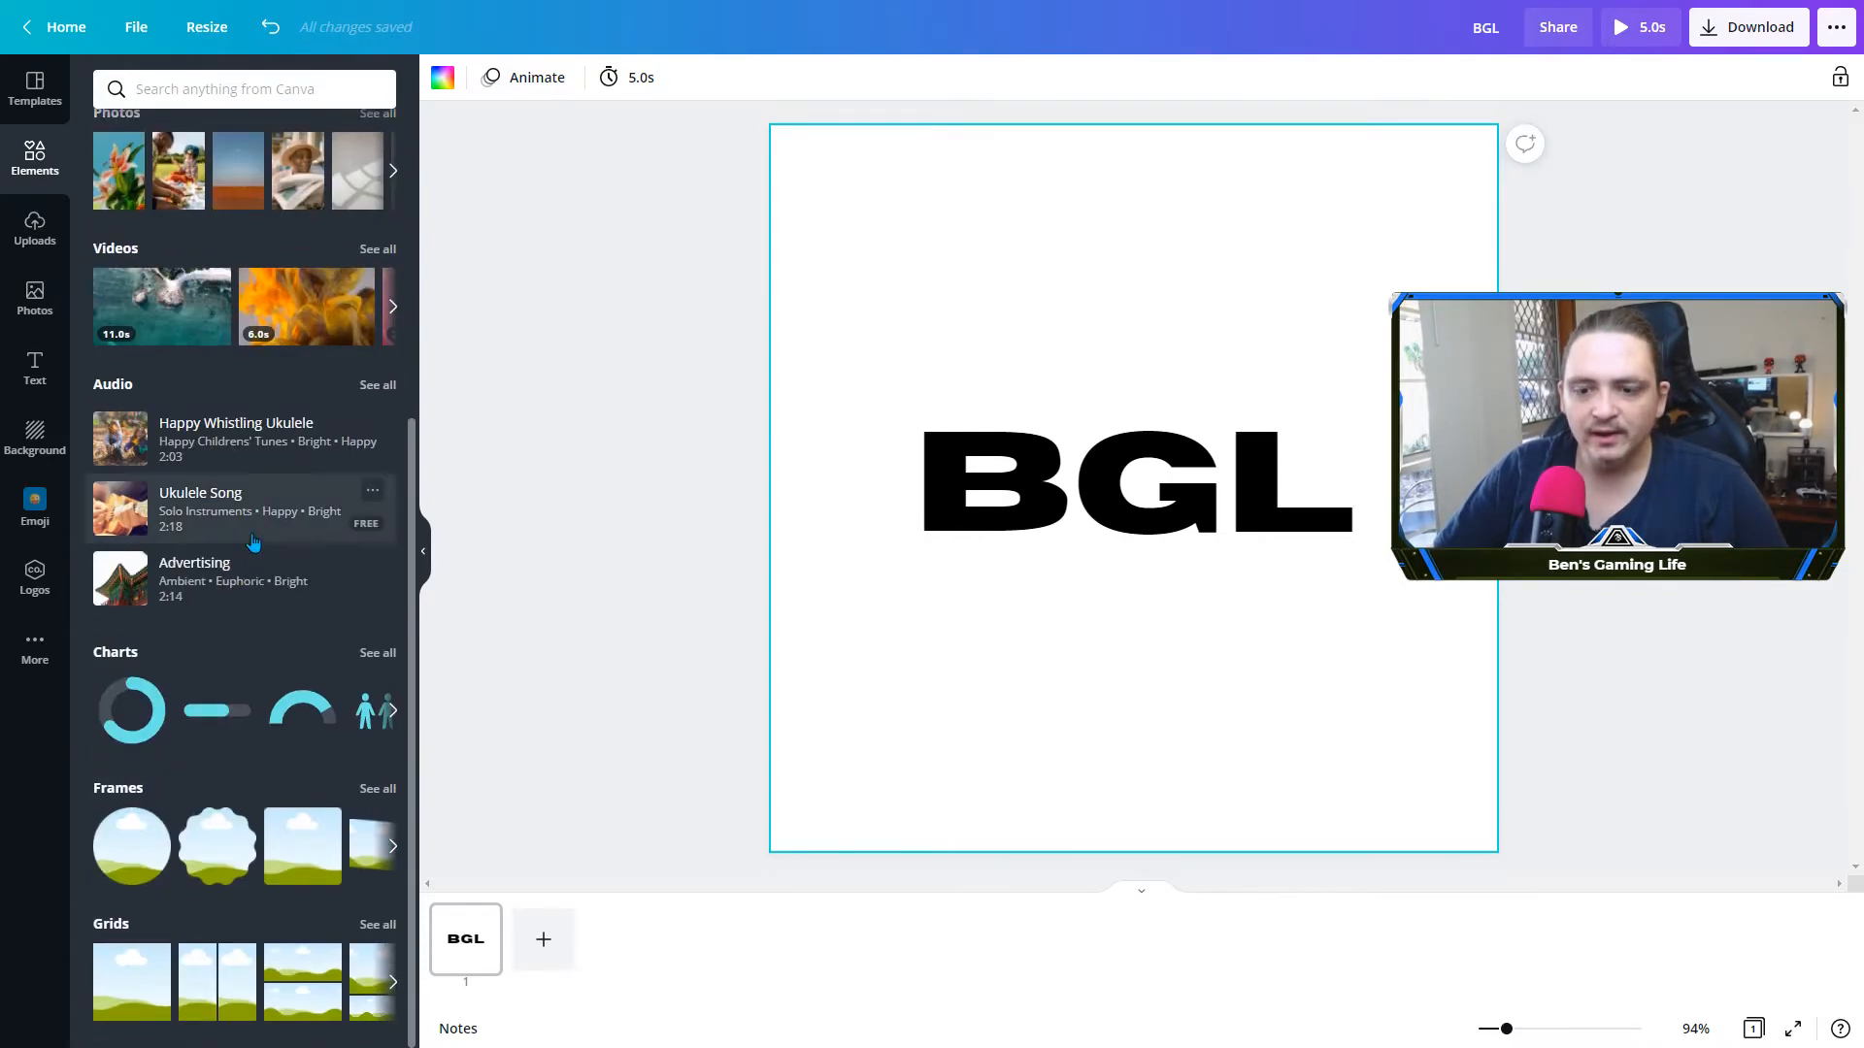
{"action": "left_click", "coordinate": [141, 853]}
Enlarge the circular frame until it nearly fills the page and centre it behind the BGL text
{"action": "left_click_drag", "start_coordinate": [1336, 292], "coordinate": [1253, 393]}
{"action": "left_click", "coordinate": [1432, 267]}
{"action": "left_click", "coordinate": [1369, 275]}
{"action": "left_click_drag", "start_coordinate": [1412, 192], "coordinate": [1540, 126]}
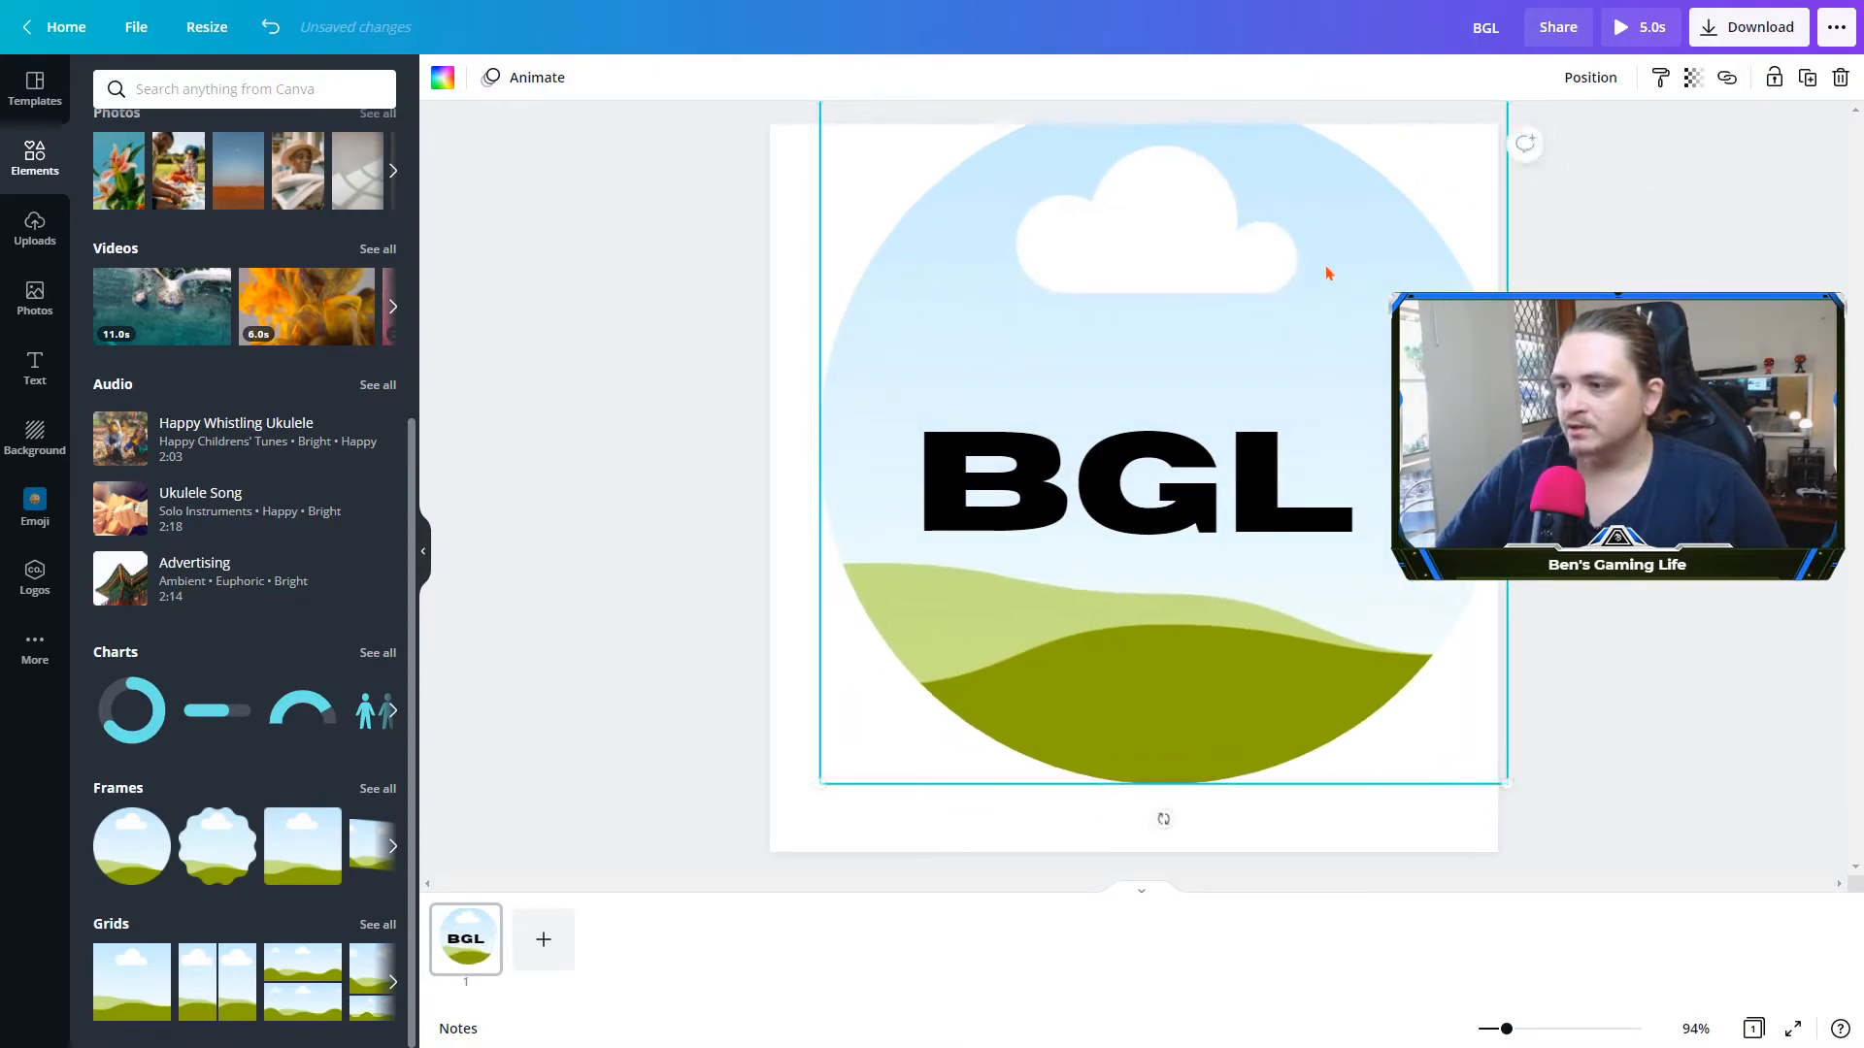
{"action": "left_click_drag", "start_coordinate": [1327, 275], "coordinate": [1299, 288]}
{"action": "left_click", "coordinate": [1523, 159]}
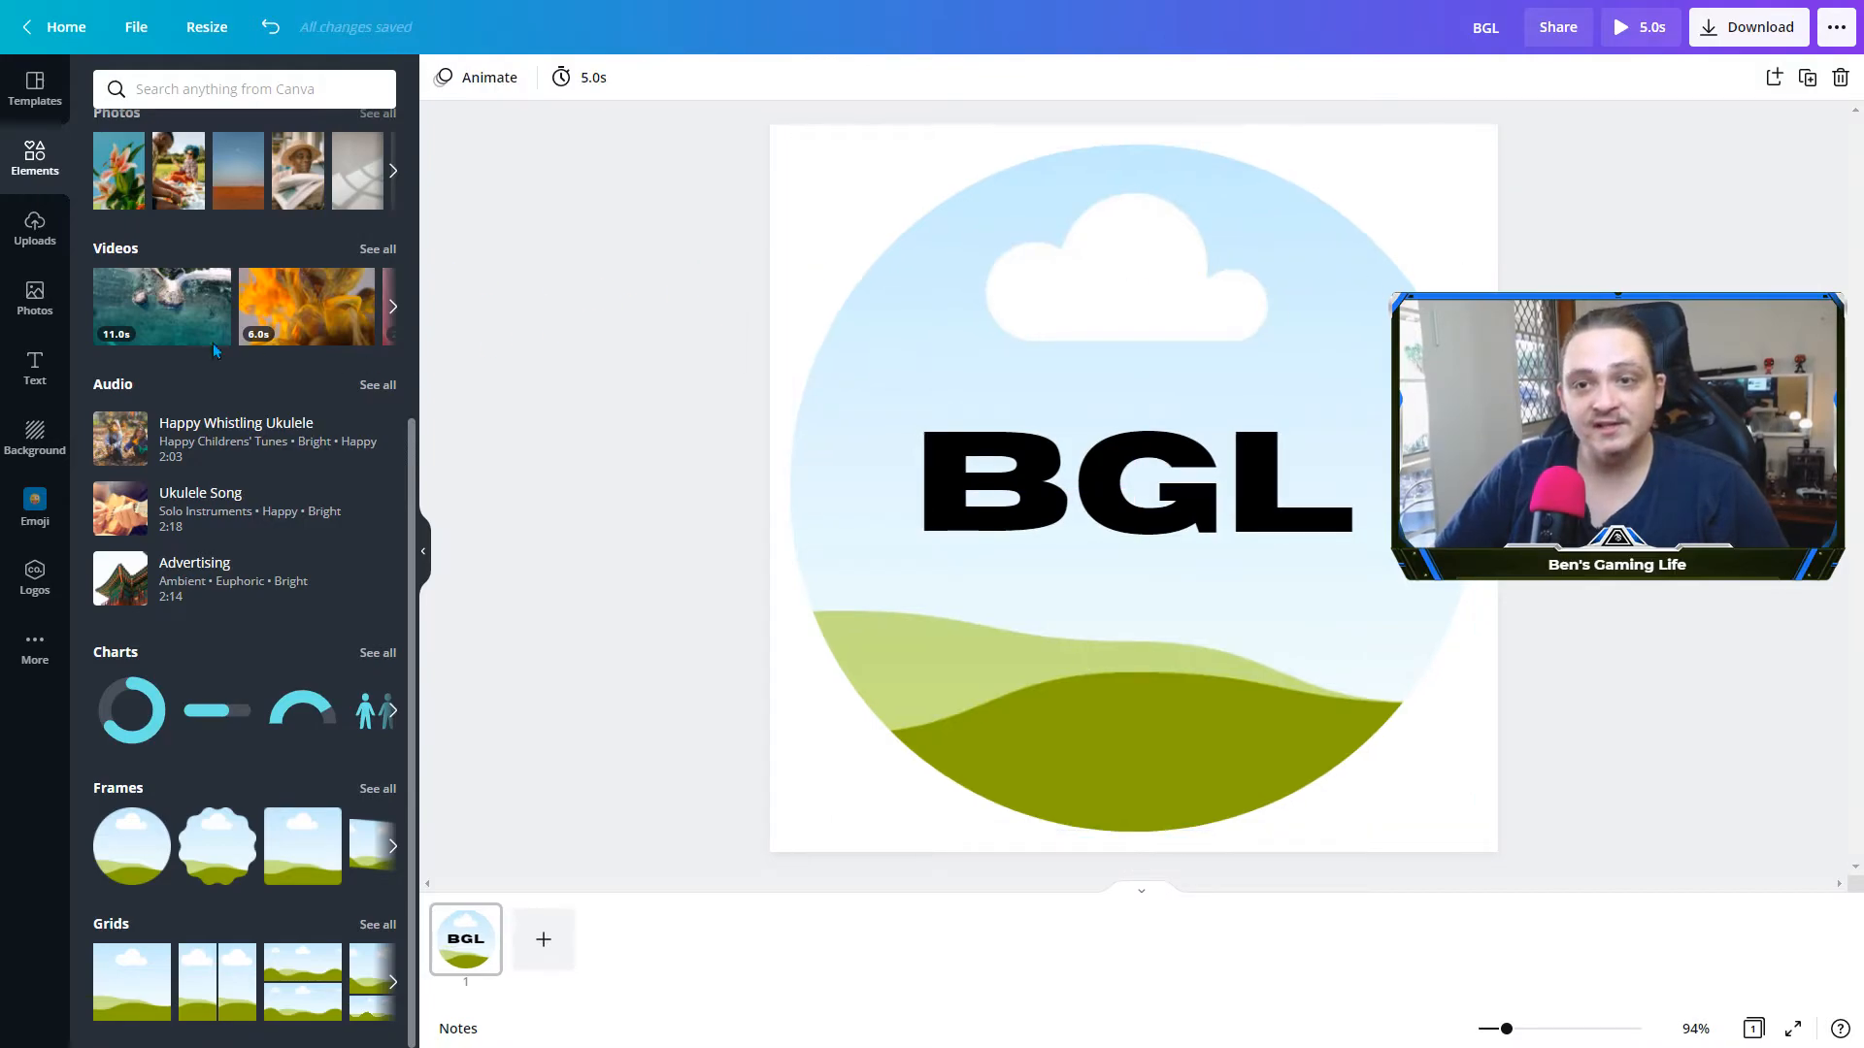
Fill the circular frame with the uploaded photo of the person wearing a bunny hat
{"action": "left_click", "coordinate": [35, 225]}
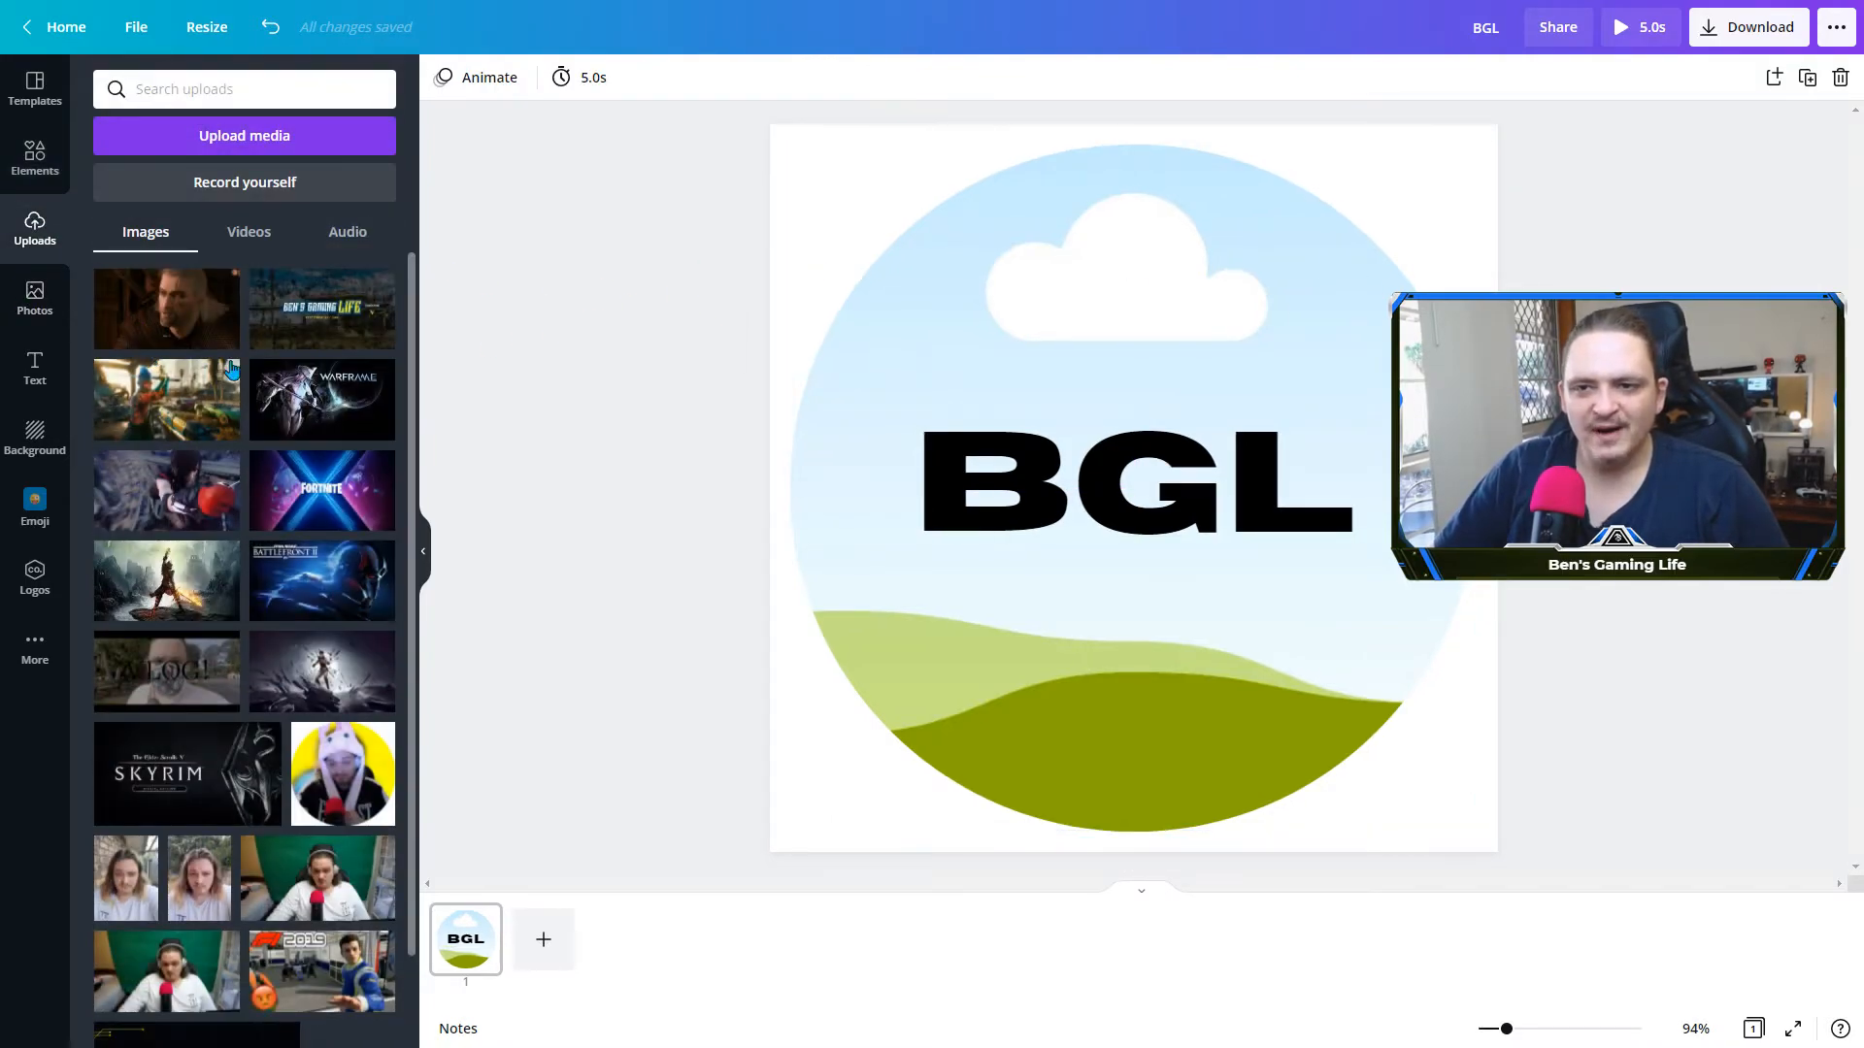
{"action": "scroll", "coordinate": [301, 500], "scroll_direction": "down", "scroll_amount": 2}
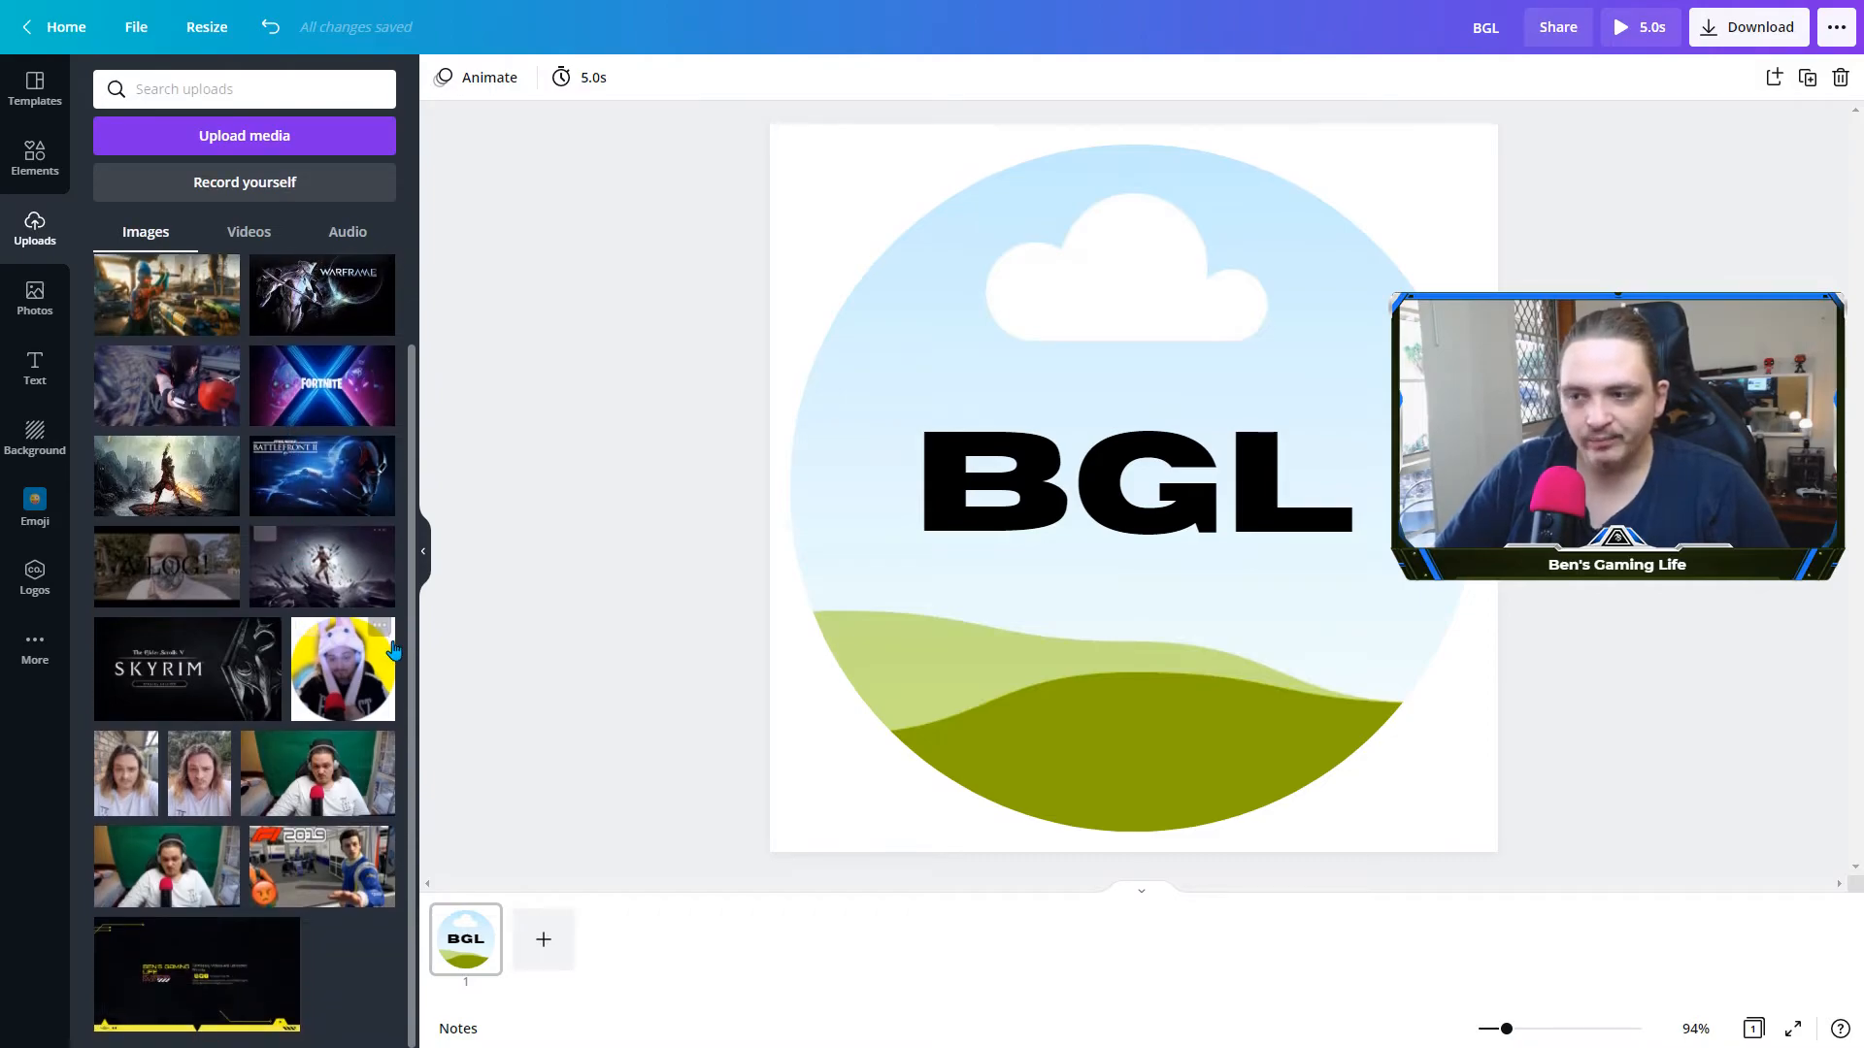
{"action": "left_click_drag", "start_coordinate": [355, 679], "coordinate": [988, 326]}
{"action": "left_click", "coordinate": [1395, 211]}
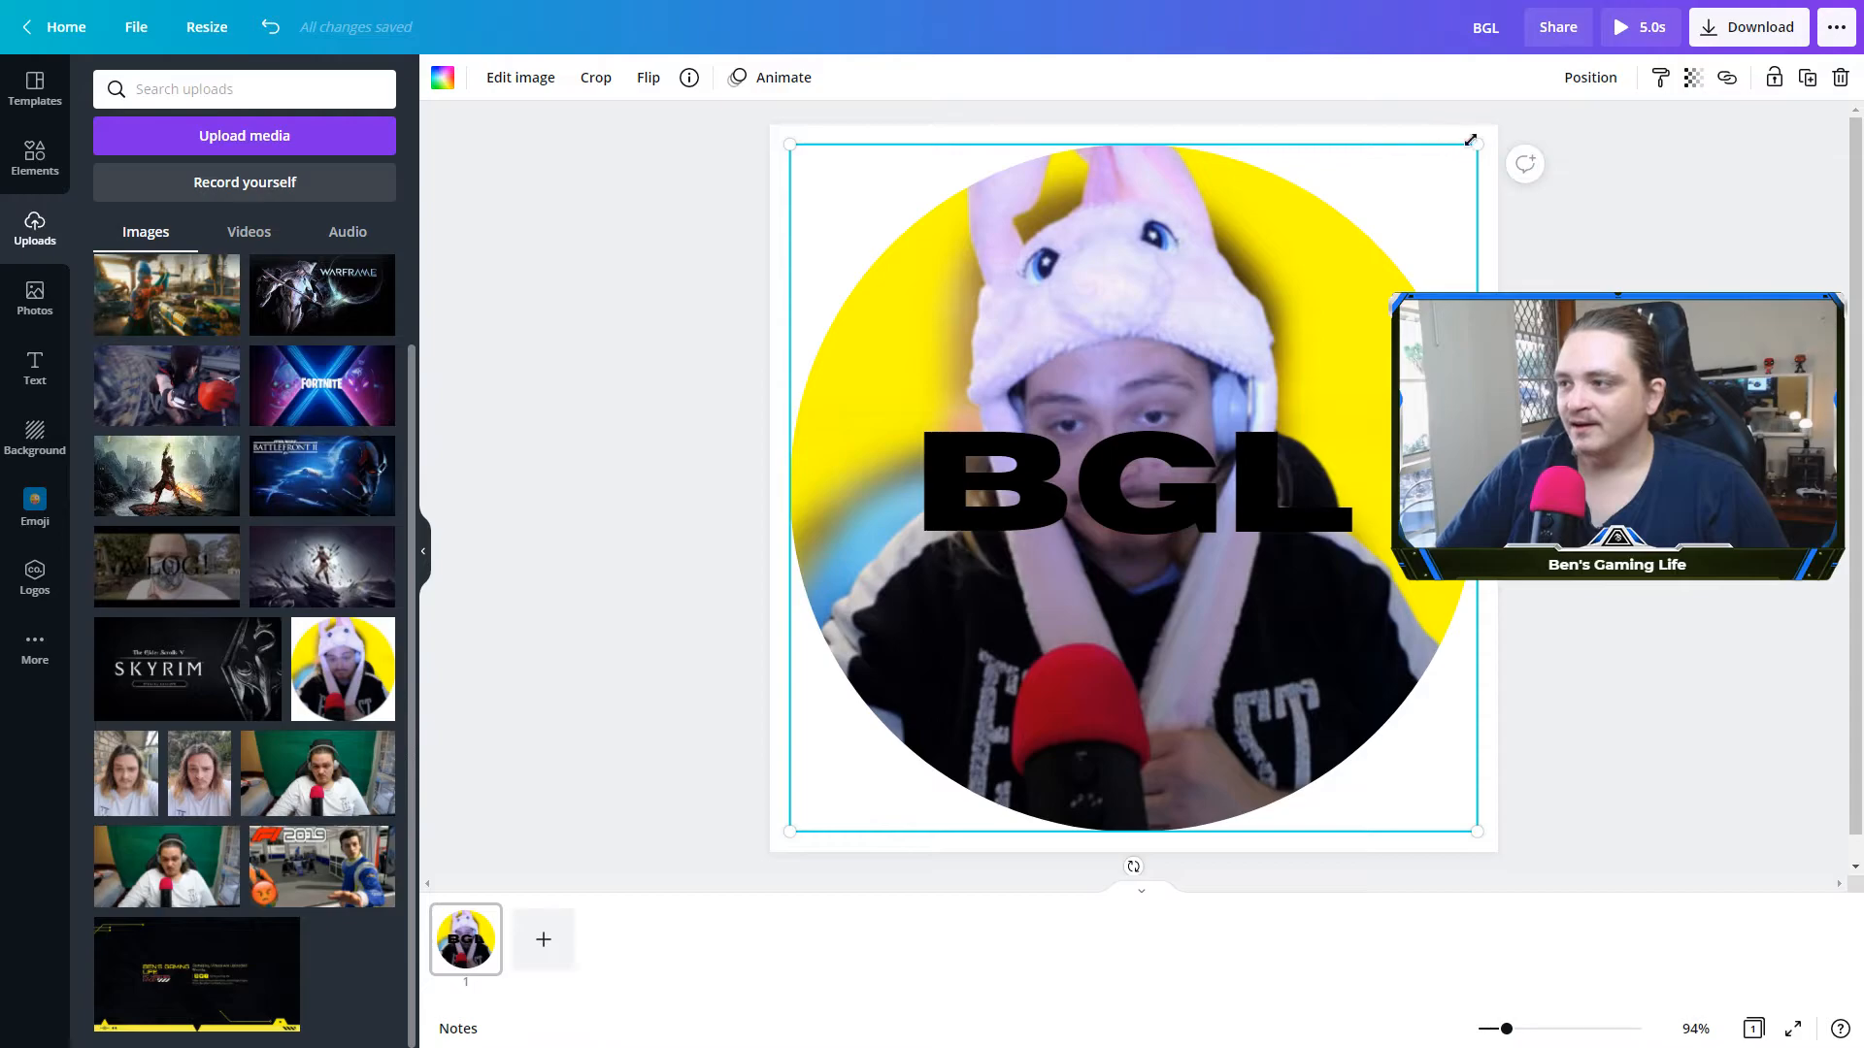
Shrink the circular photo to about four fifths of the page width and shift it up and to the right
{"action": "left_click_drag", "start_coordinate": [1473, 141], "coordinate": [1377, 249]}
{"action": "left_click_drag", "start_coordinate": [1198, 329], "coordinate": [1236, 277]}
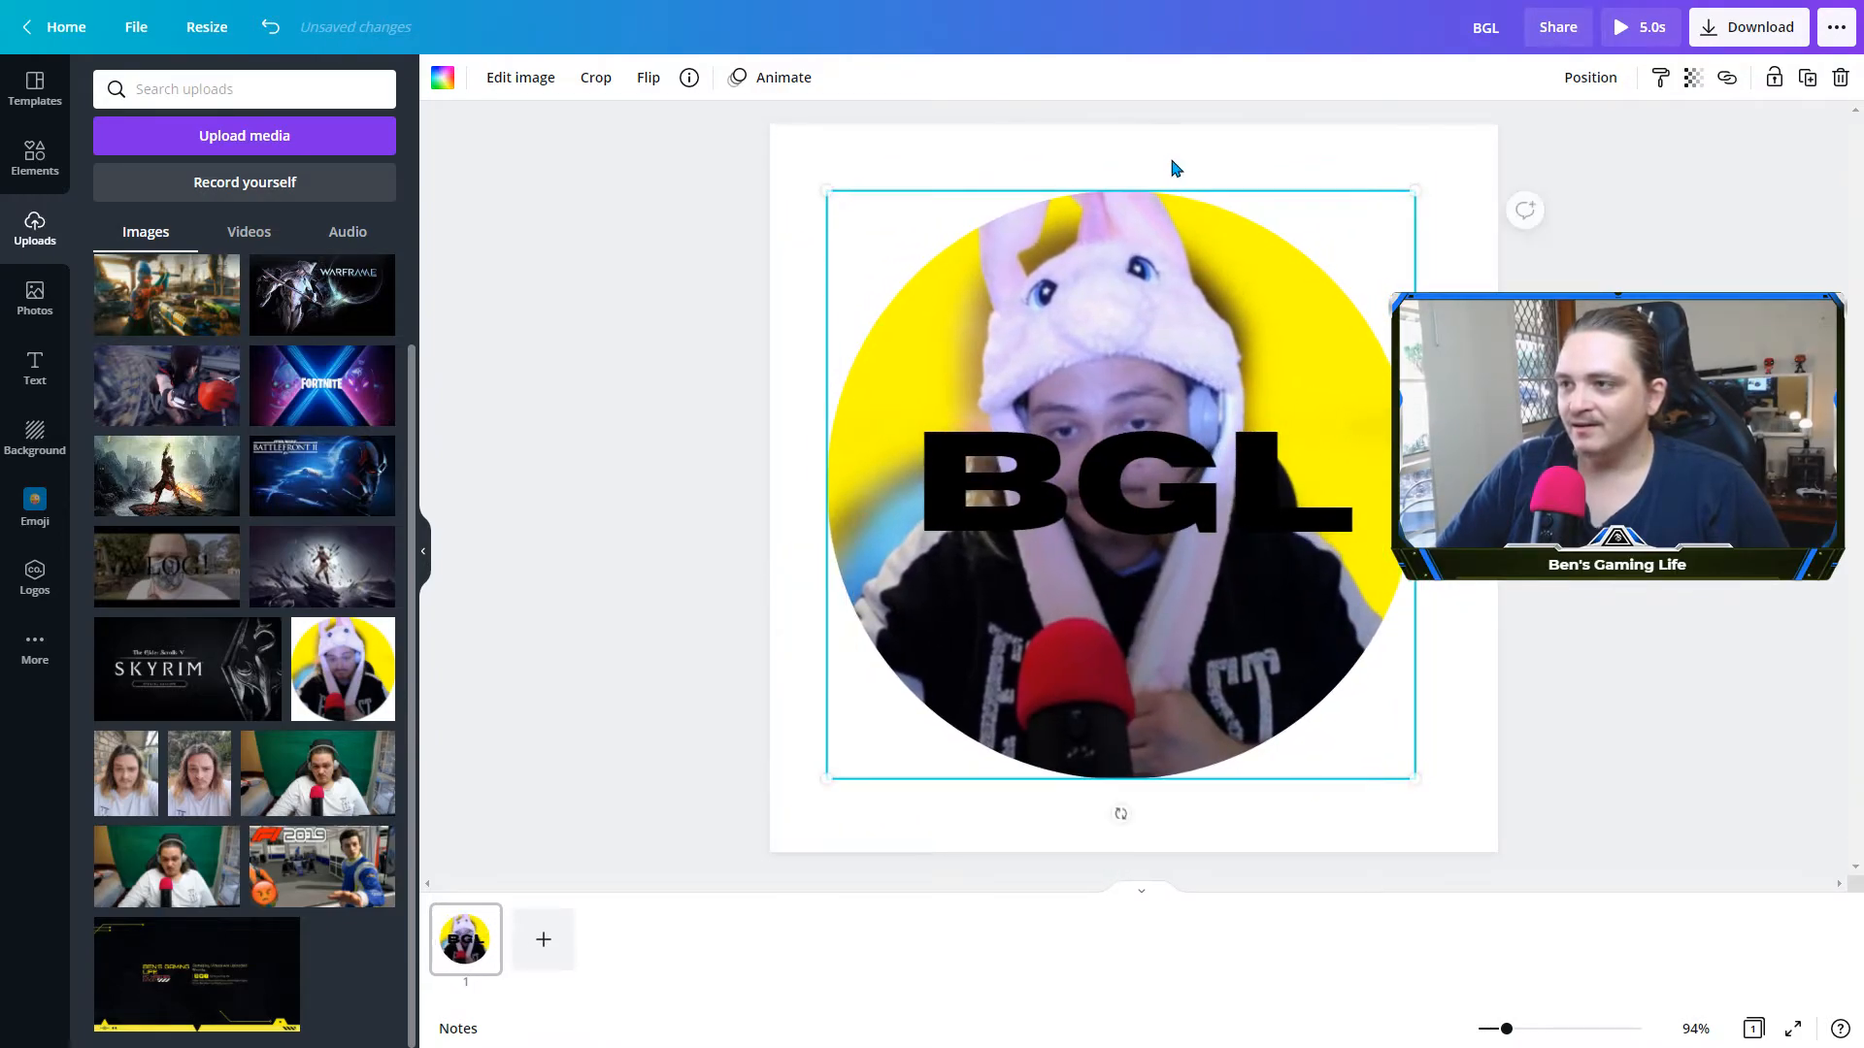
{"action": "left_click", "coordinate": [1173, 166]}
Try black and two grey shades as the page background, and set it back to white
{"action": "left_click", "coordinate": [434, 82]}
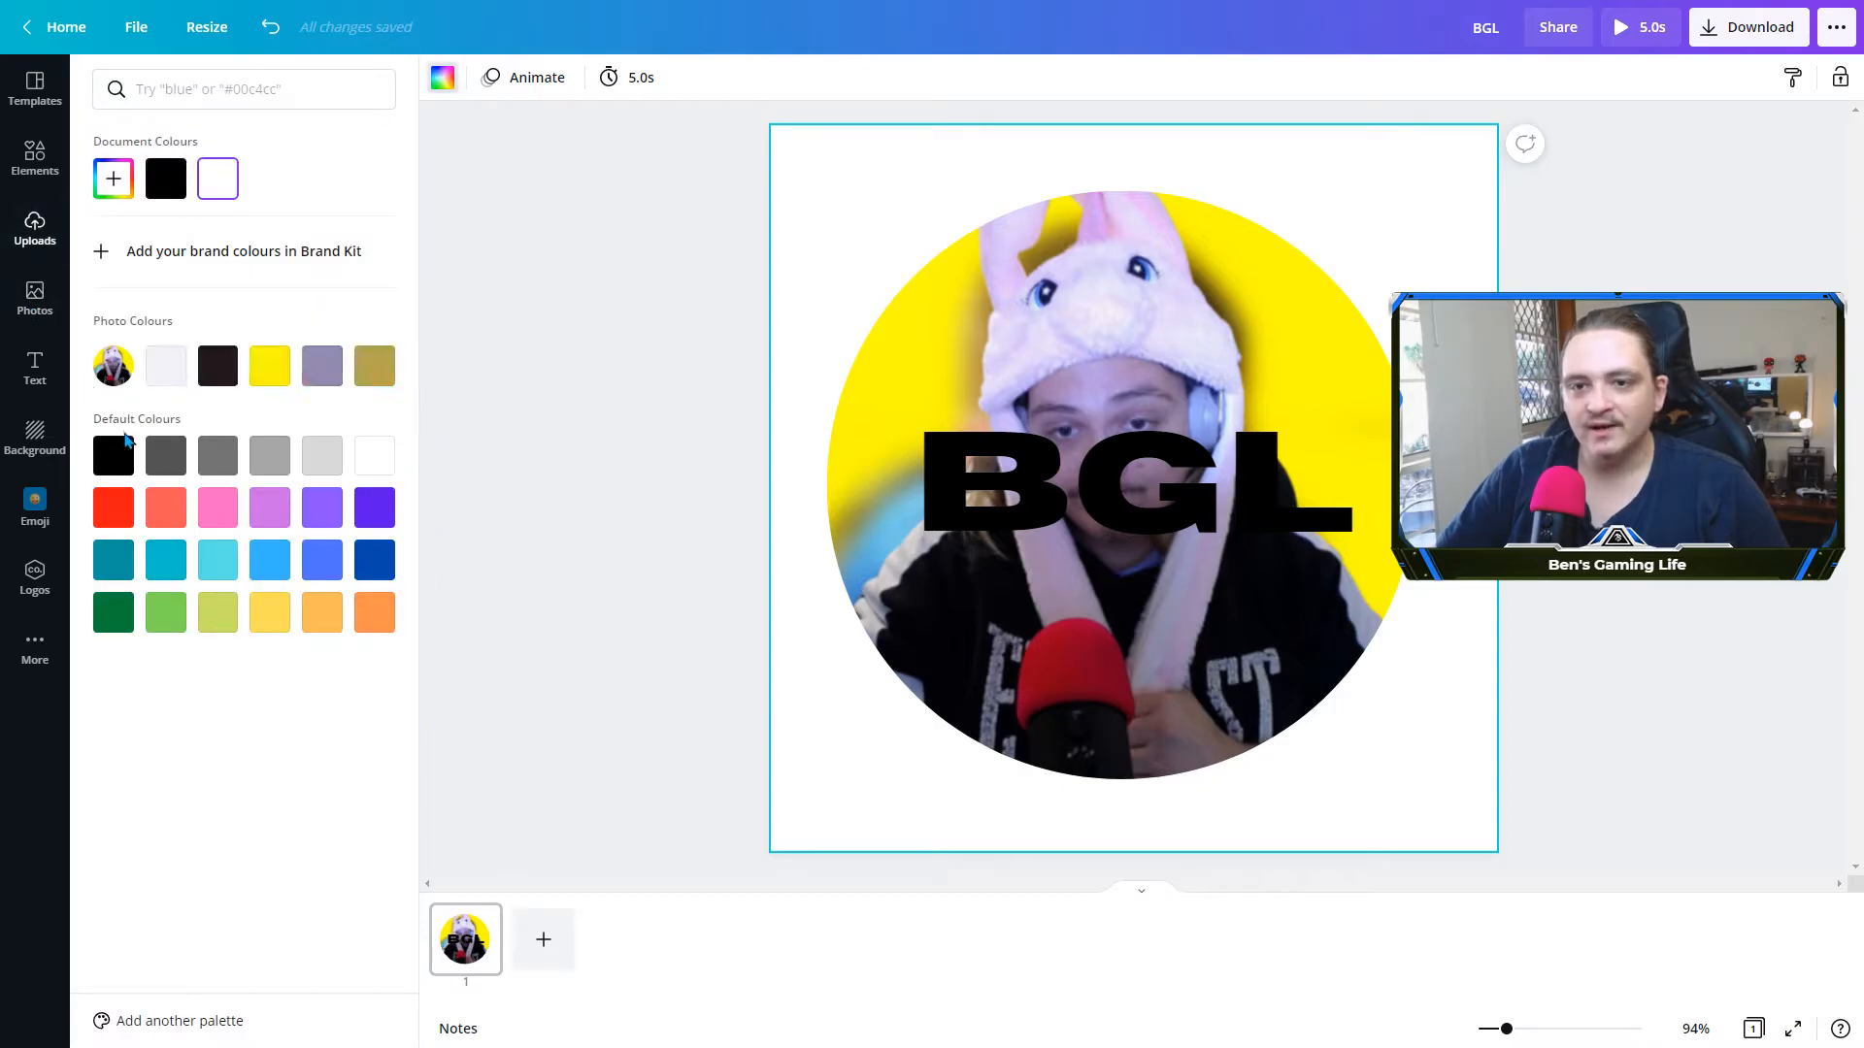
{"action": "left_click", "coordinate": [116, 455]}
{"action": "left_click", "coordinate": [230, 458]}
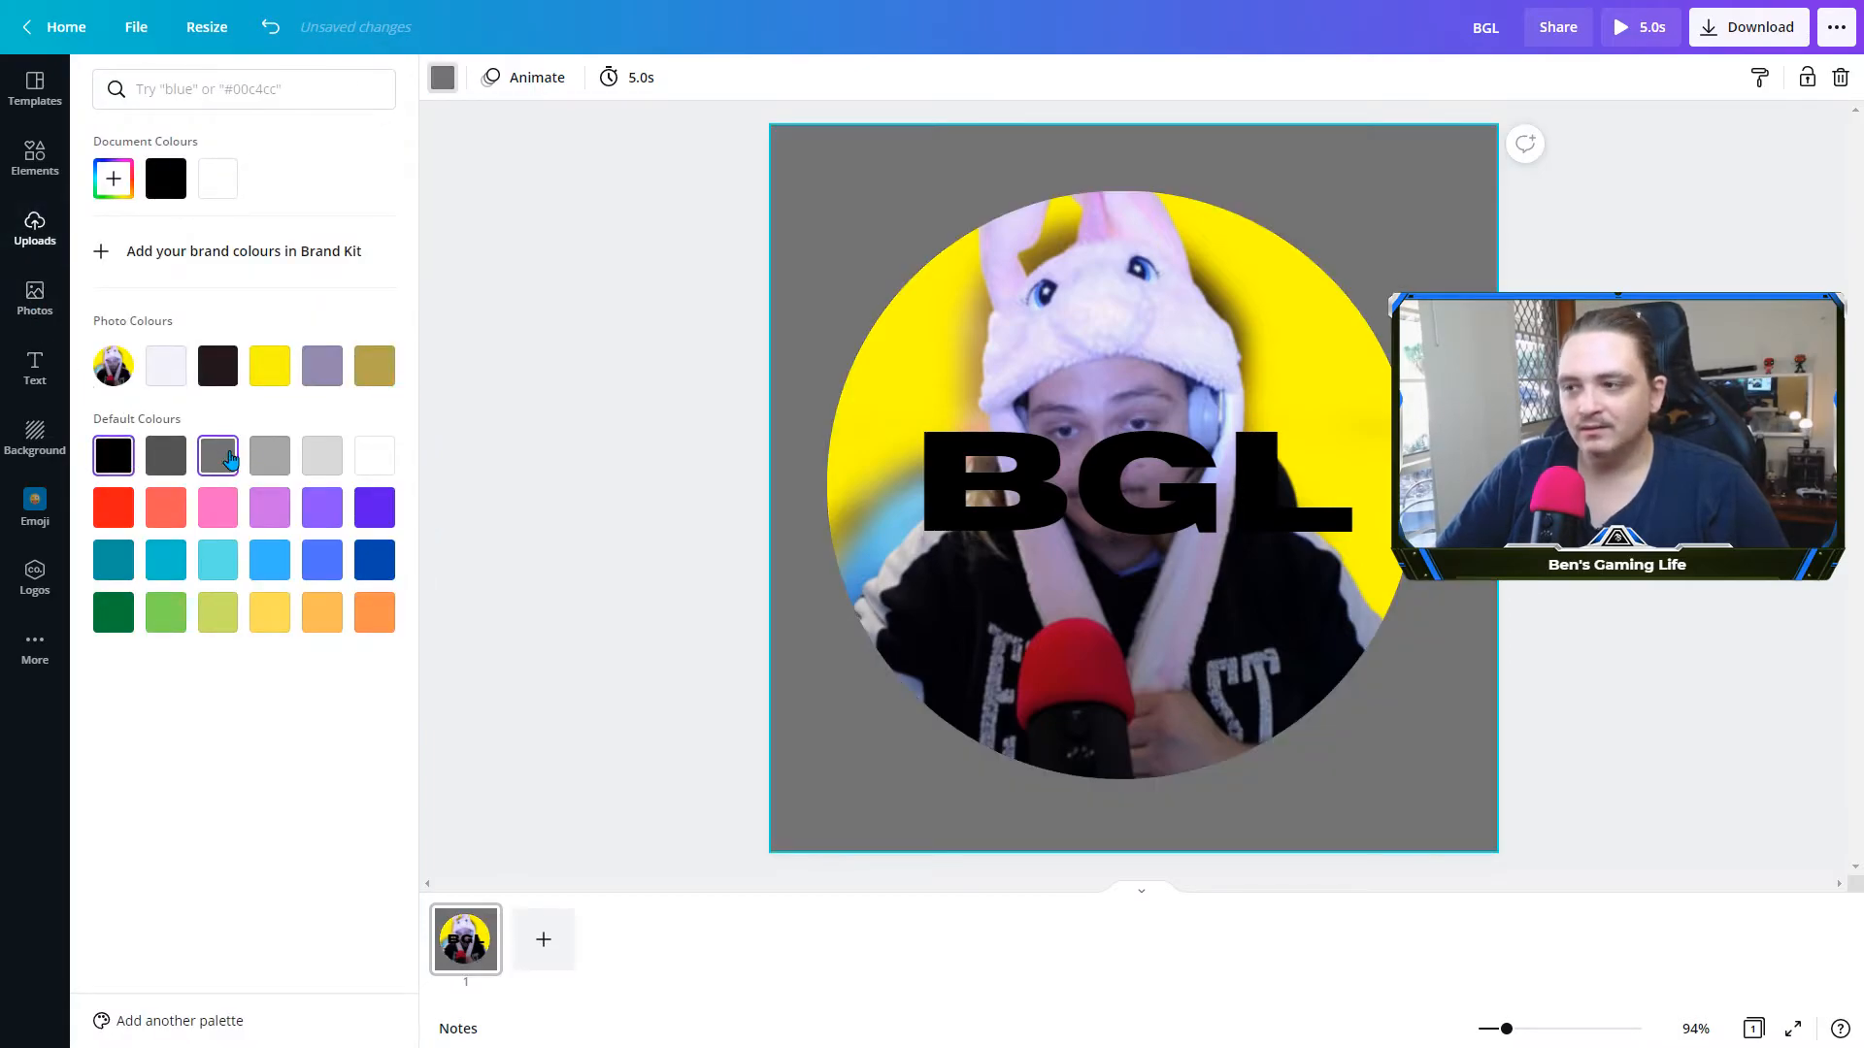
{"action": "left_click", "coordinate": [173, 462]}
{"action": "left_click", "coordinate": [370, 457]}
{"action": "left_click", "coordinate": [1285, 309]}
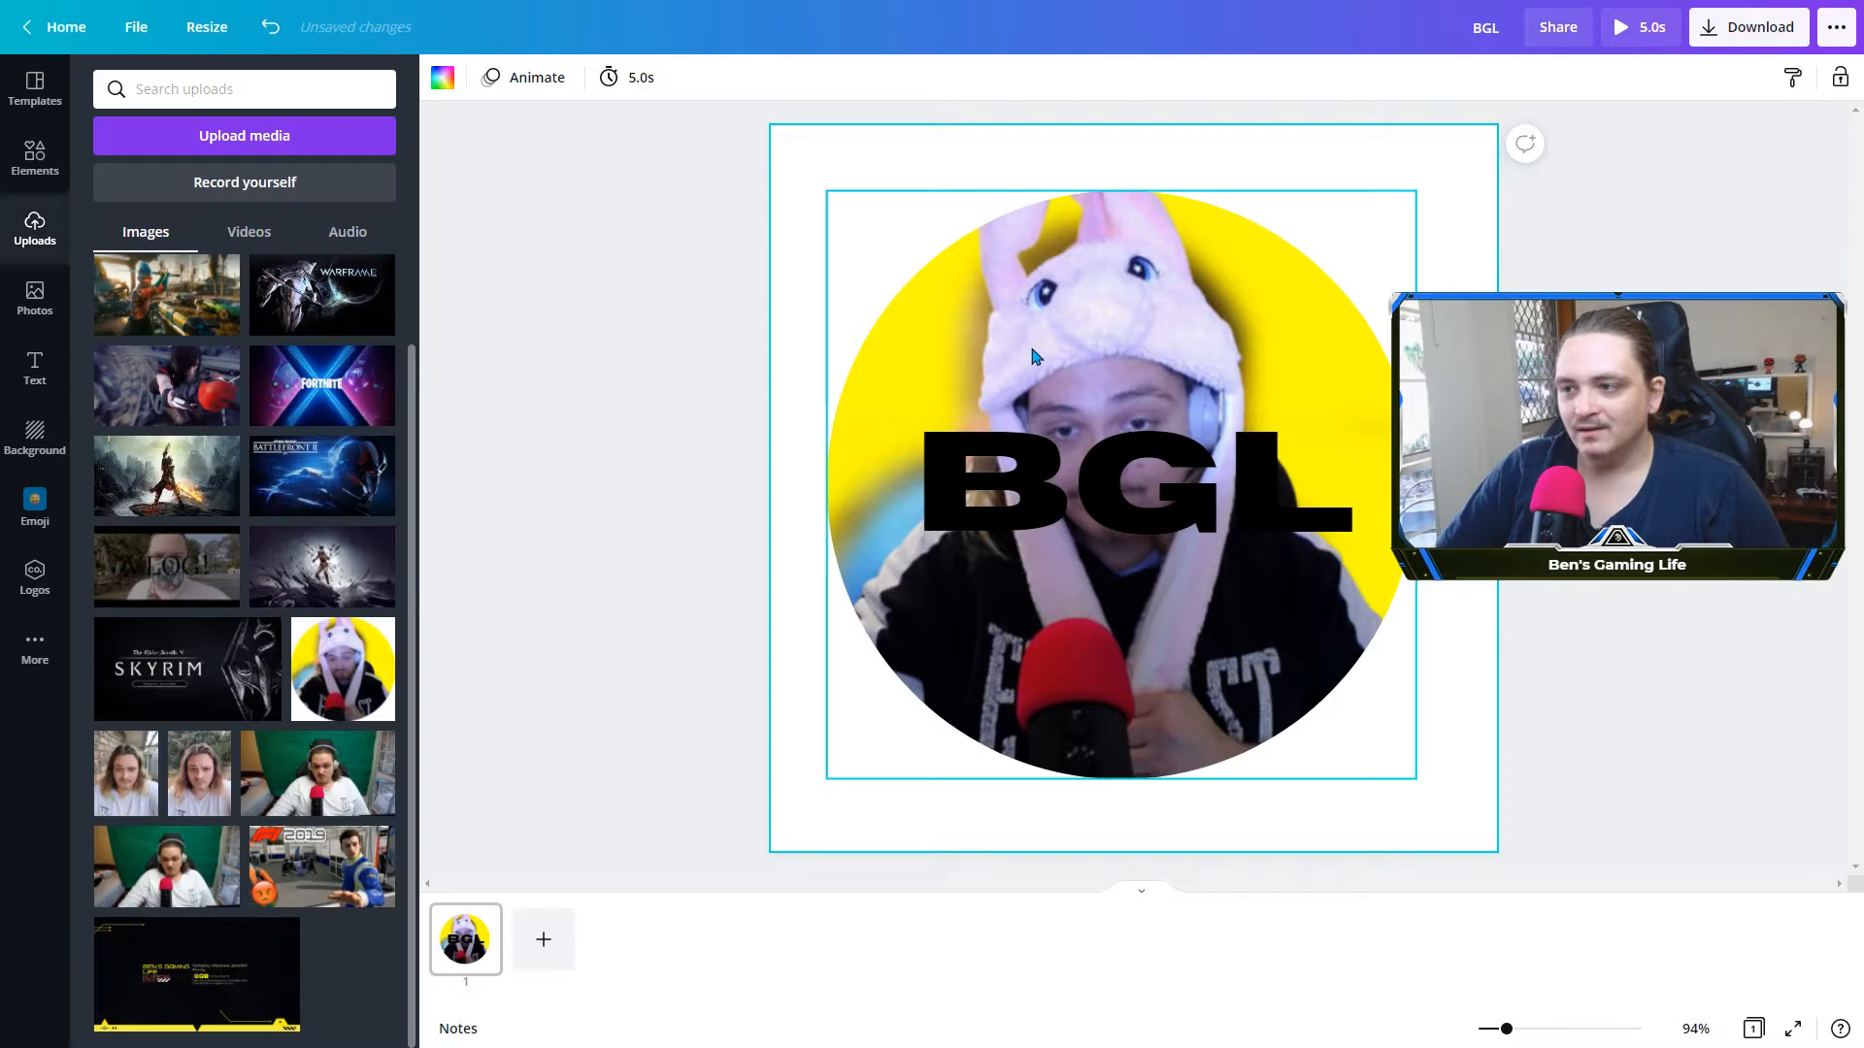
Resize the circular photo to about nine tenths of the page width and centre it on the page
{"action": "left_click_drag", "start_coordinate": [1419, 196], "coordinate": [1326, 326]}
{"action": "left_click_drag", "start_coordinate": [1514, 117], "coordinate": [1718, 2]}
{"action": "left_click_drag", "start_coordinate": [1402, 256], "coordinate": [1355, 333]}
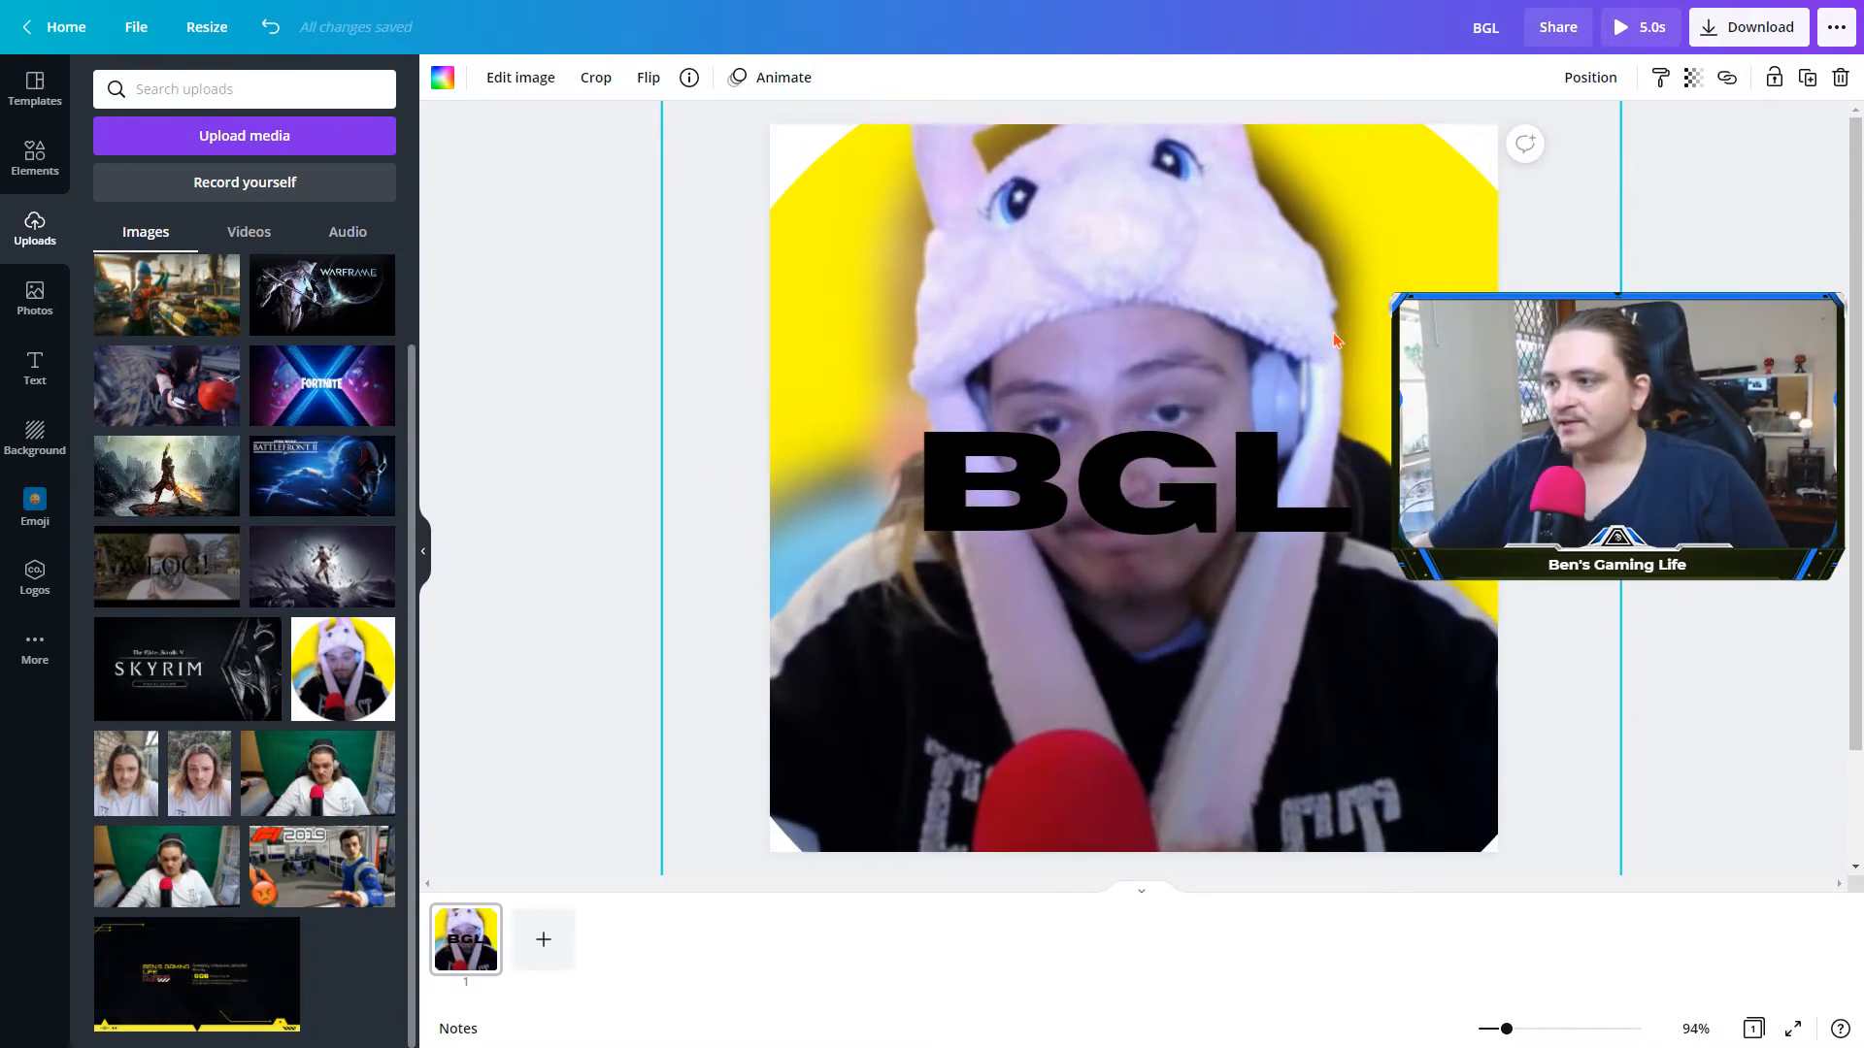
{"action": "left_click_drag", "start_coordinate": [1360, 251], "coordinate": [1366, 503]}
{"action": "left_click_drag", "start_coordinate": [1628, 286], "coordinate": [1153, 396]}
{"action": "left_click_drag", "start_coordinate": [1118, 707], "coordinate": [1350, 300]}
{"action": "left_click", "coordinate": [1565, 349]}
Move the BGL text to the lower part of the circular photo and recolour it white
{"action": "left_click_drag", "start_coordinate": [1220, 476], "coordinate": [1215, 625]}
{"action": "double_click", "coordinate": [1220, 663]}
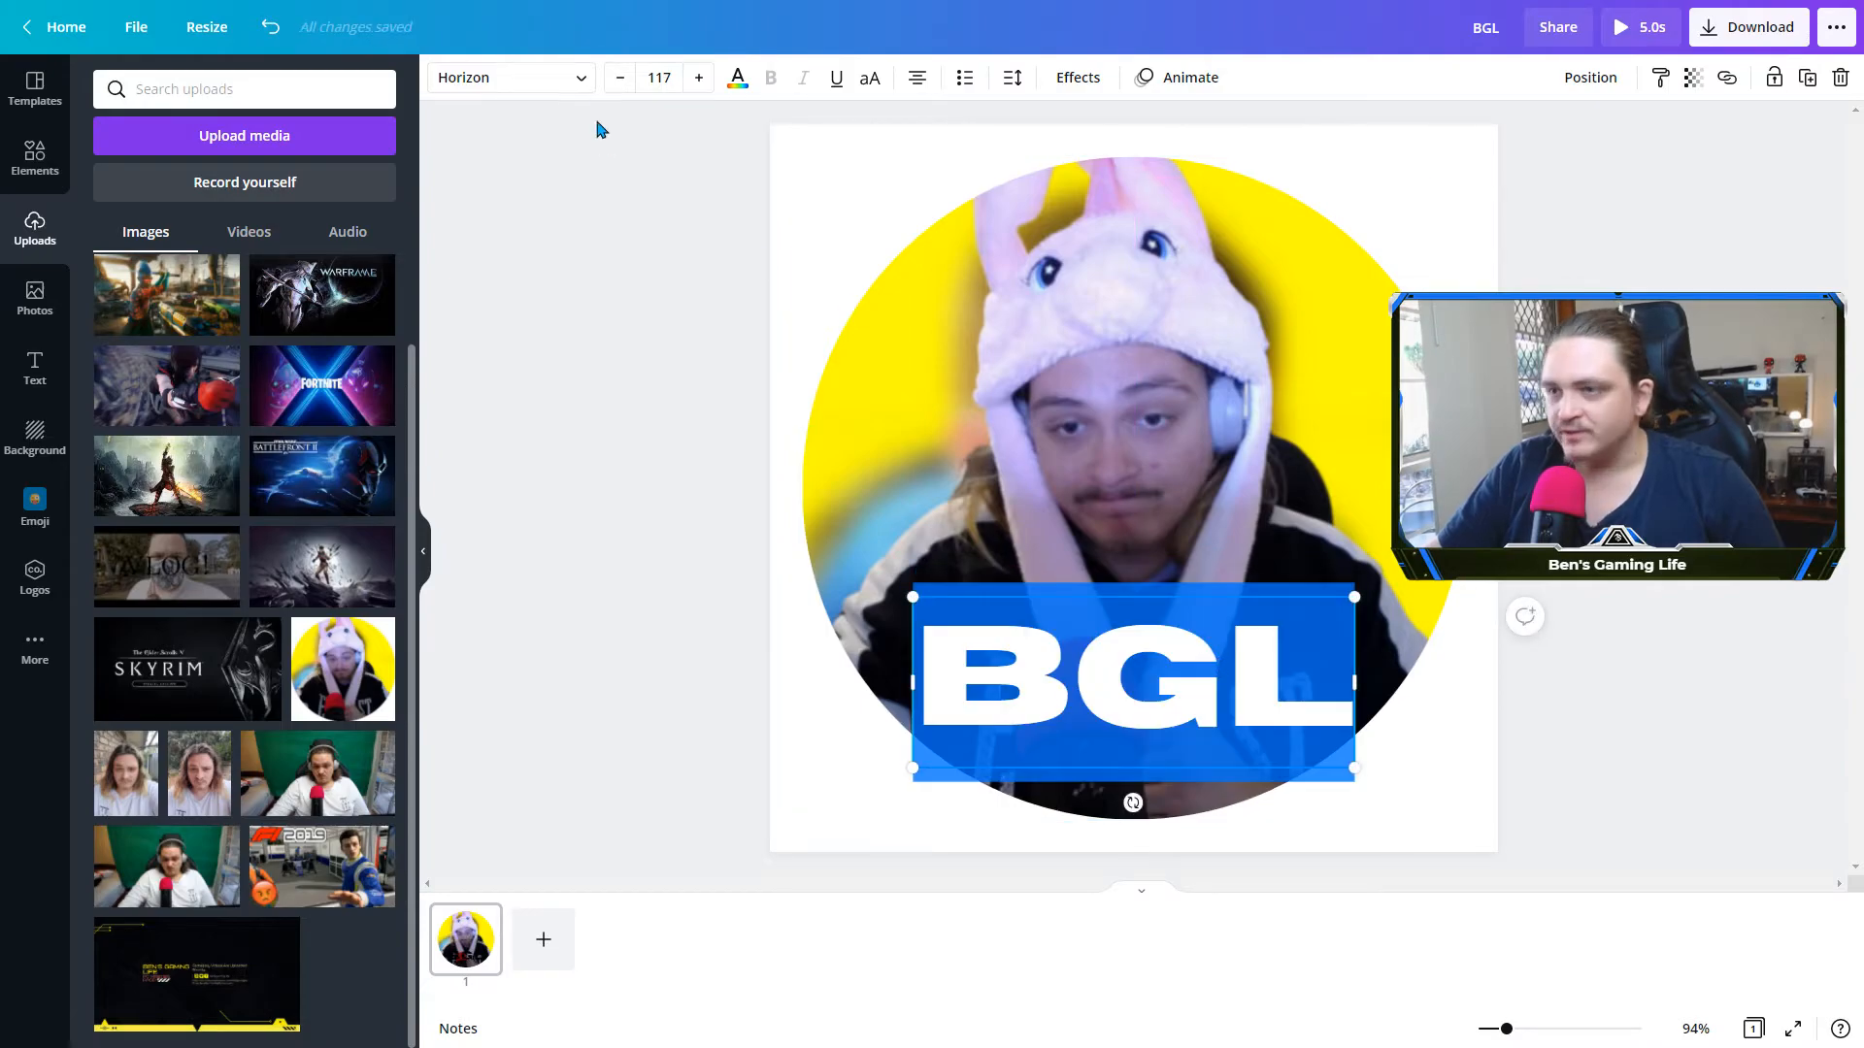
{"action": "left_click", "coordinate": [738, 78]}
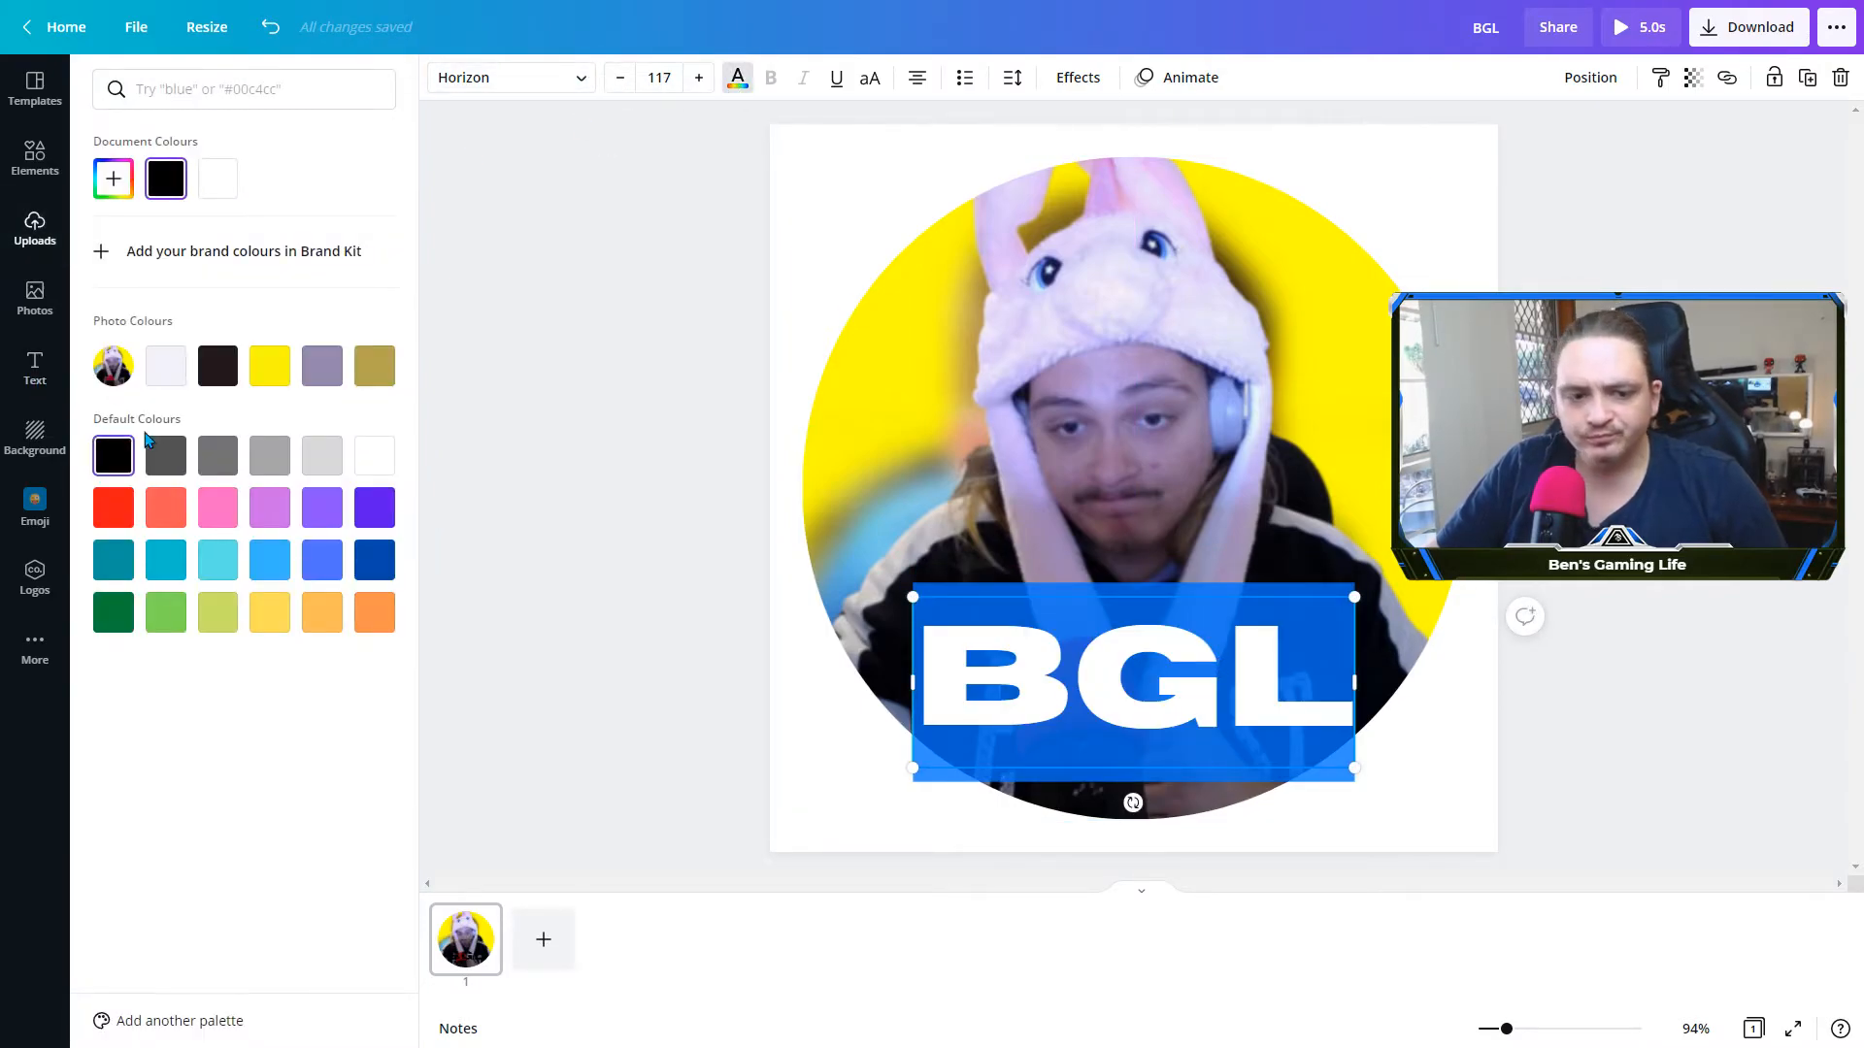
{"action": "left_click", "coordinate": [374, 455]}
{"action": "left_click", "coordinate": [553, 420]}
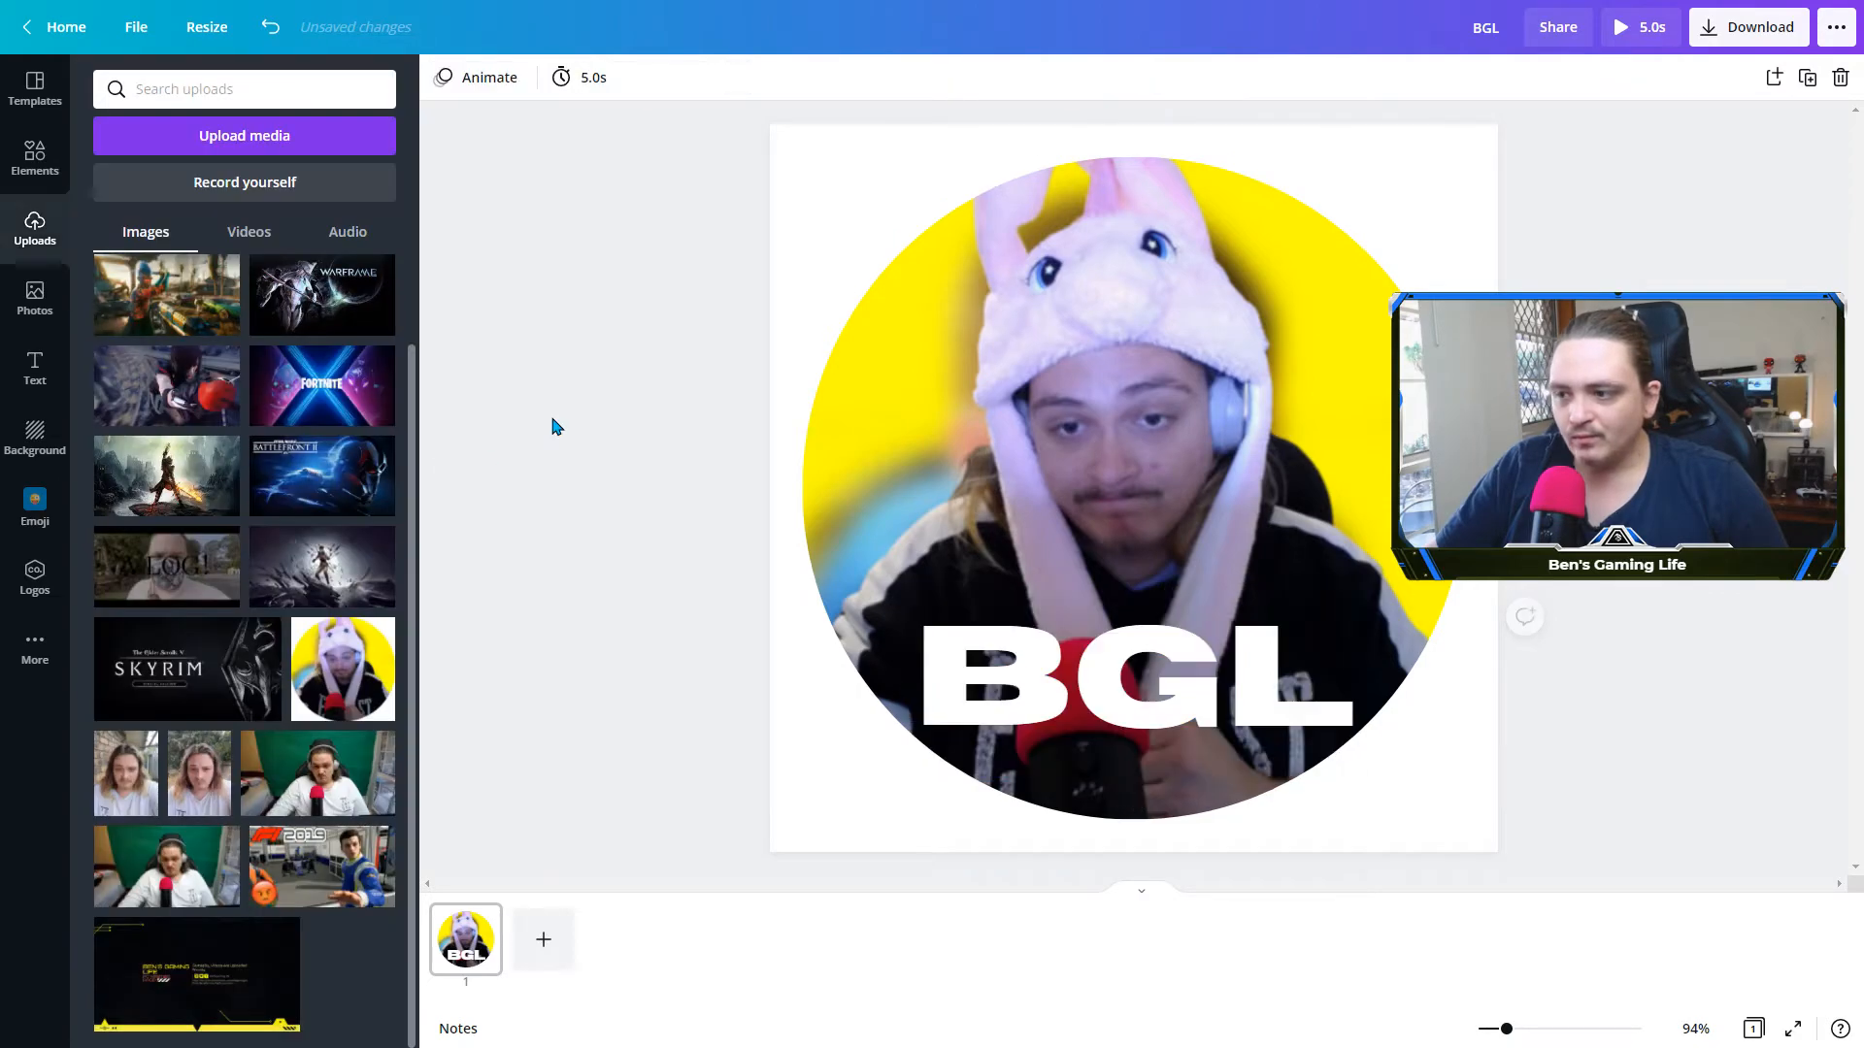
{"action": "left_click_drag", "start_coordinate": [1124, 679], "coordinate": [1126, 670]}
{"action": "left_click", "coordinate": [1599, 580]}
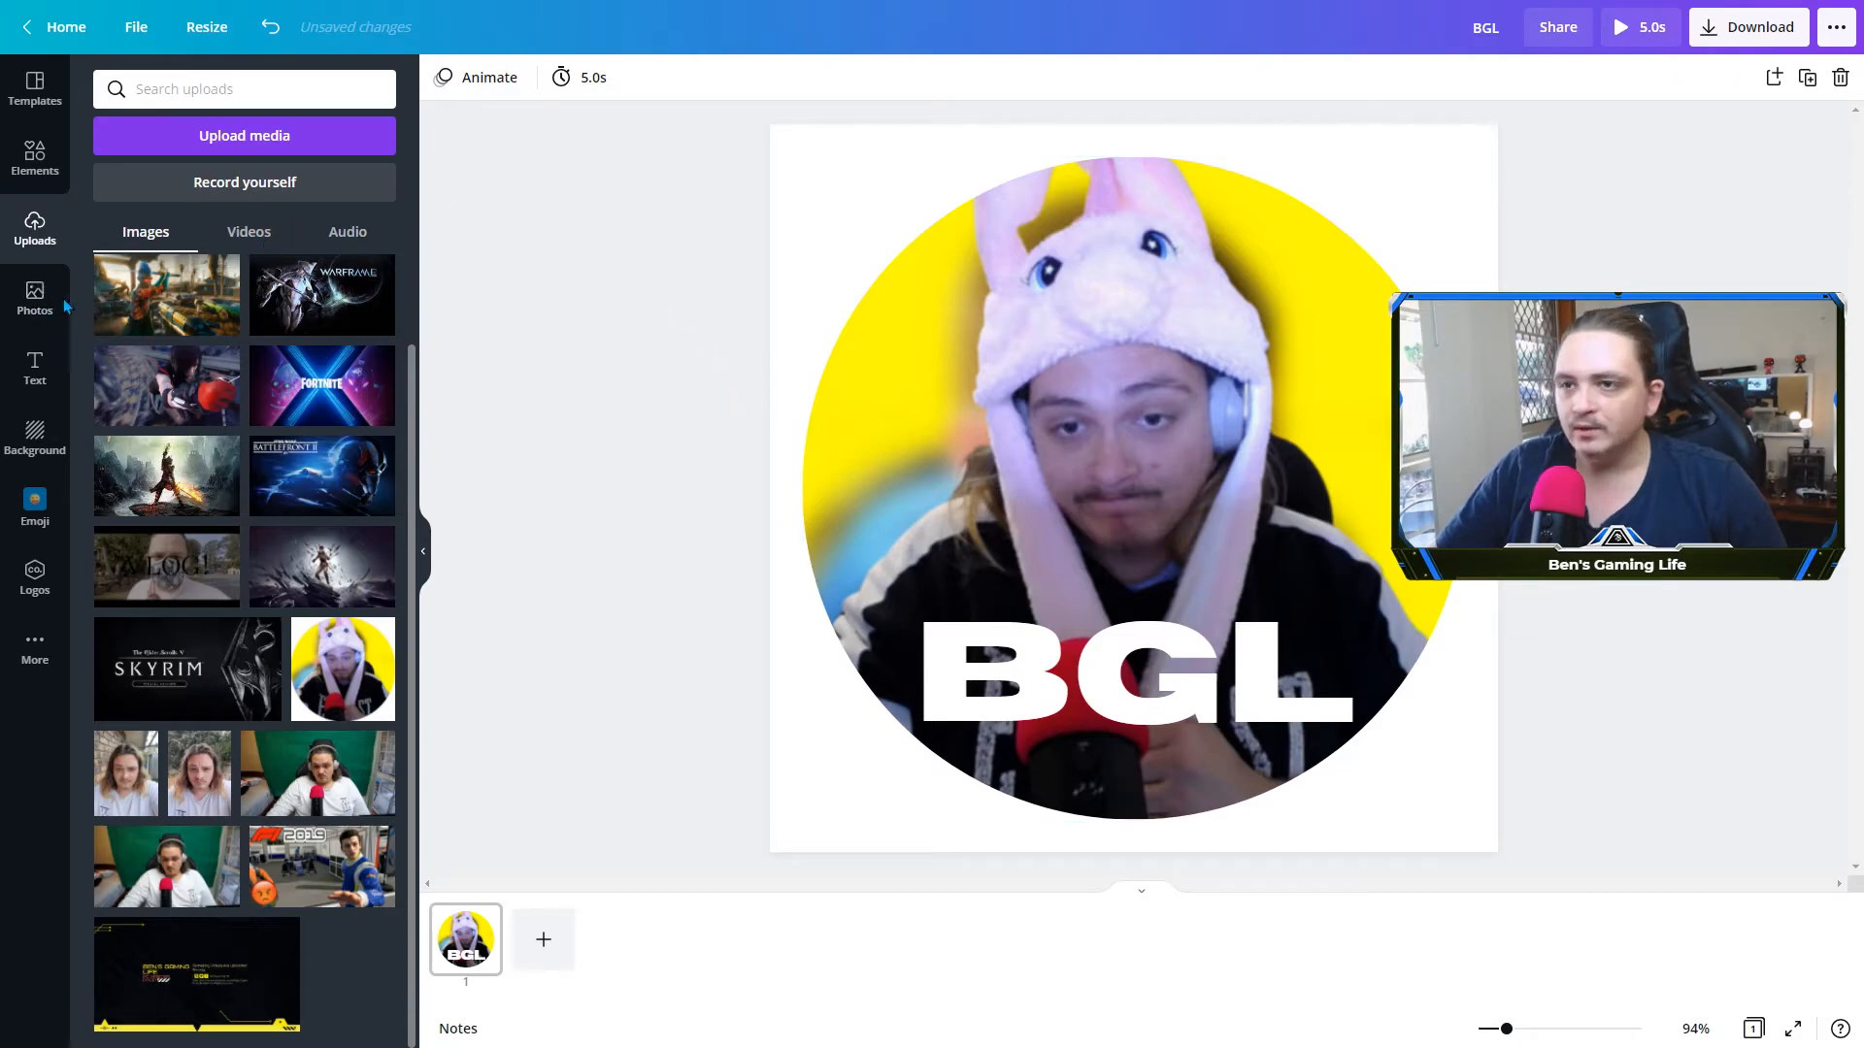
Browse the Lines & Shapes elements and add the bordered square to the page
{"action": "left_click", "coordinate": [35, 156]}
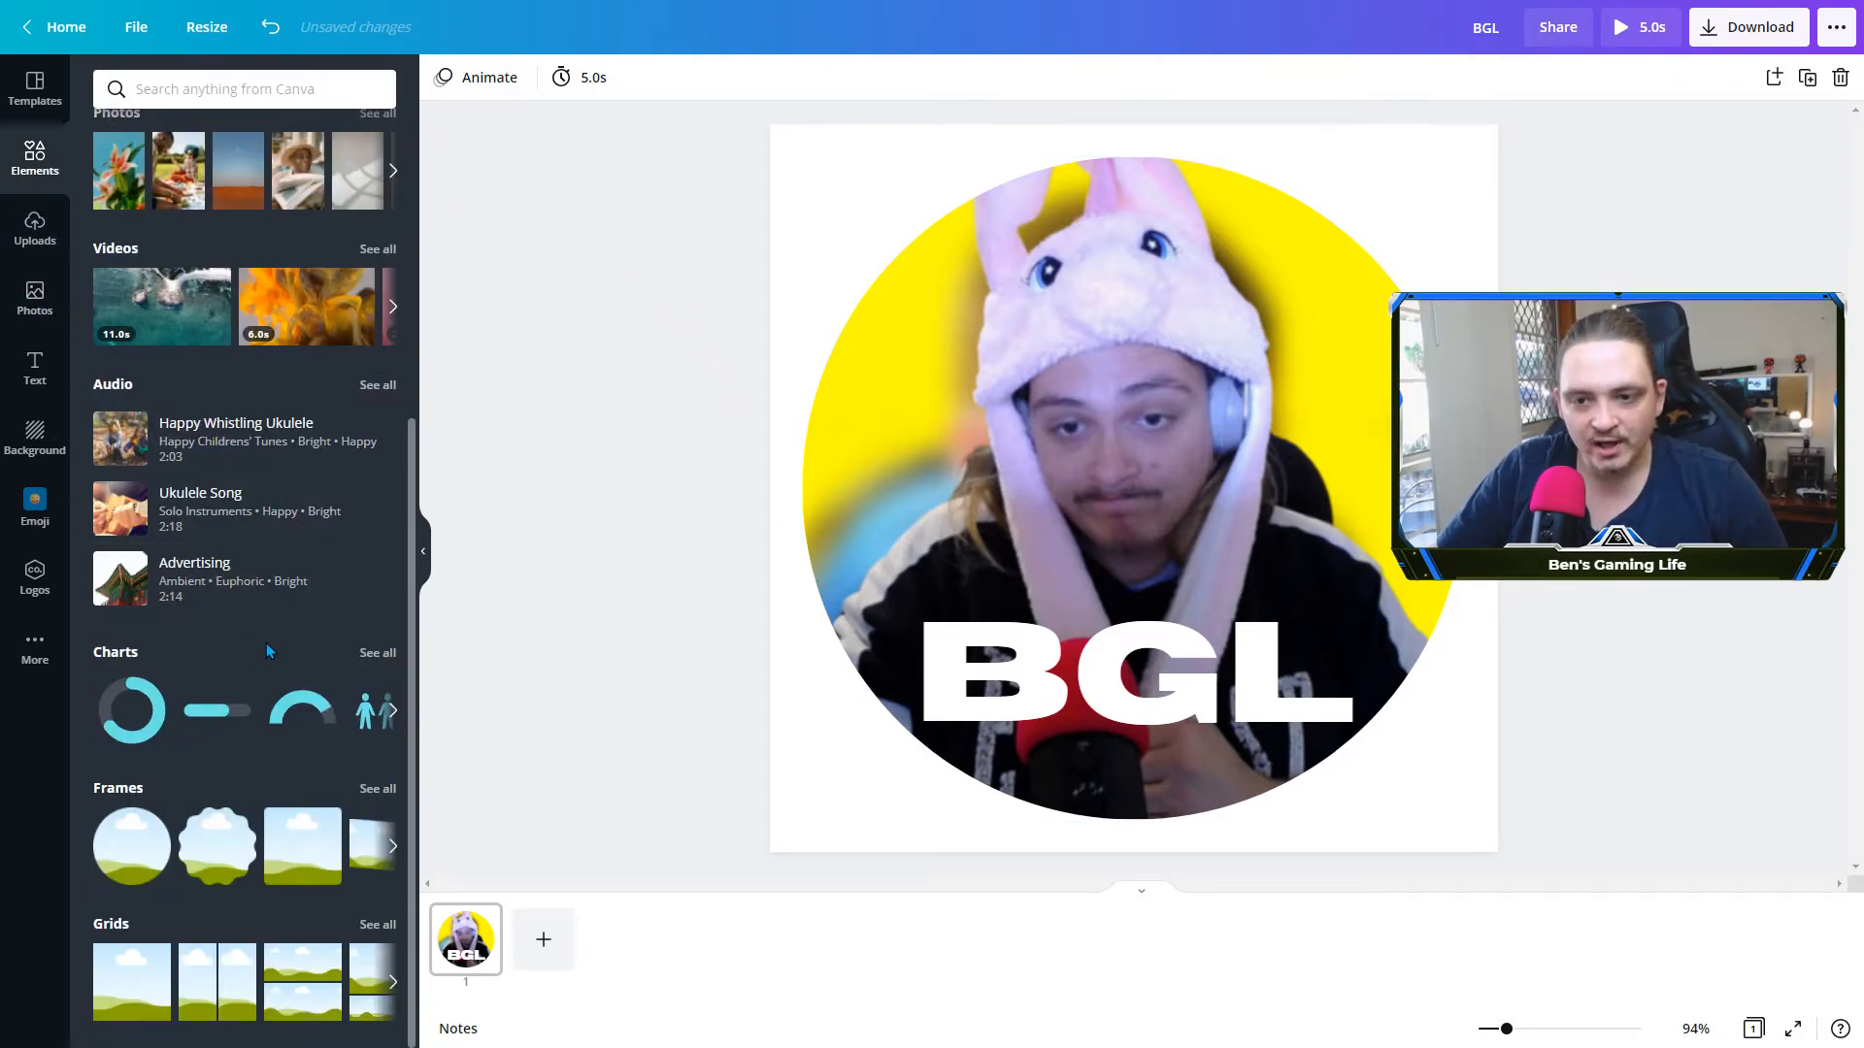
{"action": "scroll", "coordinate": [276, 382], "scroll_direction": "up", "scroll_amount": 5}
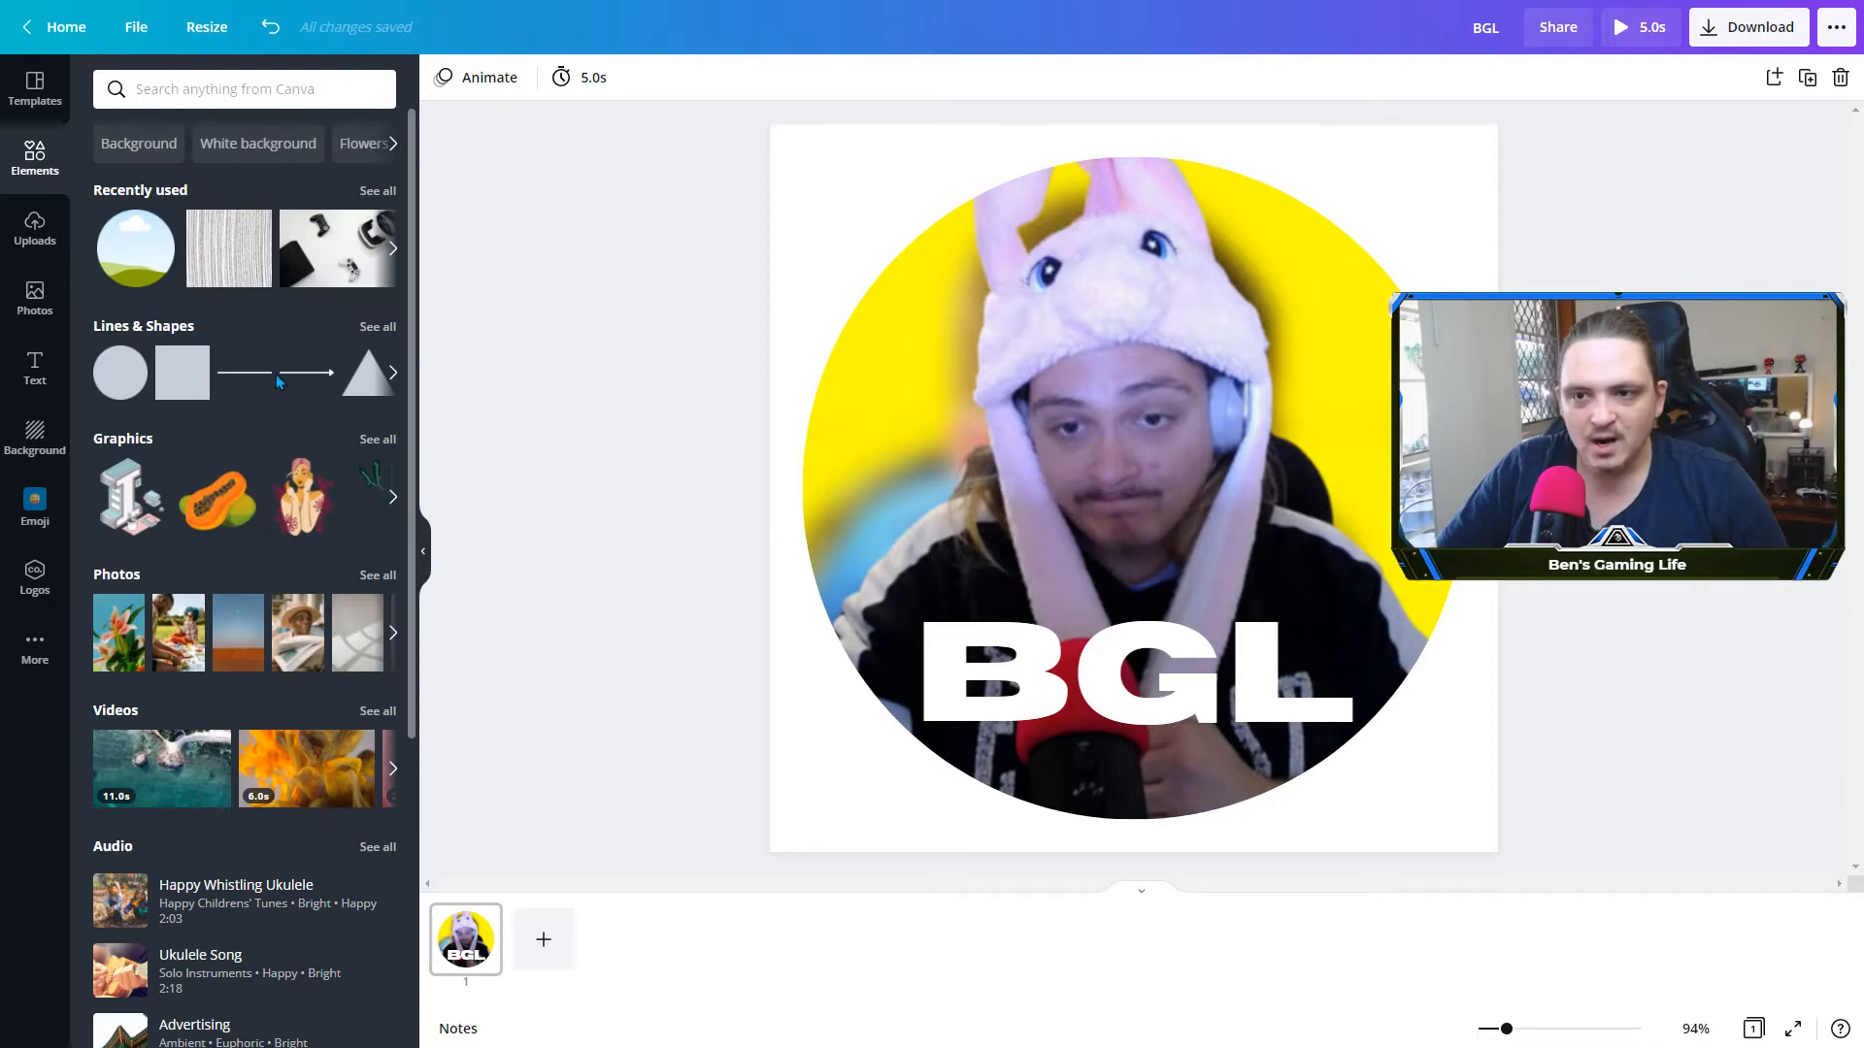
{"action": "left_click", "coordinate": [378, 326]}
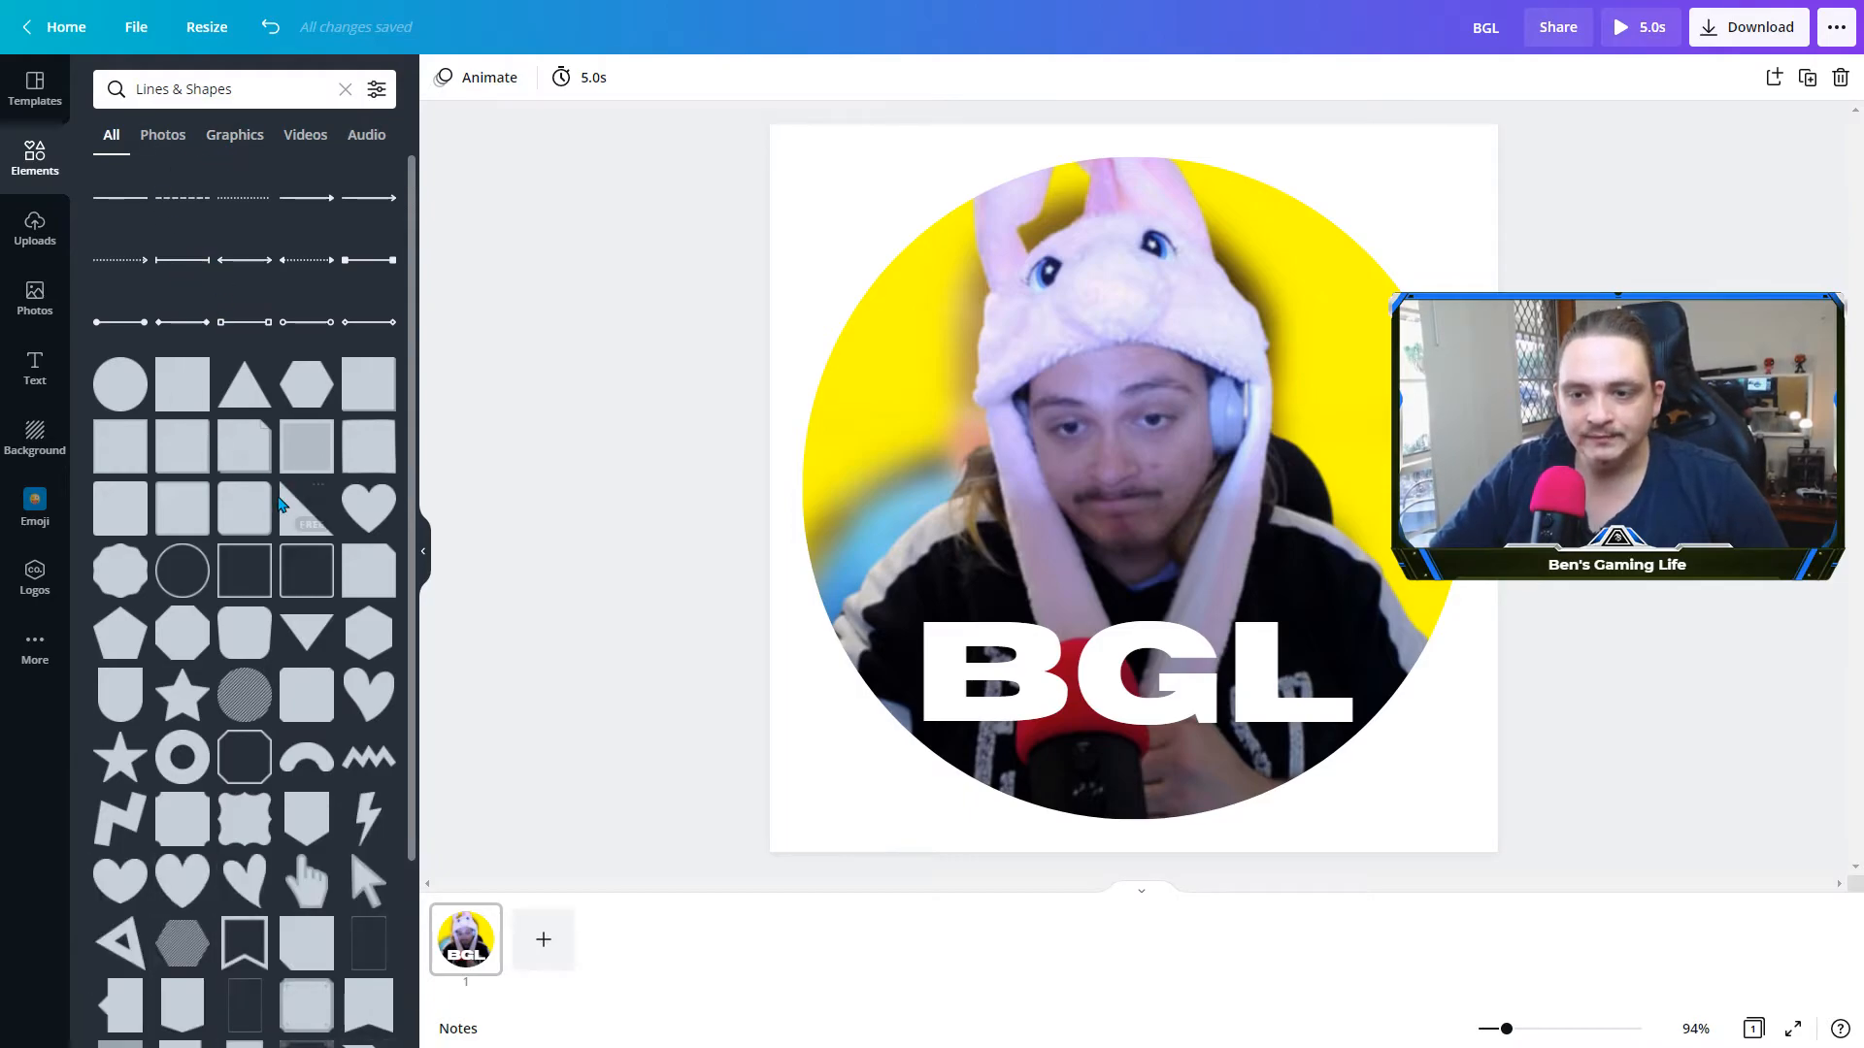
{"action": "scroll", "coordinate": [252, 447], "scroll_direction": "down", "scroll_amount": 7}
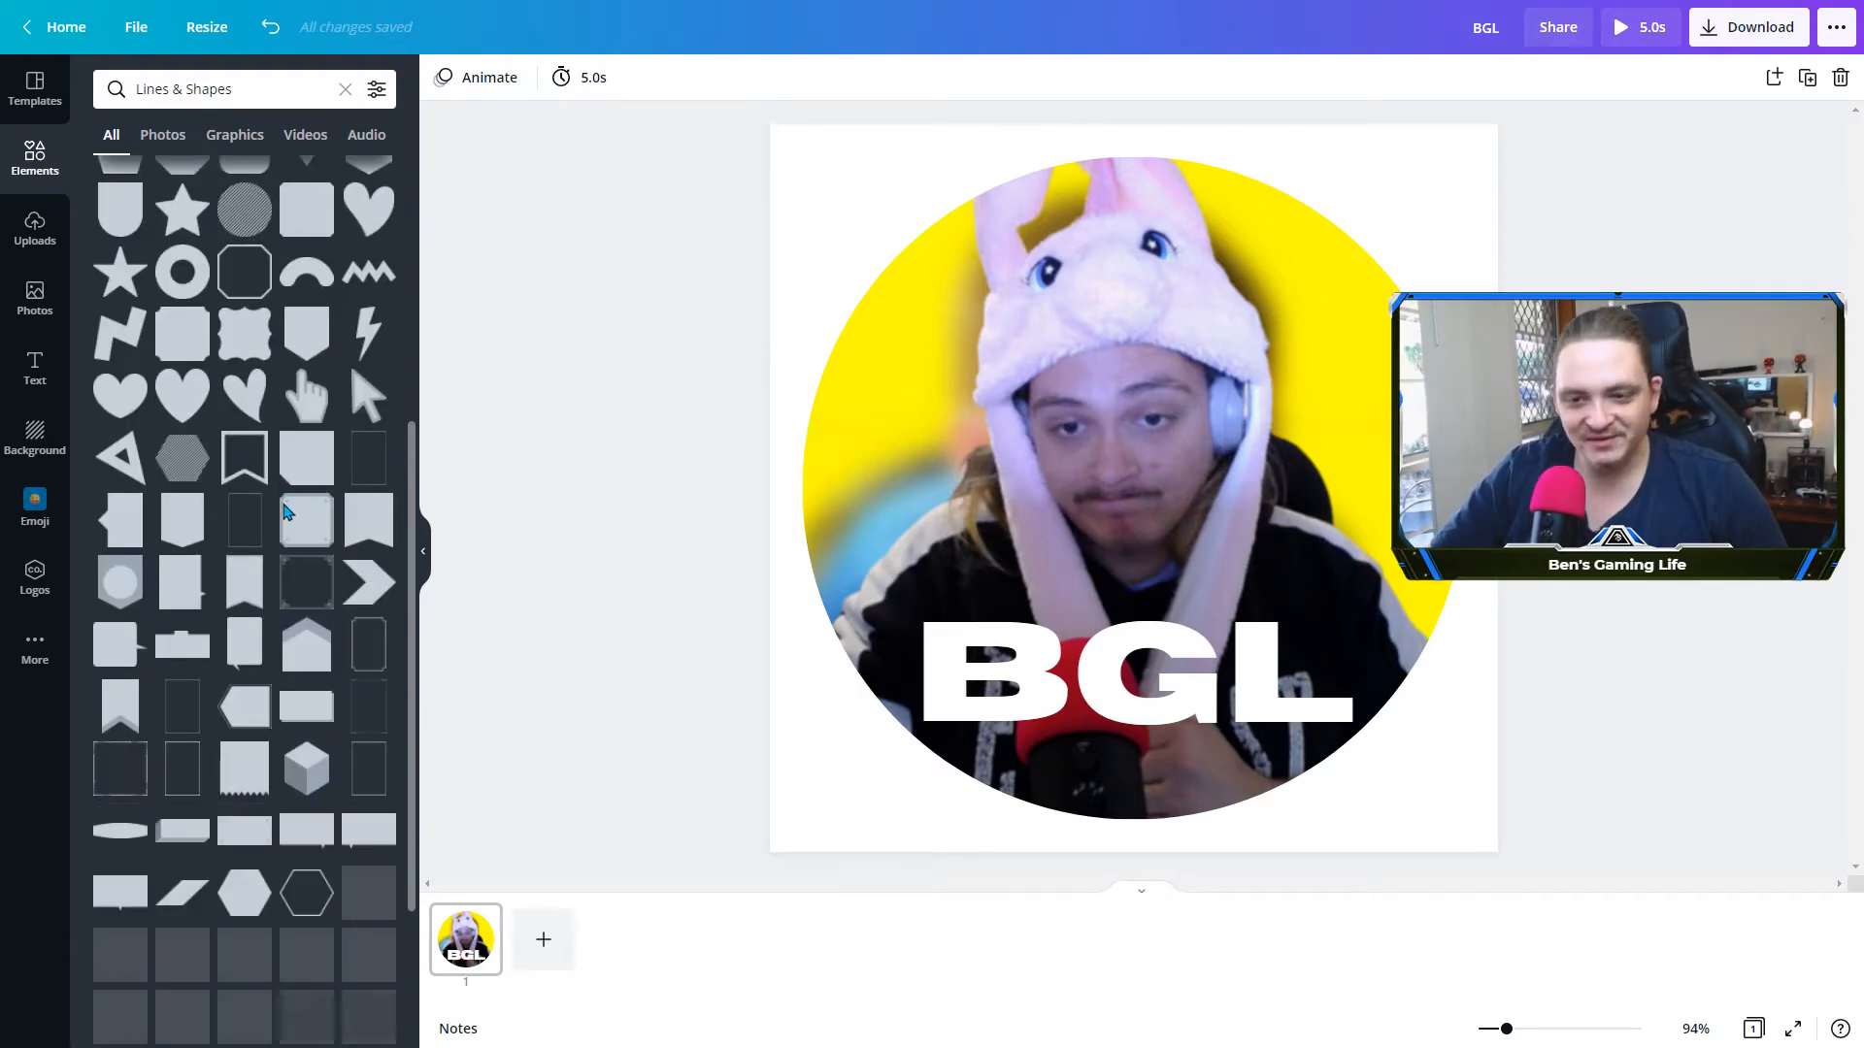
{"action": "scroll", "coordinate": [283, 574], "scroll_direction": "down", "scroll_amount": 3}
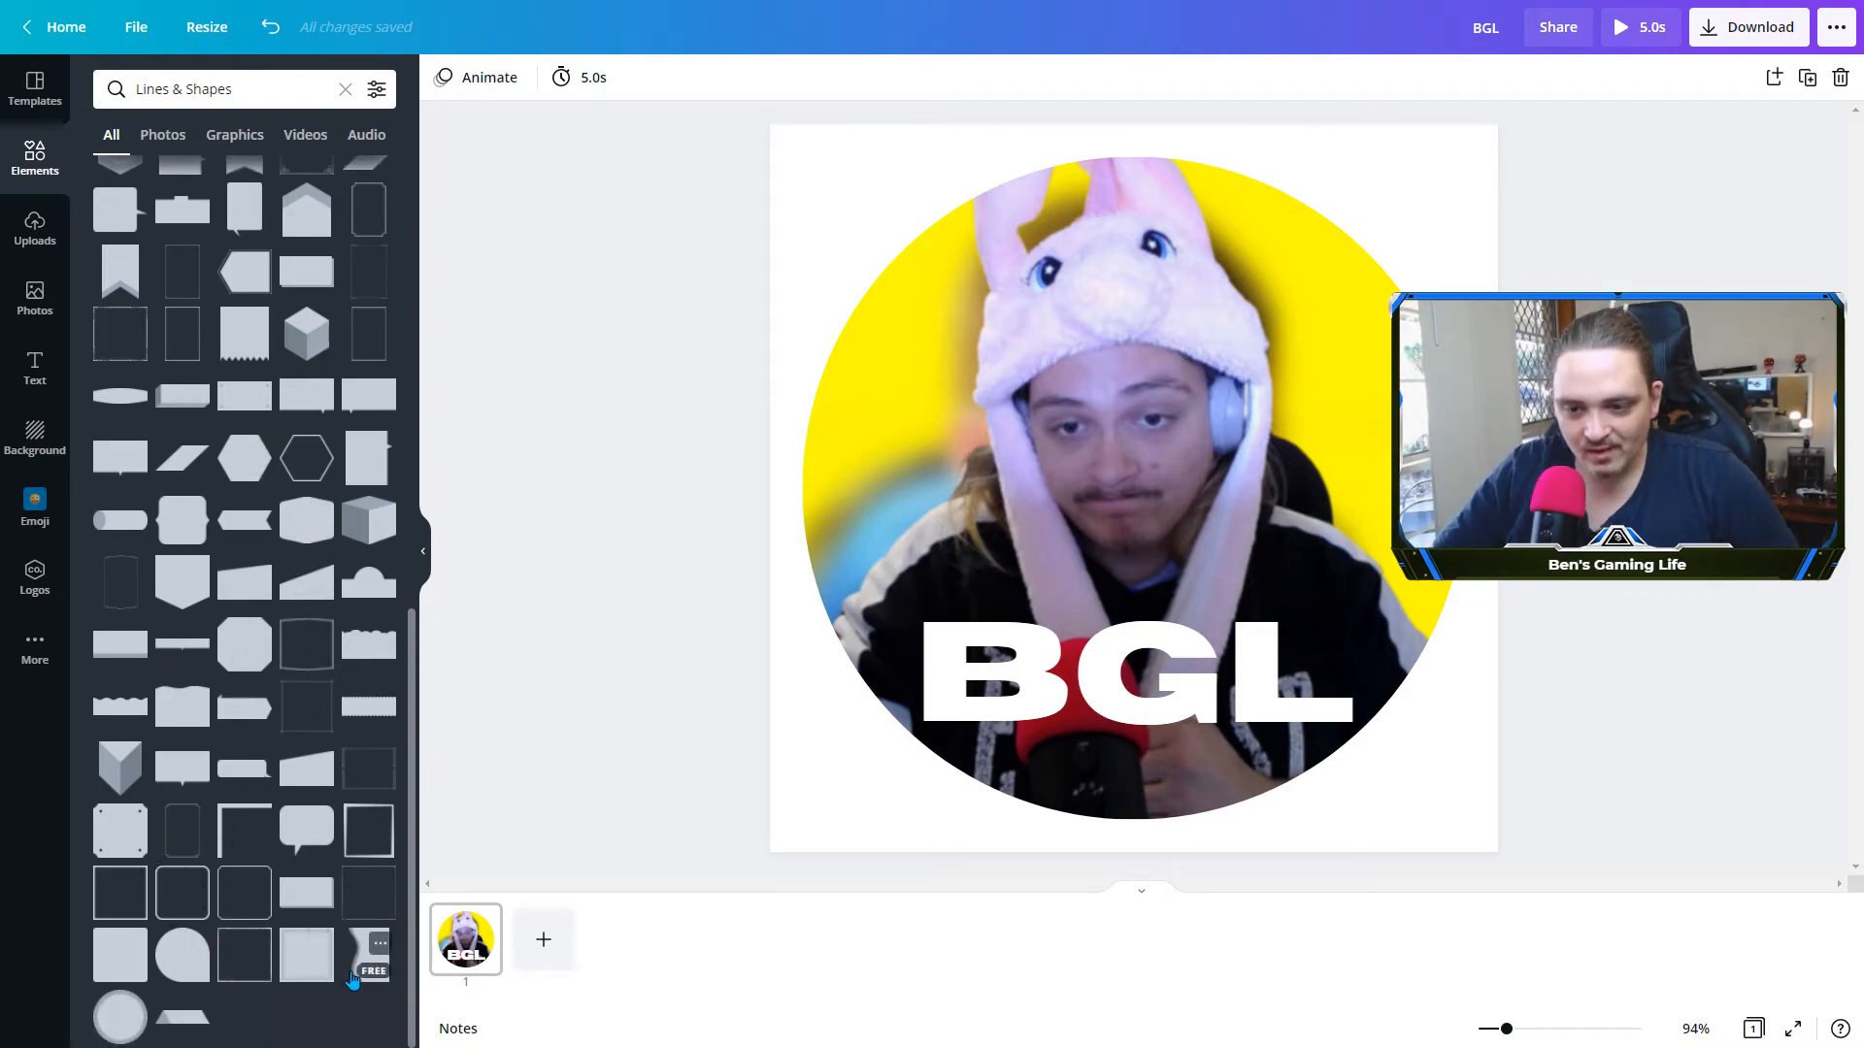
{"action": "scroll", "coordinate": [254, 738], "scroll_direction": "up", "scroll_amount": 5}
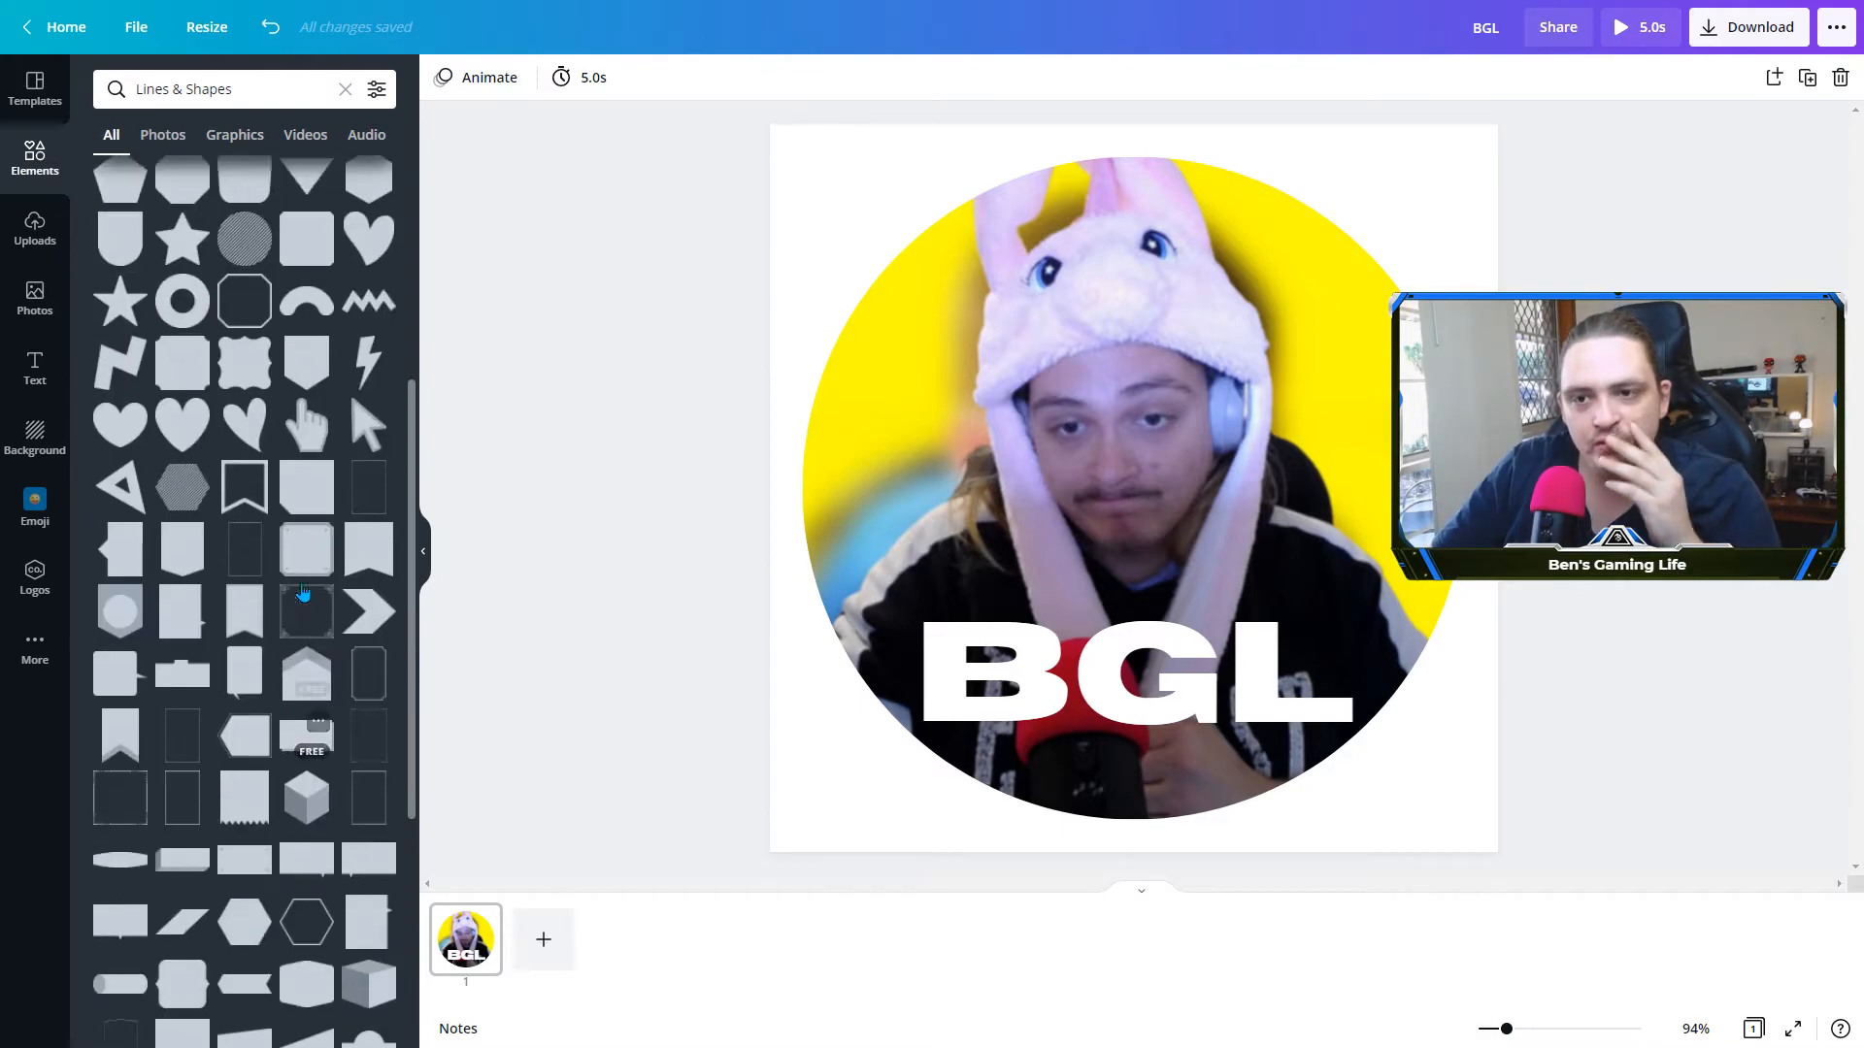
{"action": "scroll", "coordinate": [254, 485], "scroll_direction": "up", "scroll_amount": 5}
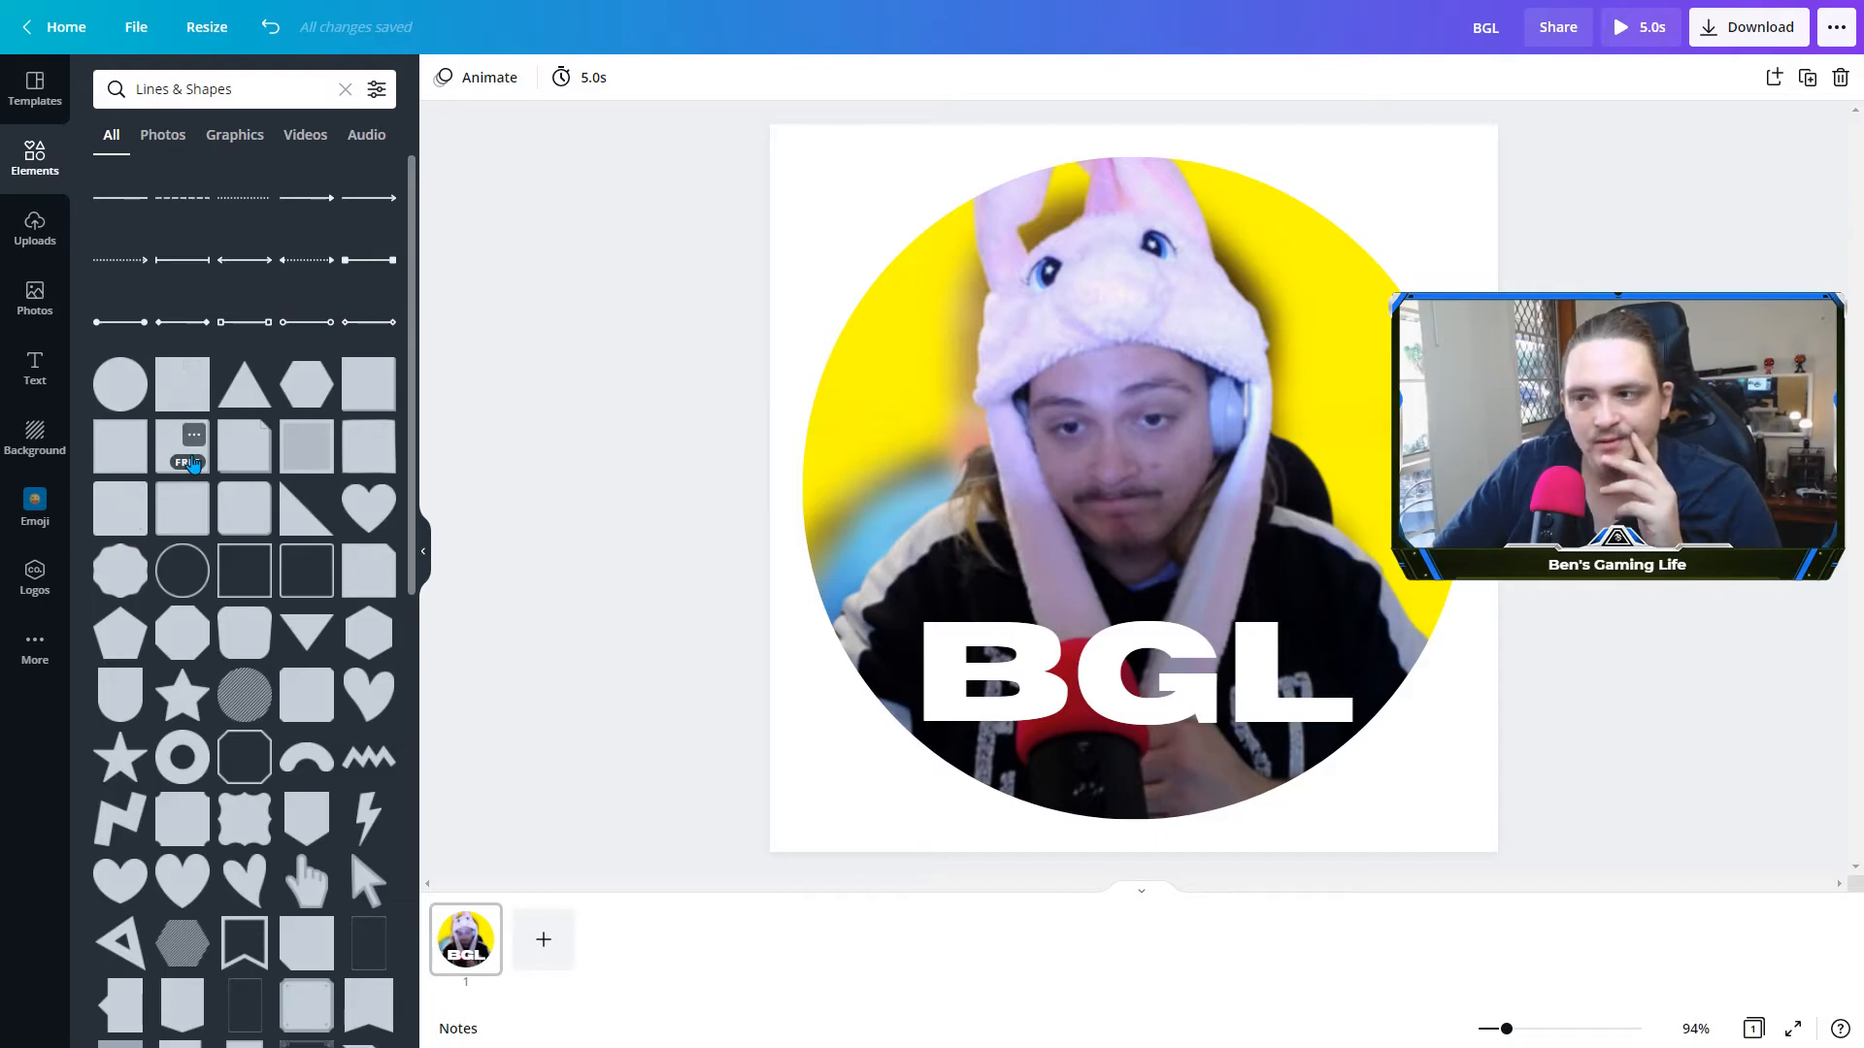
{"action": "left_click", "coordinate": [243, 455]}
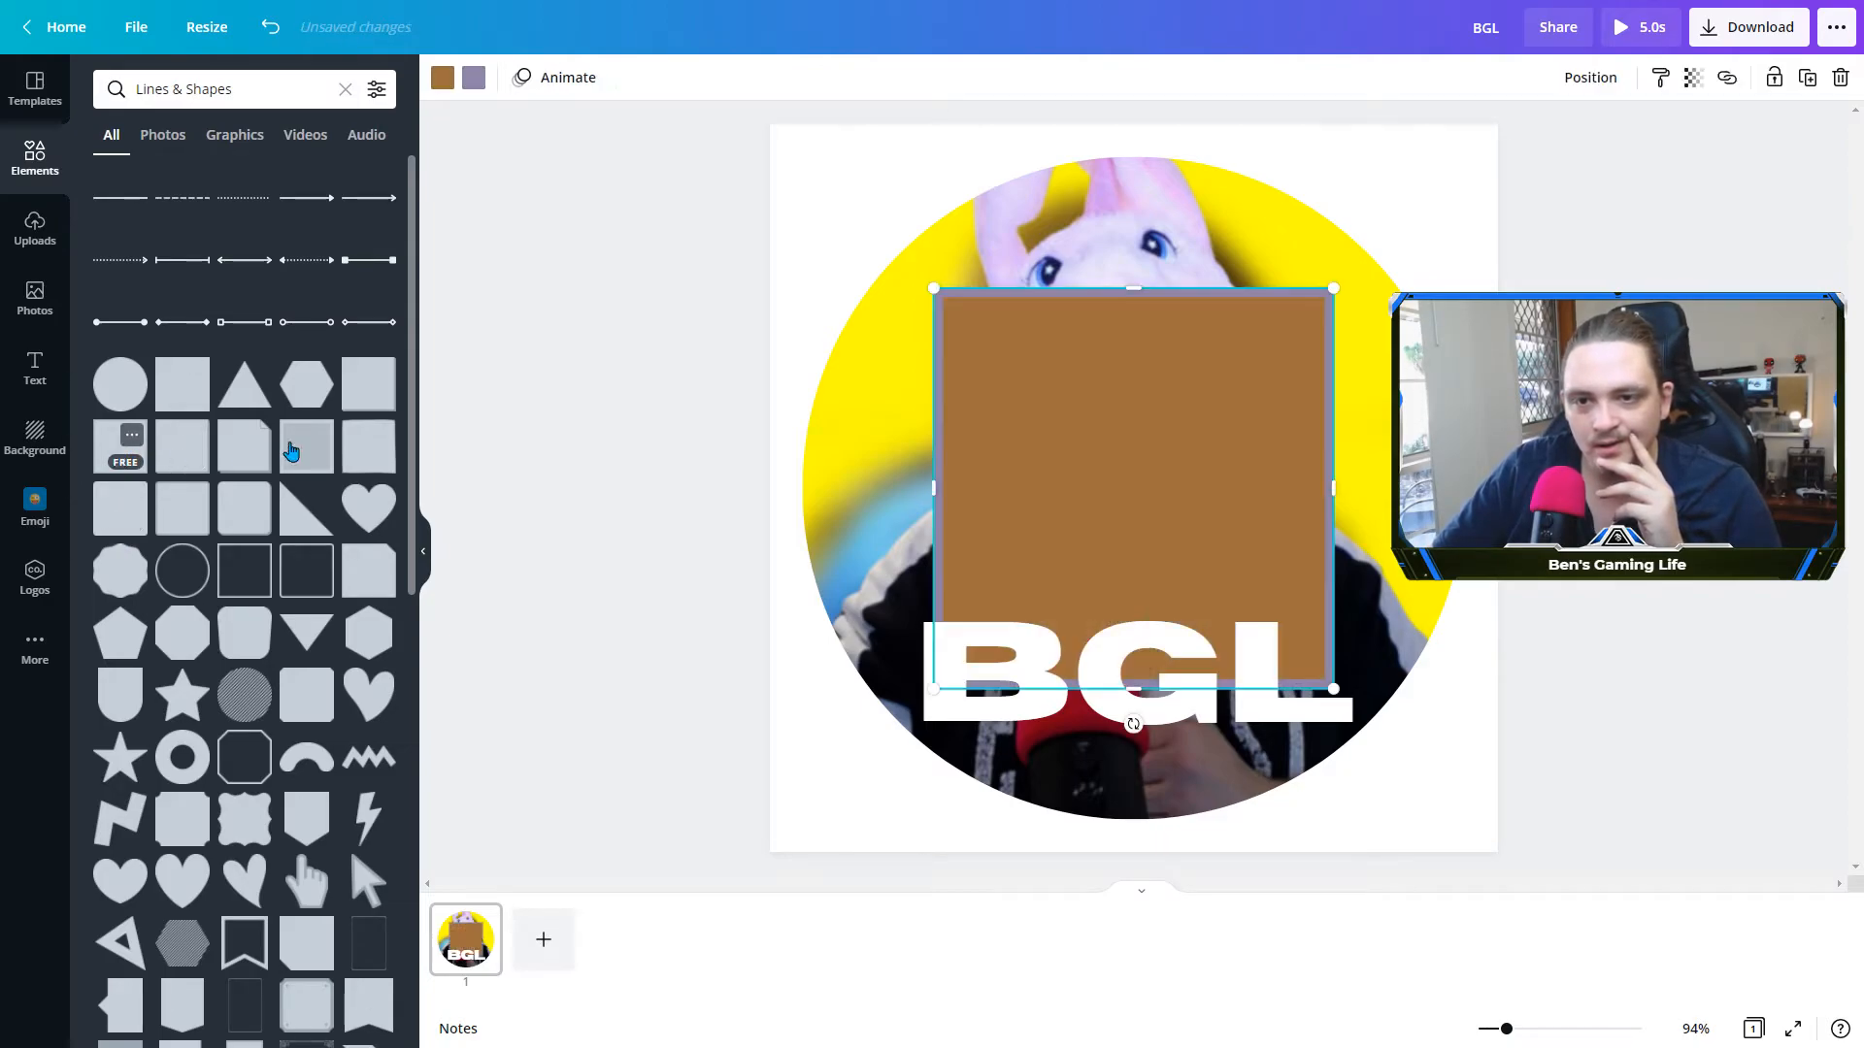
Set both the fill and the border of the new square to white
{"action": "left_click", "coordinate": [442, 78]}
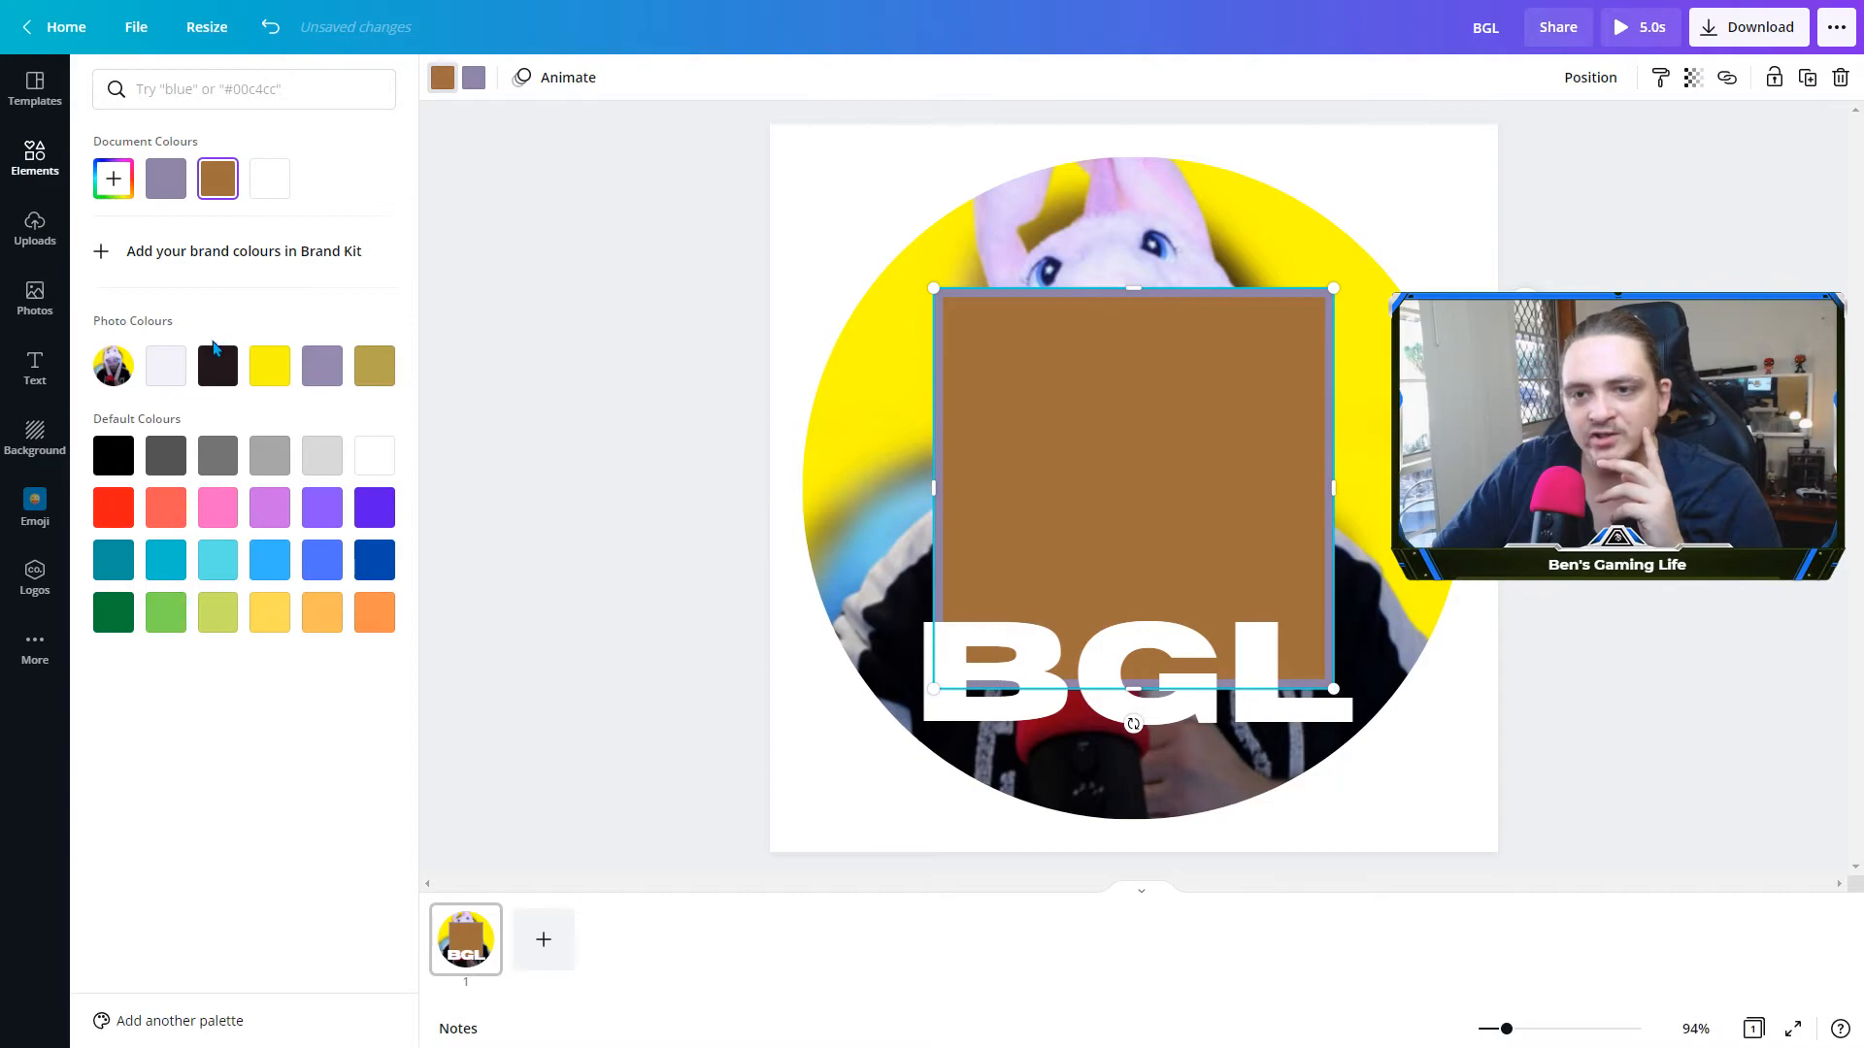
{"action": "left_click", "coordinate": [369, 456]}
{"action": "left_click", "coordinate": [475, 83]}
{"action": "left_click", "coordinate": [369, 457]}
Move the white square over the page's upper-left corner, aligned with the top edge, and place it behind the circular photo
{"action": "left_click_drag", "start_coordinate": [1084, 419], "coordinate": [869, 156]}
{"action": "left_click_drag", "start_coordinate": [1026, 315], "coordinate": [896, 457]}
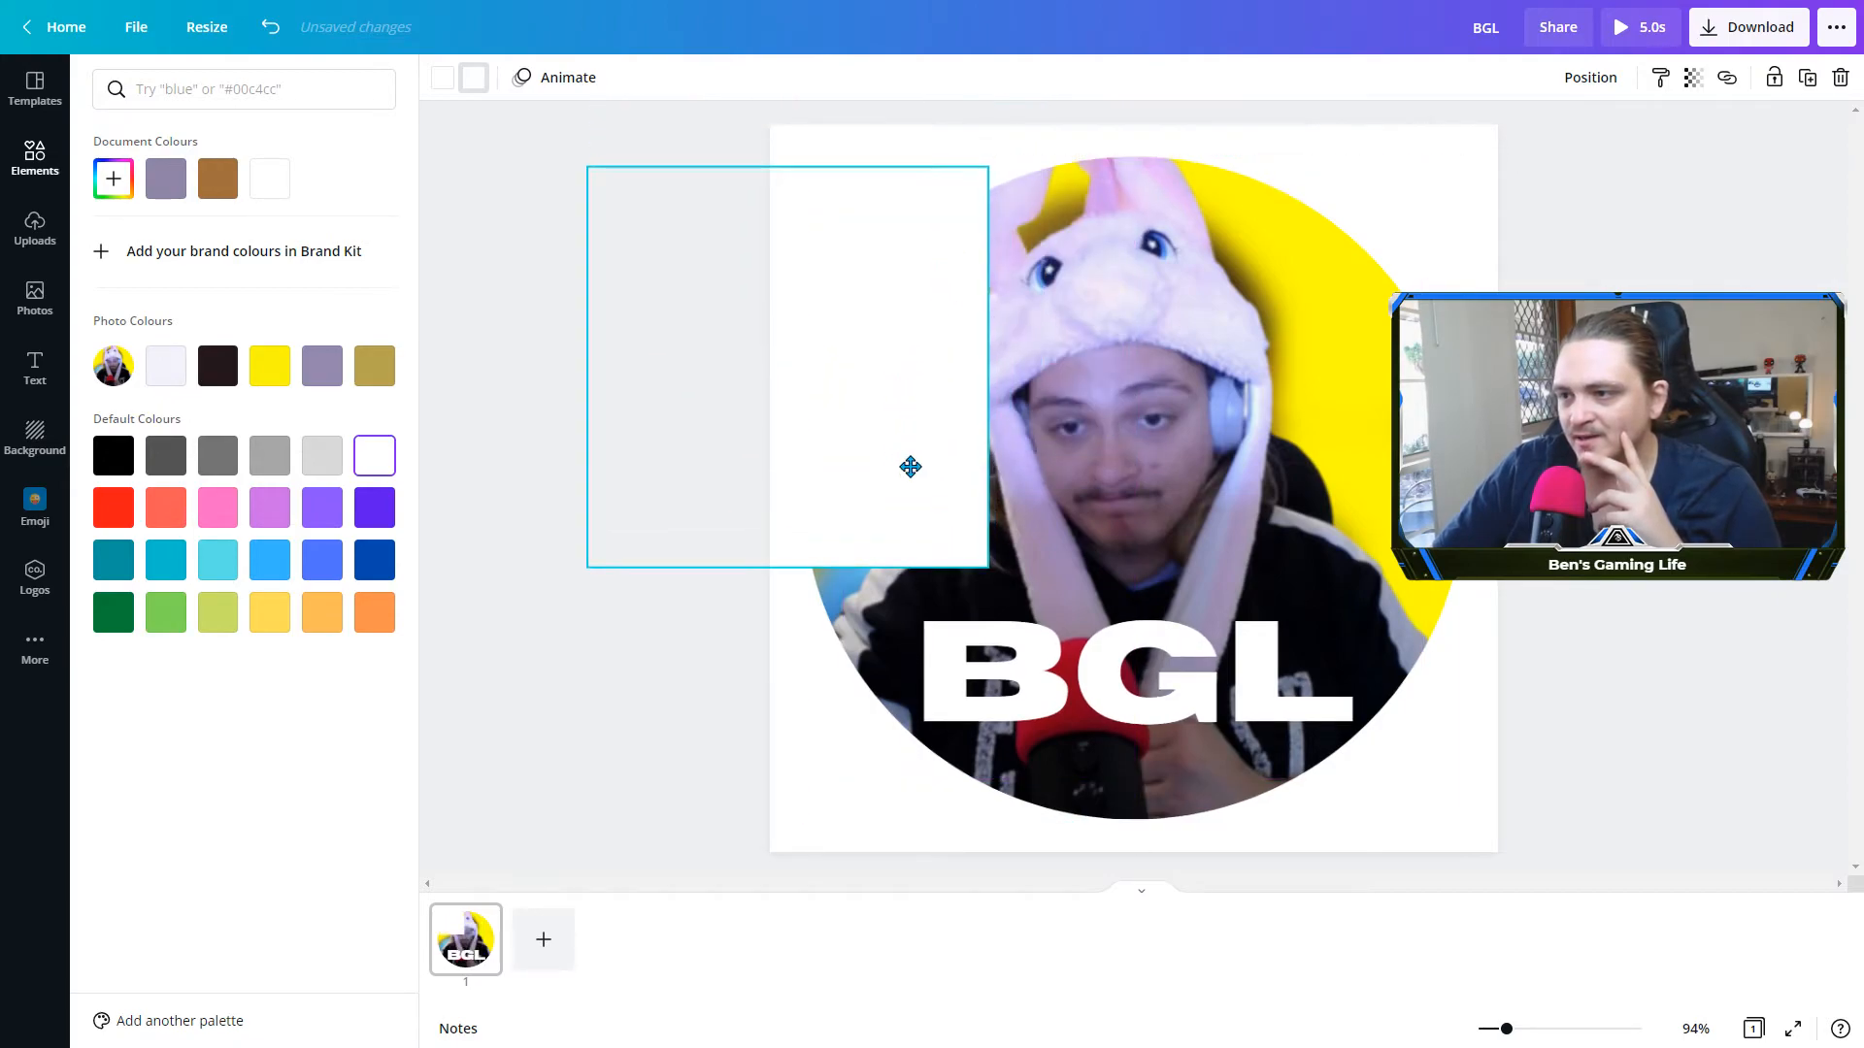
{"action": "right_click", "coordinate": [917, 483]}
{"action": "left_click", "coordinate": [1019, 645]}
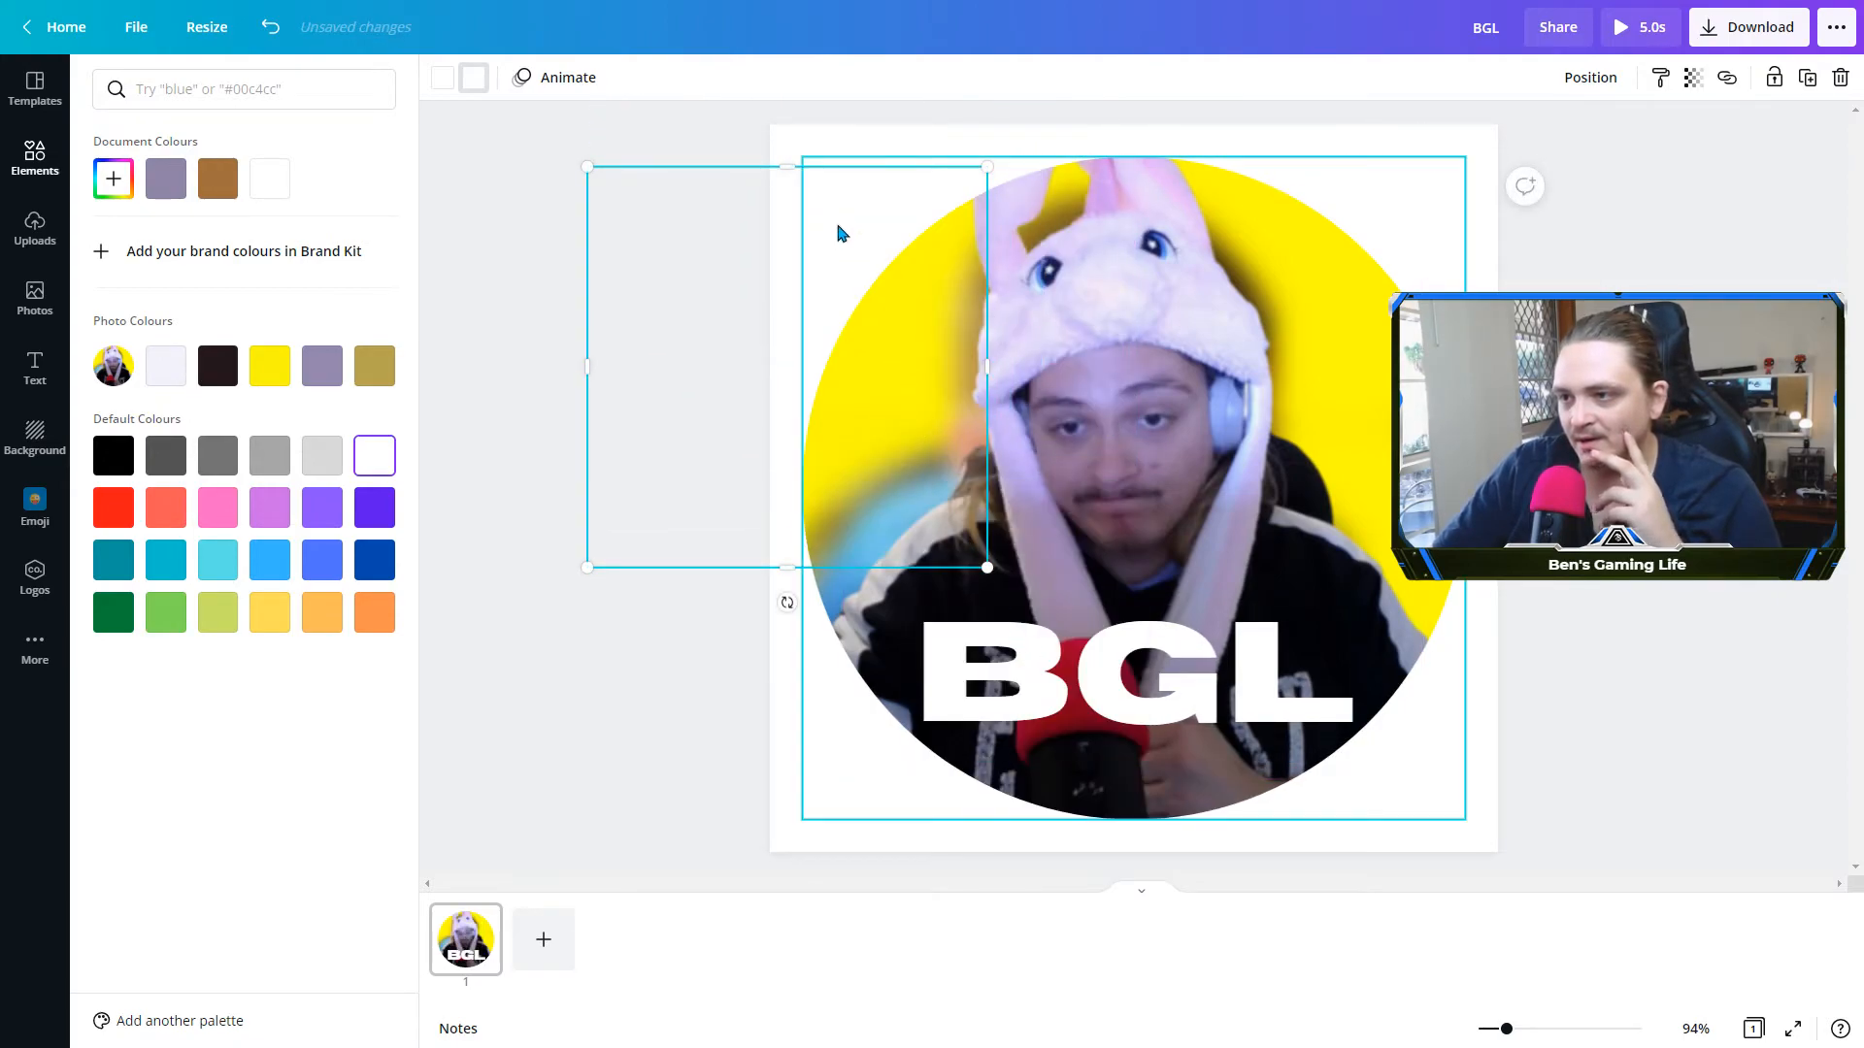
{"action": "mouse_move", "coordinate": [799, 195]}
{"action": "left_mouse_down"}
{"action": "mouse_move", "coordinate": [790, 146]}
{"action": "mouse_move", "coordinate": [797, 161]}
{"action": "left_mouse_up"}
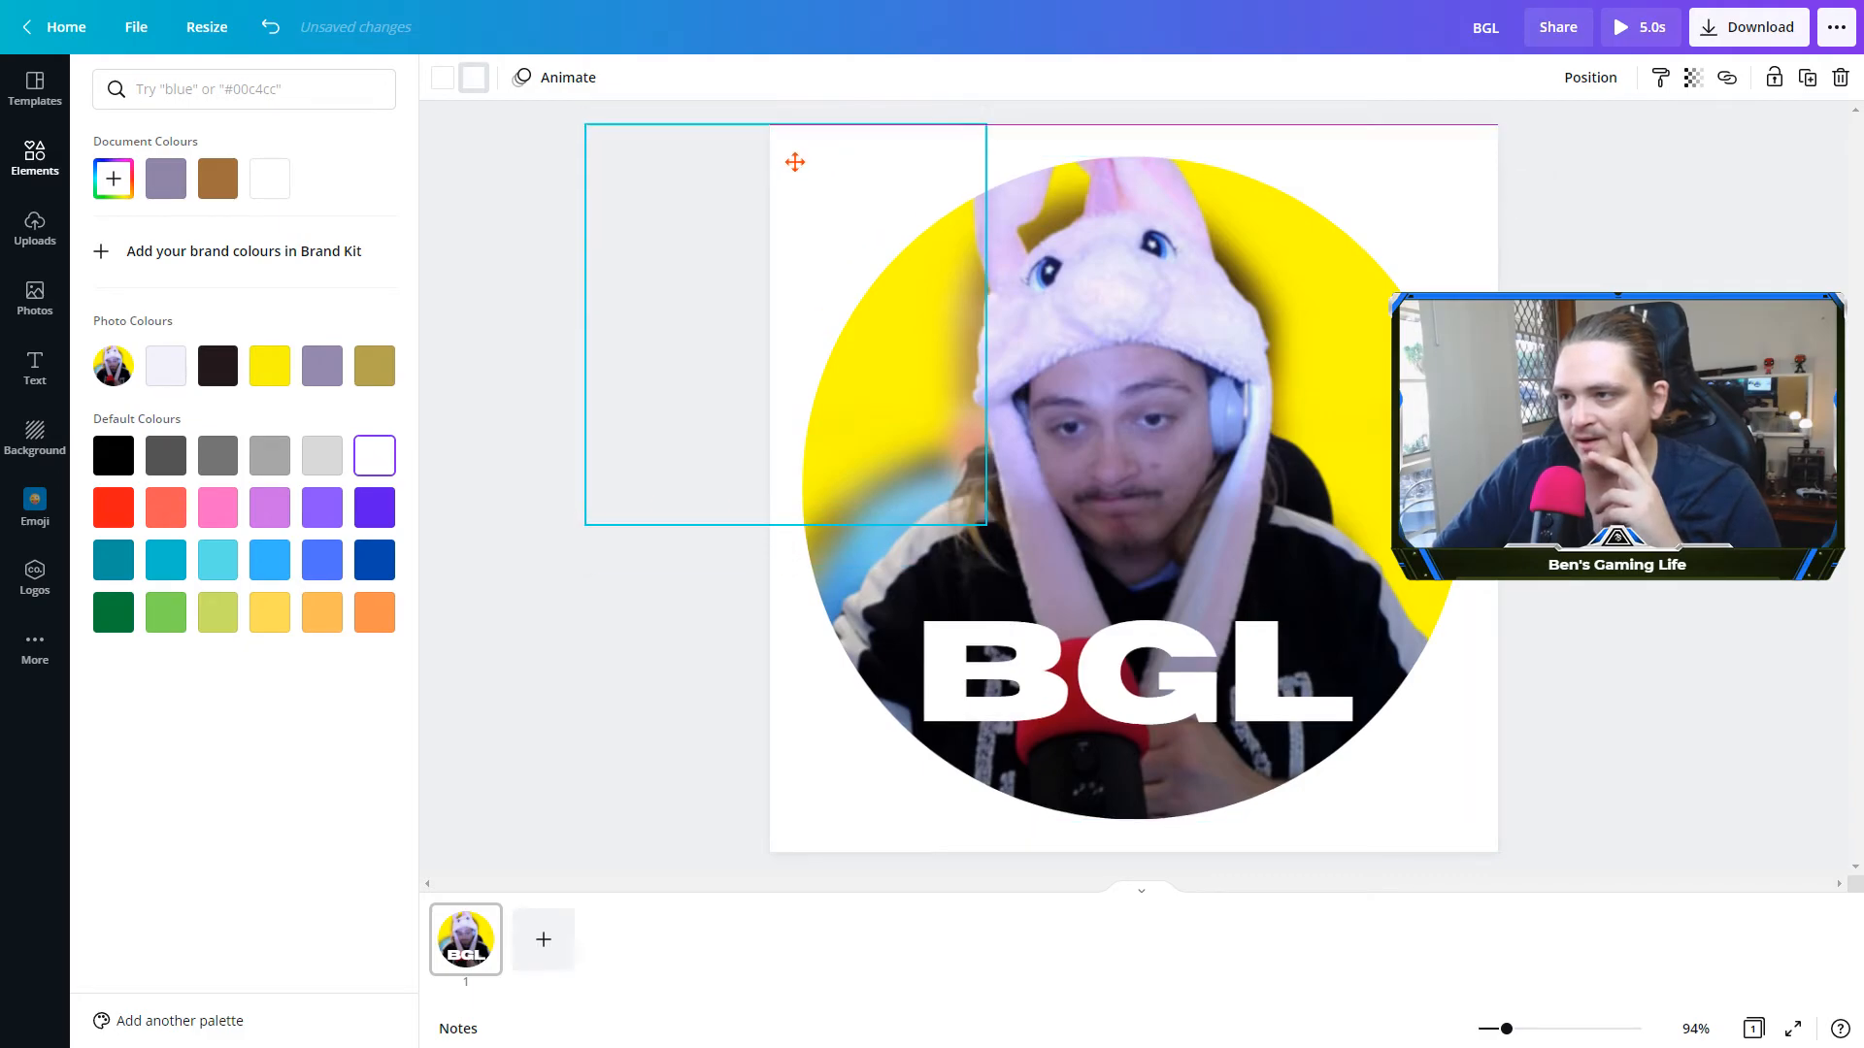
Fill the square behind the photo dark grey and stretch it to the page's right edge
{"action": "left_click", "coordinate": [469, 87]}
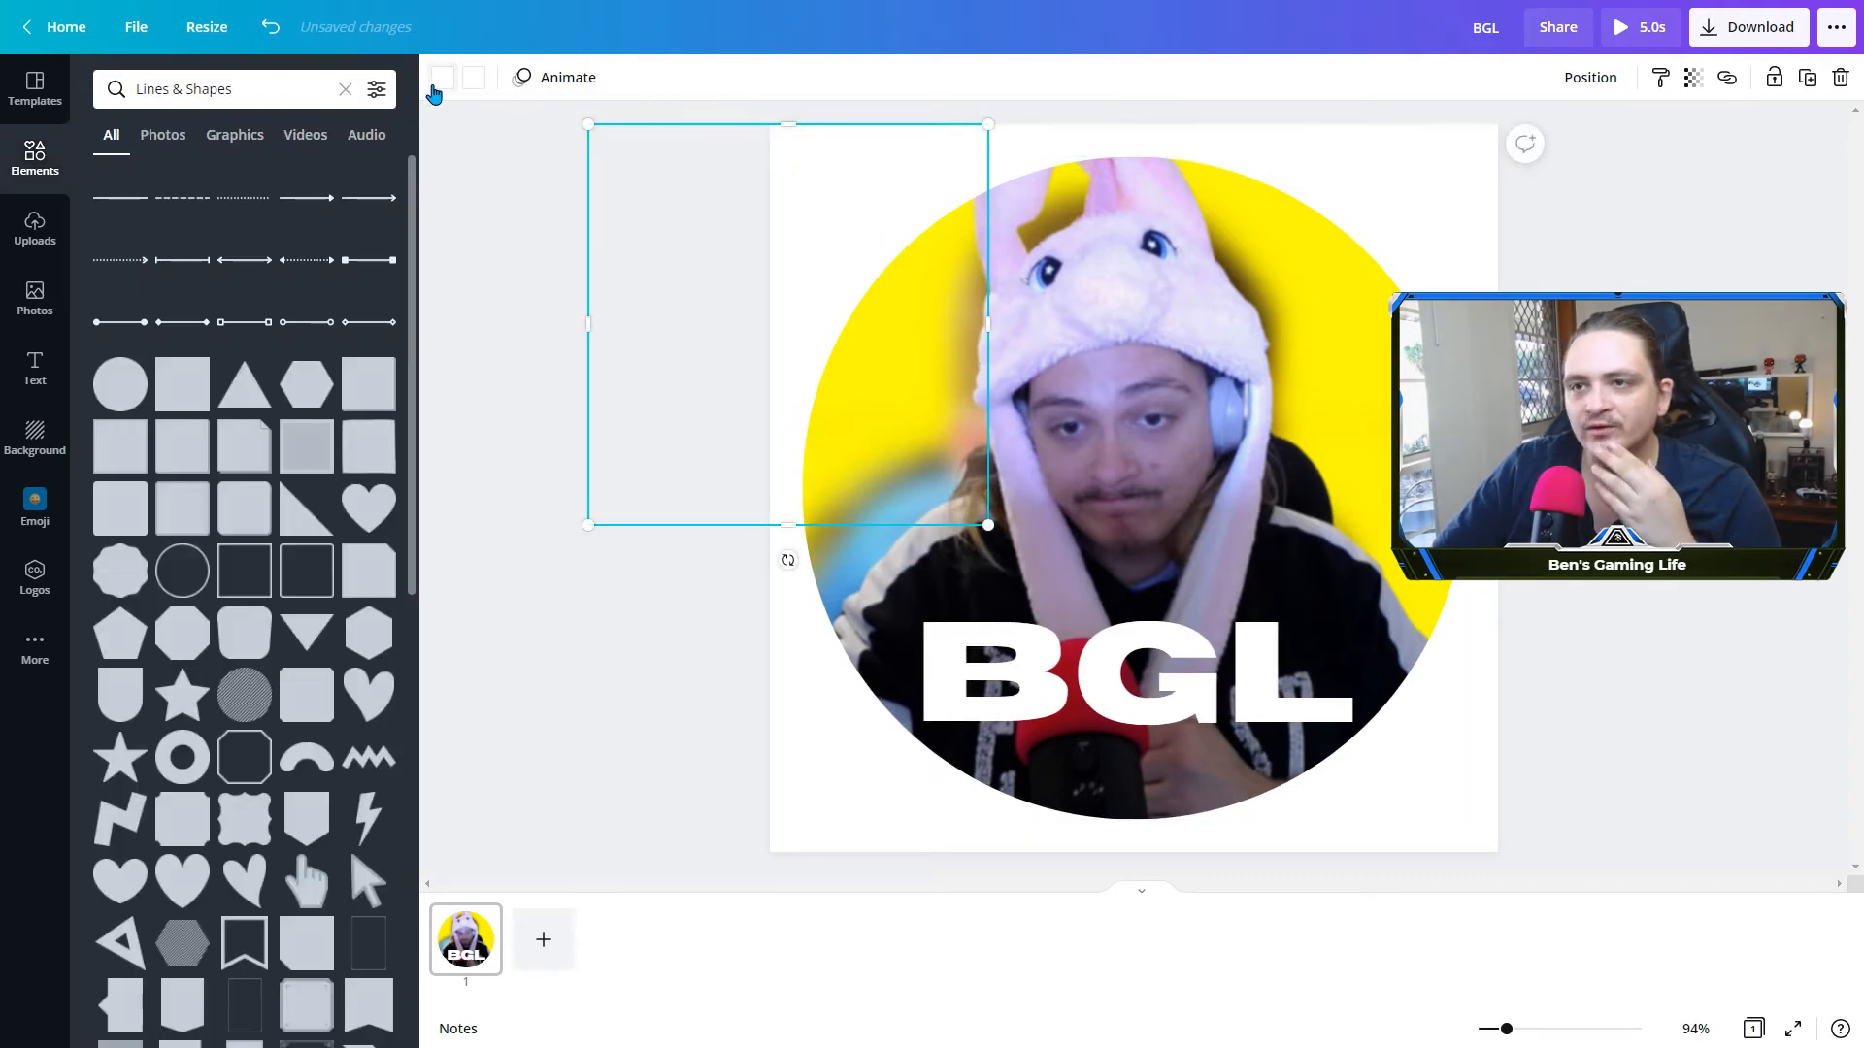
{"action": "left_click", "coordinate": [443, 80]}
{"action": "left_click", "coordinate": [166, 455]}
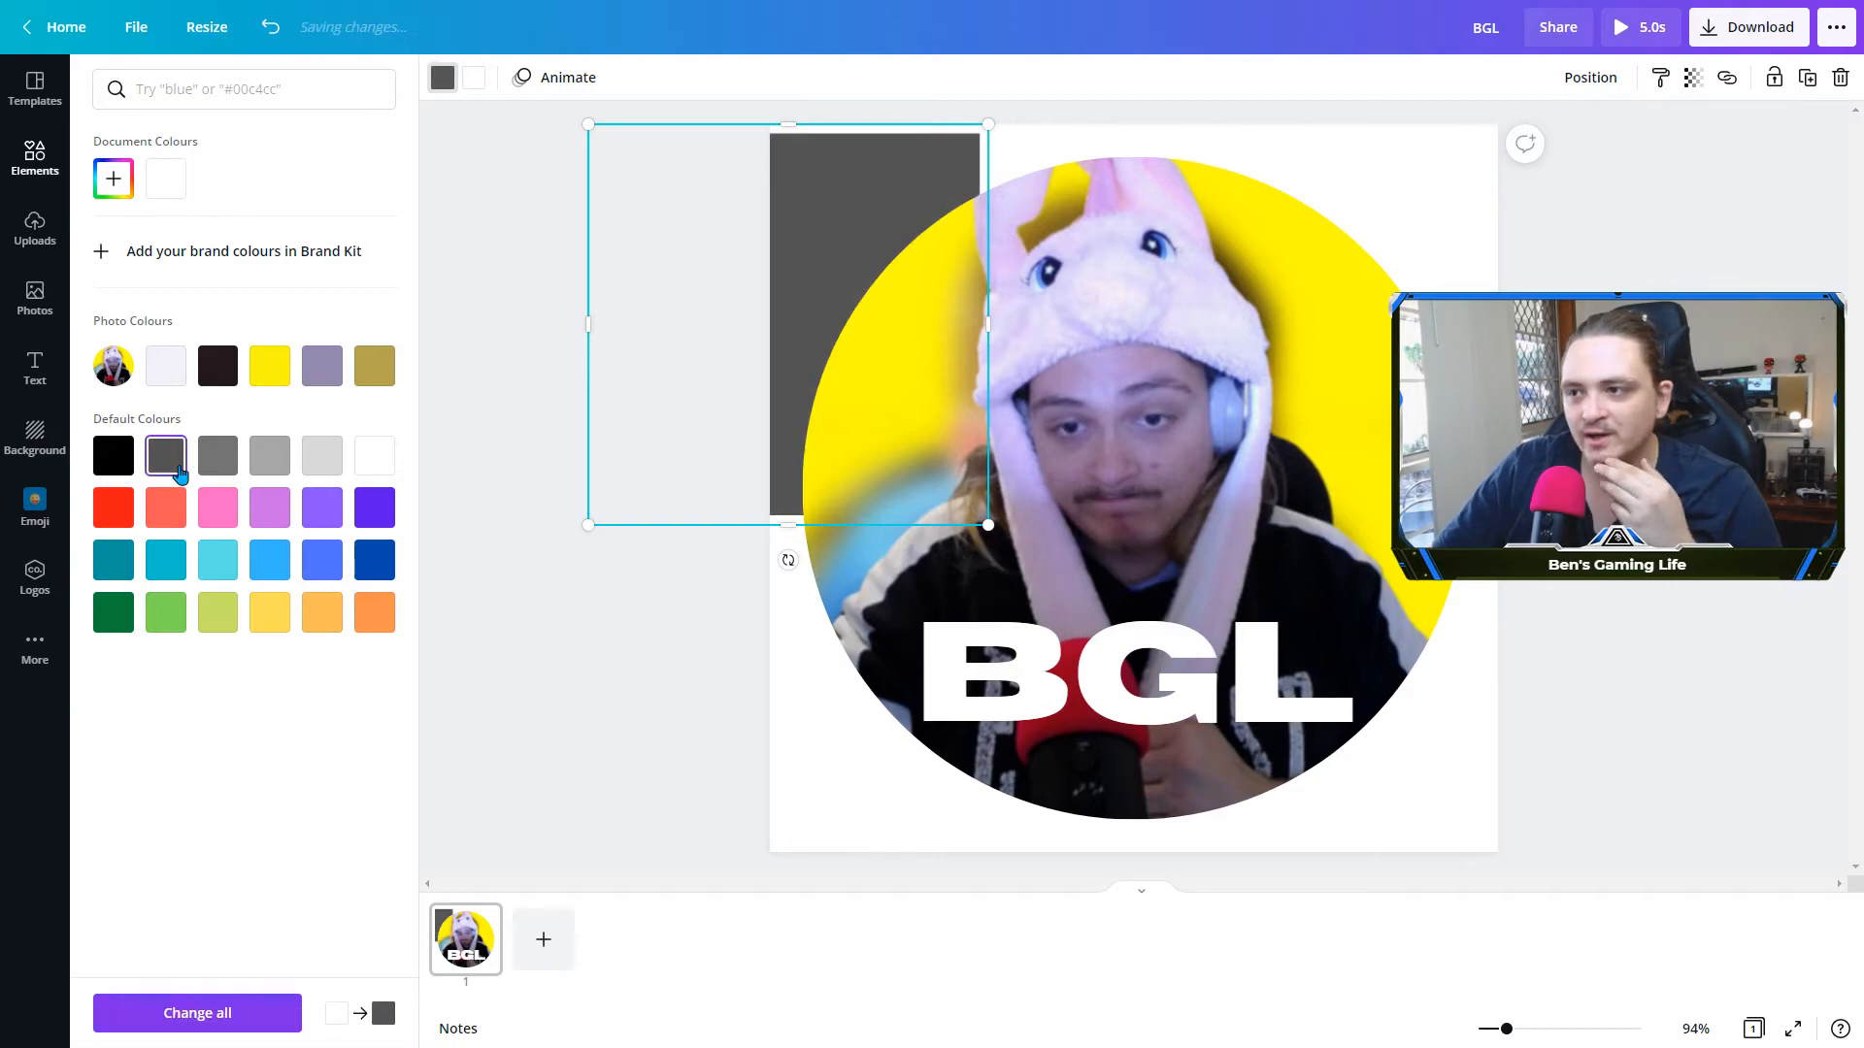
{"action": "left_click_drag", "start_coordinate": [989, 308], "coordinate": [1504, 308]}
Shift the grey rectangle so its border lies off the page, and lower the circular photo slightly to the right until it meets the bottom edge
{"action": "left_click", "coordinate": [1408, 225]}
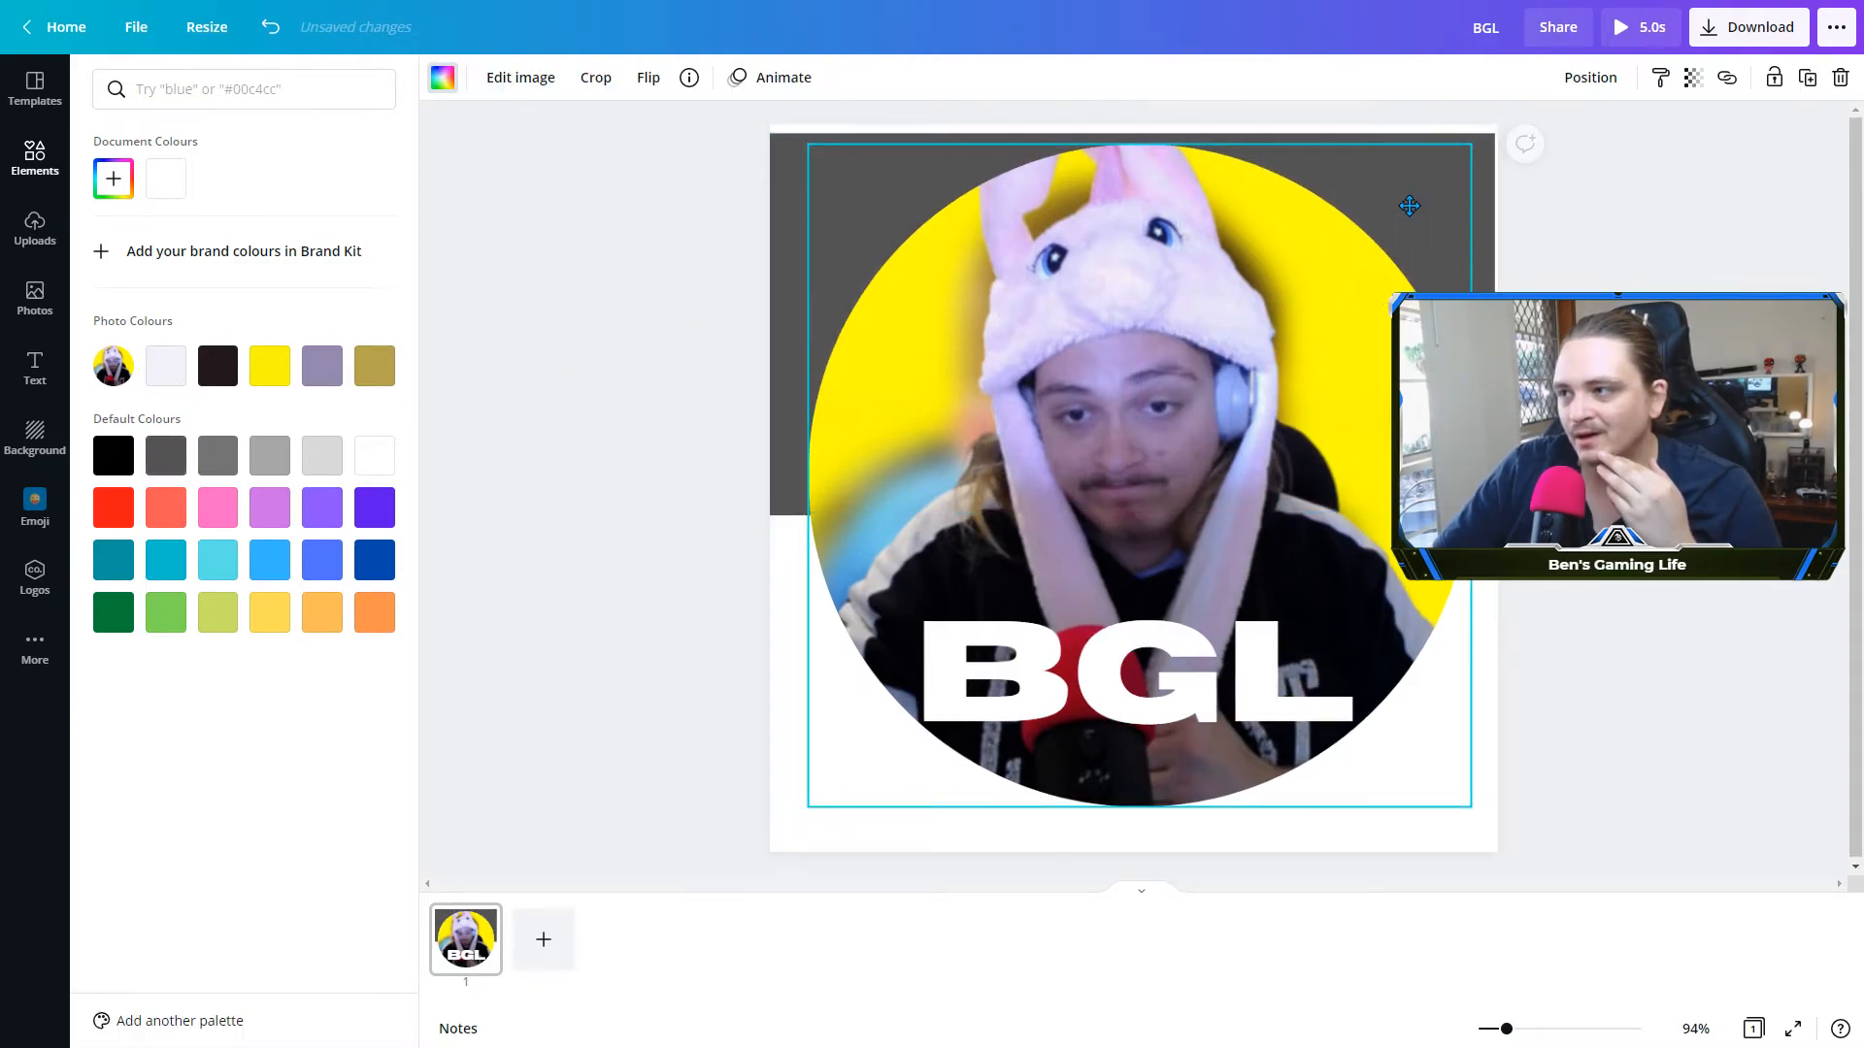
{"action": "left_click_drag", "start_coordinate": [1410, 229], "coordinate": [1411, 253]}
{"action": "left_click", "coordinate": [1453, 154]}
{"action": "left_click_drag", "start_coordinate": [1453, 154], "coordinate": [1476, 145]}
{"action": "left_click", "coordinate": [1709, 360]}
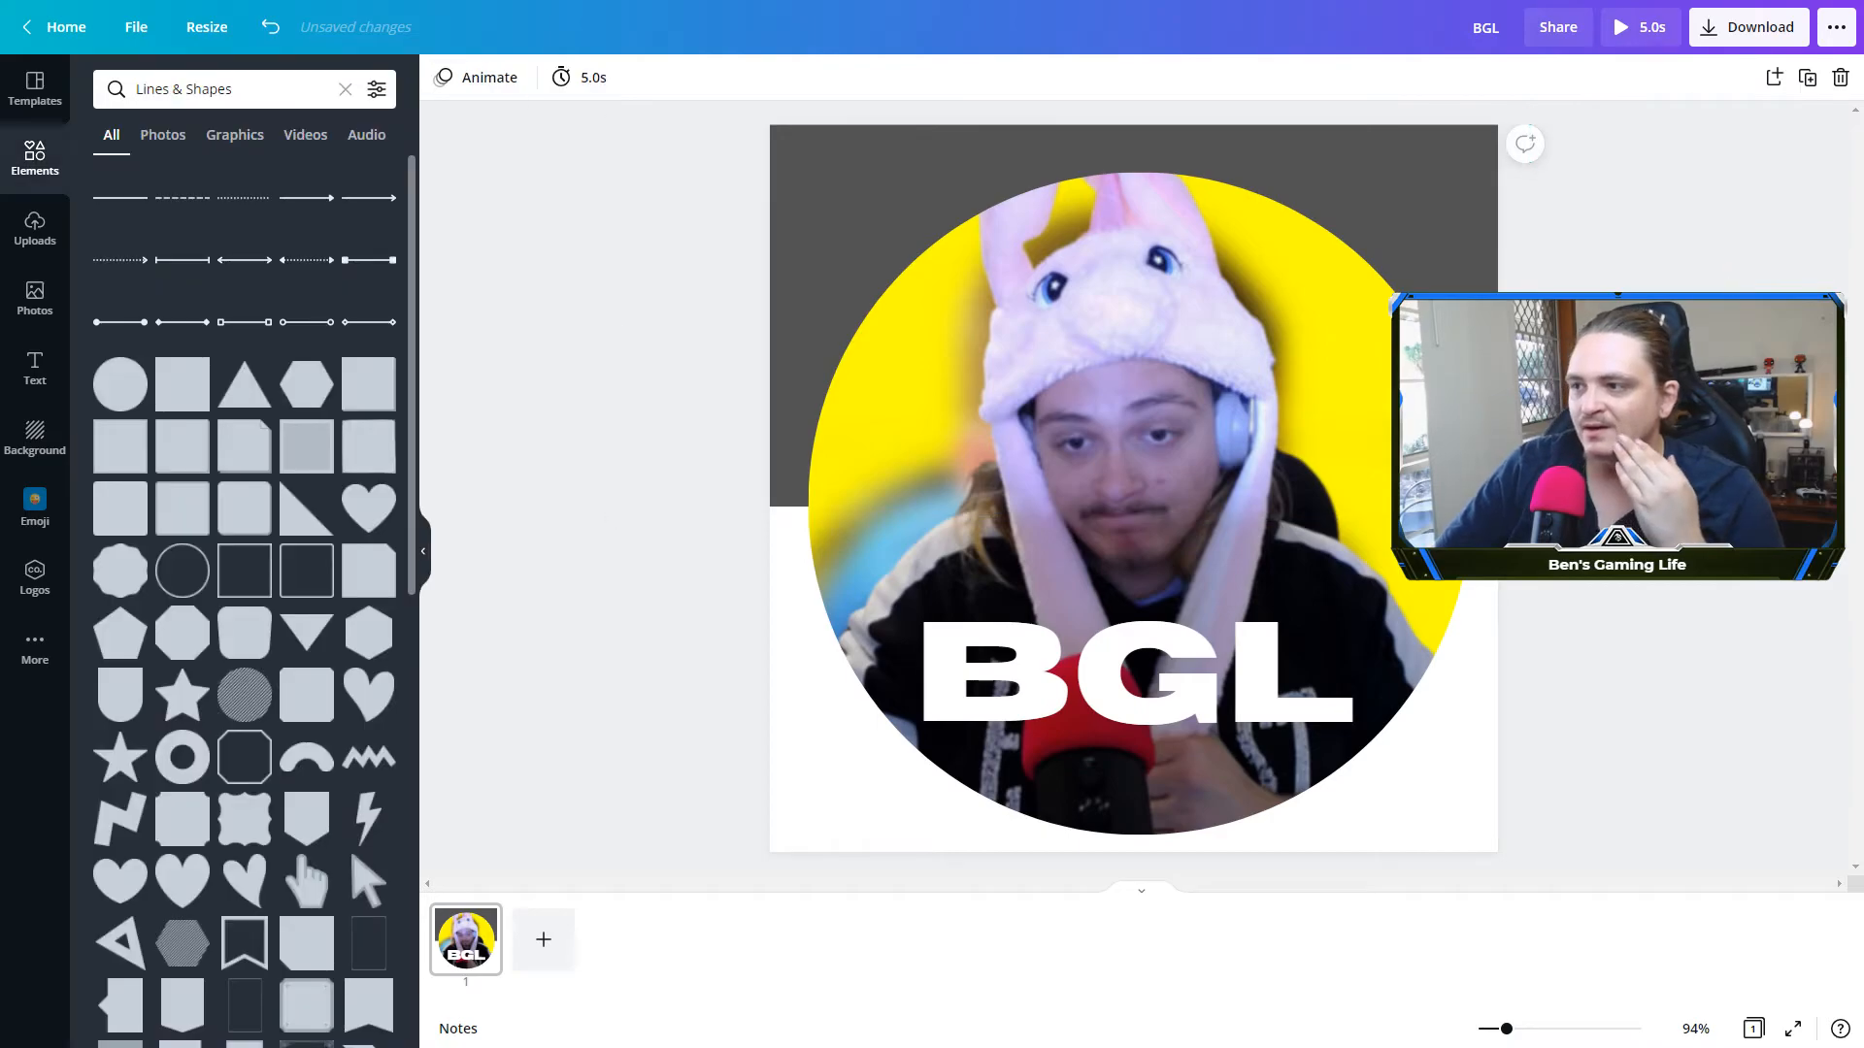
{"action": "left_click_drag", "start_coordinate": [942, 436], "coordinate": [950, 454]}
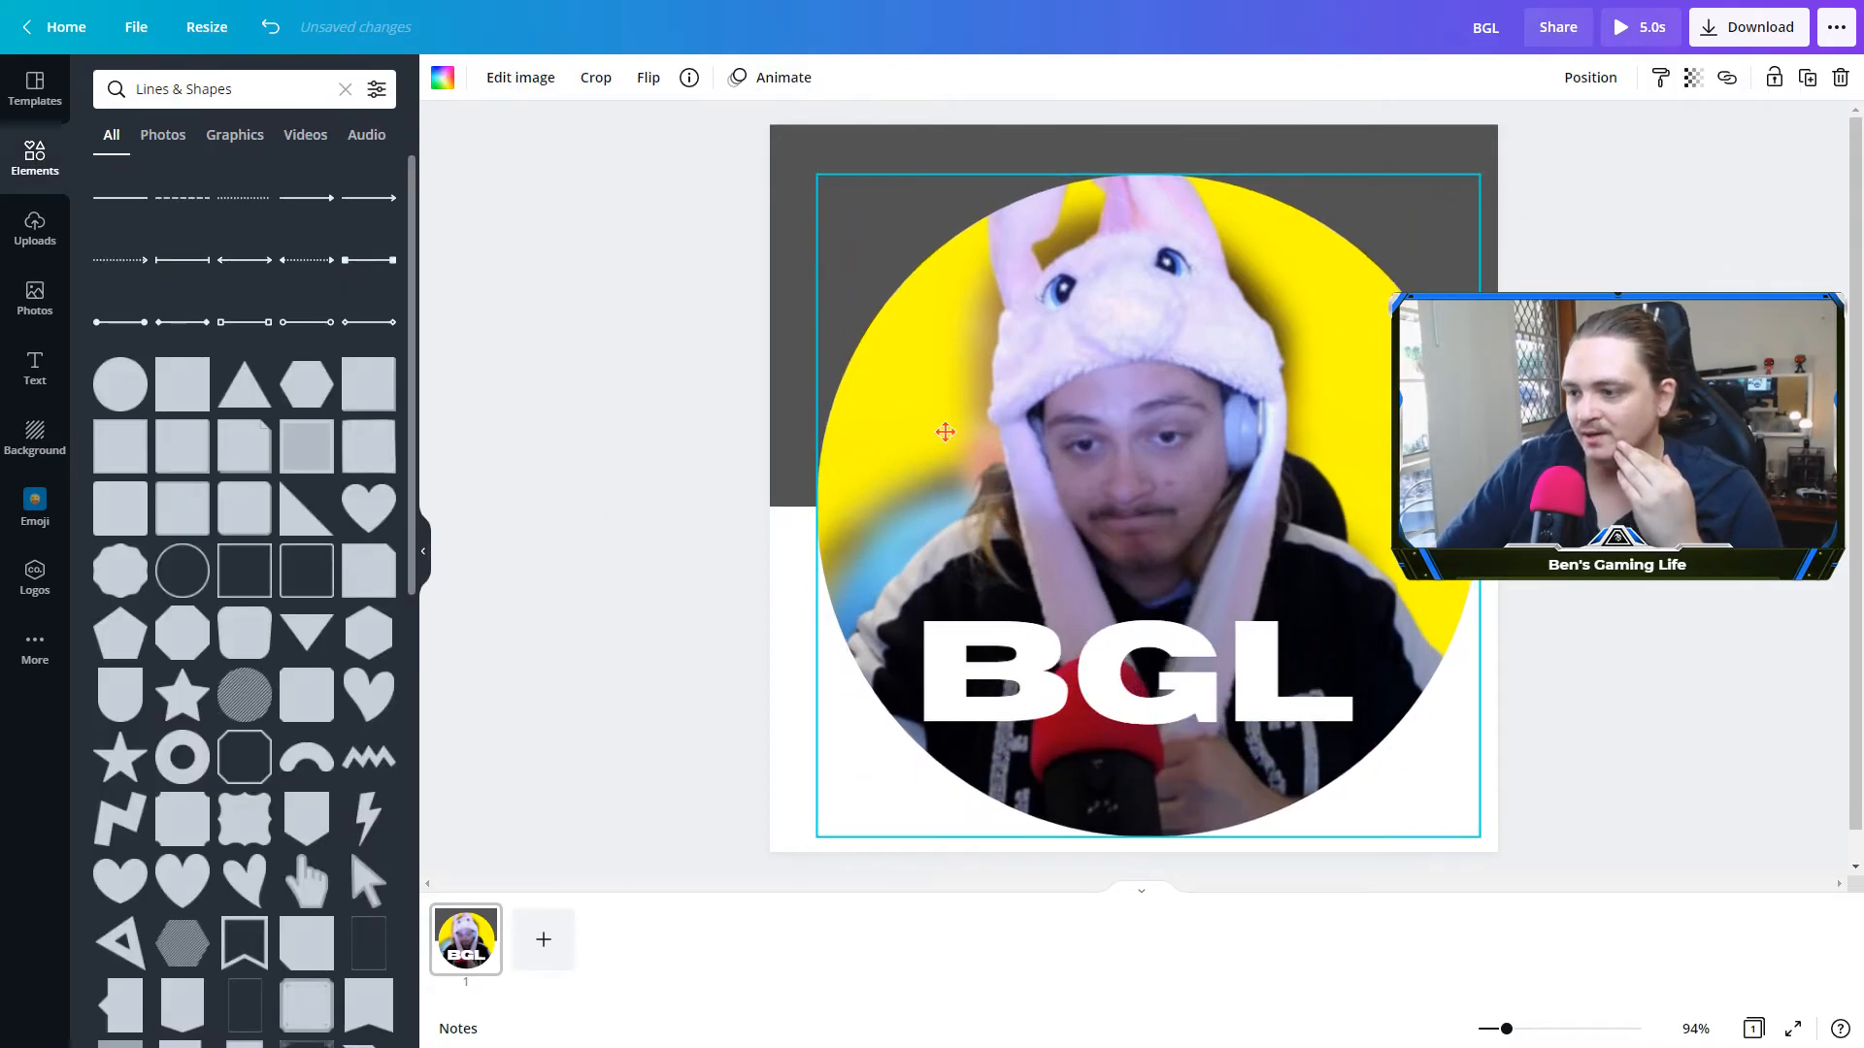
Move the BGL text slightly down and right, centred on the circular photo
{"action": "left_click_drag", "start_coordinate": [1209, 662], "coordinate": [1179, 724]}
{"action": "left_click", "coordinate": [1461, 708]}
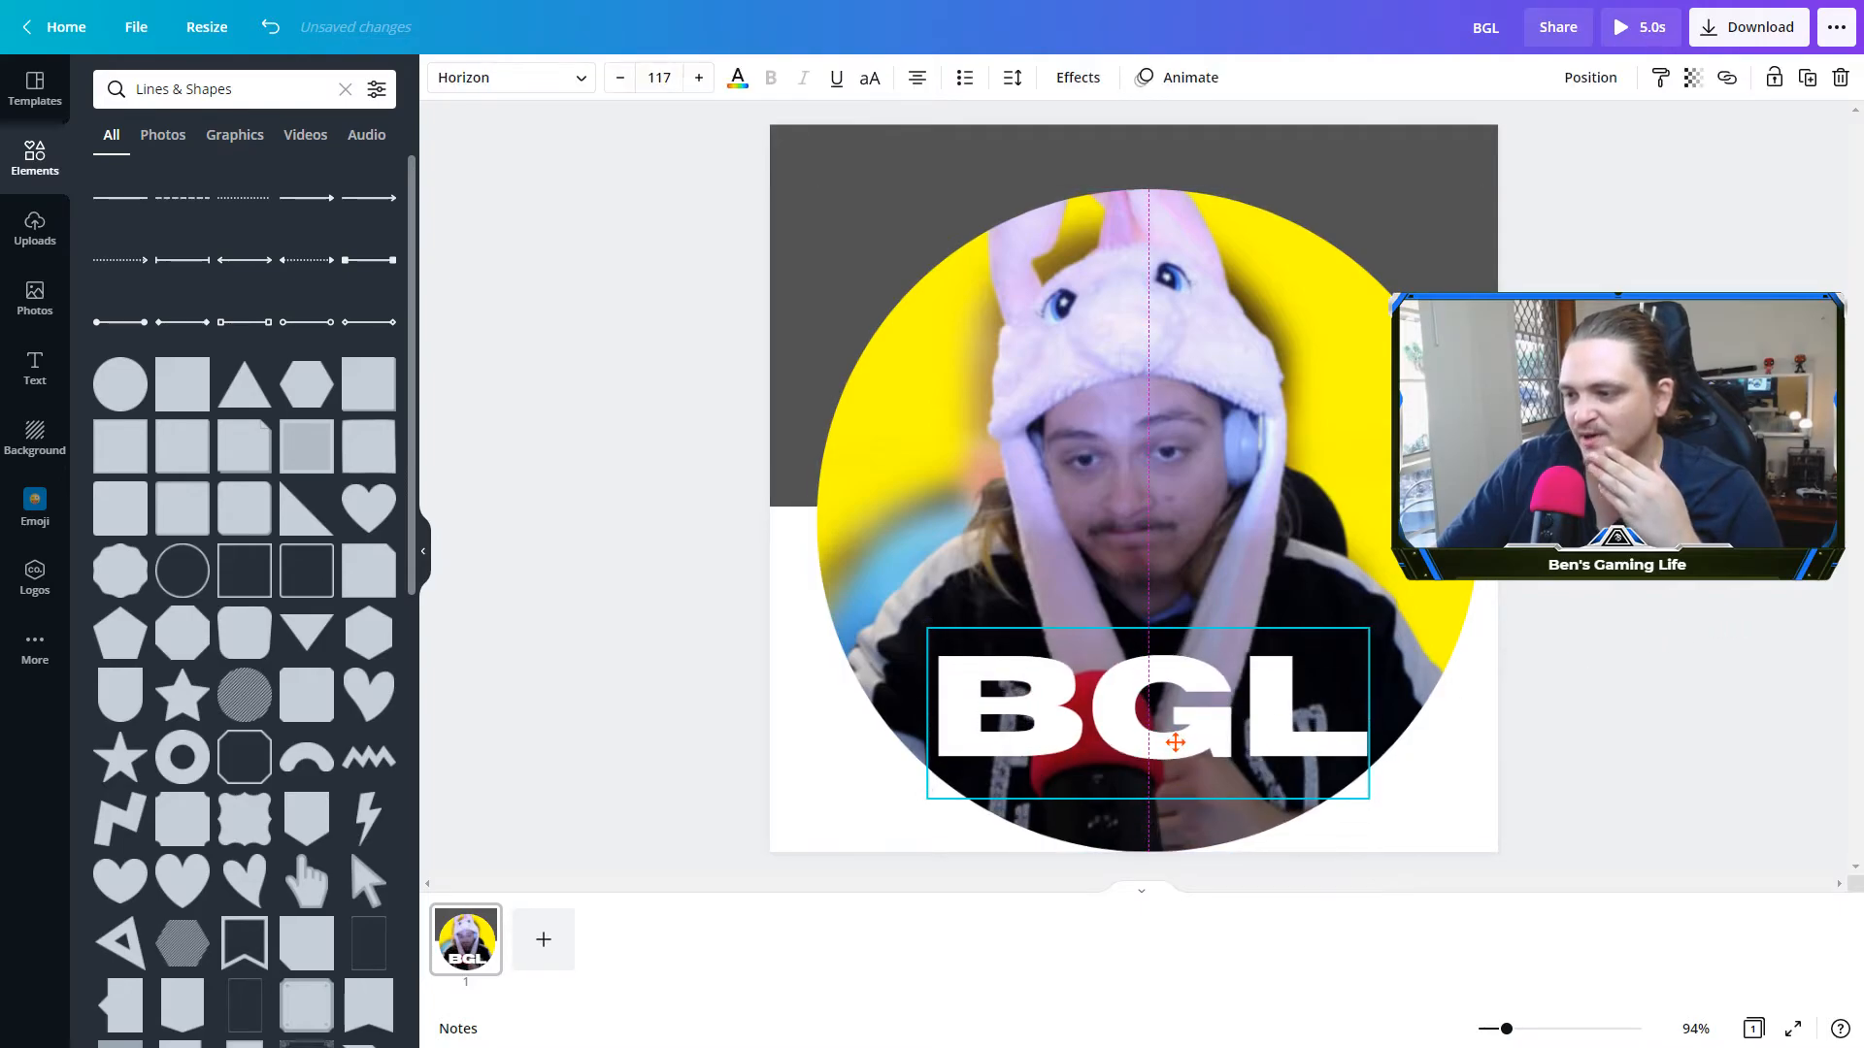
{"action": "left_click", "coordinate": [1538, 656]}
Try yellow, muted purple, grey, violet and blue fills on the upper rectangle, and set it to light turquoise
{"action": "left_click", "coordinate": [796, 172]}
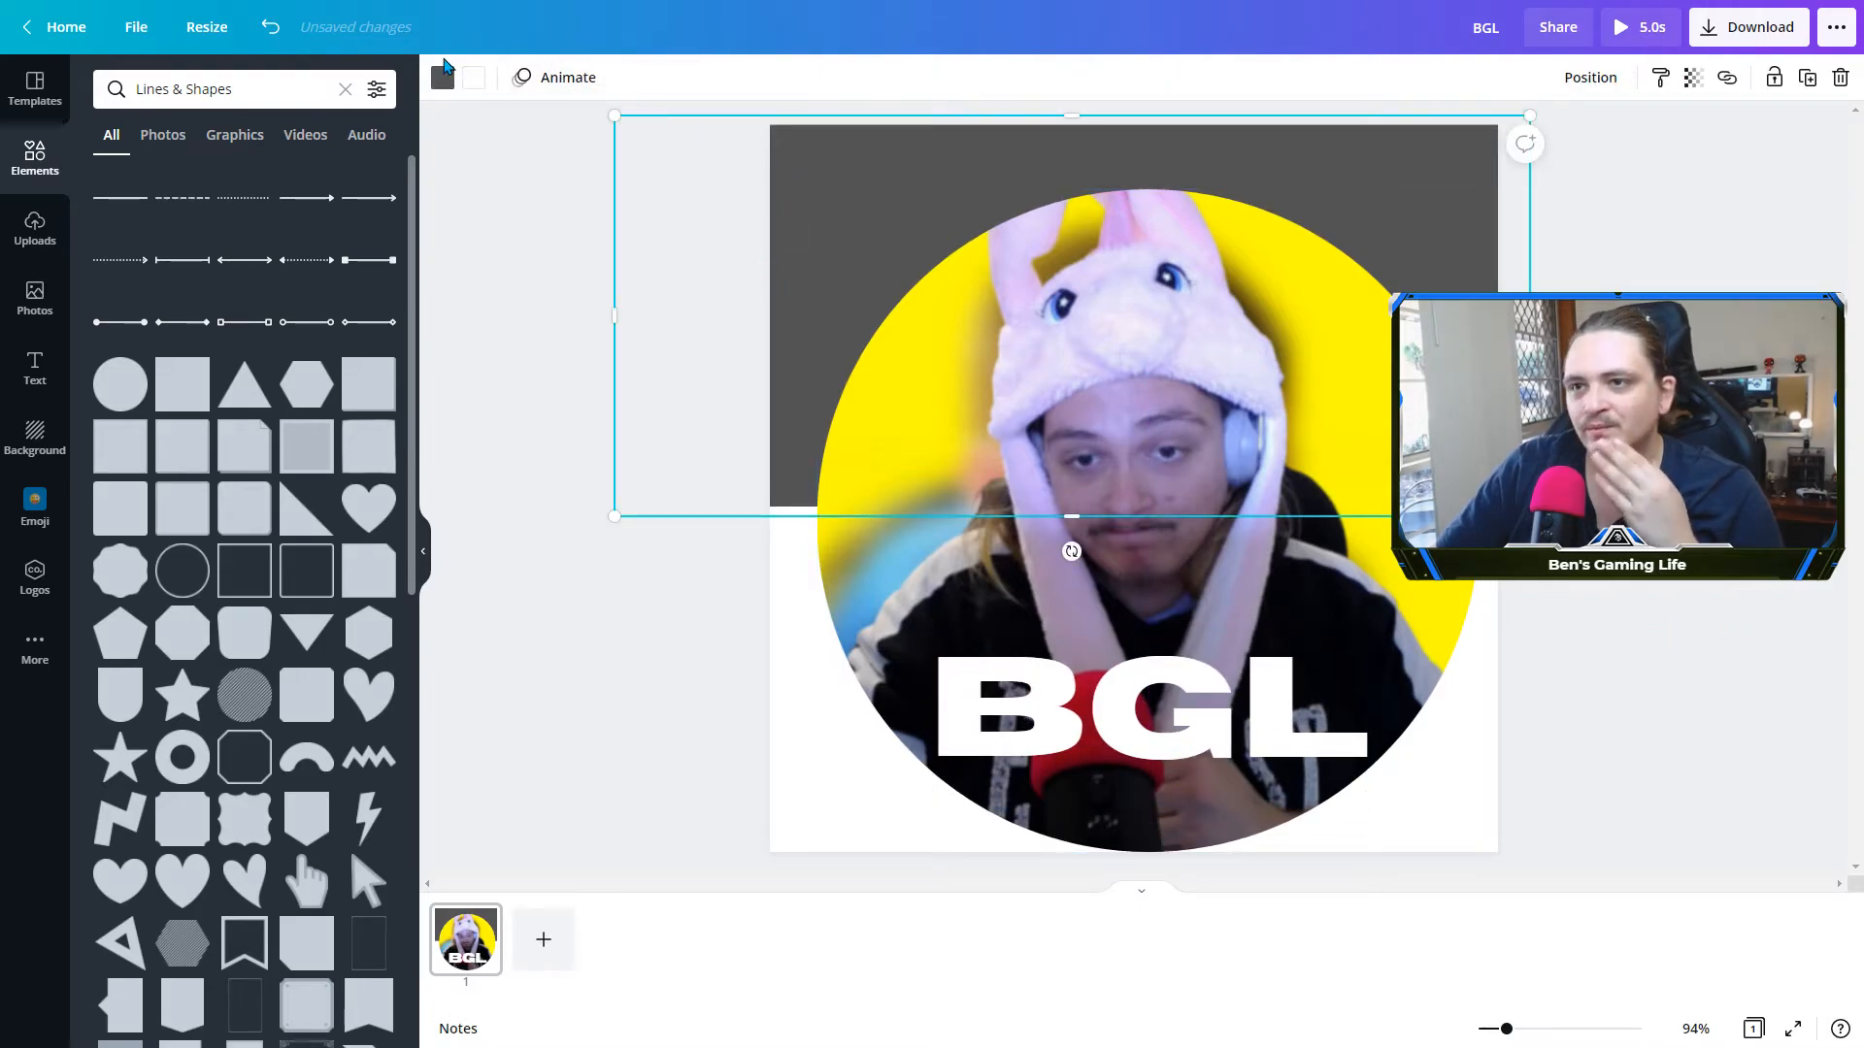
{"action": "left_click", "coordinate": [443, 76]}
{"action": "left_click", "coordinate": [285, 370]}
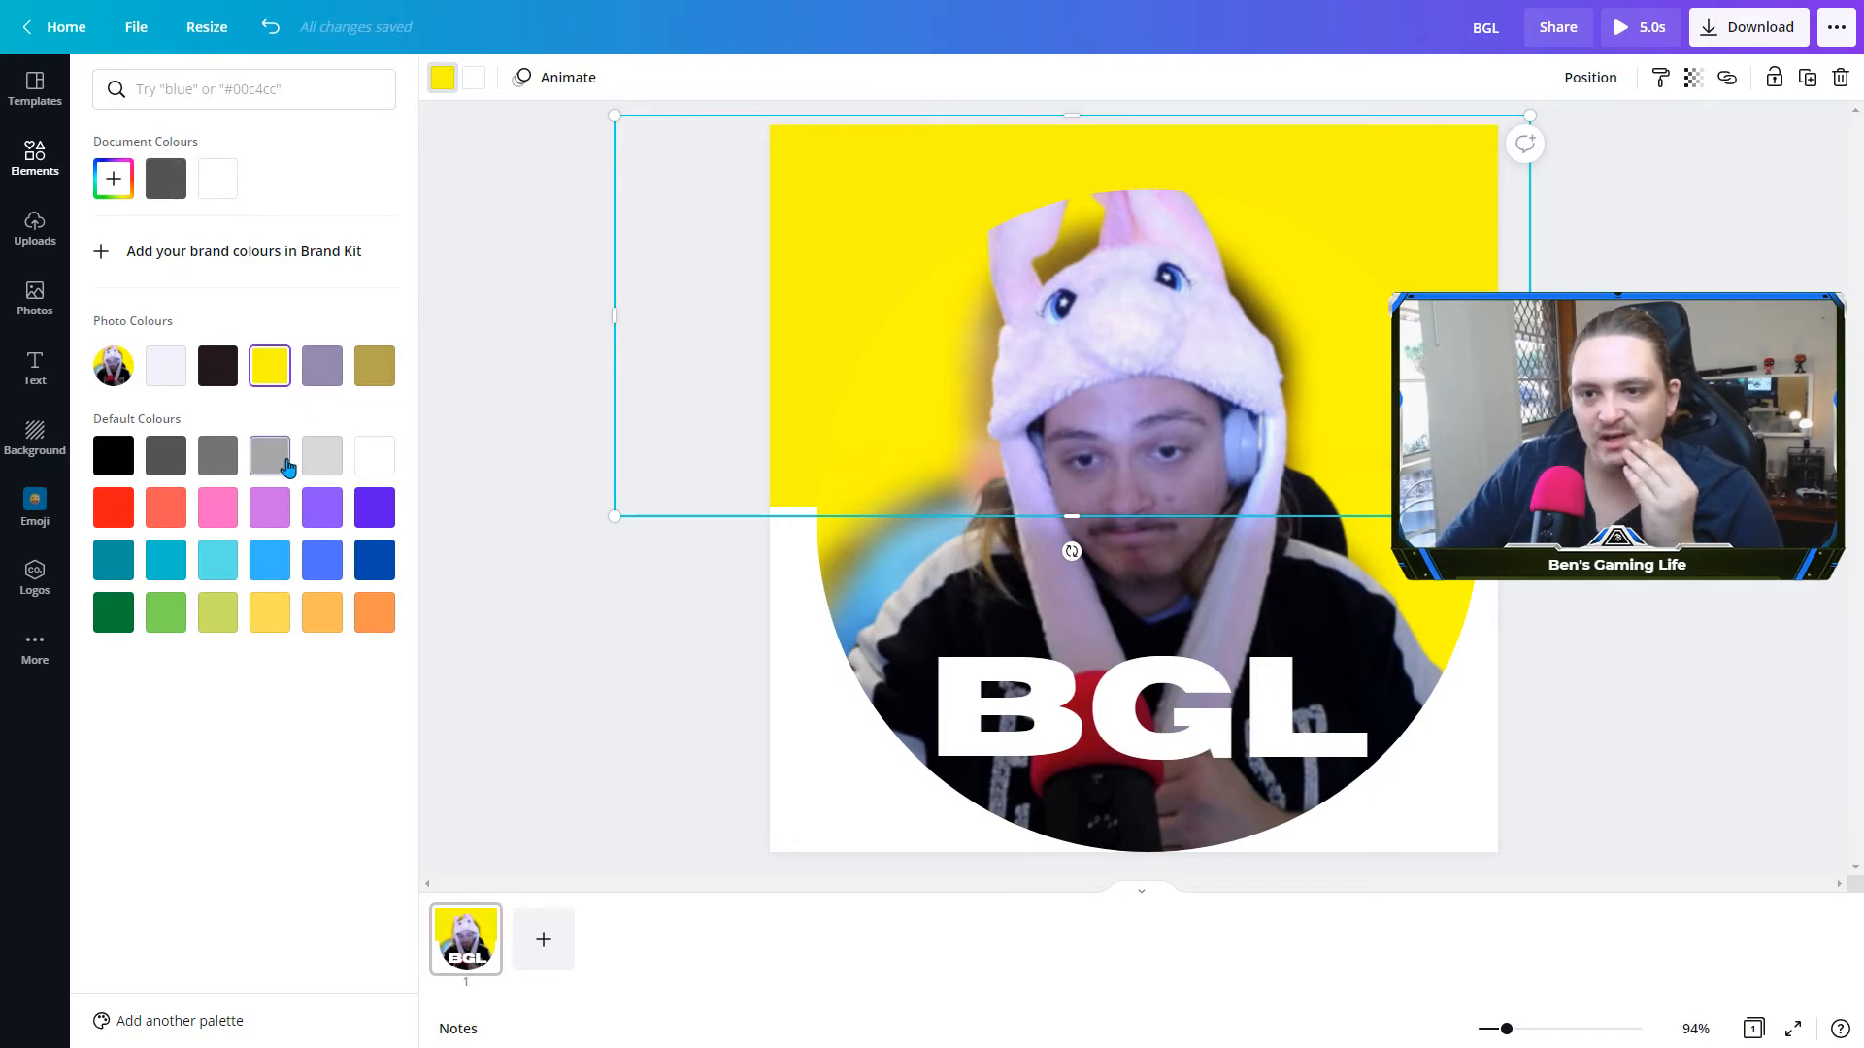
{"action": "left_click", "coordinate": [320, 381]}
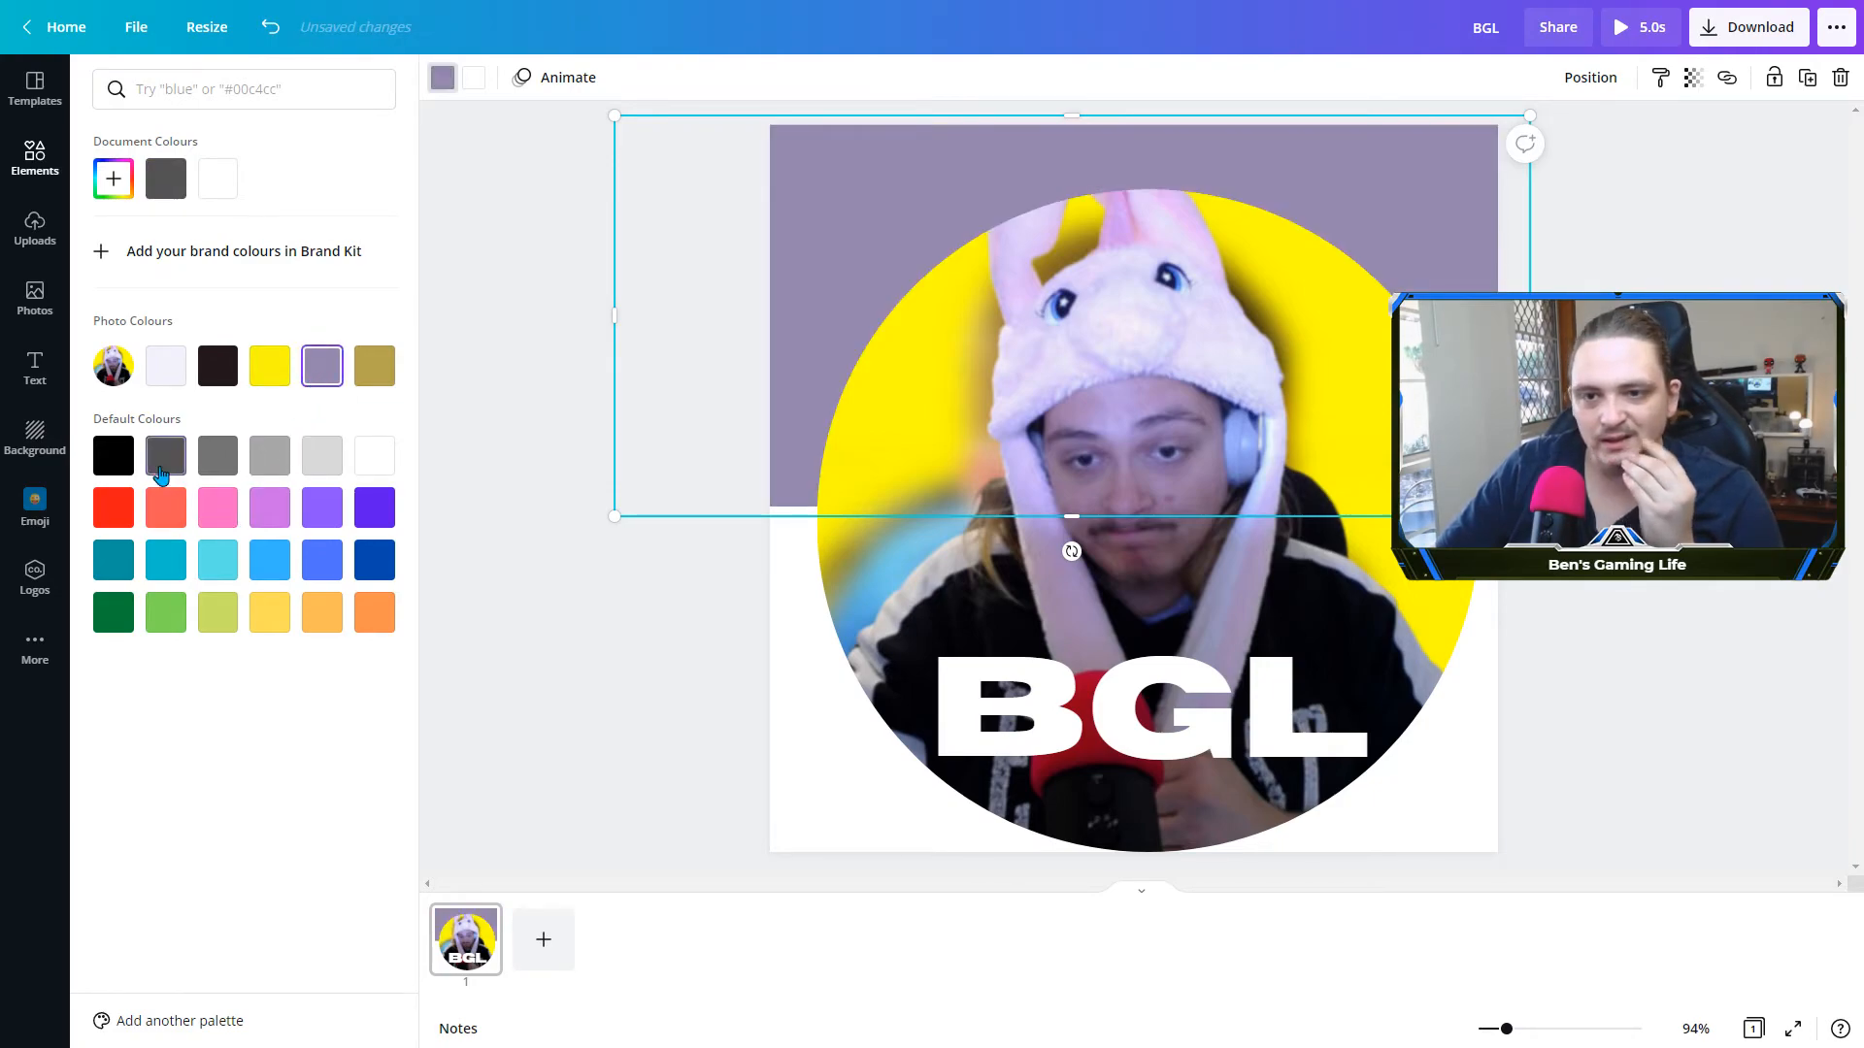
{"action": "left_click", "coordinate": [217, 456]}
{"action": "left_click", "coordinate": [269, 457]}
{"action": "left_click", "coordinate": [323, 458]}
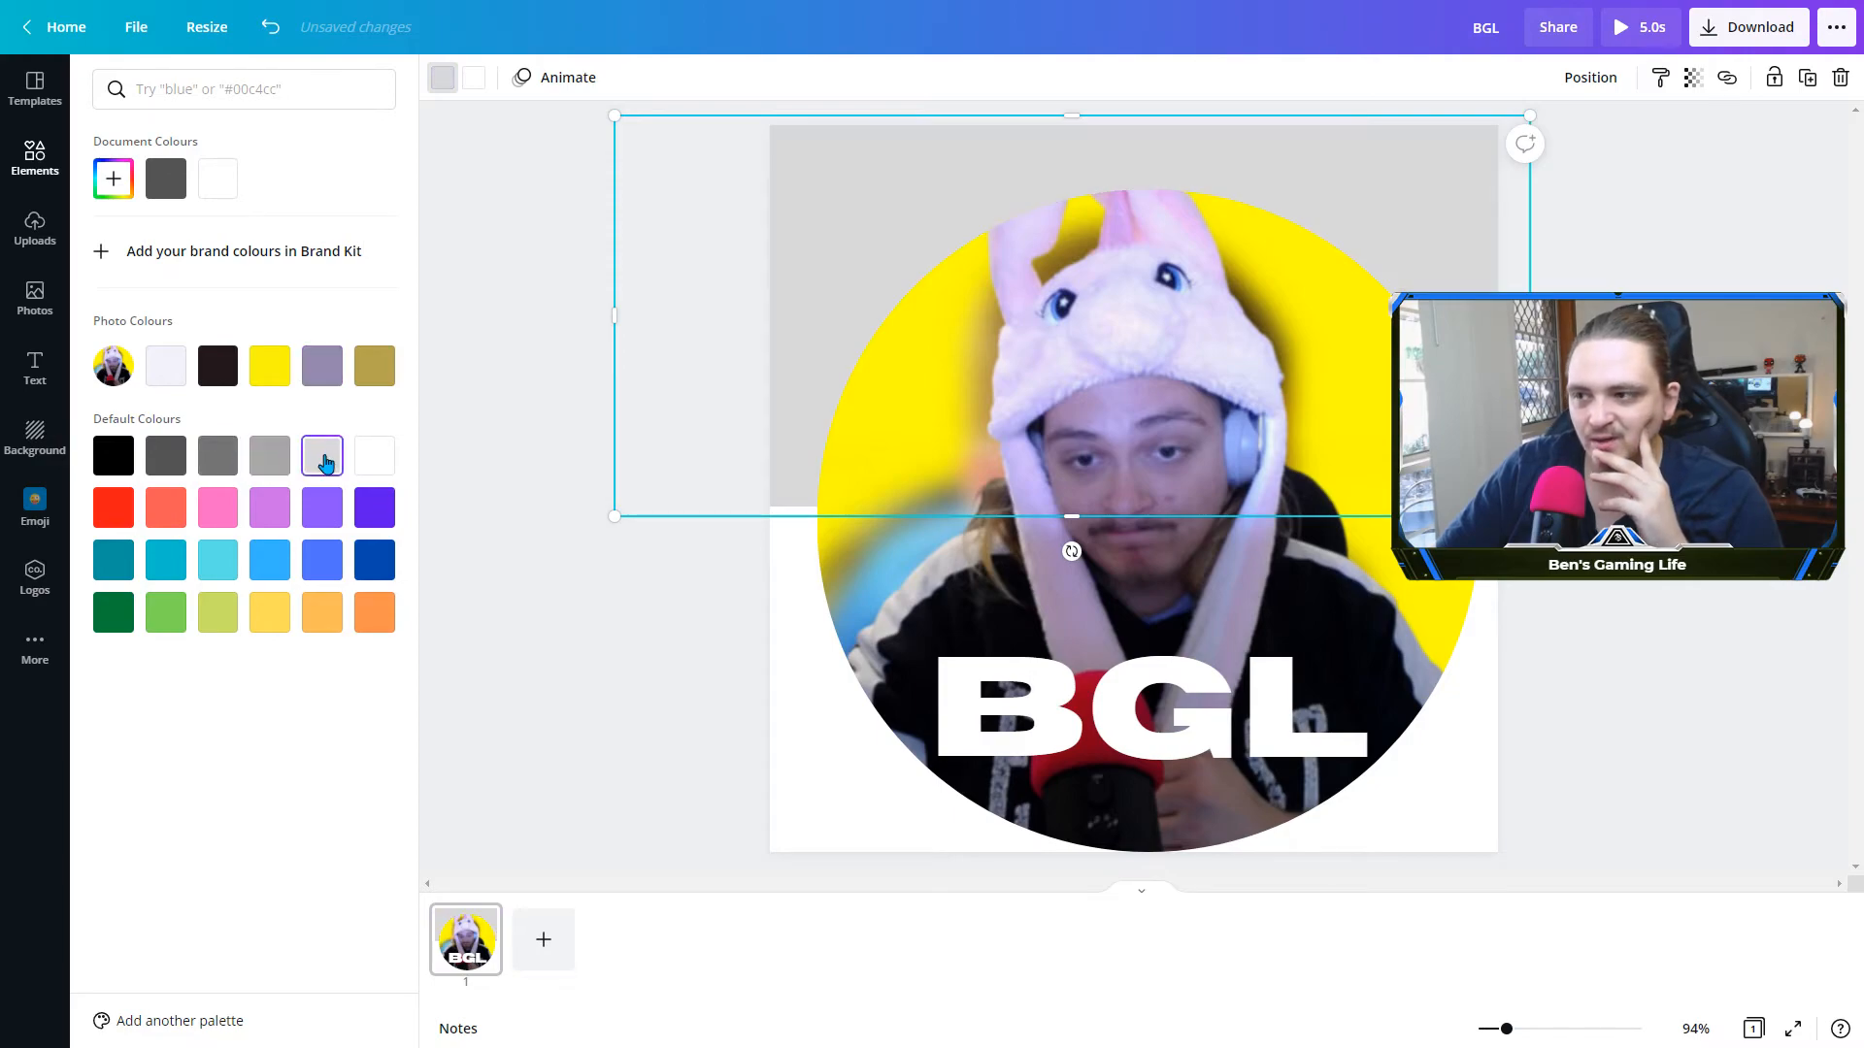
{"action": "left_click", "coordinate": [366, 520]}
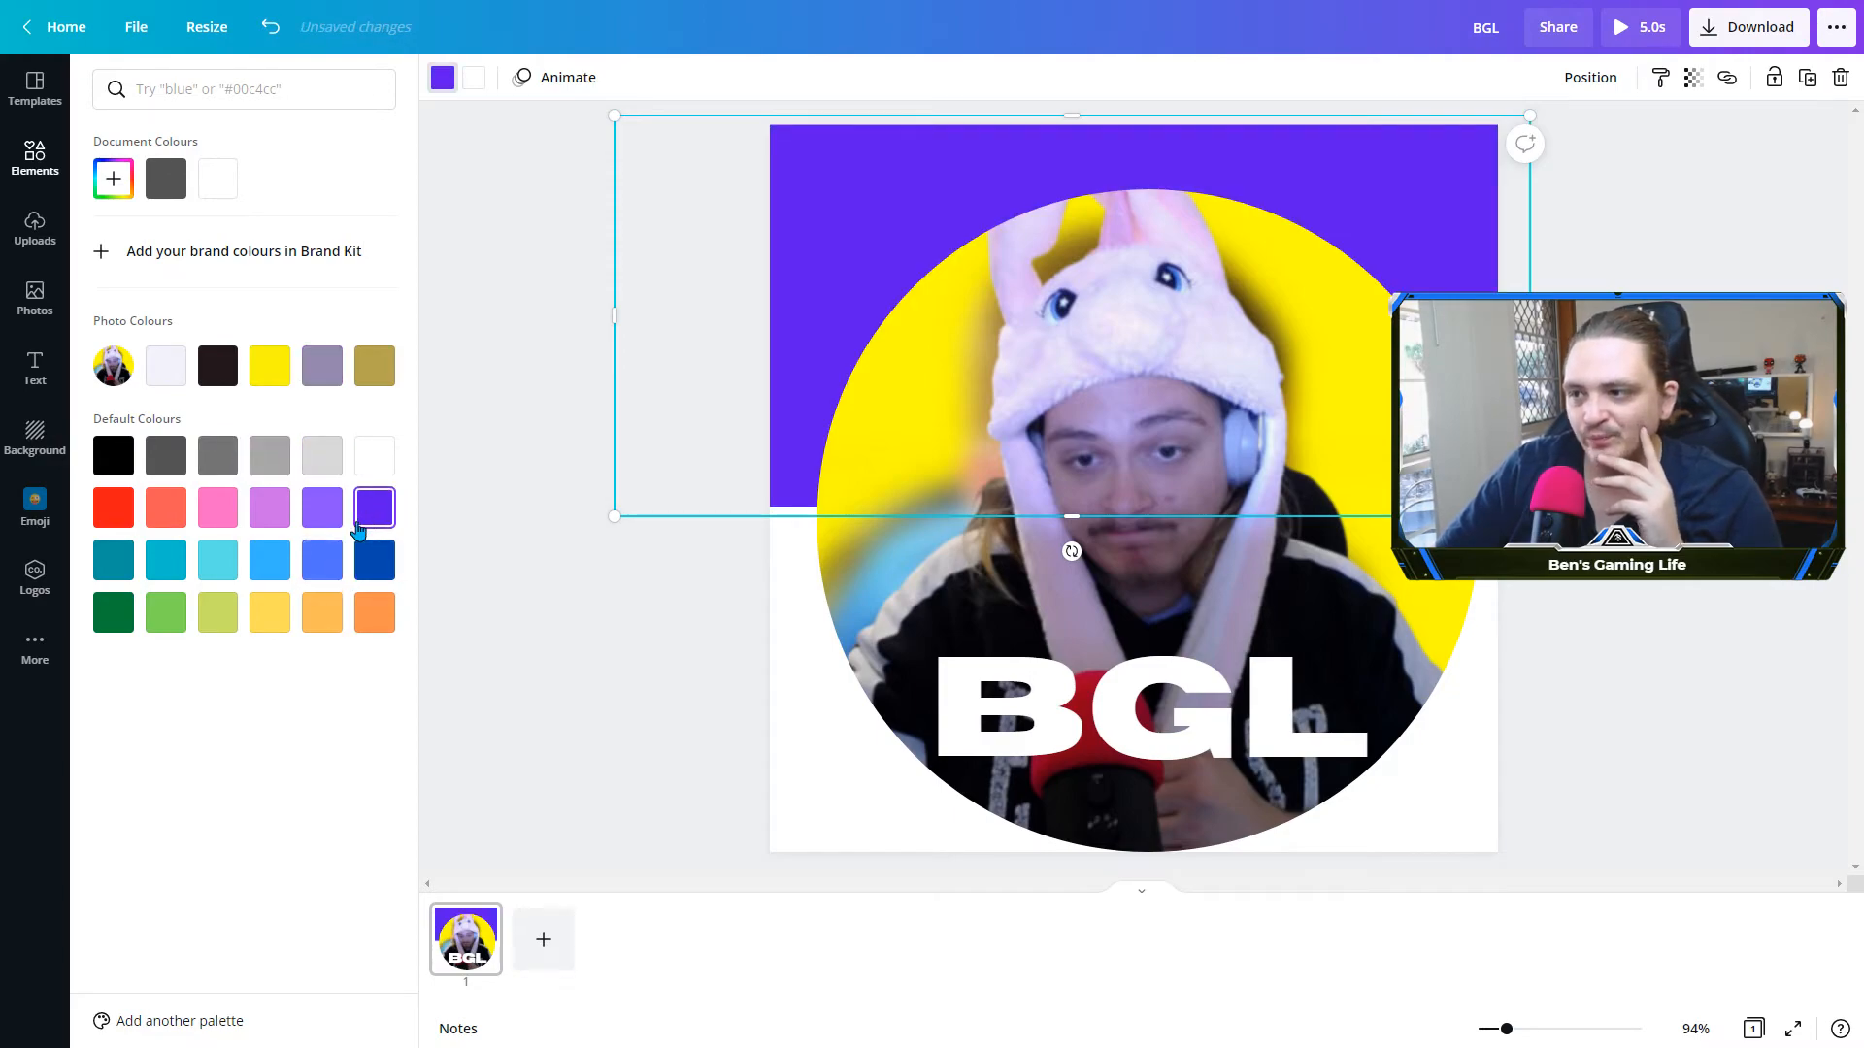
{"action": "left_click", "coordinate": [321, 560]}
{"action": "left_click", "coordinate": [379, 568]}
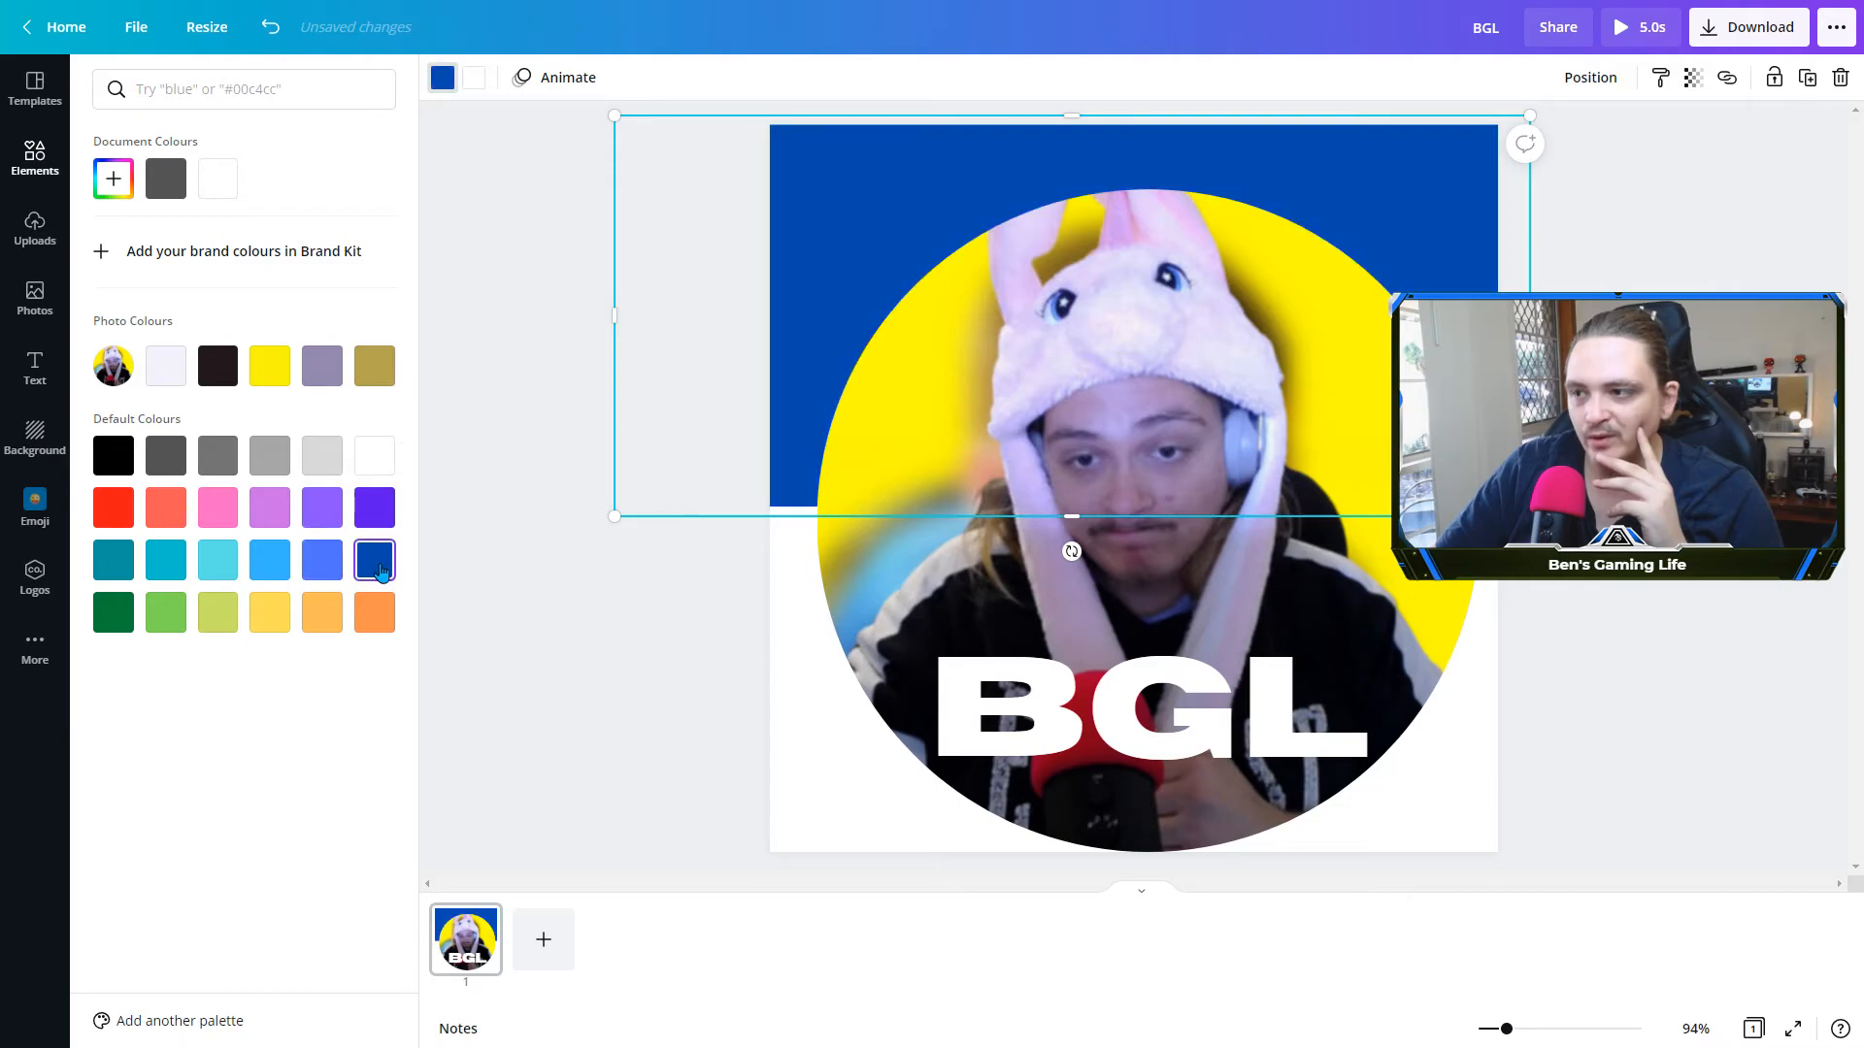
{"action": "left_click", "coordinate": [233, 571]}
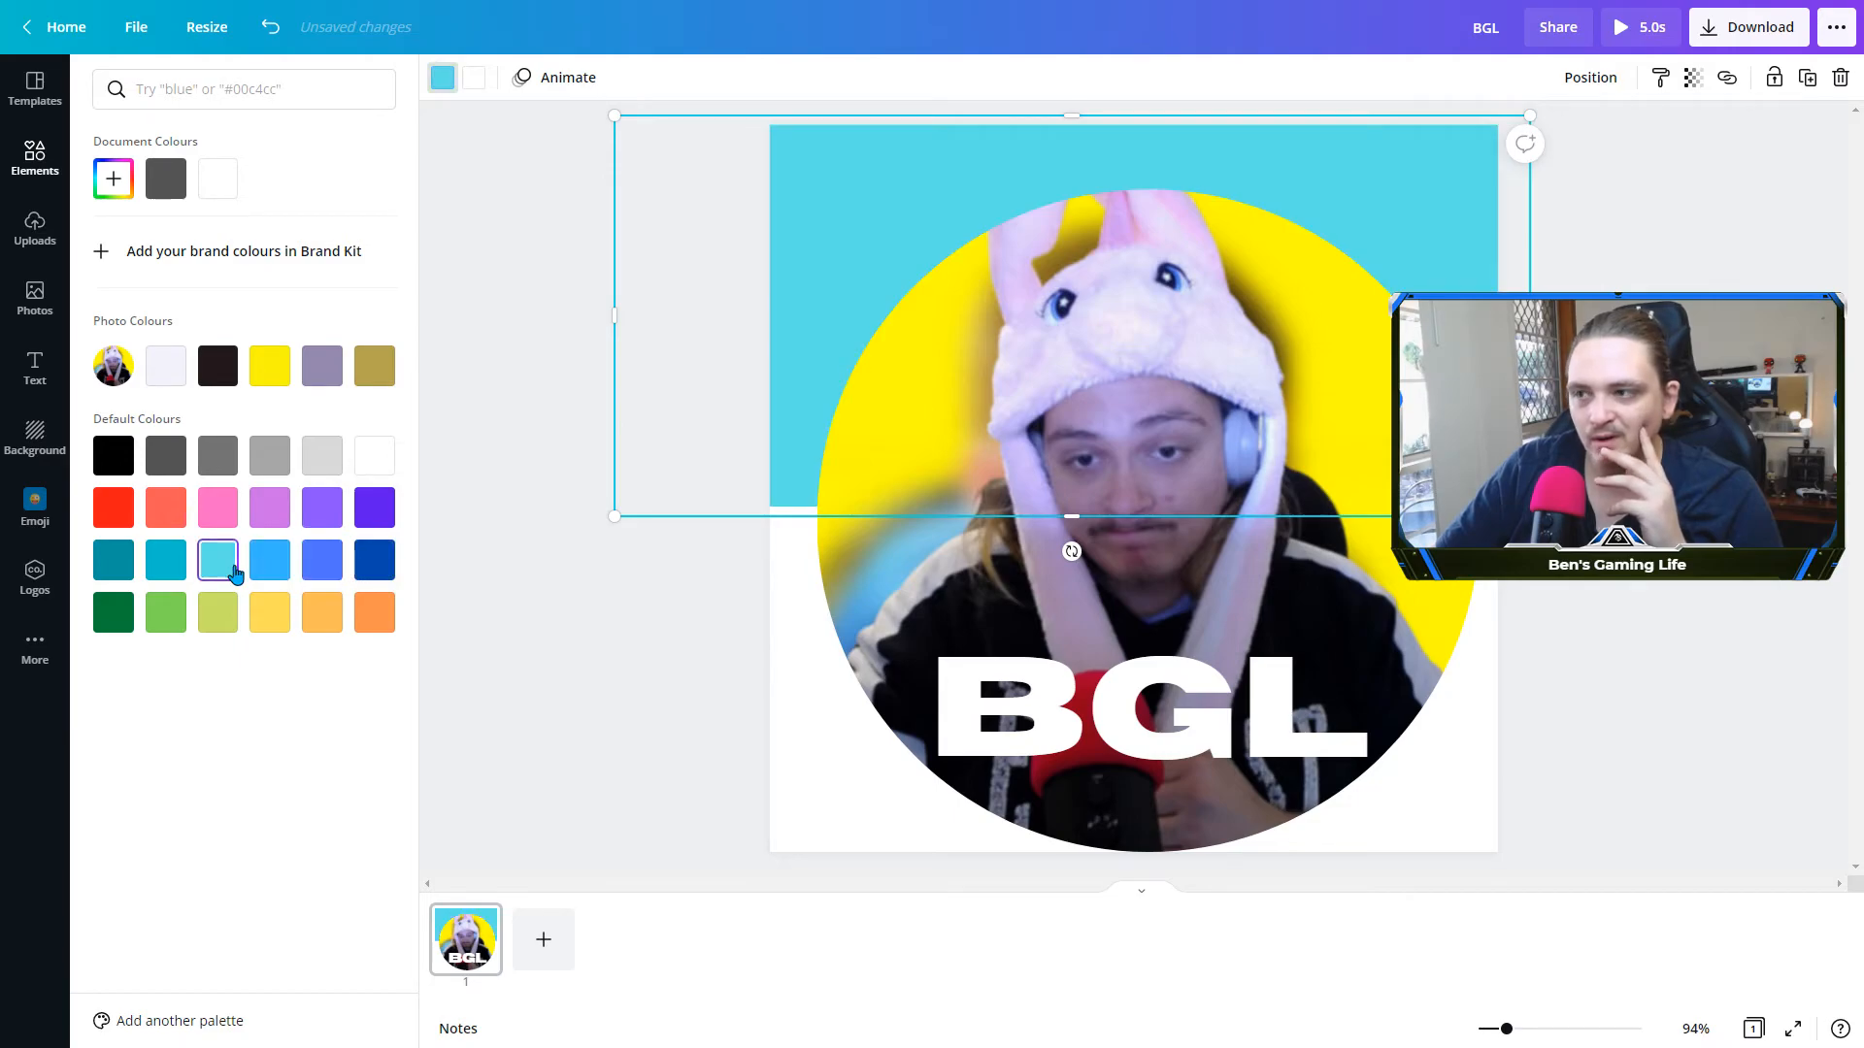
{"action": "left_click", "coordinate": [533, 585]}
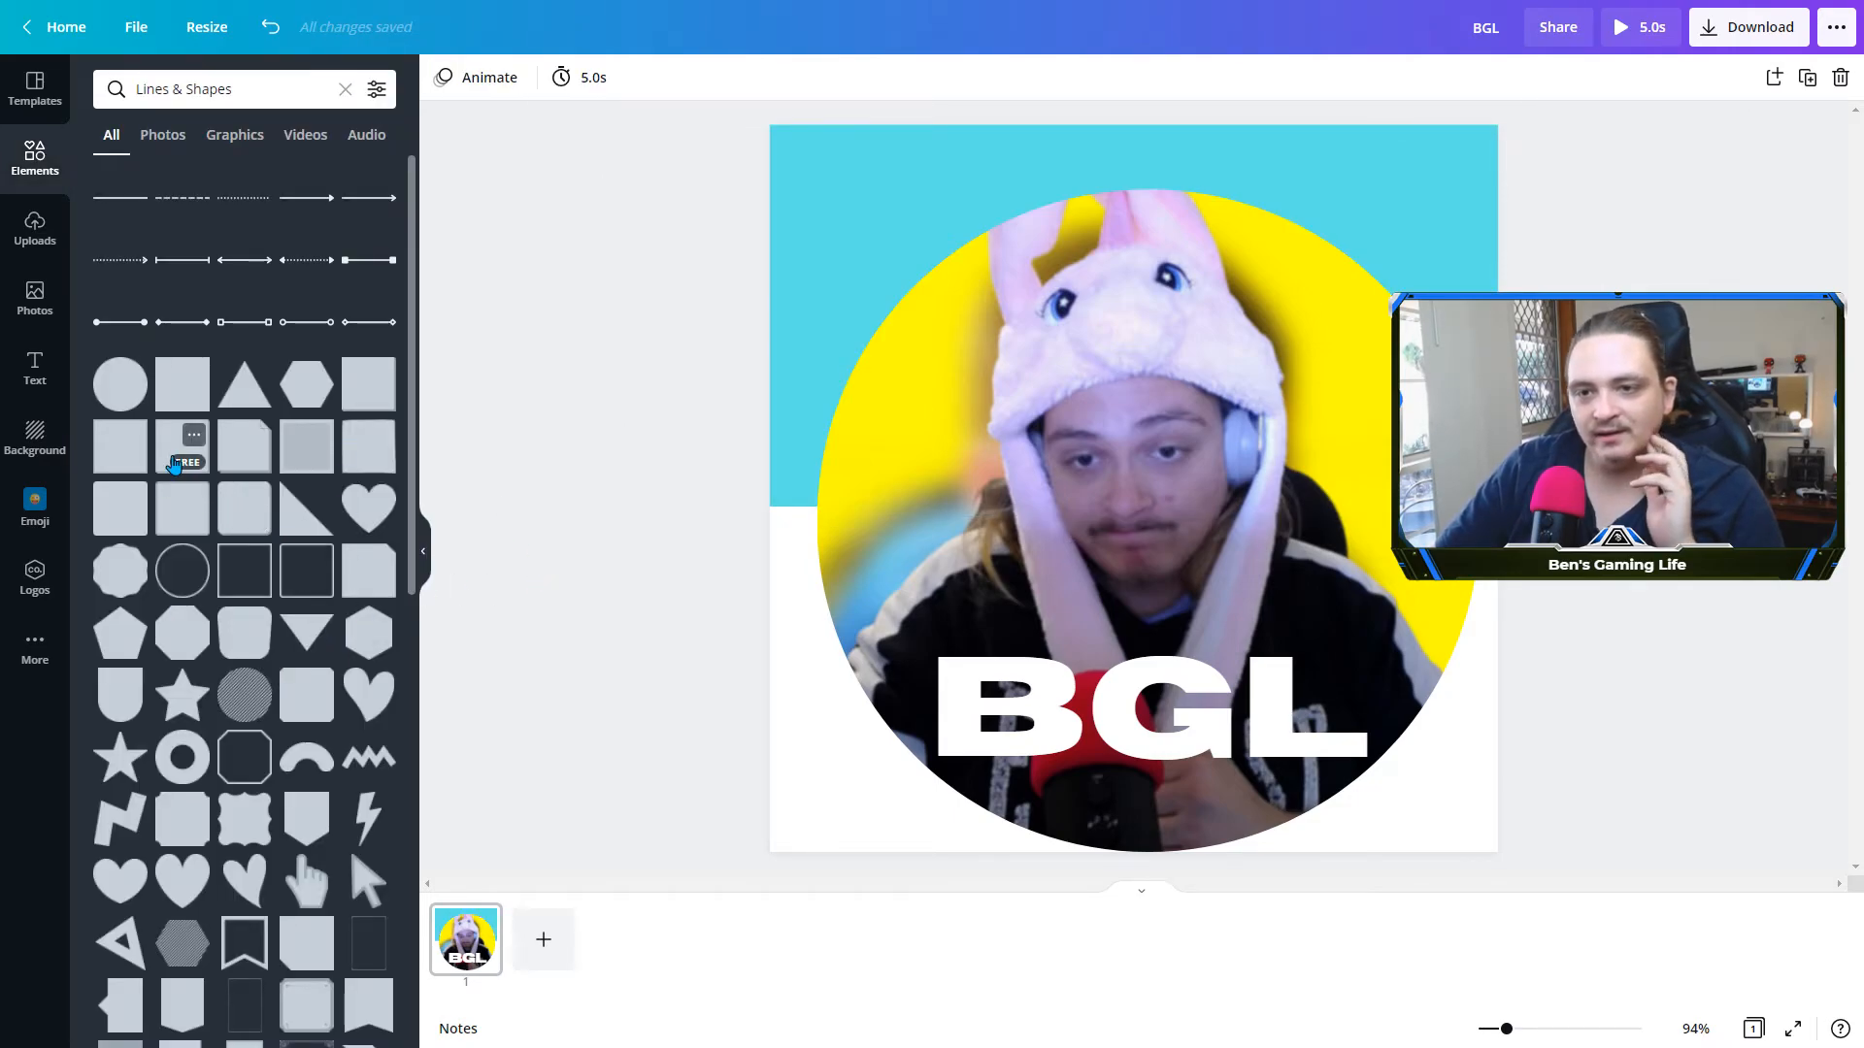
Add a rounded square, try white, grey, green, orange and dark blue fills, and set it to medium blue
{"action": "left_click", "coordinate": [123, 532]}
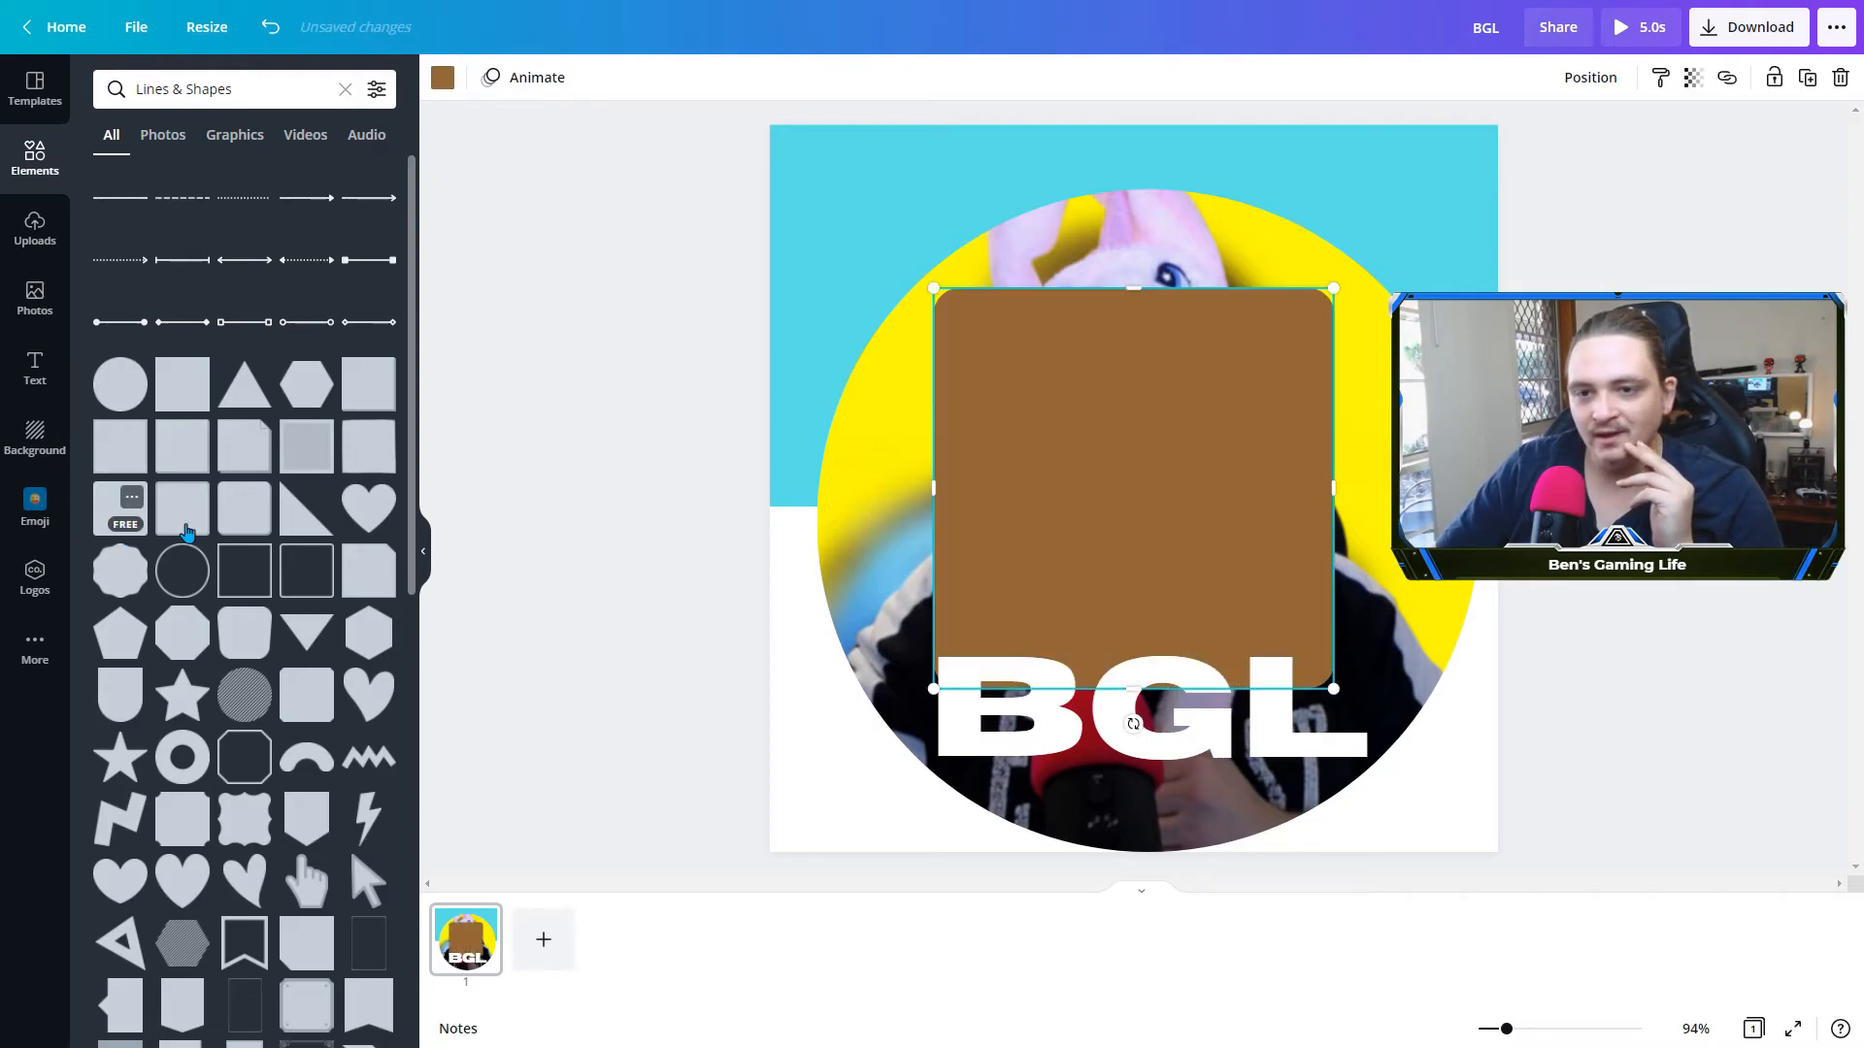
{"action": "left_click", "coordinate": [442, 77]}
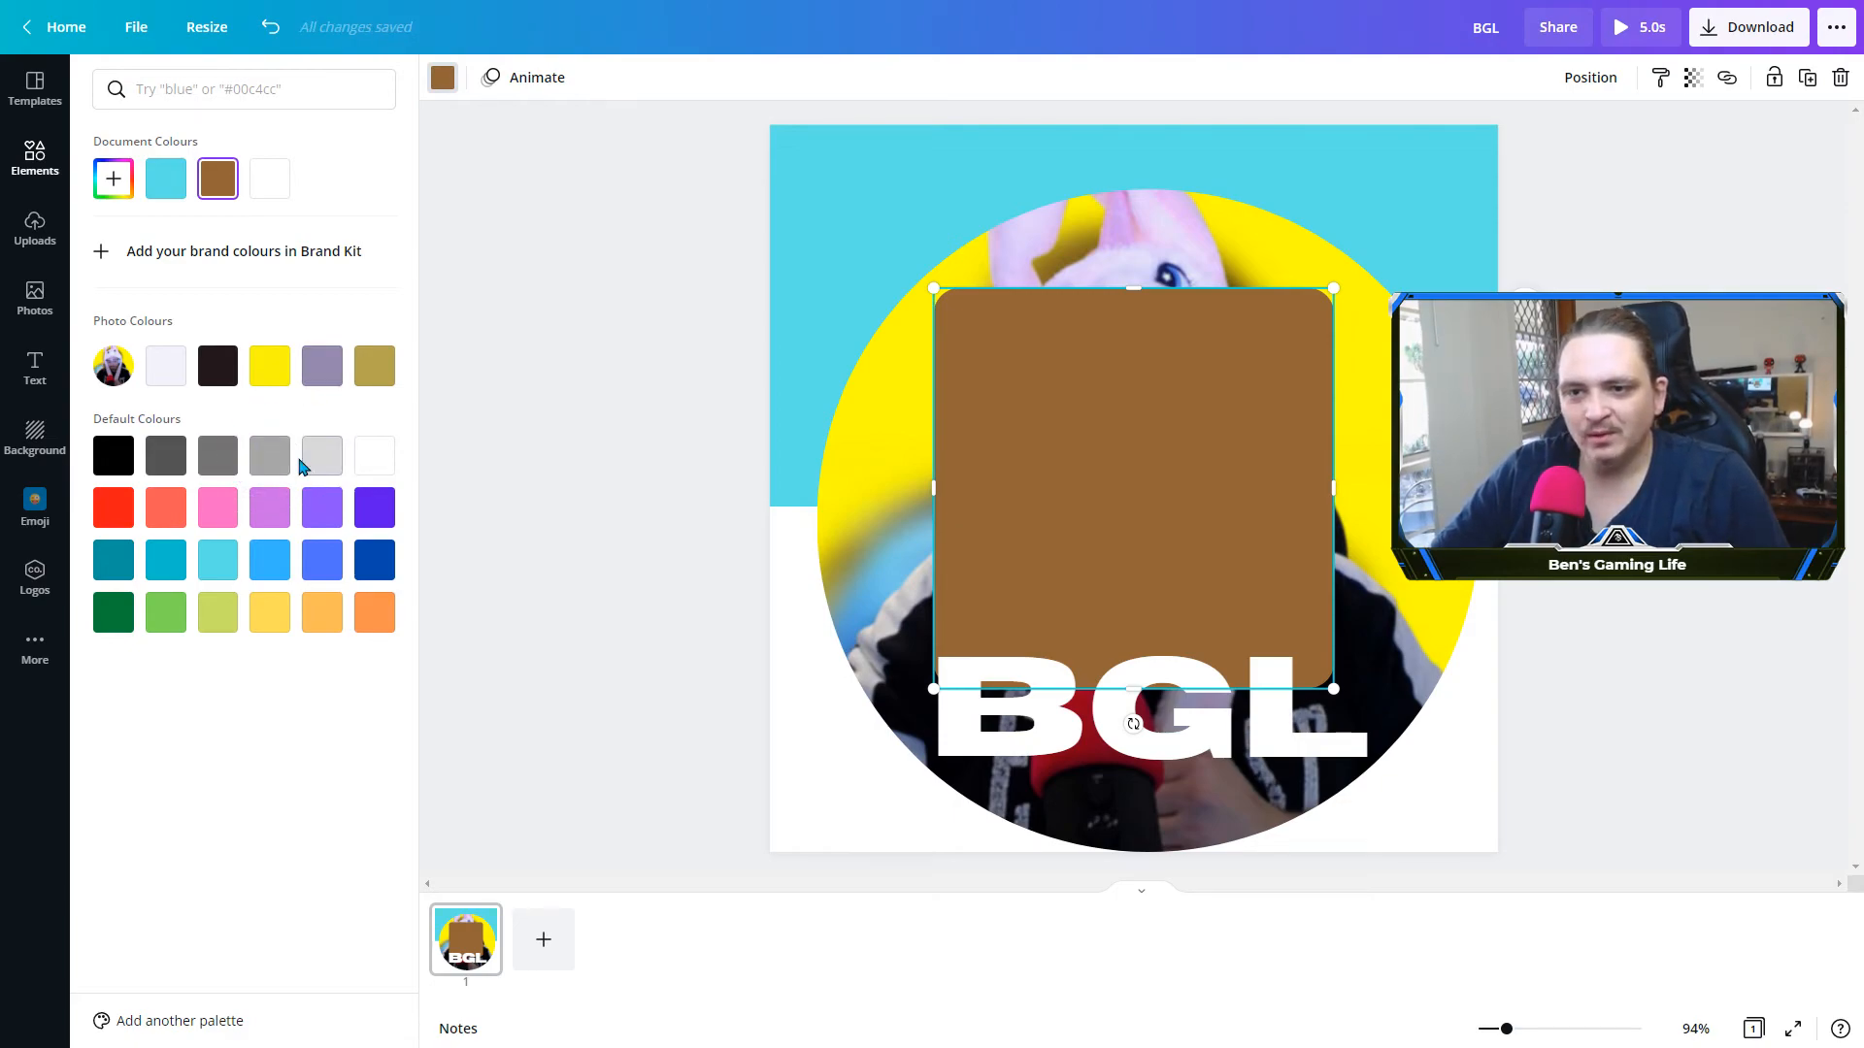
{"action": "left_click", "coordinate": [372, 455]}
{"action": "left_click", "coordinate": [270, 458]}
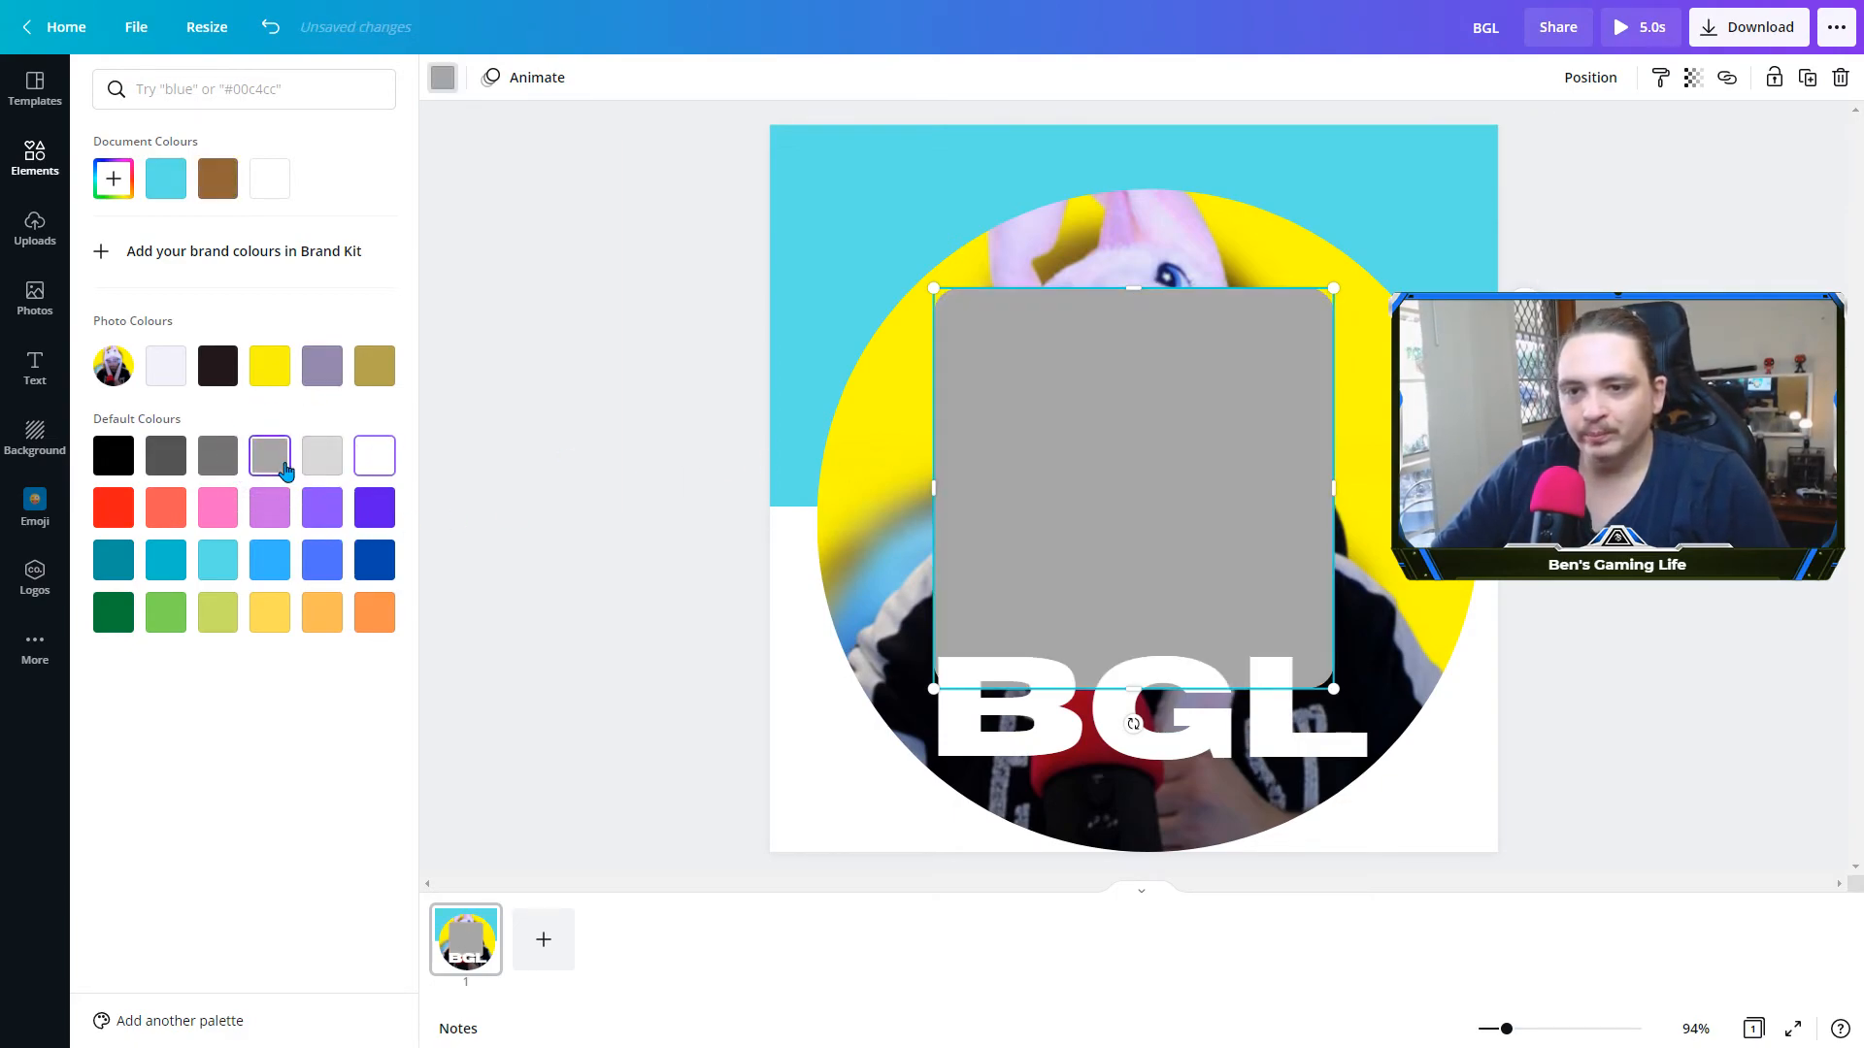
{"action": "left_click", "coordinate": [175, 619]}
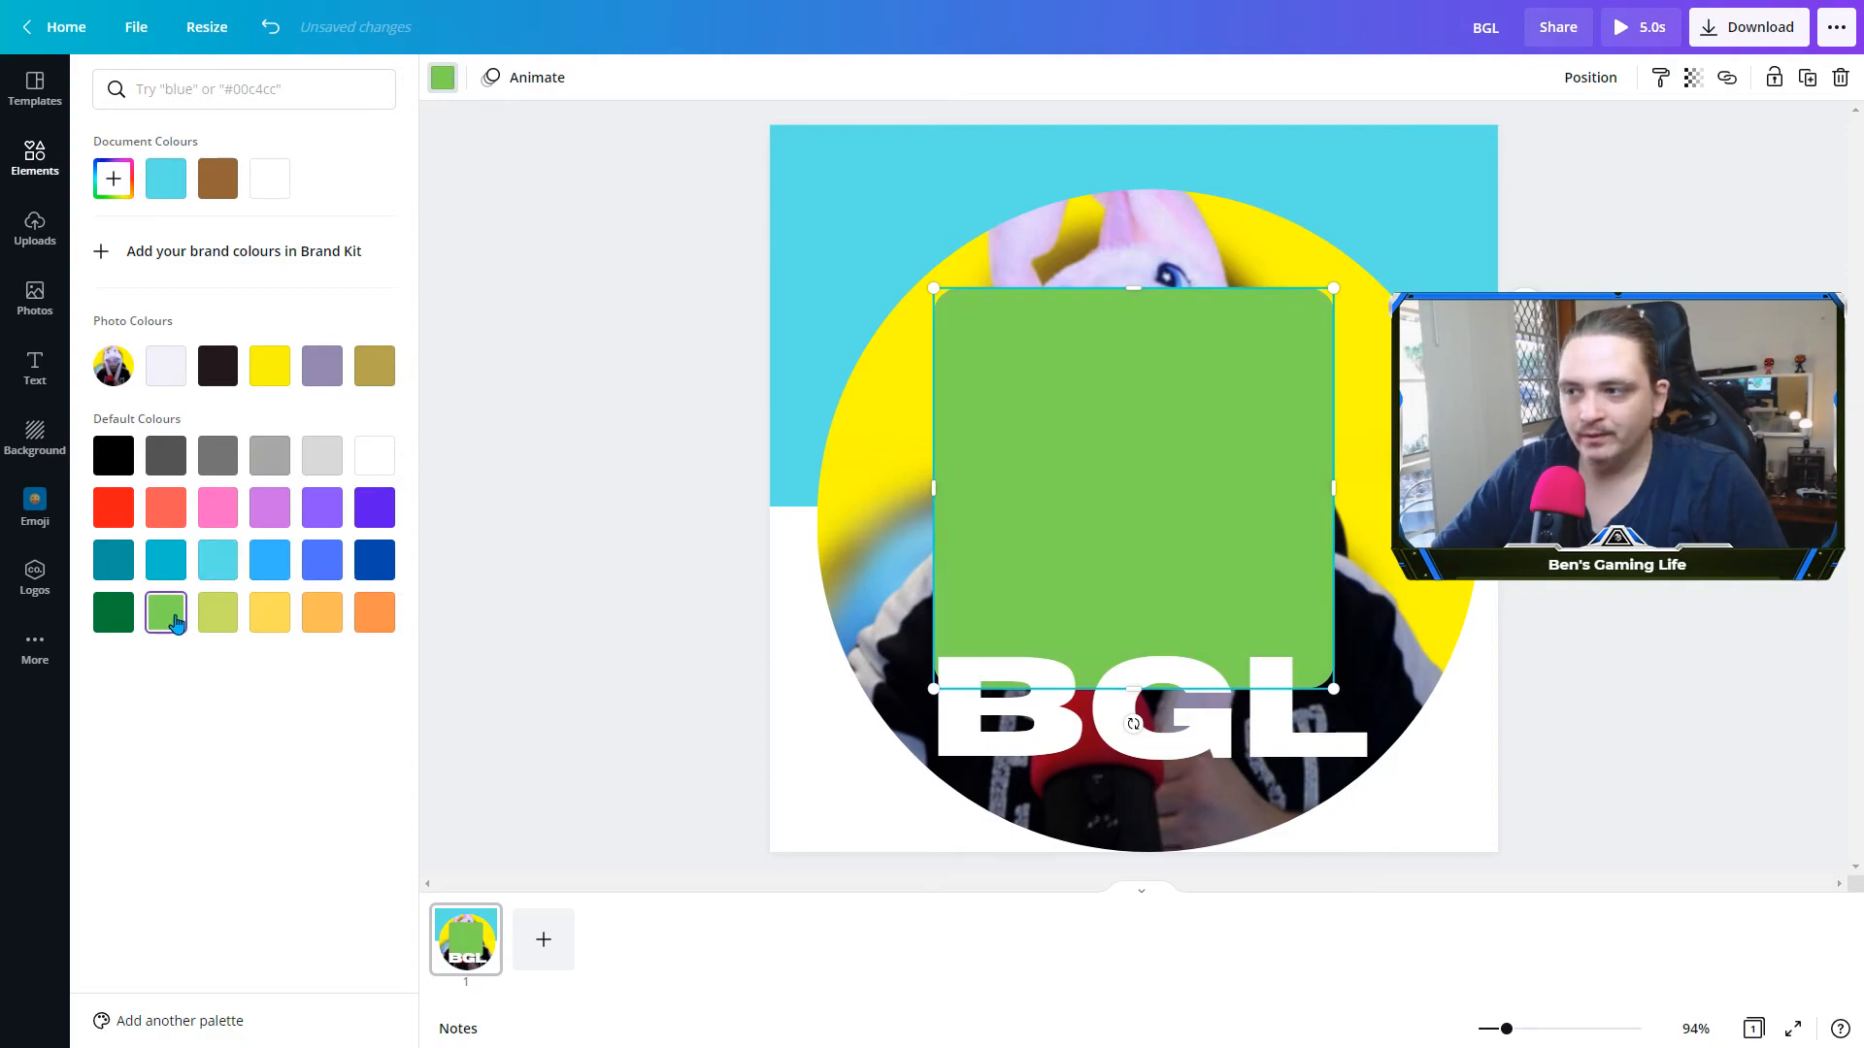
{"action": "left_click", "coordinate": [124, 617]}
{"action": "left_click", "coordinate": [314, 617]}
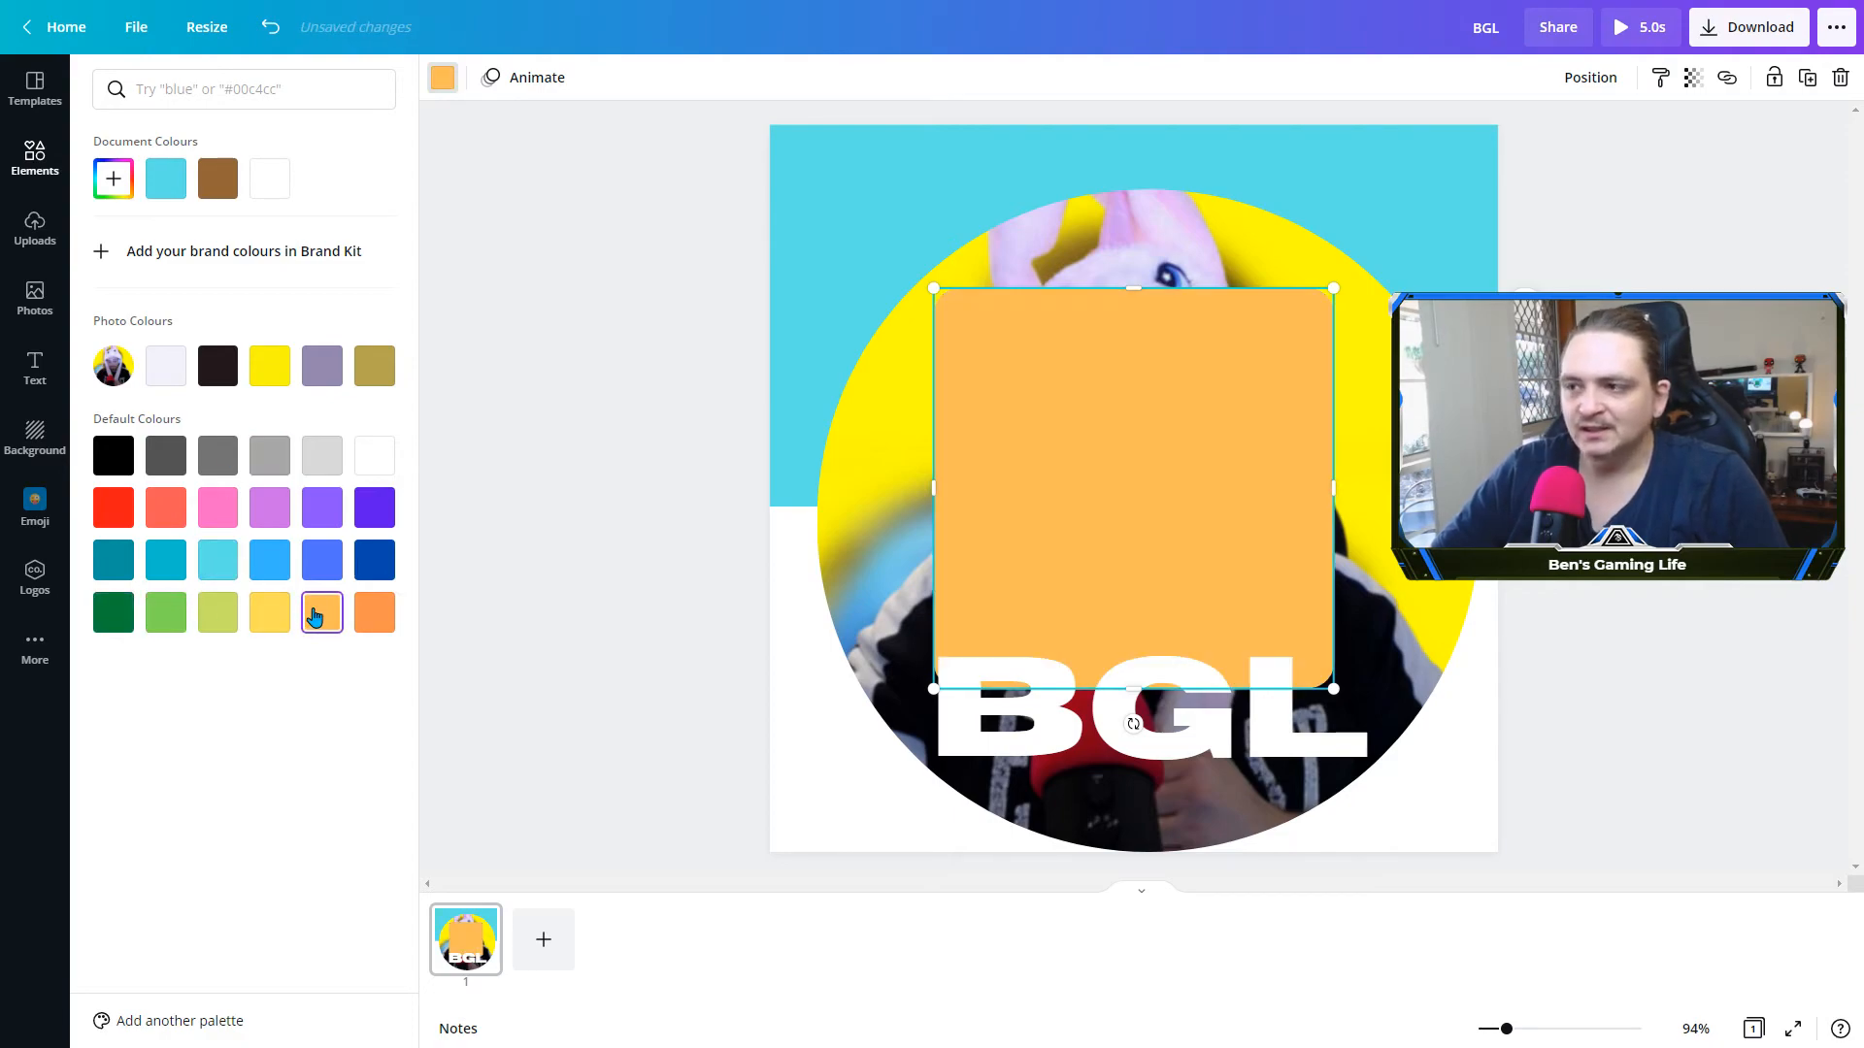
{"action": "left_click", "coordinate": [371, 612]}
{"action": "left_click", "coordinate": [373, 563]}
{"action": "left_click", "coordinate": [313, 569]}
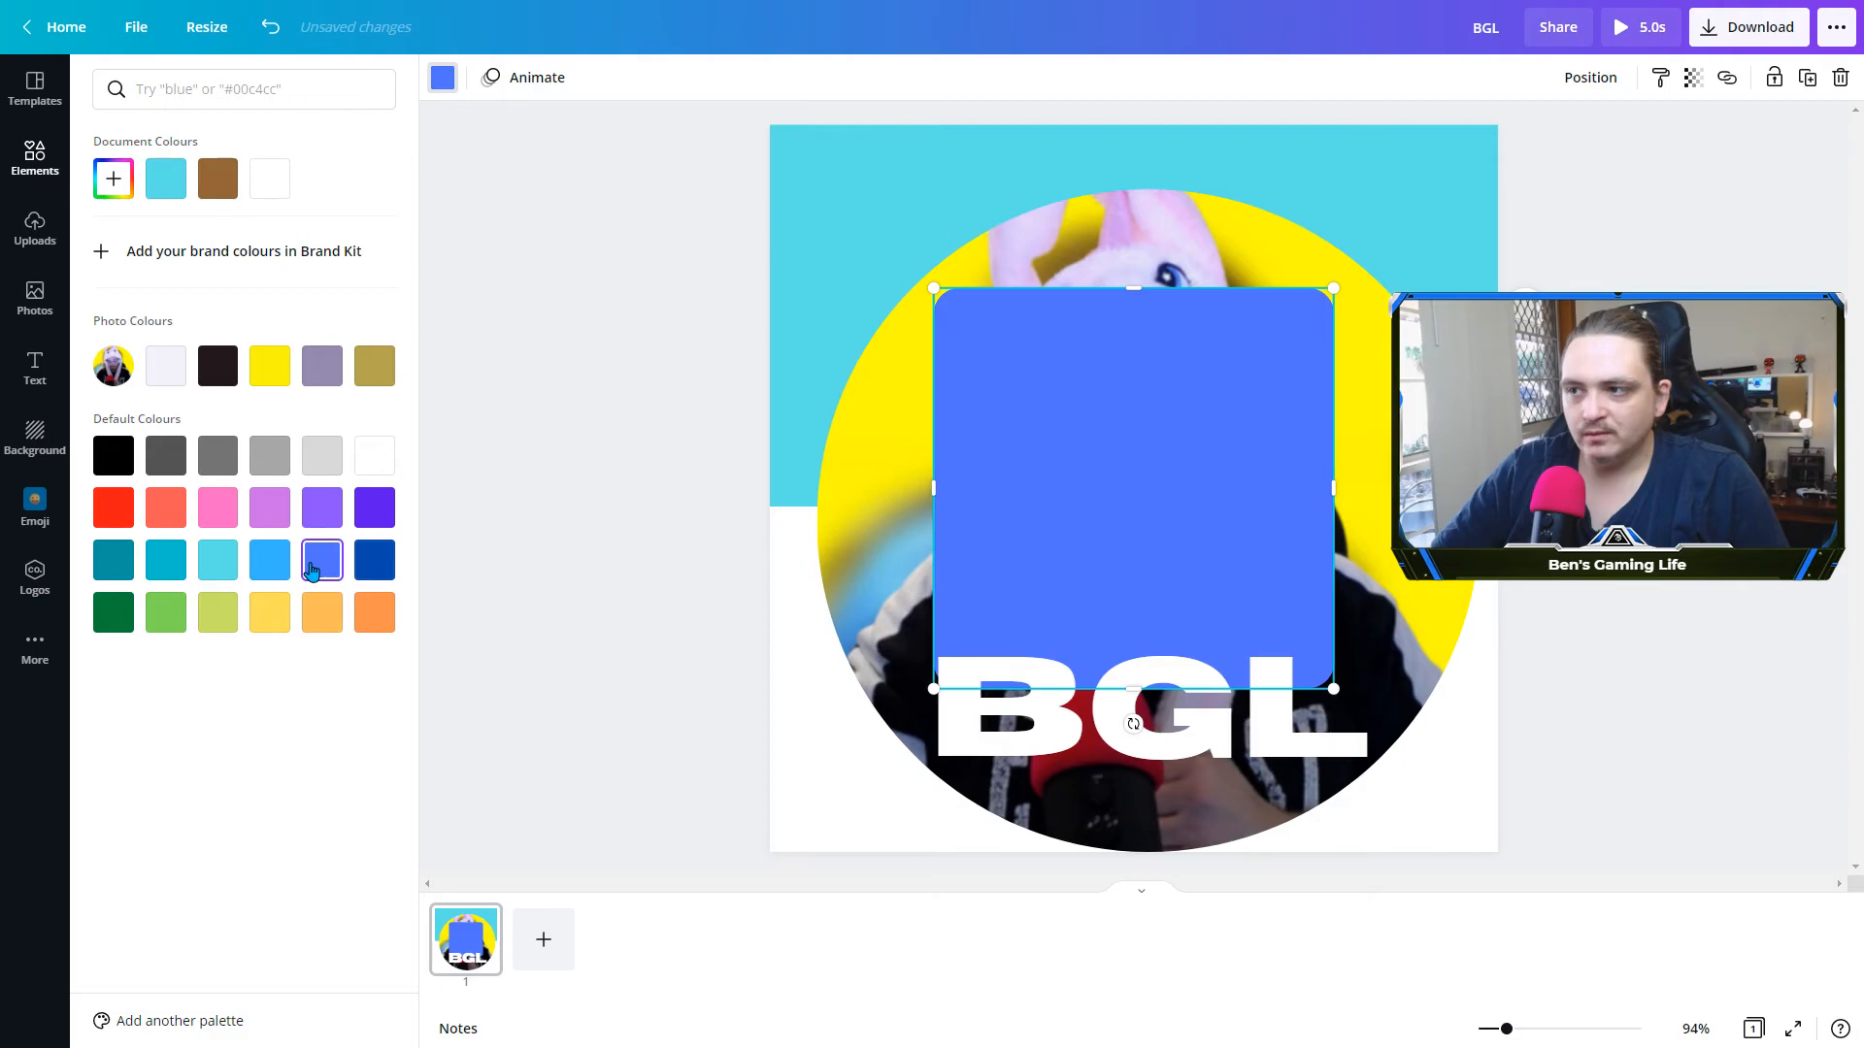
Fill the lower half of the page with the blue rounded square, layered behind the photo and stretched past the right edge
{"action": "left_click_drag", "start_coordinate": [1094, 589], "coordinate": [941, 654]}
{"action": "left_click", "coordinate": [950, 658]}
{"action": "right_click", "coordinate": [953, 648]}
{"action": "right_click", "coordinate": [861, 590]}
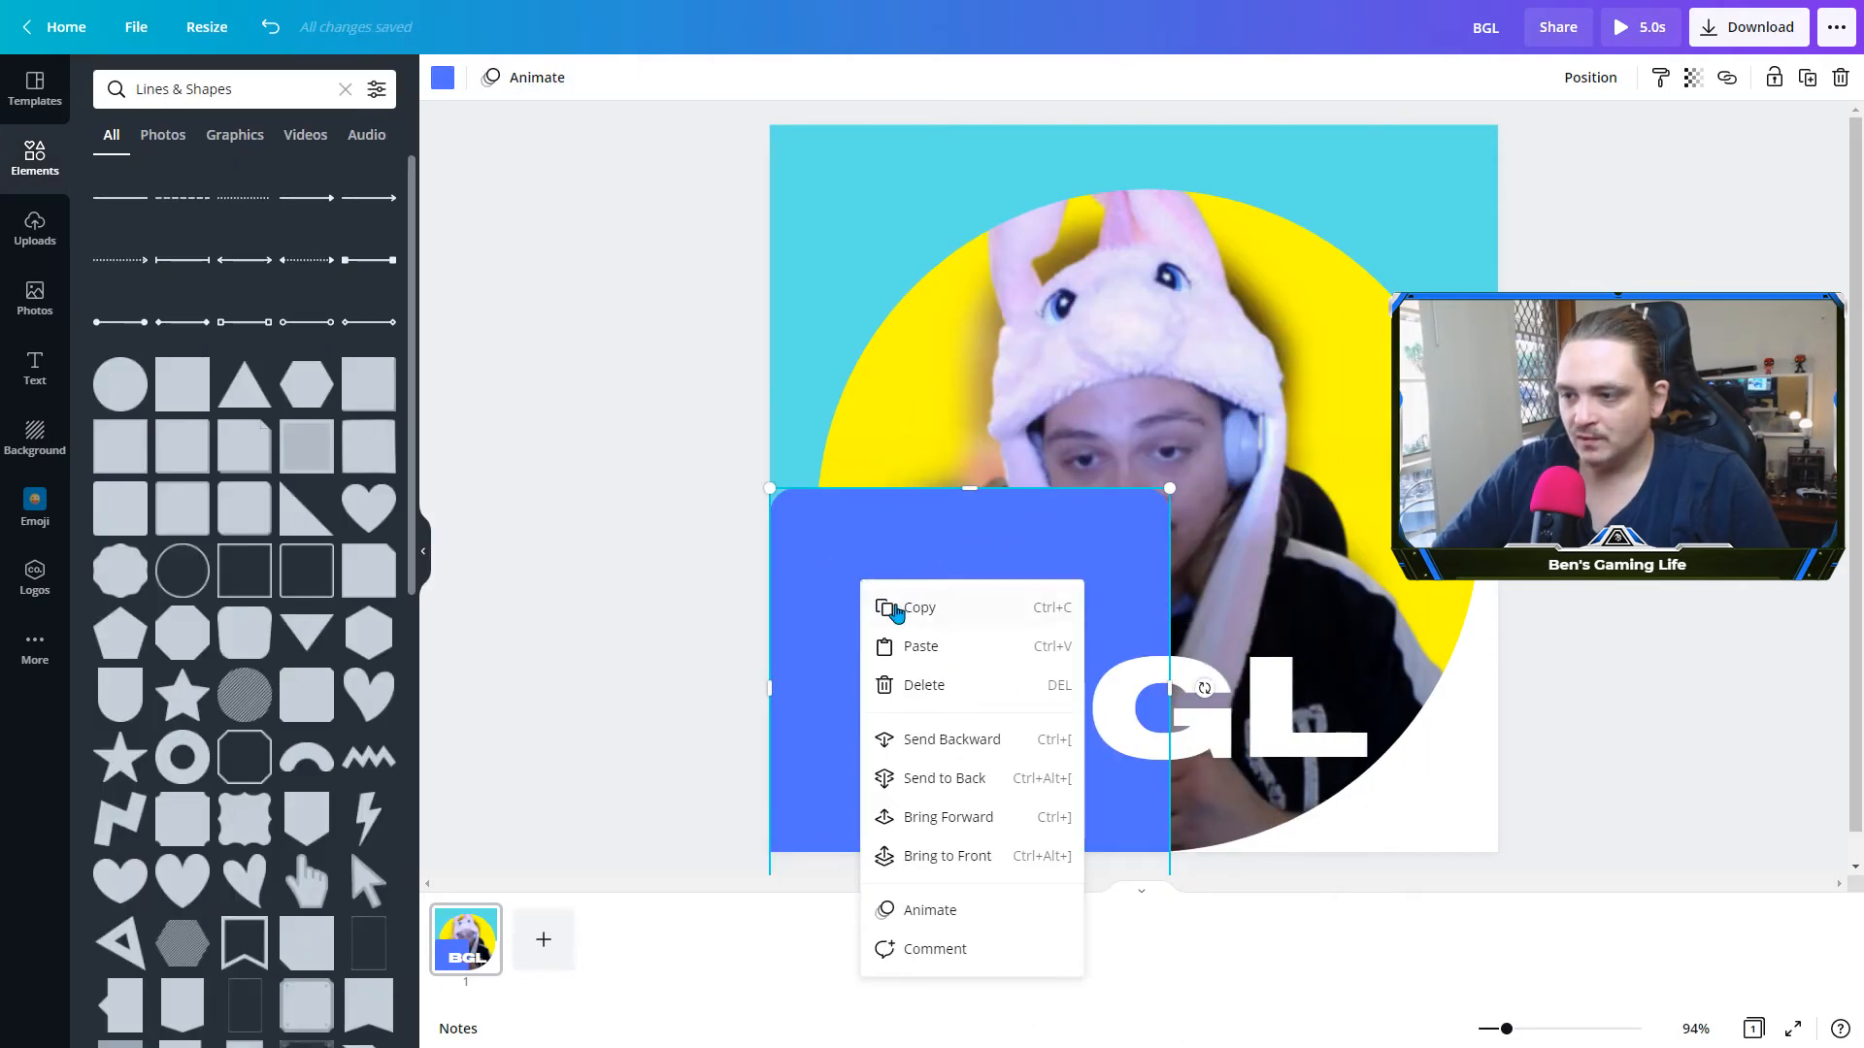
{"action": "left_click", "coordinate": [878, 736]}
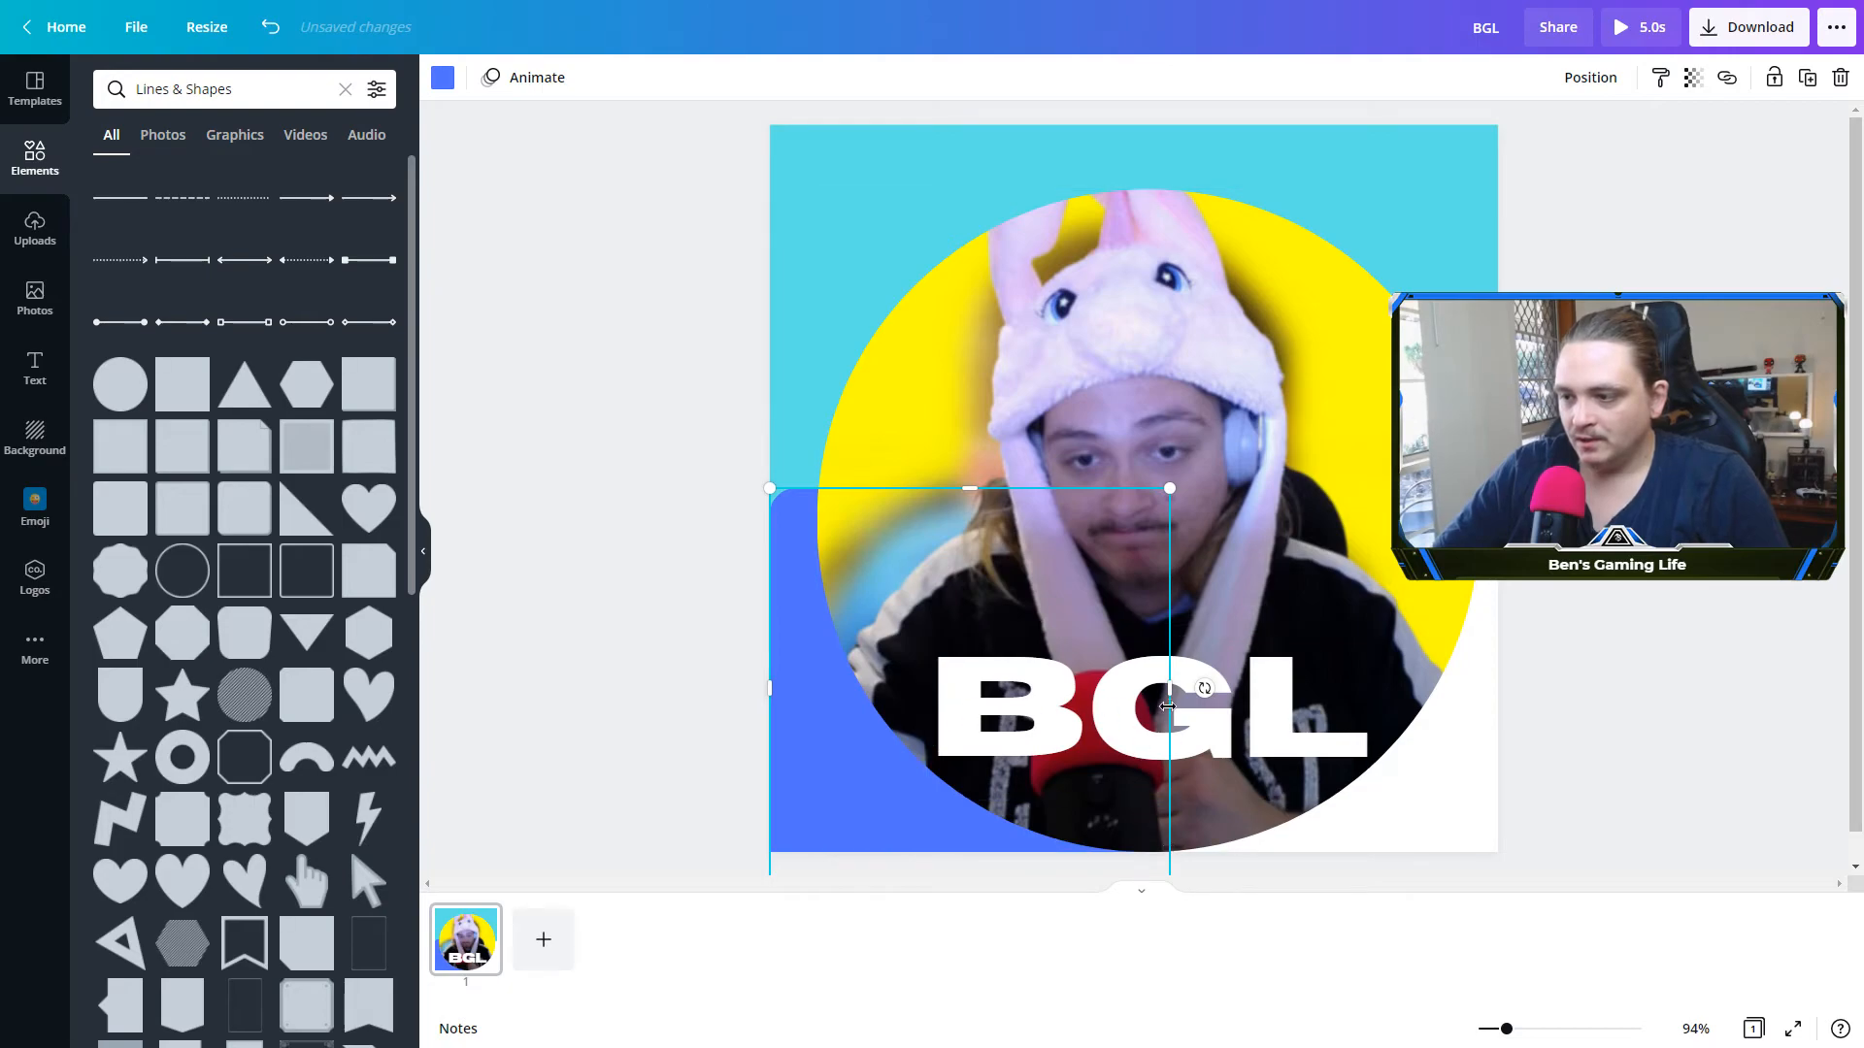
{"action": "left_click_drag", "start_coordinate": [1256, 690], "coordinate": [1512, 677]}
{"action": "left_click", "coordinate": [1673, 608]}
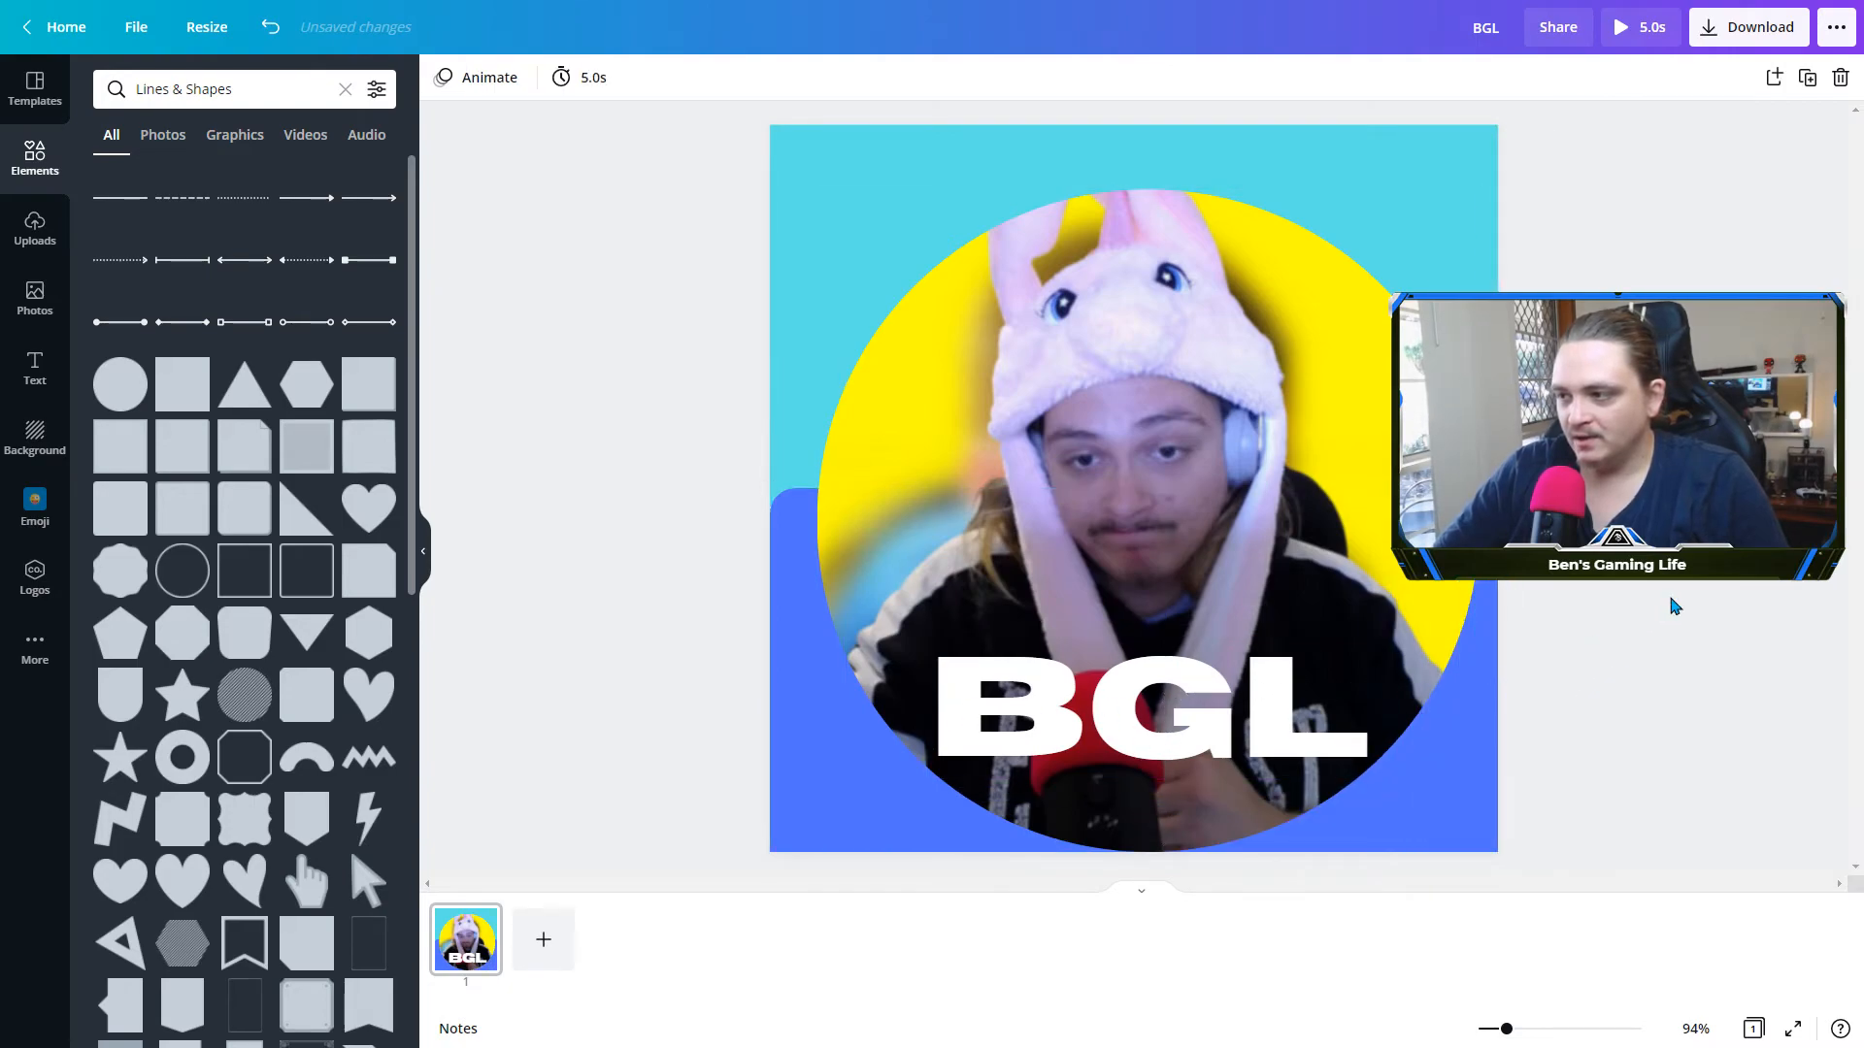
Widen the blue rounded square past both side edges of the page so its rounded corners fall outside the page
{"action": "left_click", "coordinate": [774, 522]}
{"action": "left_click_drag", "start_coordinate": [768, 684], "coordinate": [715, 684]}
{"action": "left_click_drag", "start_coordinate": [1559, 681], "coordinate": [1593, 683]}
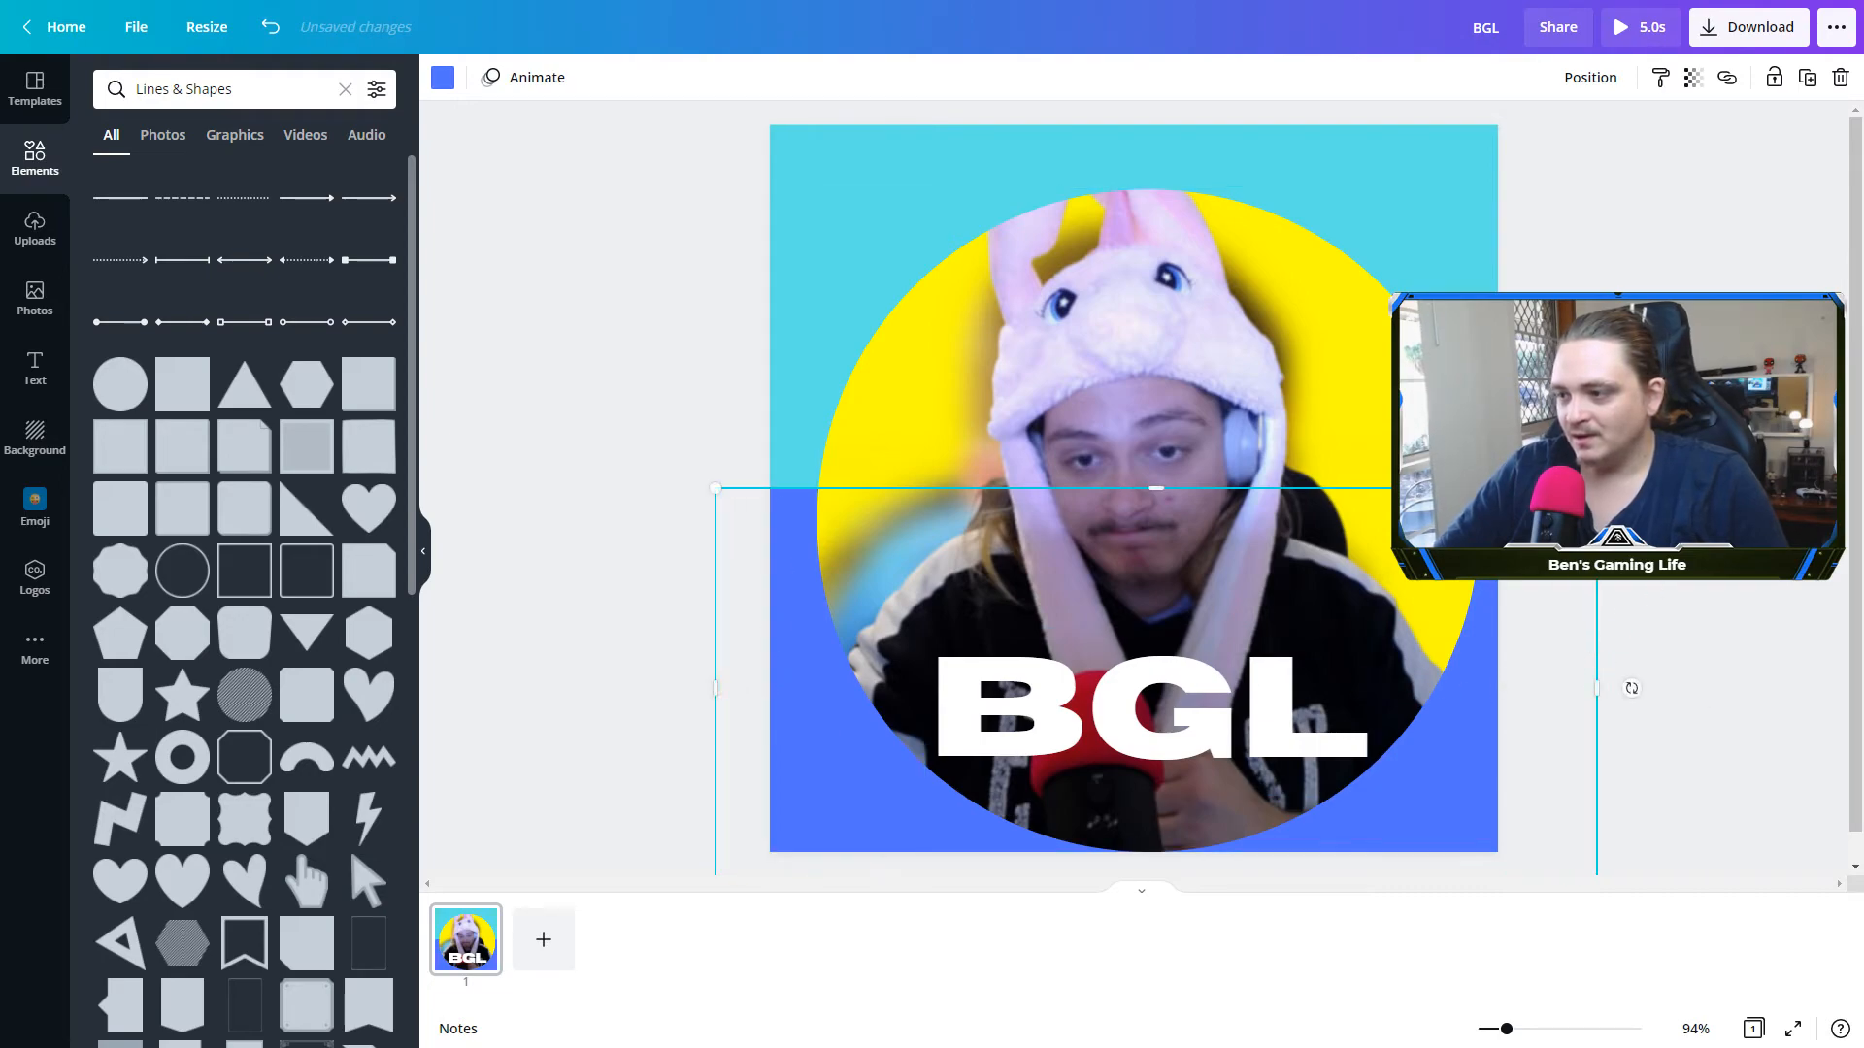
{"action": "left_click", "coordinate": [1626, 686]}
Shrink the BGL text to size 71.3 and place it horizontally centred near the lower edge of the circular photo
{"action": "left_click_drag", "start_coordinate": [1197, 740], "coordinate": [1214, 733]}
{"action": "mouse_move", "coordinate": [1393, 630]}
{"action": "left_mouse_down"}
{"action": "mouse_move", "coordinate": [1374, 636]}
{"action": "mouse_move", "coordinate": [1416, 620]}
{"action": "left_mouse_up"}
{"action": "left_click_drag", "start_coordinate": [1410, 702], "coordinate": [1601, 704]}
{"action": "left_click_drag", "start_coordinate": [1602, 624], "coordinate": [1325, 660]}
{"action": "mouse_move", "coordinate": [1185, 742]}
{"action": "left_mouse_down"}
{"action": "mouse_move", "coordinate": [1196, 767]}
{"action": "mouse_move", "coordinate": [1194, 710]}
{"action": "mouse_move", "coordinate": [1193, 731]}
{"action": "left_mouse_up"}
{"action": "left_click", "coordinate": [1526, 697]}
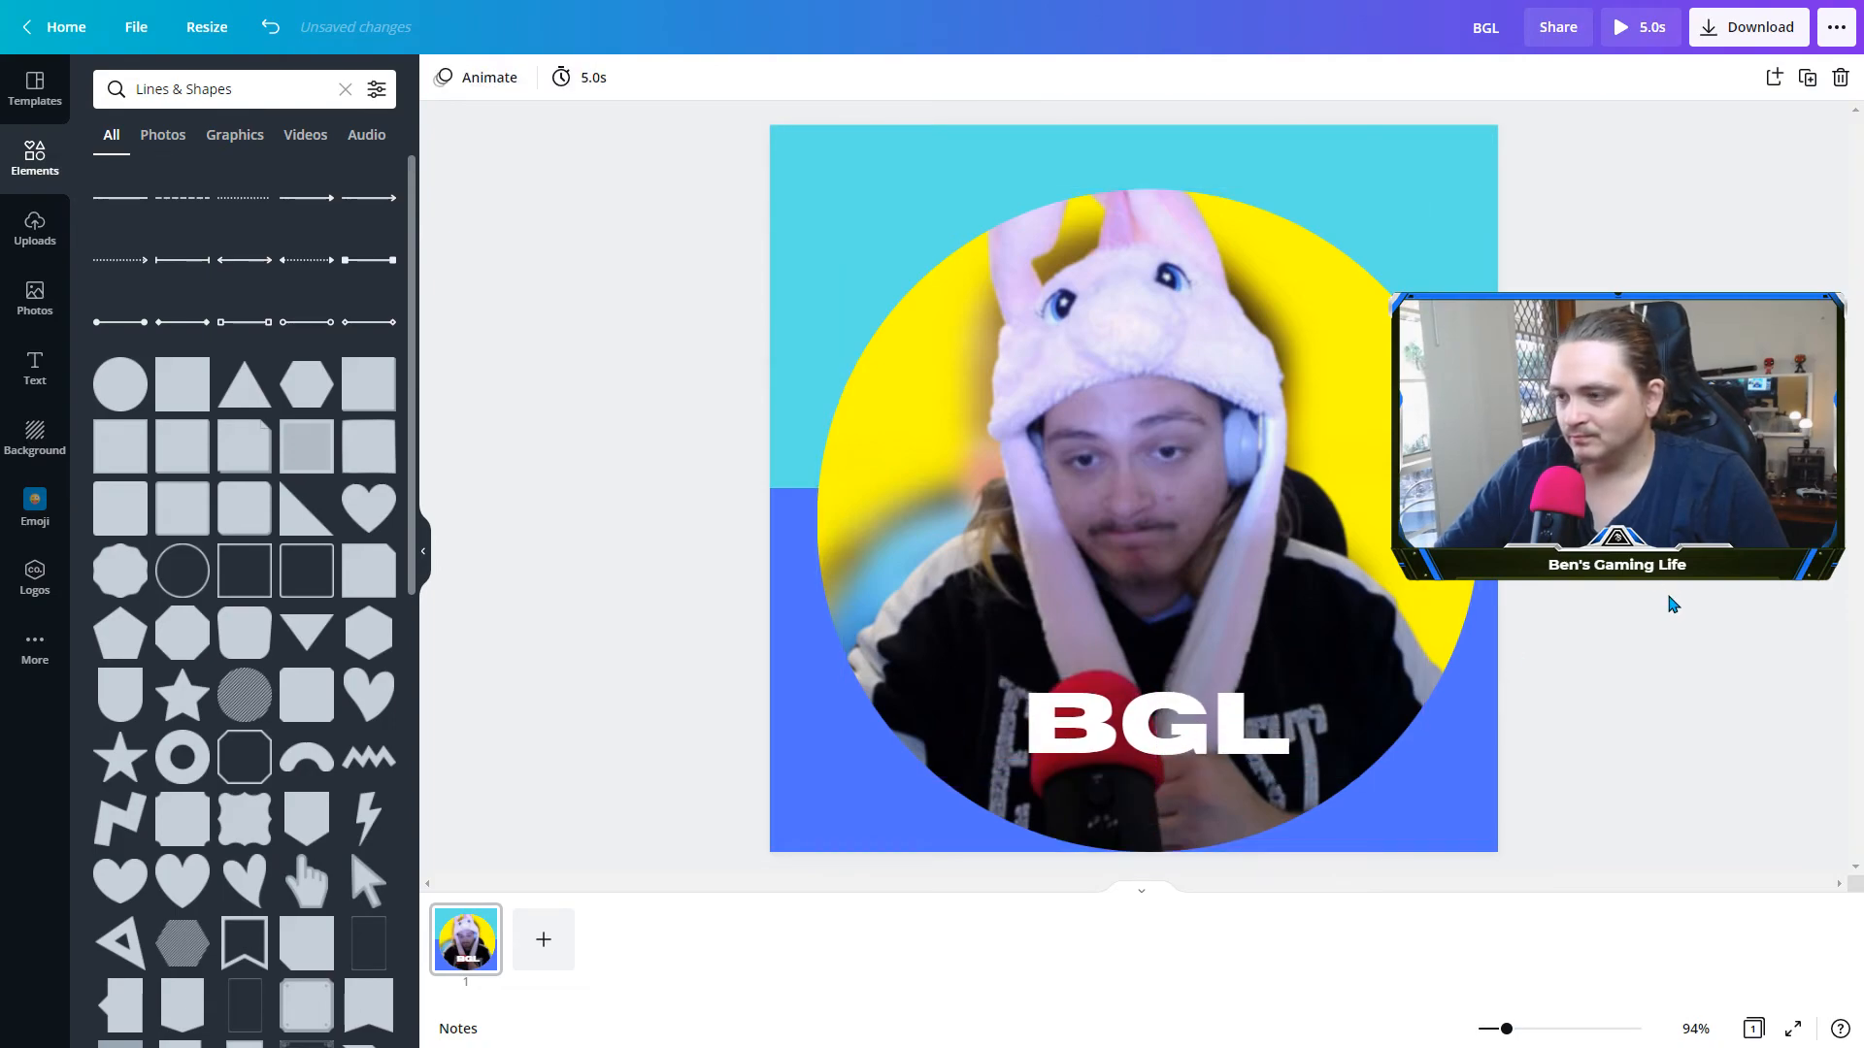
Move the circular photo up and slightly left so it is centred on the page both horizontally and vertically
{"action": "left_click", "coordinate": [1350, 399]}
{"action": "left_click_drag", "start_coordinate": [1350, 399], "coordinate": [1339, 373]}
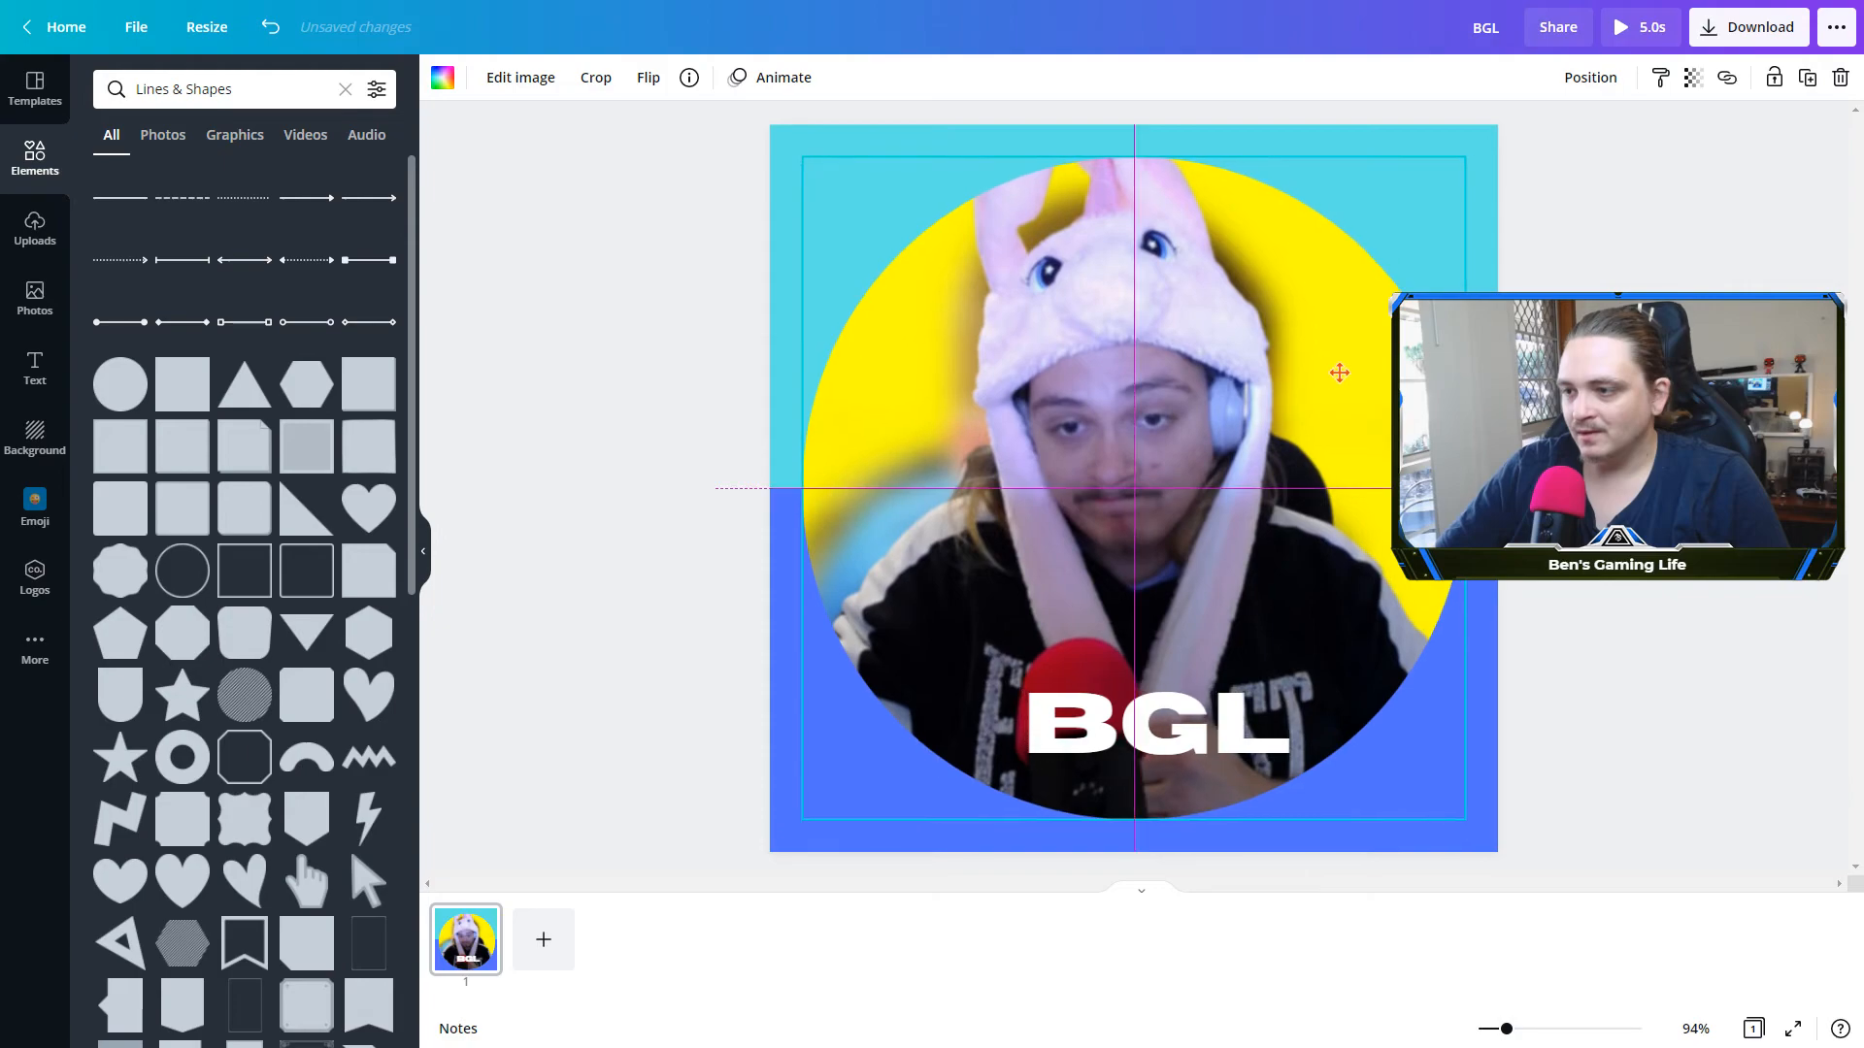
{"action": "left_click", "coordinate": [1650, 417]}
{"action": "left_click", "coordinate": [1417, 427]}
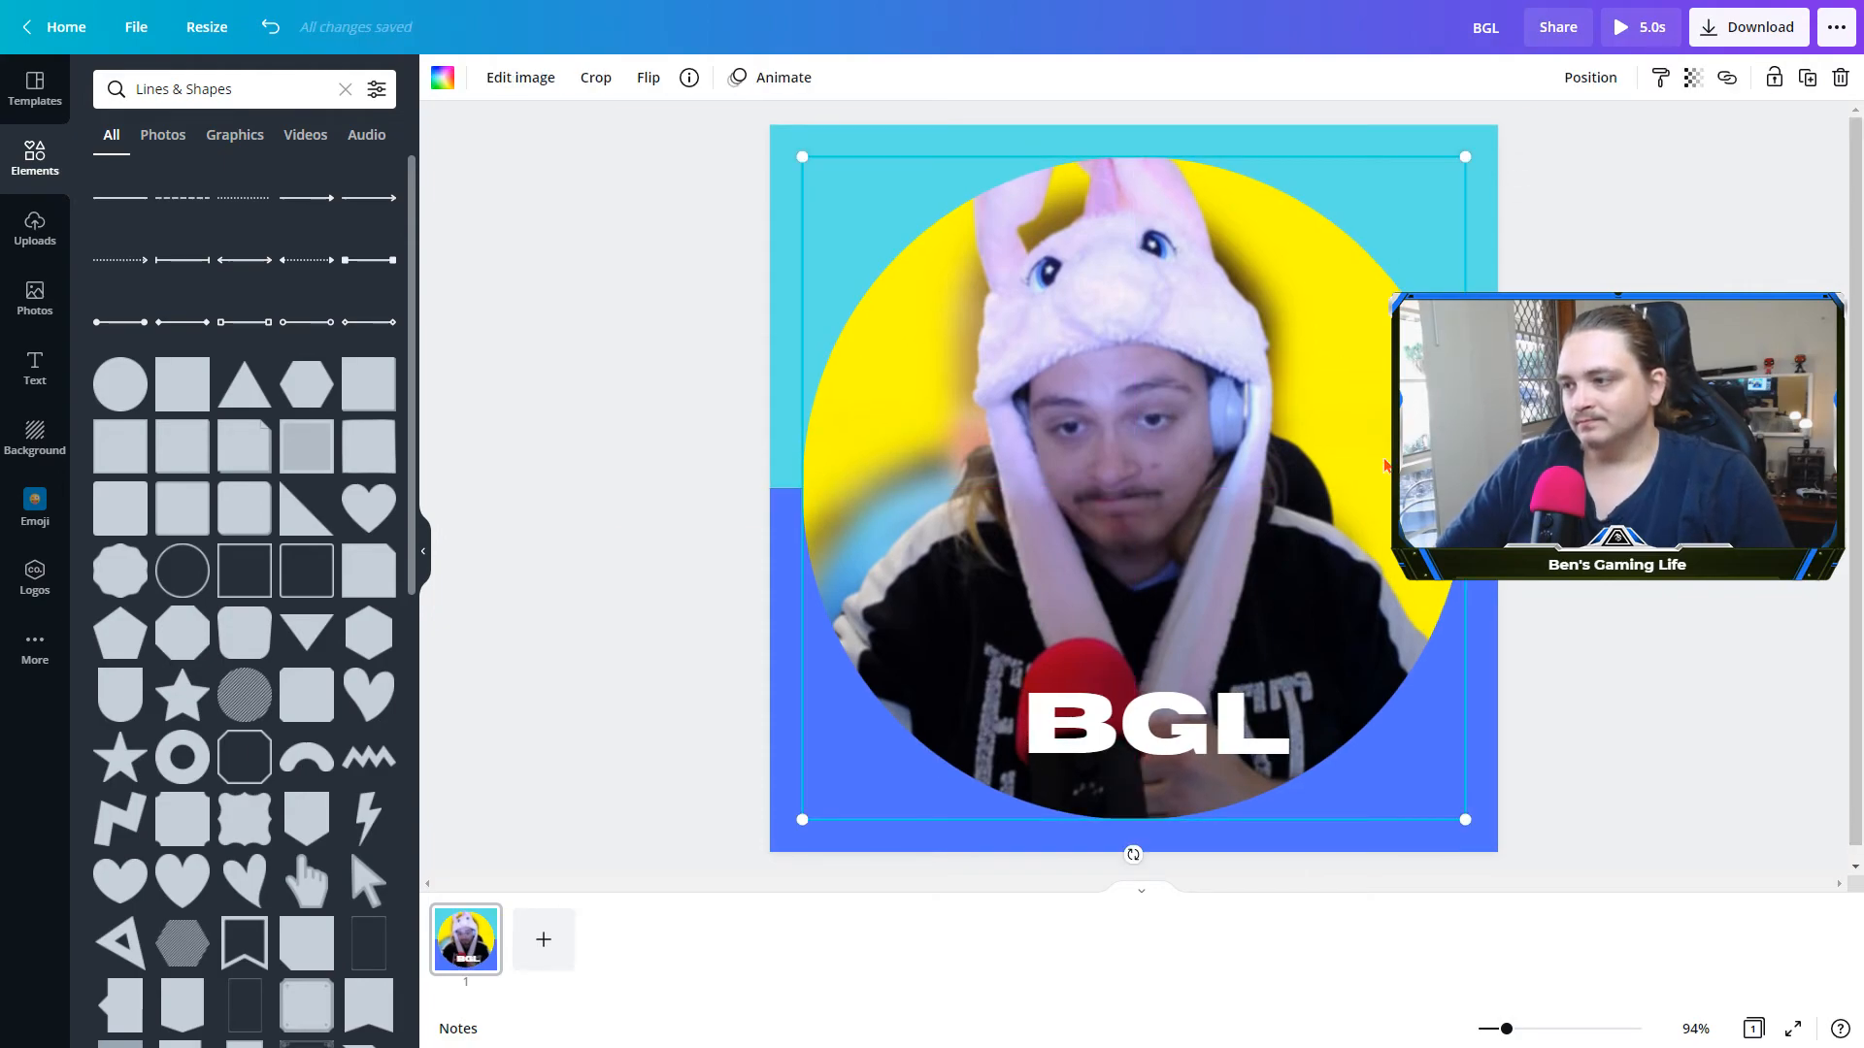
{"action": "left_click_drag", "start_coordinate": [1385, 461], "coordinate": [1387, 461]}
{"action": "left_click", "coordinate": [1631, 436]}
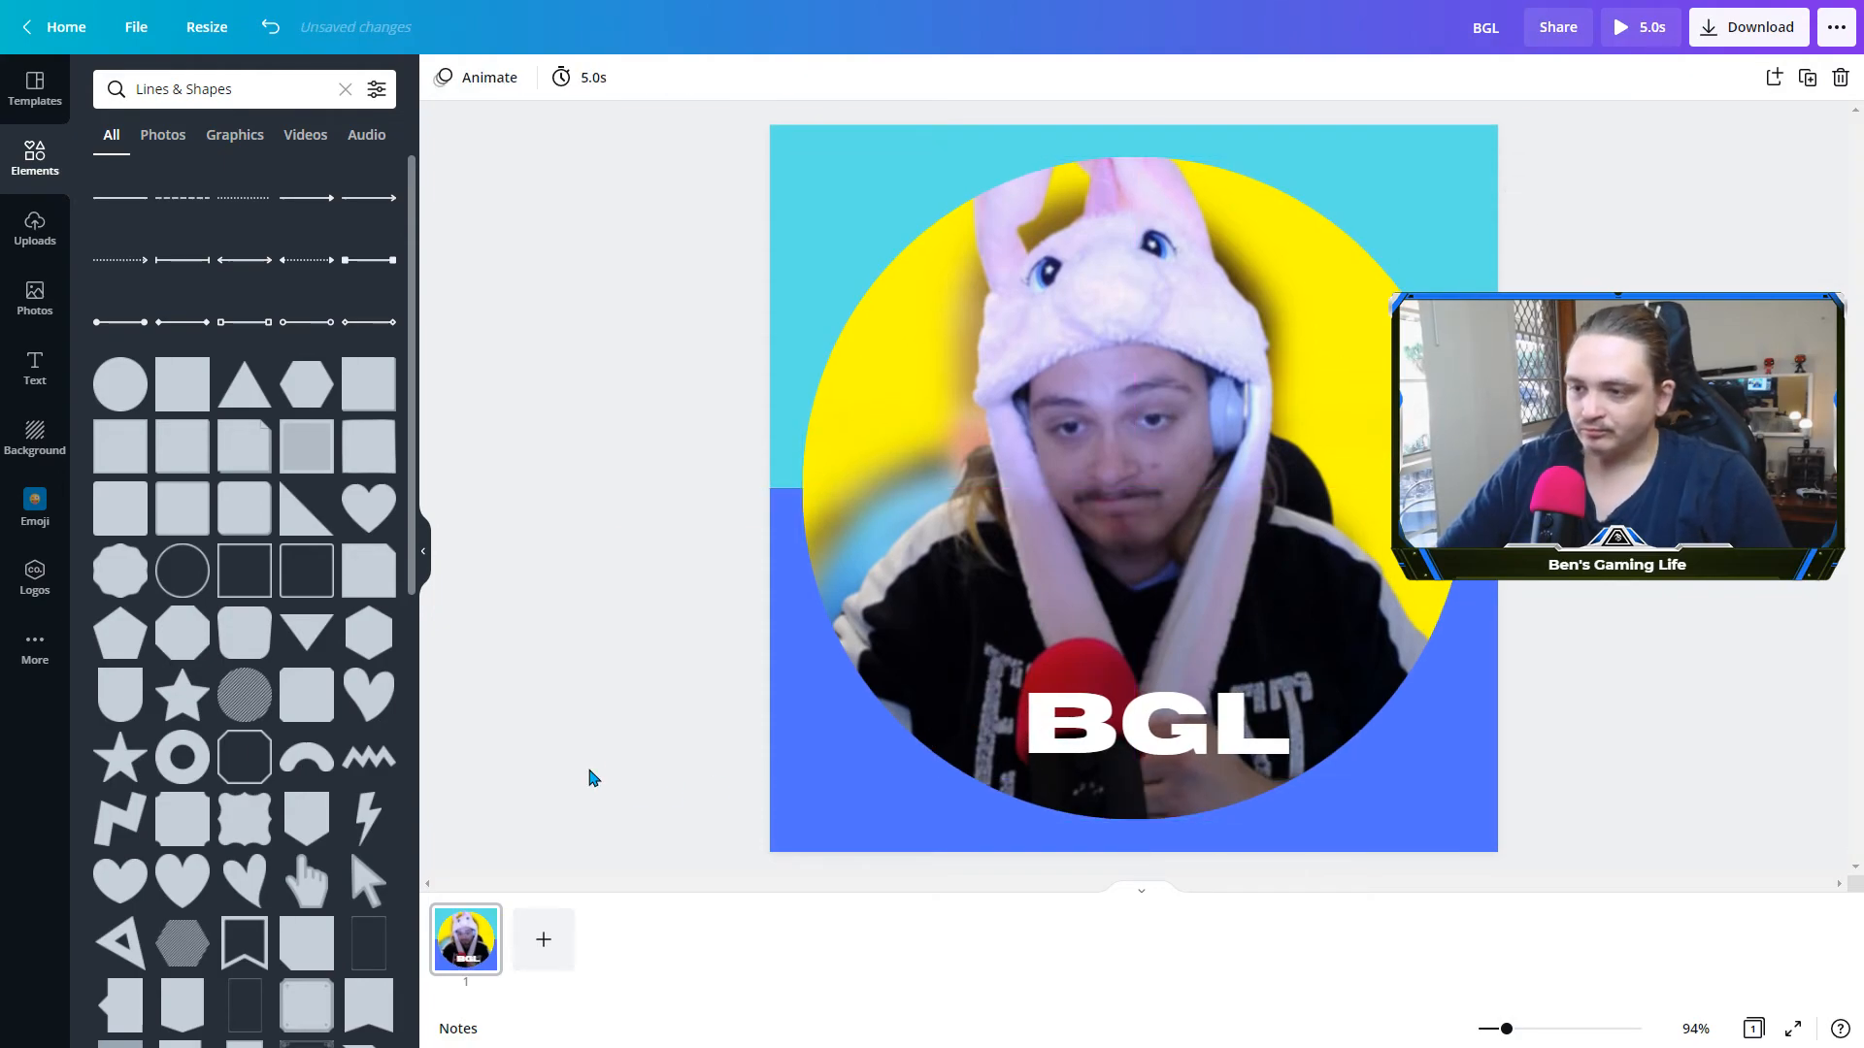
{"action": "key", "text": "ctrl+a"}
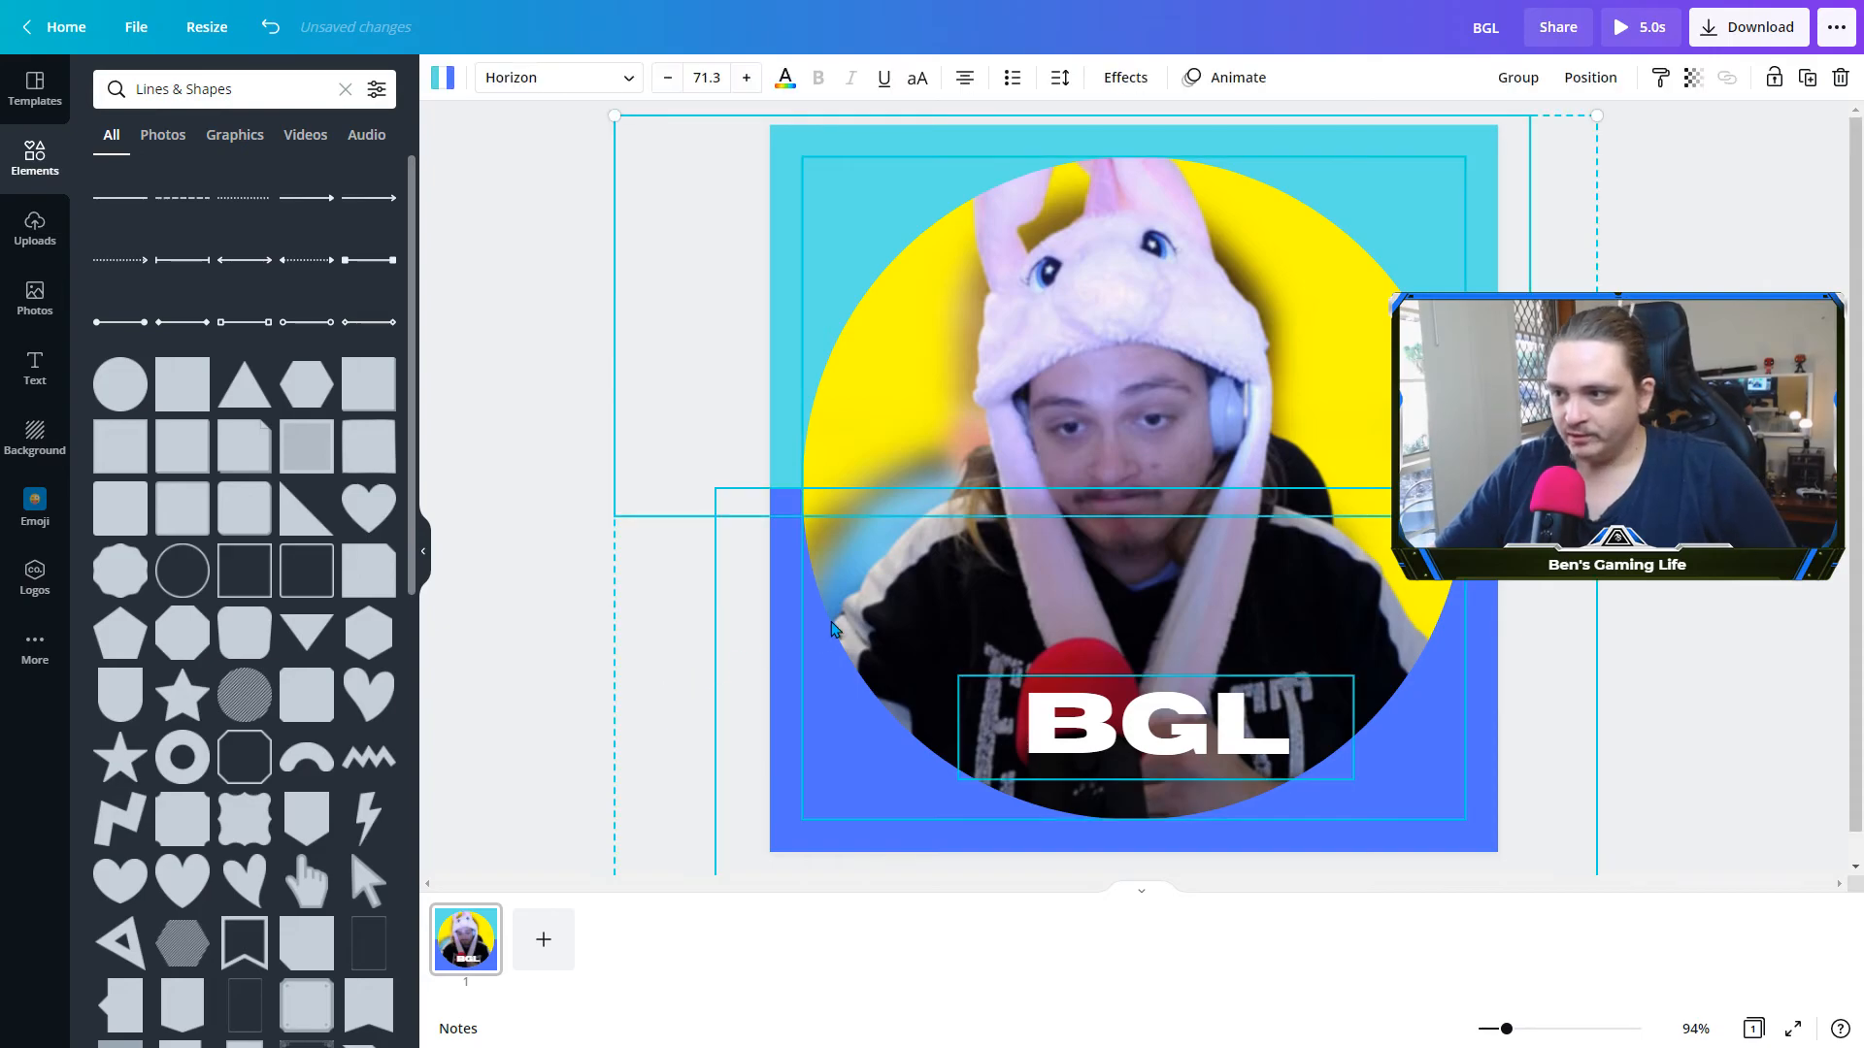
{"action": "right_click", "coordinate": [1031, 455]}
{"action": "left_click", "coordinate": [1075, 773]}
{"action": "key", "text": "Escape"}
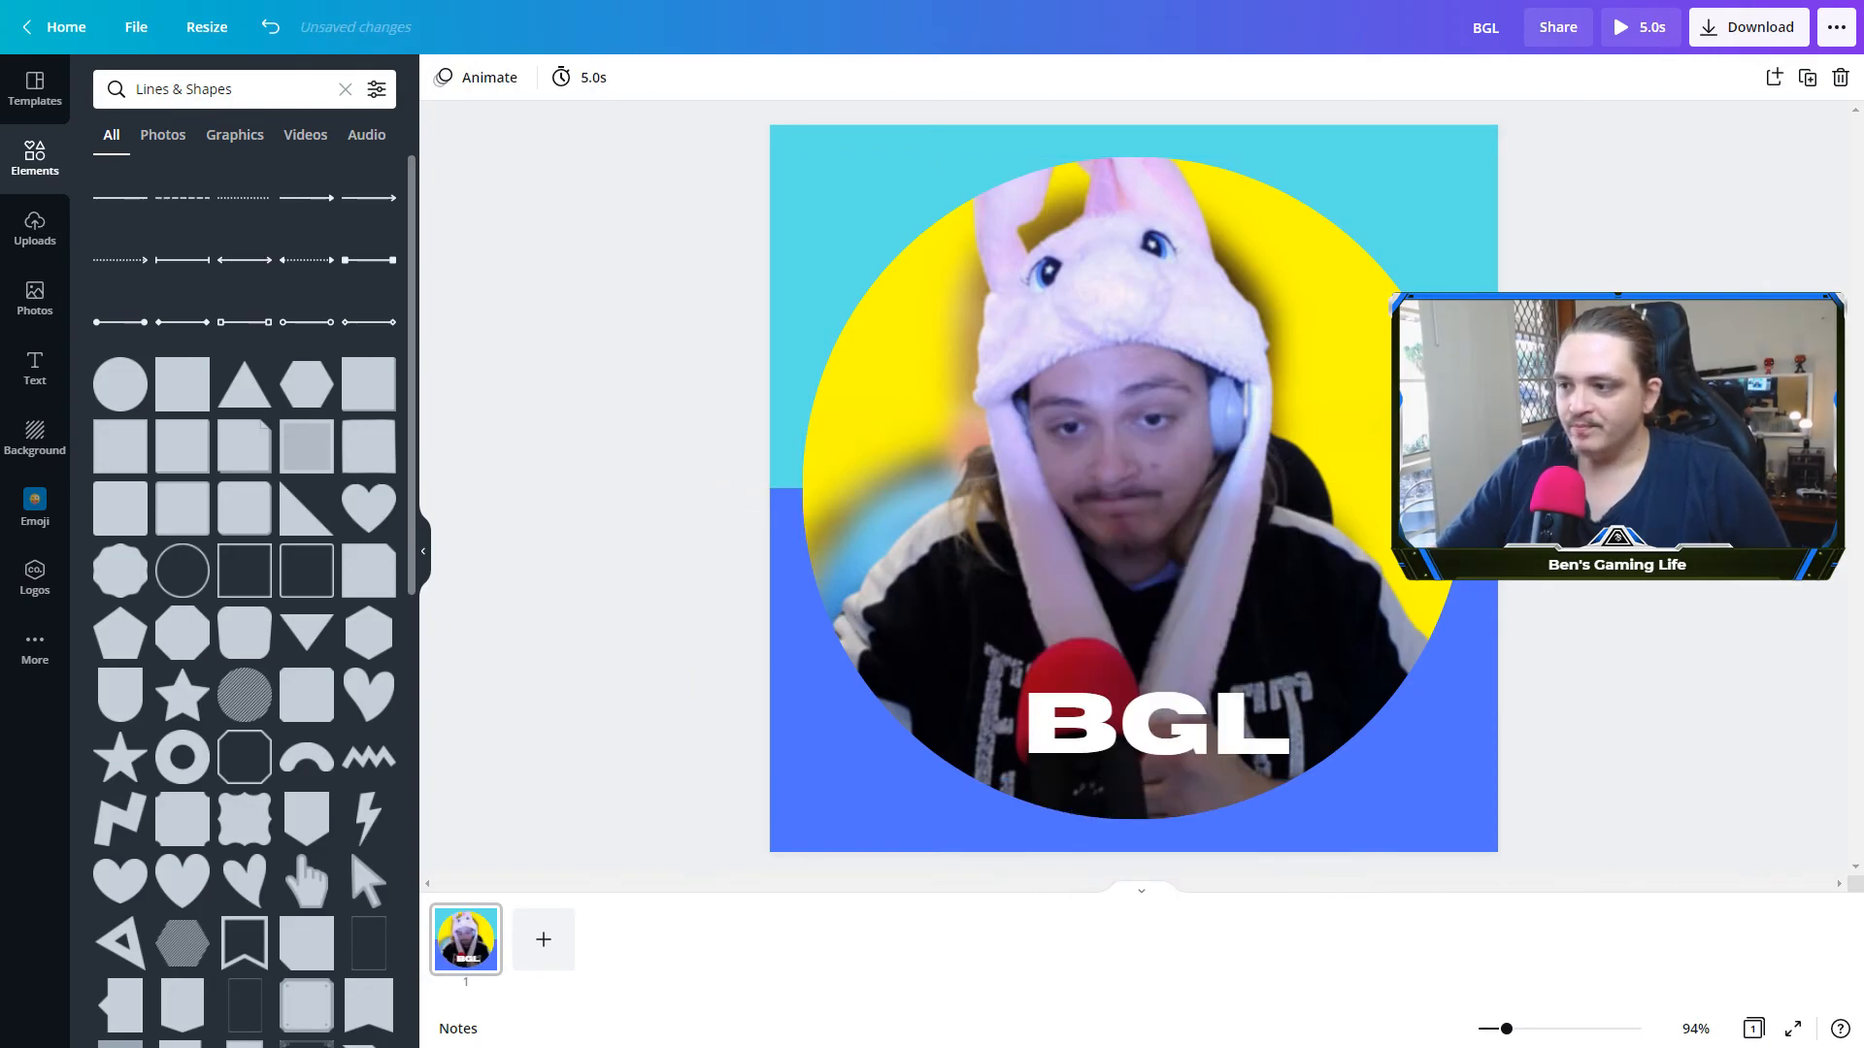